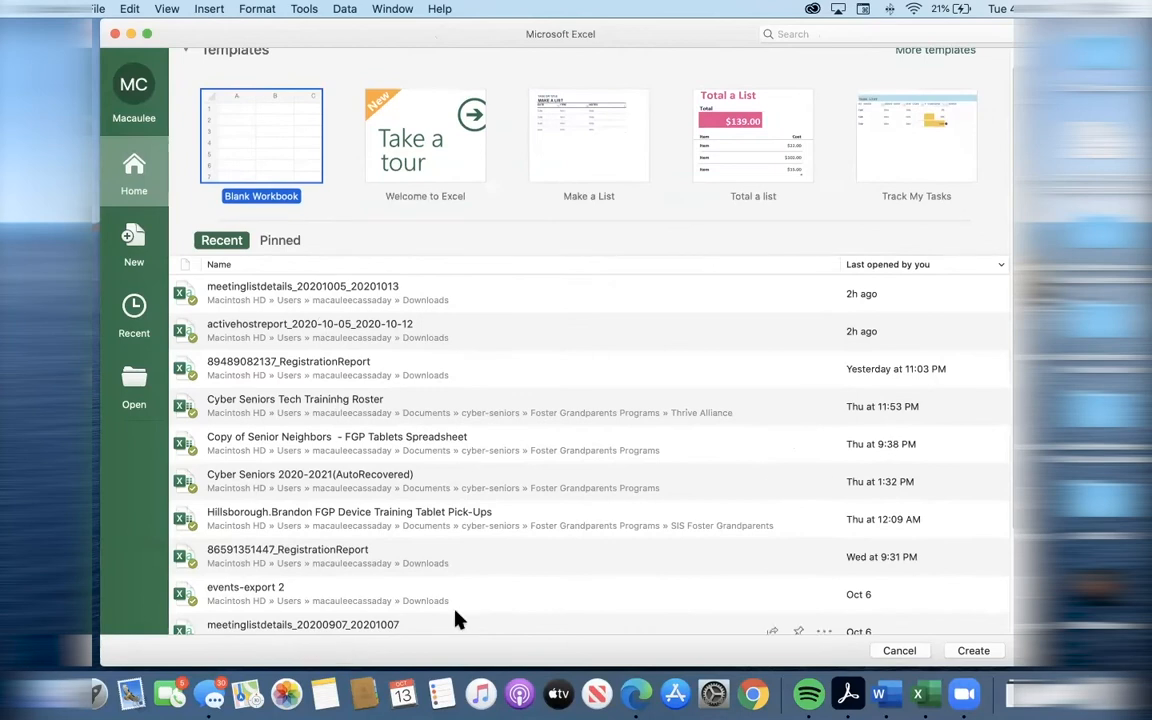
Create a new workbook from the Blank Workbook template.
{"action": "scroll", "coordinate": [420, 555], "scroll_direction": "up", "scroll_amount": 2}
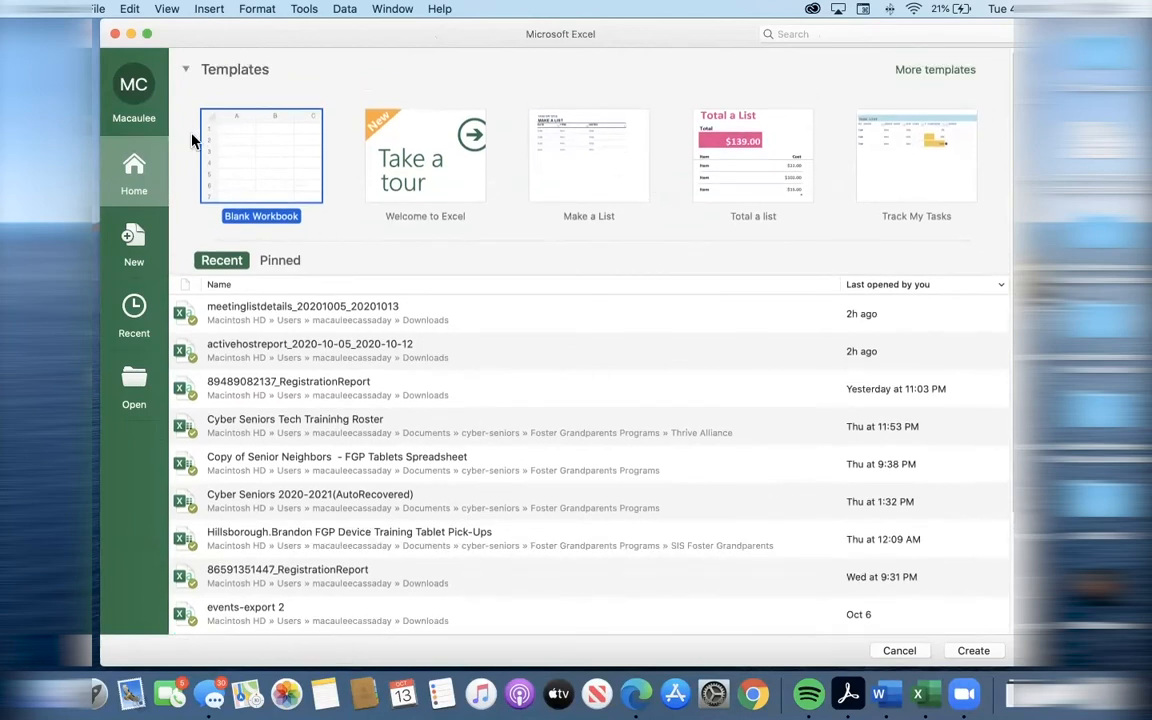
{"action": "left_click", "coordinate": [509, 213]}
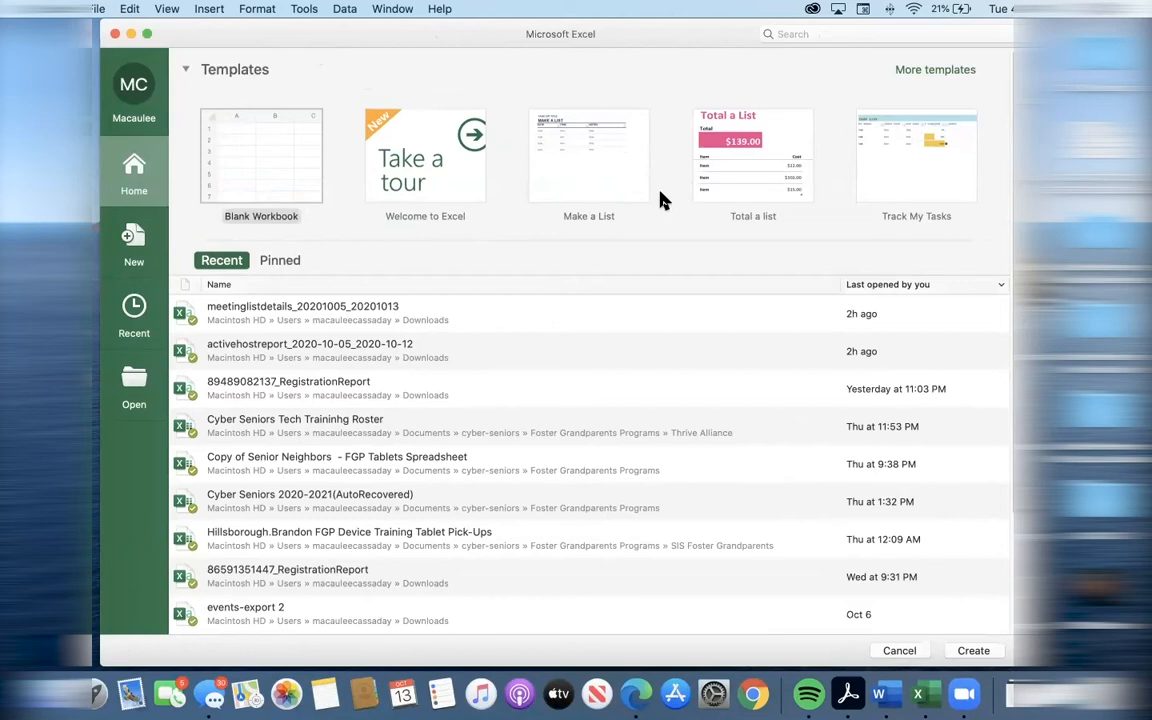
{"action": "left_click", "coordinate": [270, 153]}
{"action": "left_click_drag", "start_coordinate": [453, 38], "coordinate": [417, 43]}
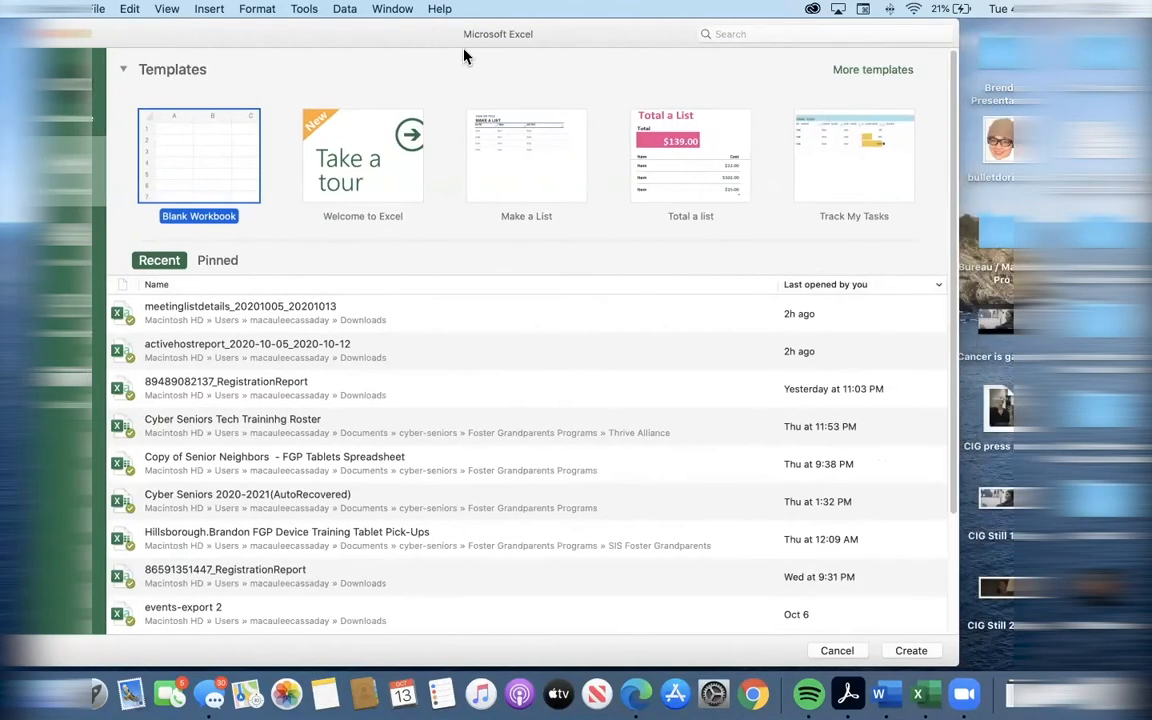
{"action": "left_click", "coordinate": [868, 72]}
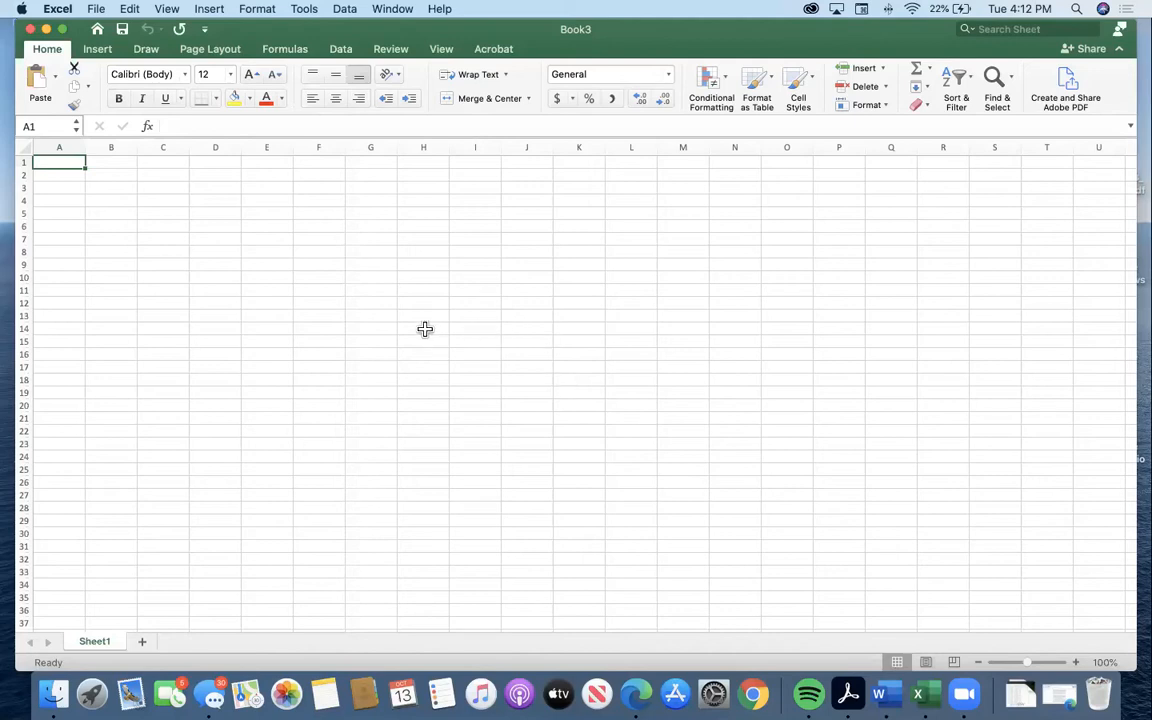
Examine how far the empty sheet's rows and columns extend downward and sideways.
{"action": "scroll", "coordinate": [423, 330], "scroll_direction": "down", "scroll_amount": 20}
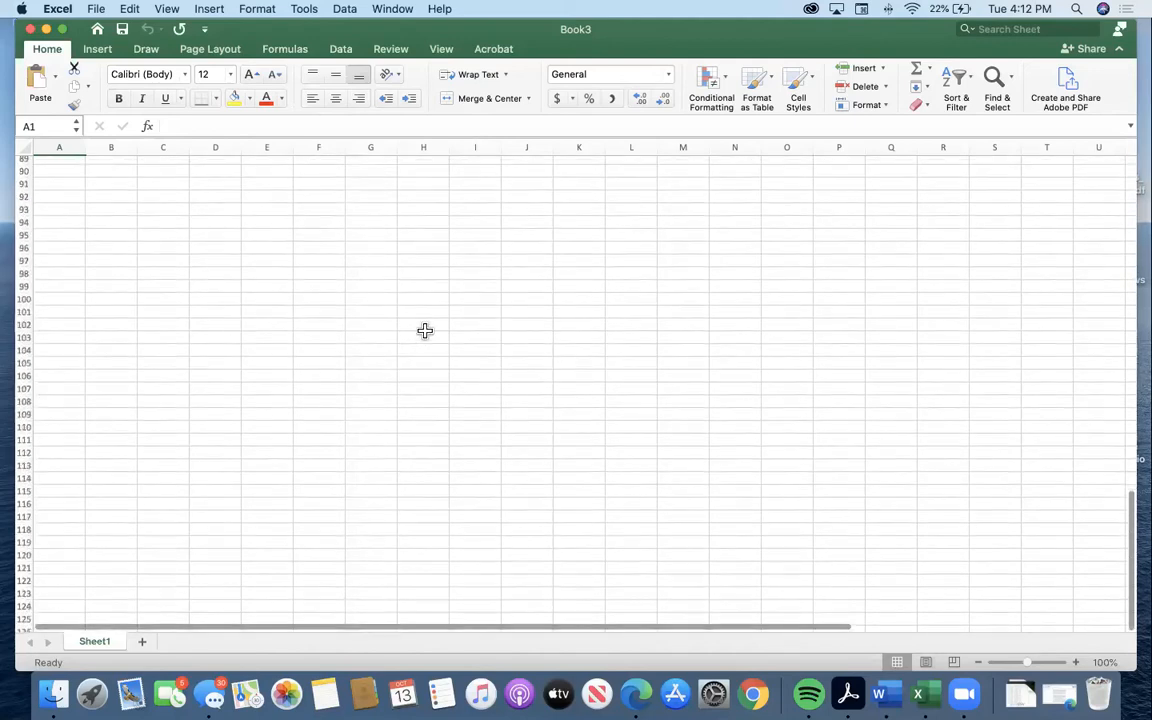
{"action": "scroll", "coordinate": [425, 338], "scroll_direction": "down", "scroll_amount": 10}
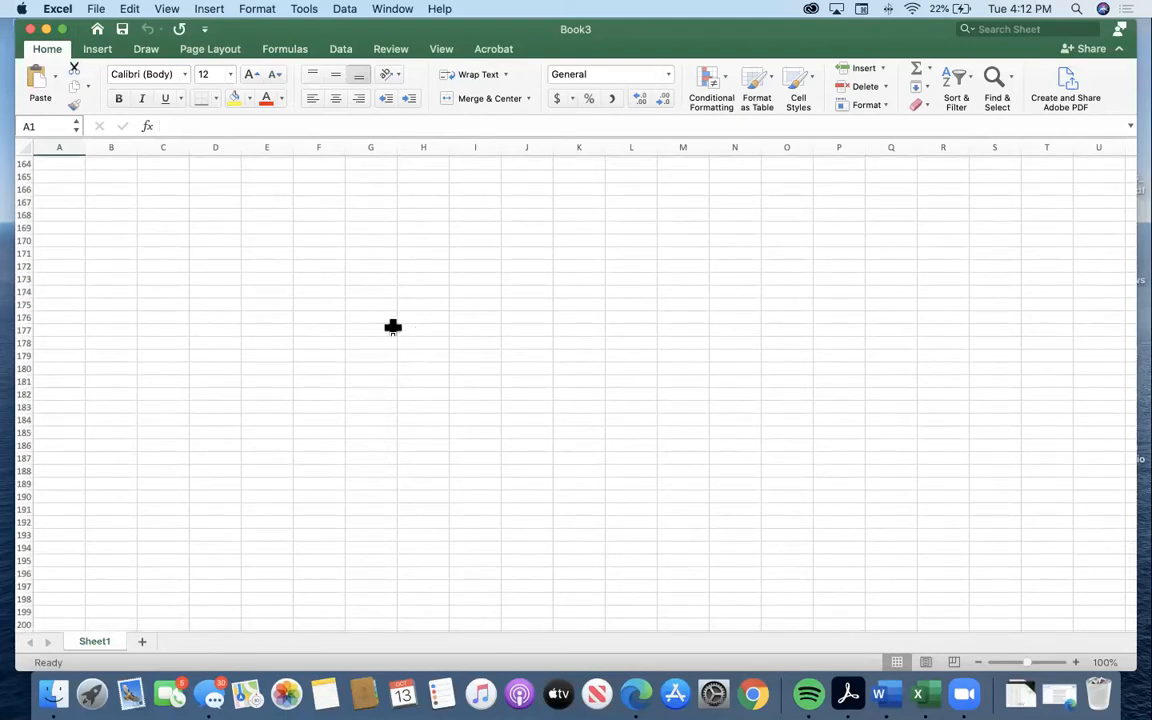
{"action": "scroll", "coordinate": [393, 330], "scroll_direction": "down", "scroll_amount": 20}
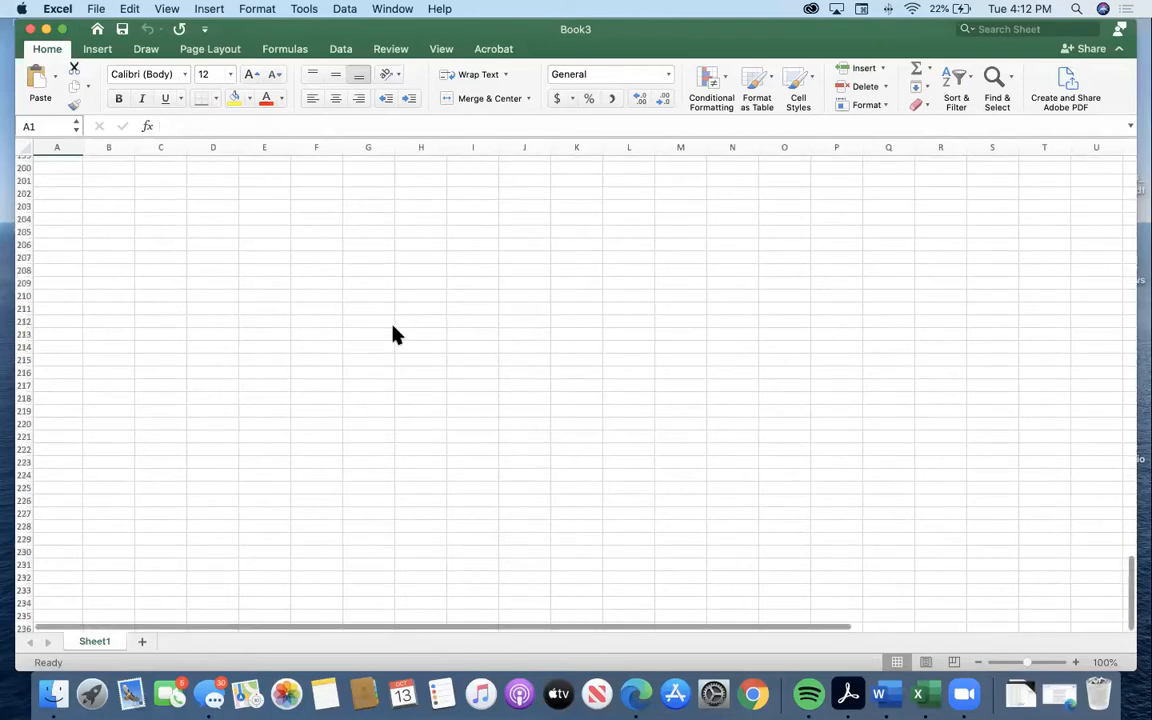
{"action": "scroll", "coordinate": [395, 333], "scroll_direction": "down", "scroll_amount": 20}
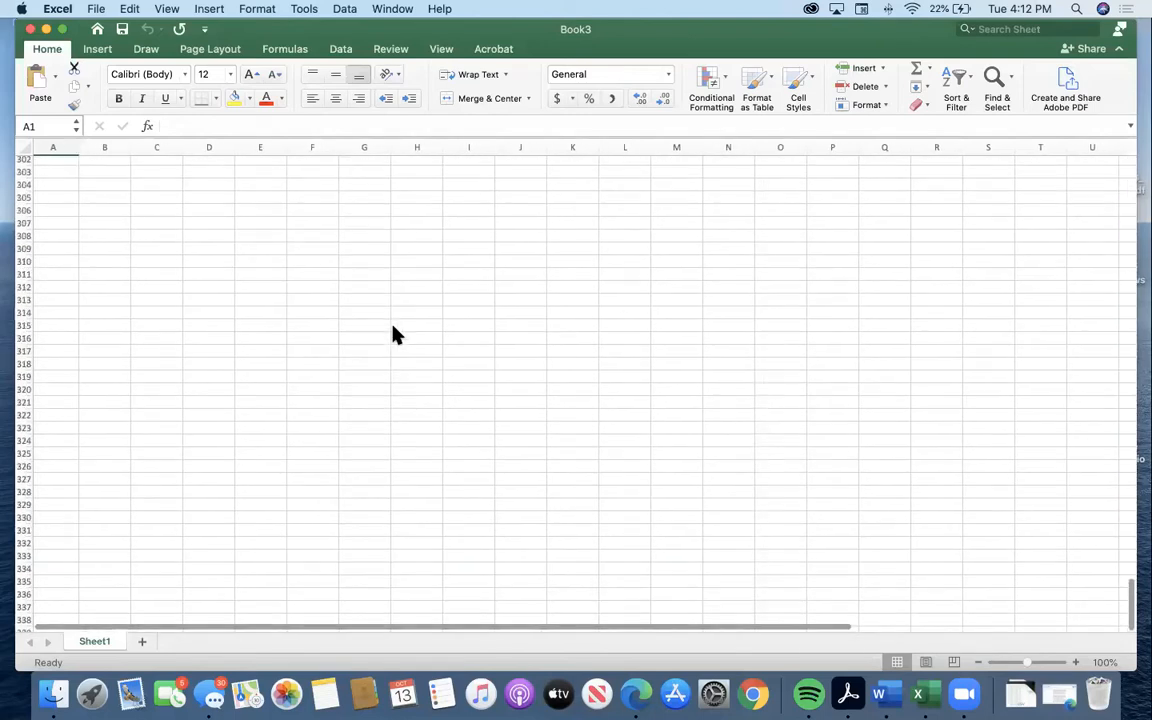
{"action": "scroll", "coordinate": [393, 335], "scroll_direction": "up", "scroll_amount": 20}
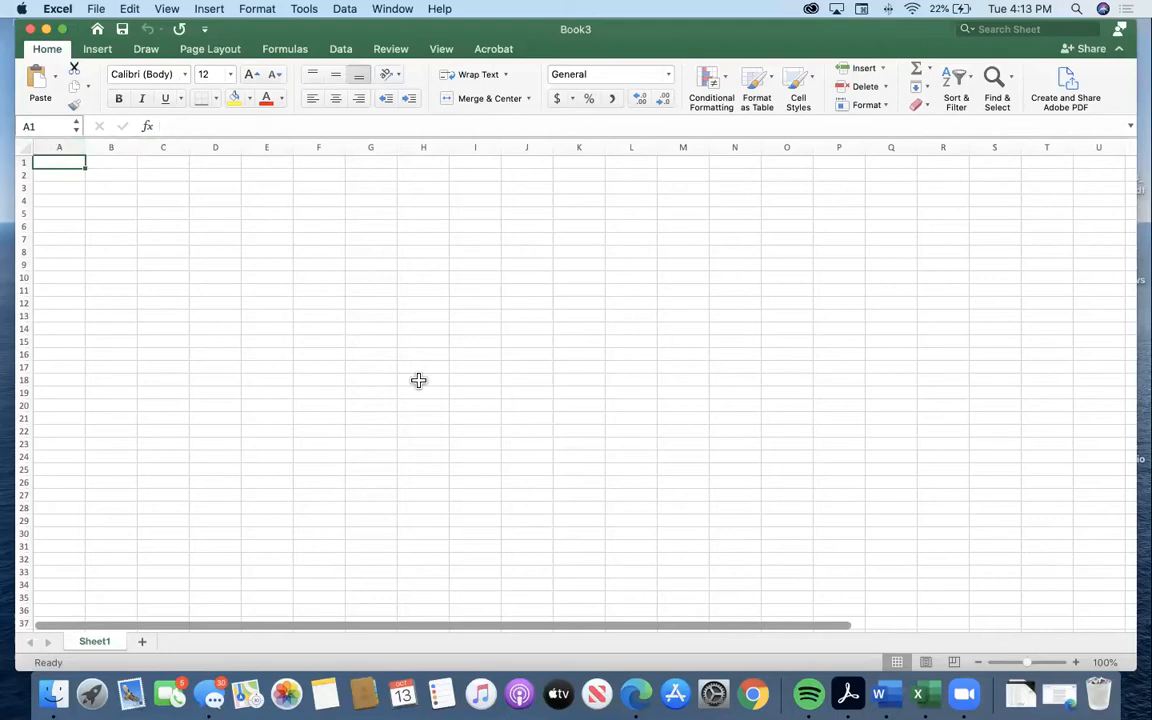
{"action": "left_click_drag", "start_coordinate": [230, 627], "coordinate": [594, 663]}
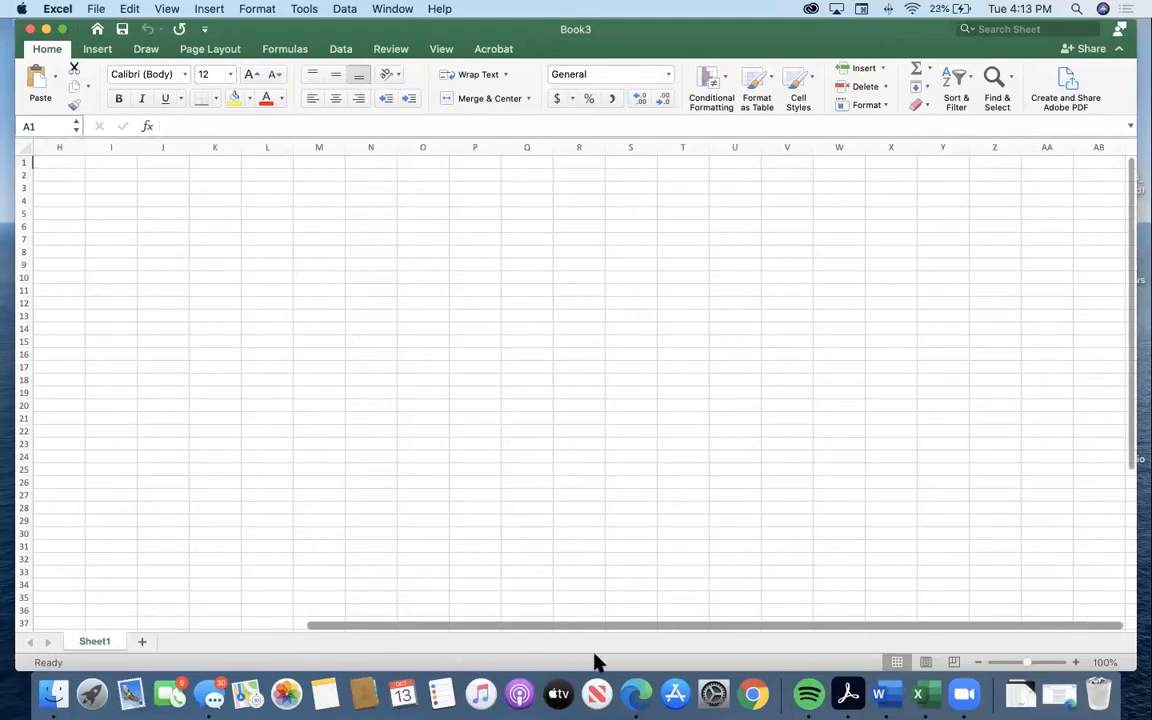
{"action": "left_click_drag", "start_coordinate": [510, 626], "coordinate": [666, 627]}
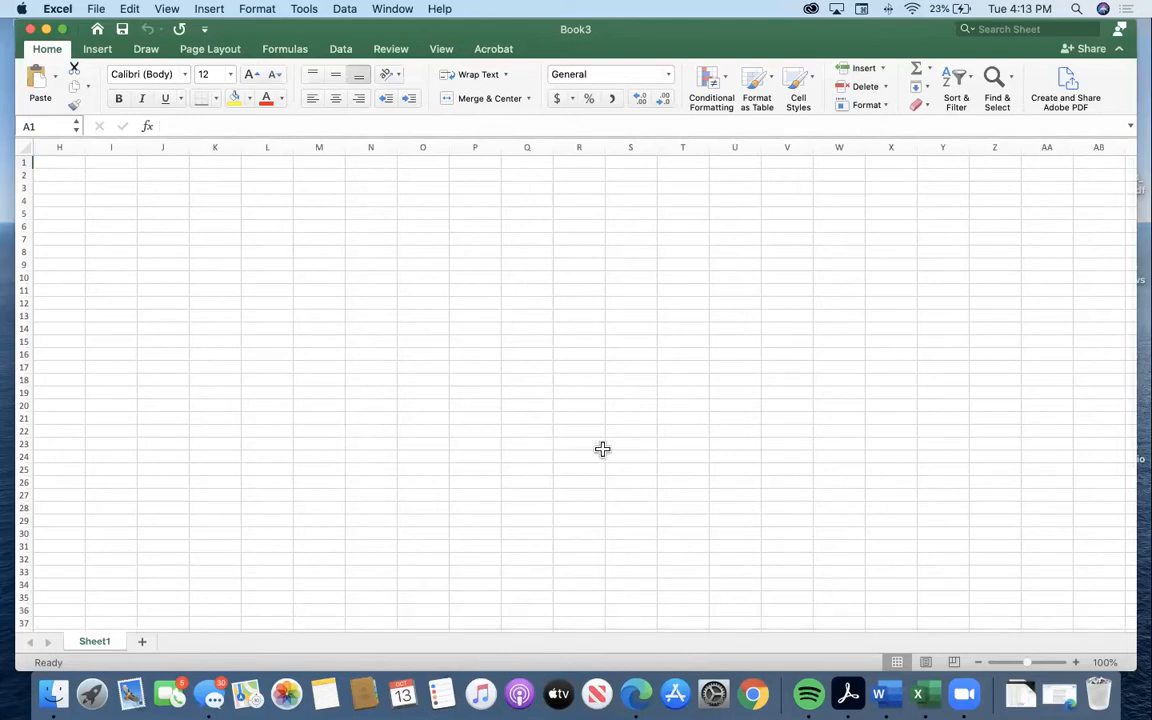
{"action": "left_click_drag", "start_coordinate": [764, 630], "coordinate": [308, 613]}
Select single cells around the sheet one after another, including A1, A4, A6, F9, B9 and B4.
{"action": "left_click", "coordinate": [64, 172]}
{"action": "left_click", "coordinate": [58, 162]}
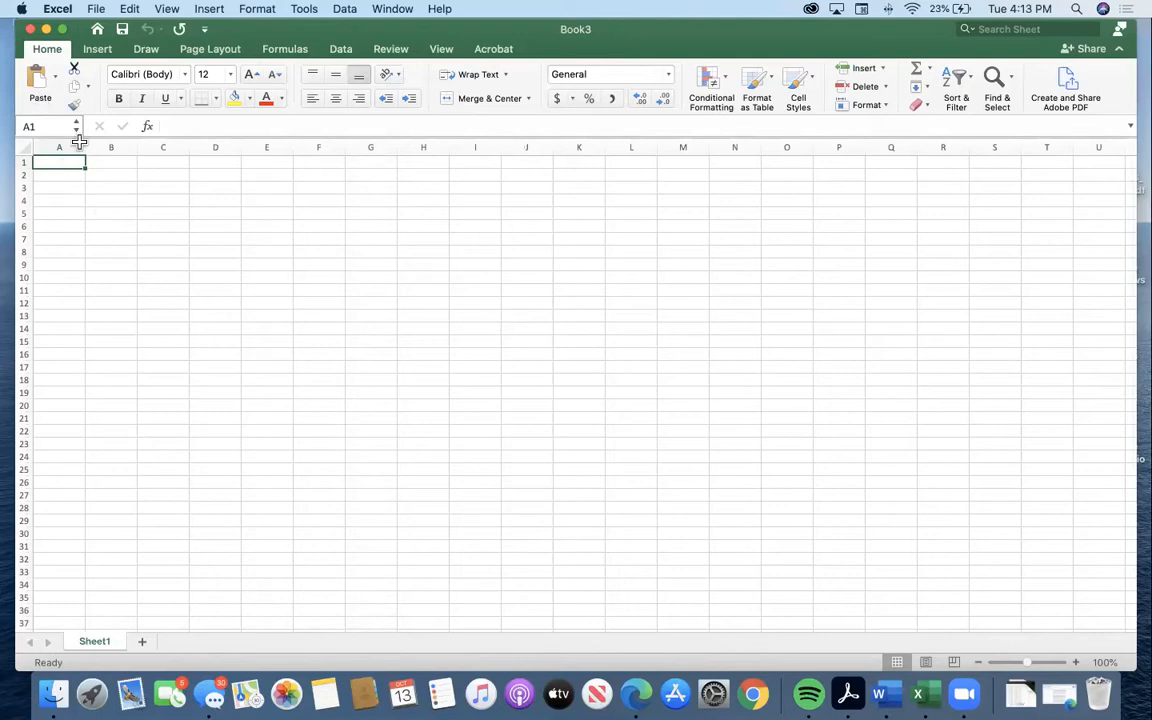
{"action": "left_click", "coordinate": [62, 176]}
{"action": "left_click", "coordinate": [68, 199]}
{"action": "left_click", "coordinate": [67, 224]}
{"action": "left_click", "coordinate": [49, 165]}
{"action": "left_click", "coordinate": [303, 265]}
{"action": "left_click", "coordinate": [122, 264]}
{"action": "left_click", "coordinate": [103, 199]}
{"action": "left_click", "coordinate": [66, 174]}
Enter 1 in cell A10.
{"action": "left_click", "coordinate": [60, 244]}
{"action": "left_click", "coordinate": [59, 272]}
{"action": "type", "text": "1"}
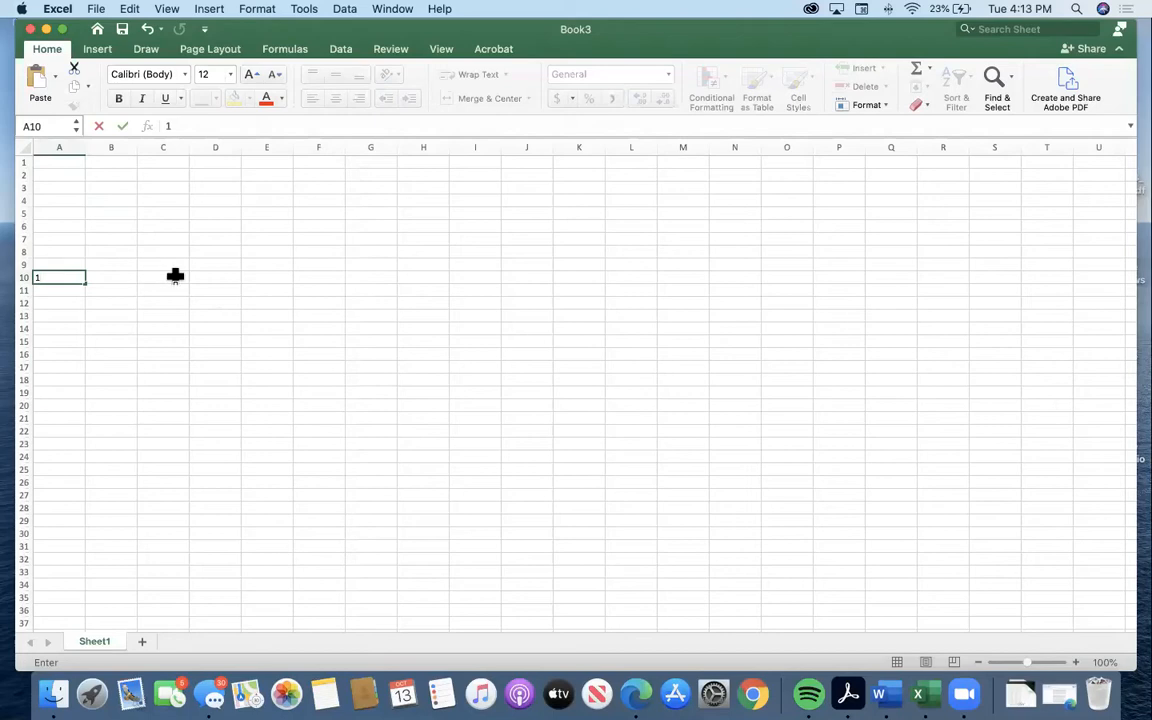
{"action": "key", "text": "Tab"}
{"action": "key", "text": "Tab"}
Move the active cell down column A, return to A1, and move it across and down to F4.
{"action": "left_click", "coordinate": [72, 162]}
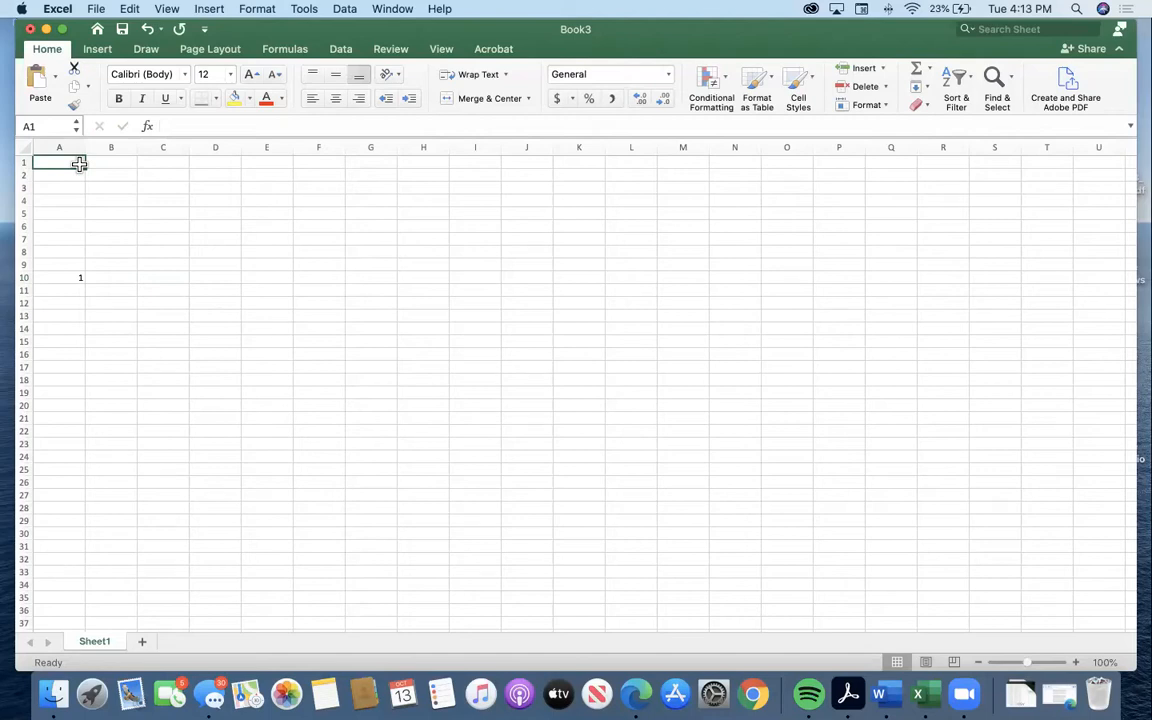
{"action": "key", "text": "Down"}
{"action": "key", "text": "Down"}
{"action": "key", "text": "Down"}
{"action": "key", "text": "Down"}
{"action": "left_click", "coordinate": [79, 163]}
{"action": "key", "text": "Right"}
{"action": "key", "text": "Right"}
{"action": "key", "text": "Right"}
{"action": "key", "text": "Right"}
{"action": "key", "text": "Right"}
{"action": "key", "text": "Down"}
{"action": "key", "text": "Down"}
{"action": "key", "text": "Down"}
{"action": "key", "text": "Down"}
{"action": "key", "text": "Down"}
{"action": "key", "text": "Down"}
{"action": "key", "text": "Down"}
{"action": "key", "text": "Down"}
{"action": "key", "text": "Down"}
{"action": "key", "text": "Down"}
{"action": "key", "text": "Down"}
{"action": "key", "text": "Down"}
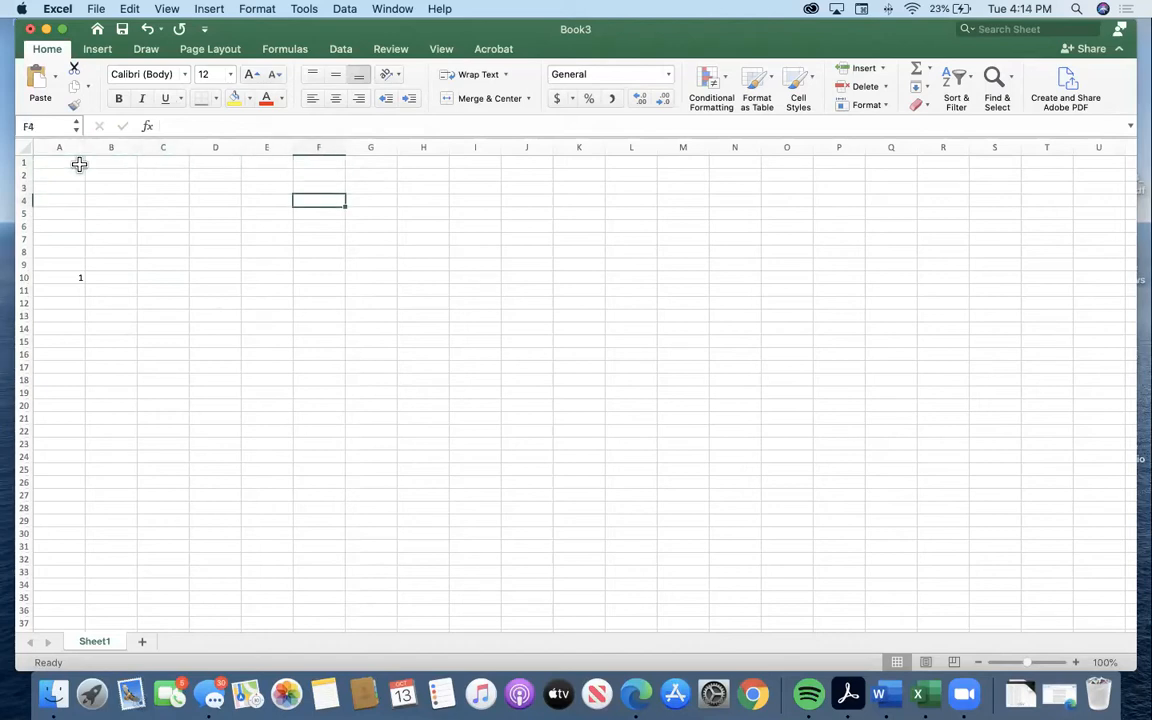
Move the active cell around the grid one cell at a time, ending at C14.
{"action": "key", "text": "Left"}
{"action": "key", "text": "Left"}
{"action": "key", "text": "Left"}
{"action": "key", "text": "Left"}
{"action": "key", "text": "Down"}
{"action": "key", "text": "Down"}
{"action": "key", "text": "Down"}
{"action": "key", "text": "Down"}
{"action": "key", "text": "Down"}
{"action": "key", "text": "Down"}
{"action": "key", "text": "Down"}
{"action": "key", "text": "Down"}
{"action": "key", "text": "Right"}
{"action": "key", "text": "Left"}
{"action": "key", "text": "Left"}
{"action": "key", "text": "Up"}
{"action": "key", "text": "Up"}
{"action": "key", "text": "Up"}
{"action": "key", "text": "Up"}
{"action": "key", "text": "Right"}
{"action": "key", "text": "Right"}
{"action": "key", "text": "Right"}
{"action": "key", "text": "Up"}
{"action": "key", "text": "Left"}
{"action": "key", "text": "Left"}
{"action": "key", "text": "Up"}
{"action": "key", "text": "Left"}
{"action": "key", "text": "Up"}
{"action": "key", "text": "Right"}
{"action": "key", "text": "Right"}
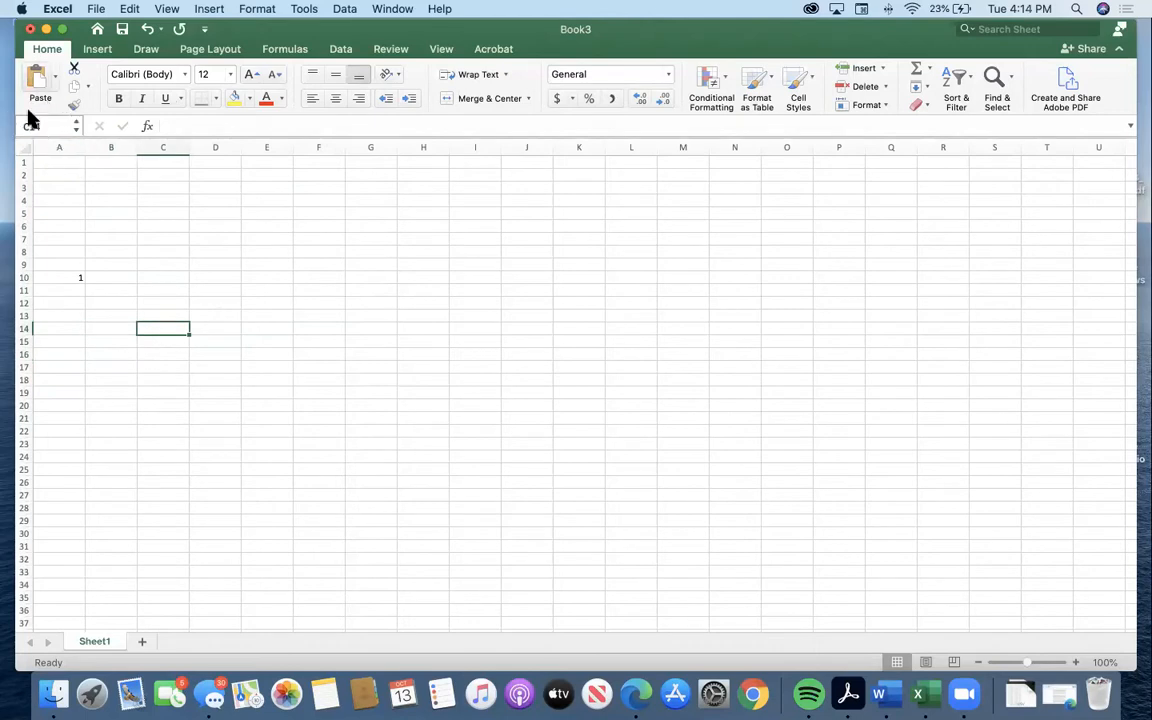
Move the active cell from C14 through E17 to C16.
{"action": "key", "text": "Right"}
{"action": "key", "text": "Right"}
{"action": "key", "text": "Right"}
{"action": "key", "text": "Right"}
{"action": "key", "text": "Down"}
{"action": "key", "text": "Down"}
{"action": "key", "text": "Down"}
{"action": "key", "text": "Left"}
{"action": "key", "text": "Left"}
{"action": "key", "text": "Left"}
{"action": "key", "text": "Left"}
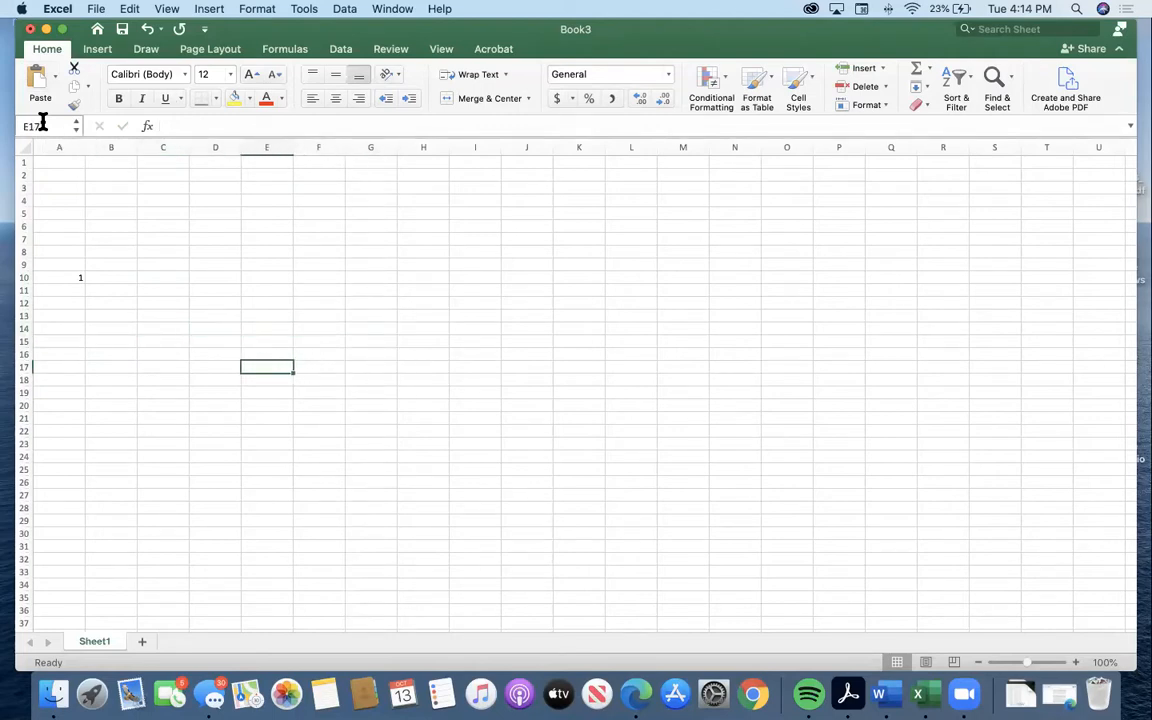
{"action": "key", "text": "Up"}
{"action": "key", "text": "Up"}
{"action": "key", "text": "Down"}
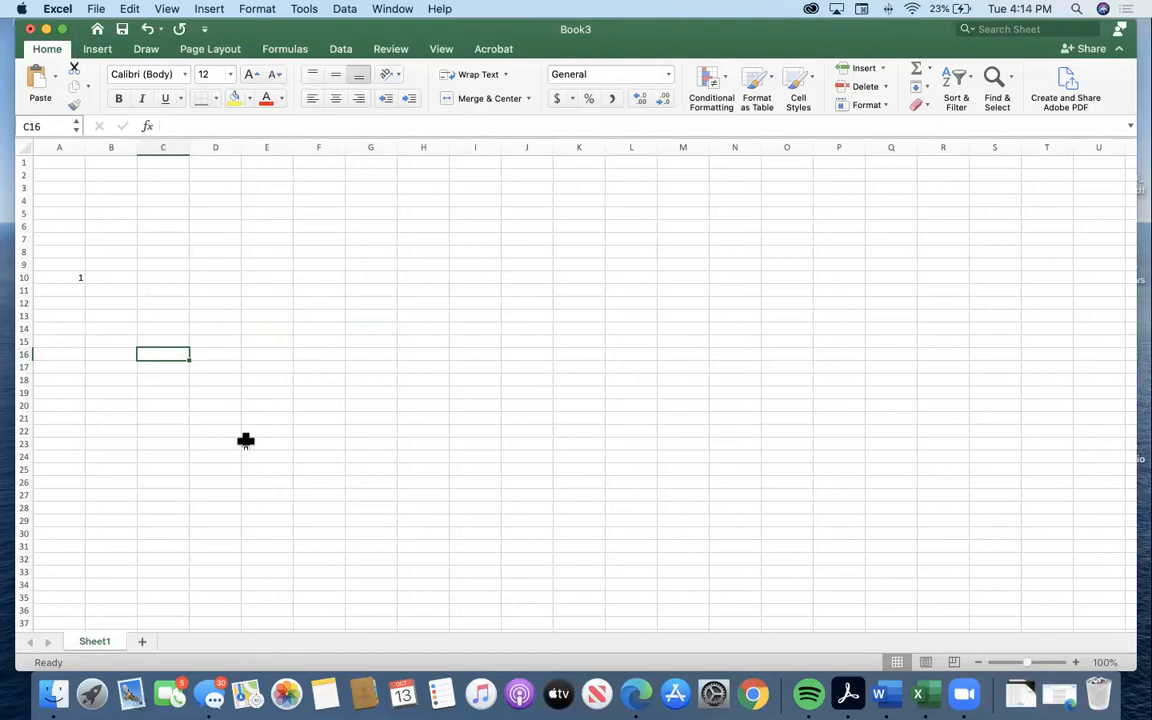
Select cell E31 further down the sheet.
{"action": "scroll", "coordinate": [245, 440], "scroll_direction": "down", "scroll_amount": 5}
{"action": "scroll", "coordinate": [245, 440], "scroll_direction": "down", "scroll_amount": 1}
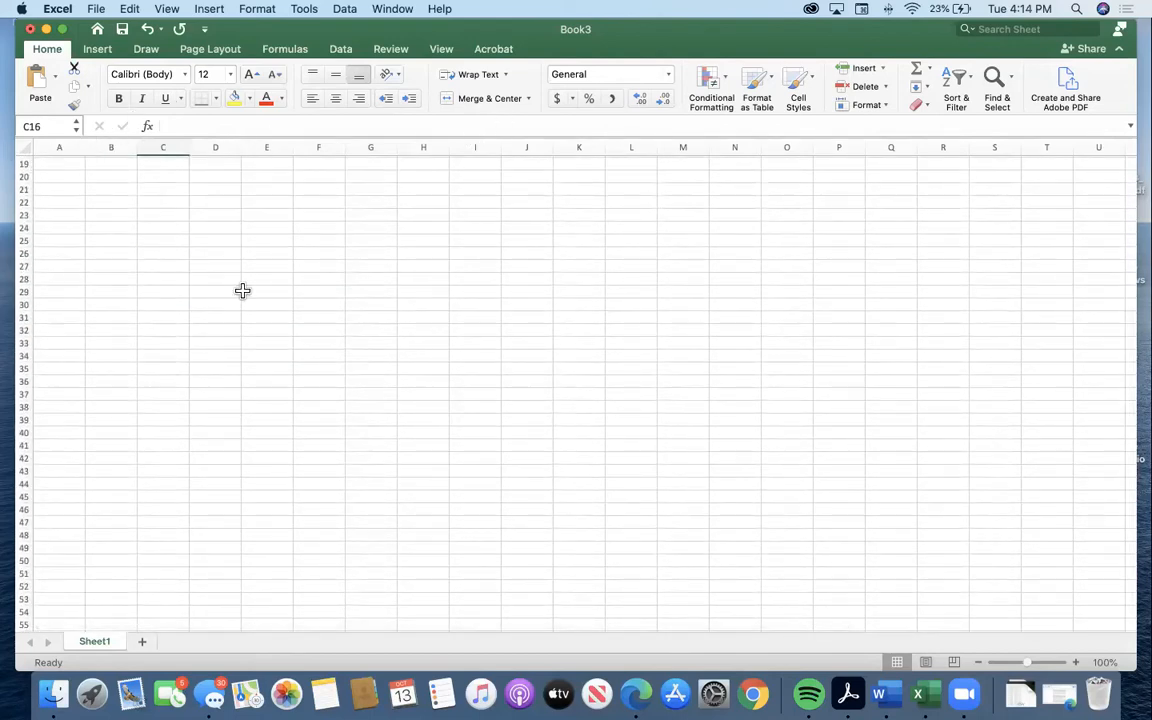
{"action": "left_click_drag", "start_coordinate": [292, 624], "coordinate": [390, 626]}
{"action": "left_click", "coordinate": [185, 331]}
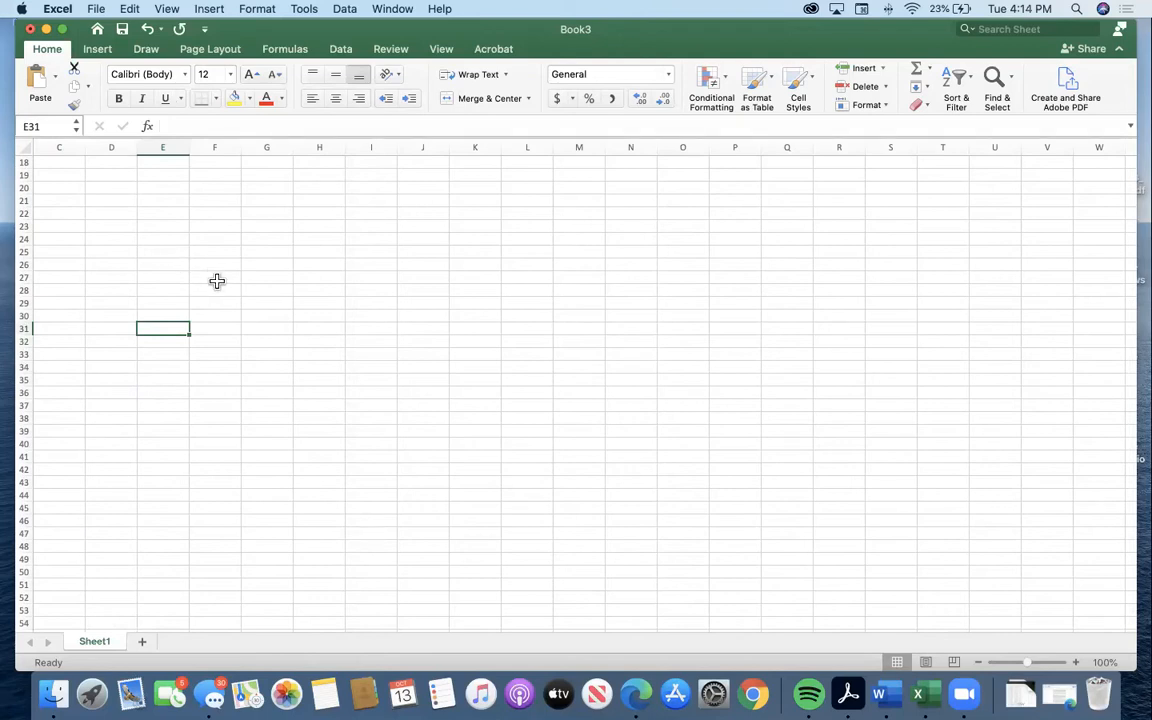
Clear the contents of cell A10.
{"action": "scroll", "coordinate": [245, 300], "scroll_direction": "up", "scroll_amount": 6}
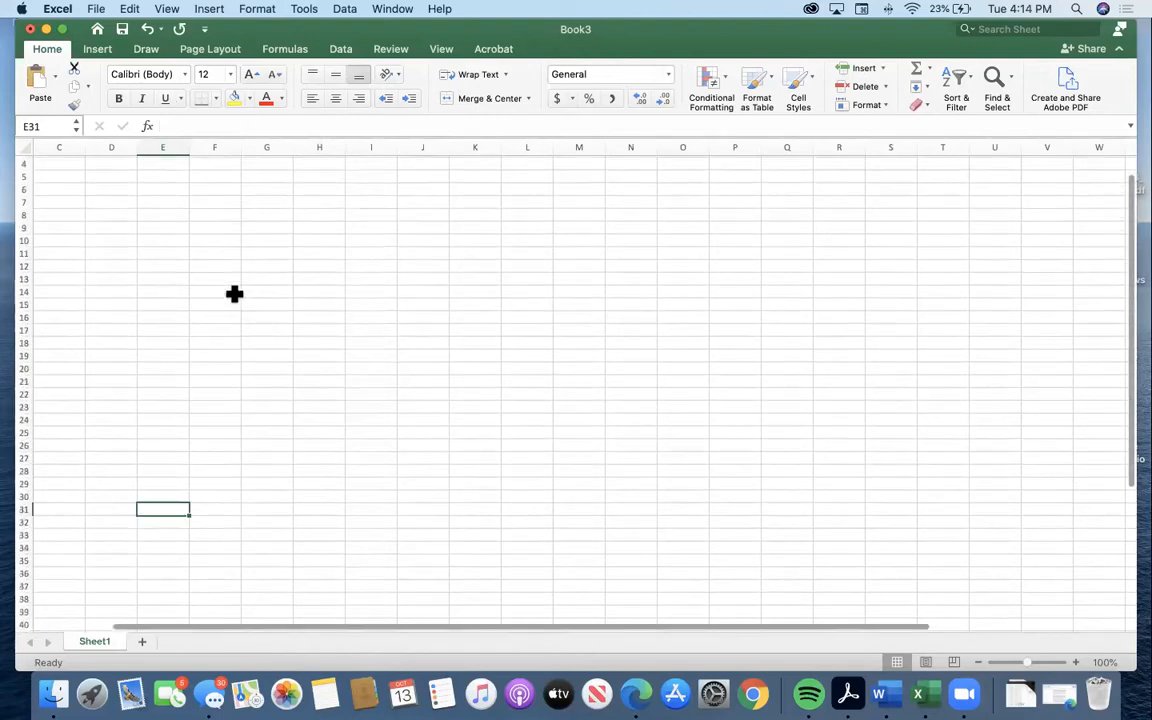
{"action": "scroll", "coordinate": [221, 599], "scroll_direction": "left", "scroll_amount": 2}
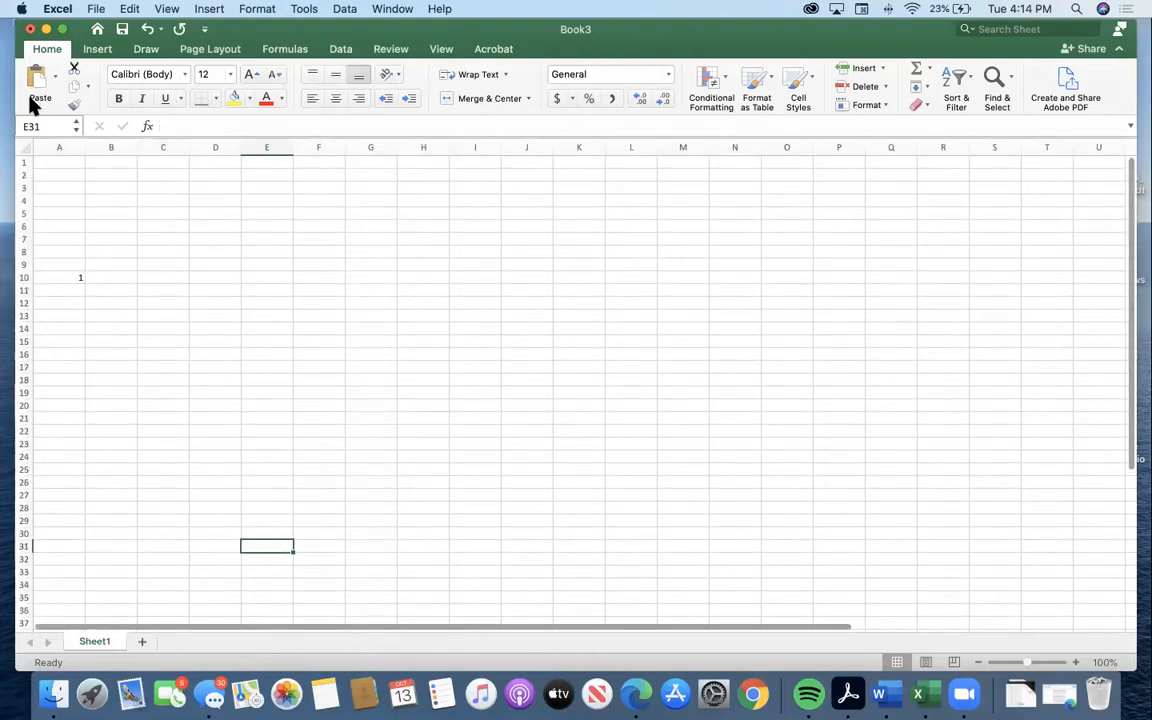
{"action": "left_click", "coordinate": [63, 272]}
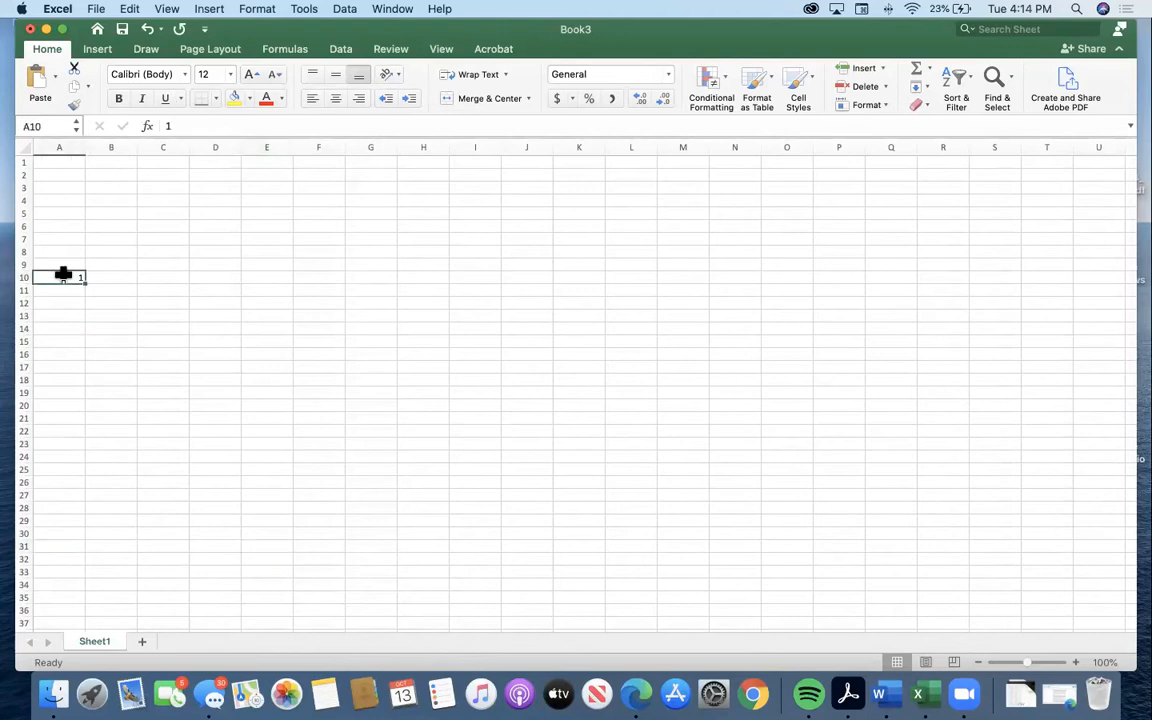
{"action": "type", "text": "="}
{"action": "key", "text": "Escape"}
Enter 1, 2, 3 and 4 in cells A1 through A4.
{"action": "left_click", "coordinate": [130, 287]}
{"action": "left_click", "coordinate": [79, 180]}
{"action": "left_click", "coordinate": [60, 158]}
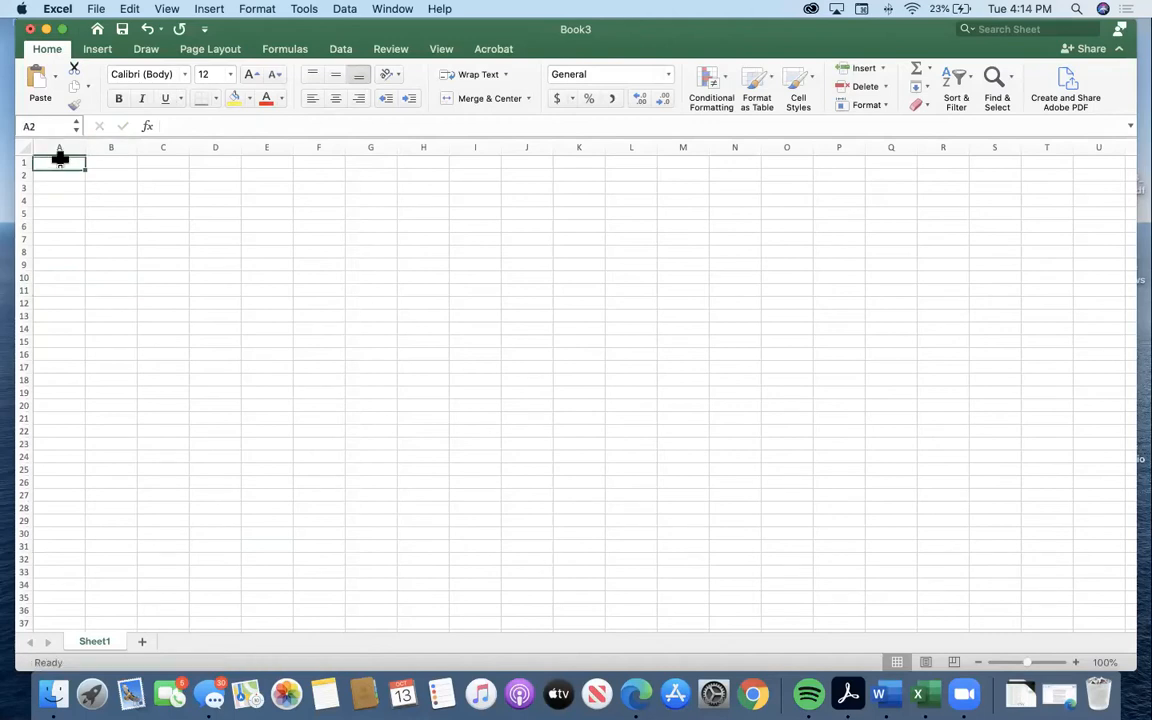
{"action": "type", "text": "1"}
{"action": "key", "text": "Return"}
{"action": "type", "text": "2"}
{"action": "key", "text": "Return"}
{"action": "type", "text": "3"}
{"action": "key", "text": "Return"}
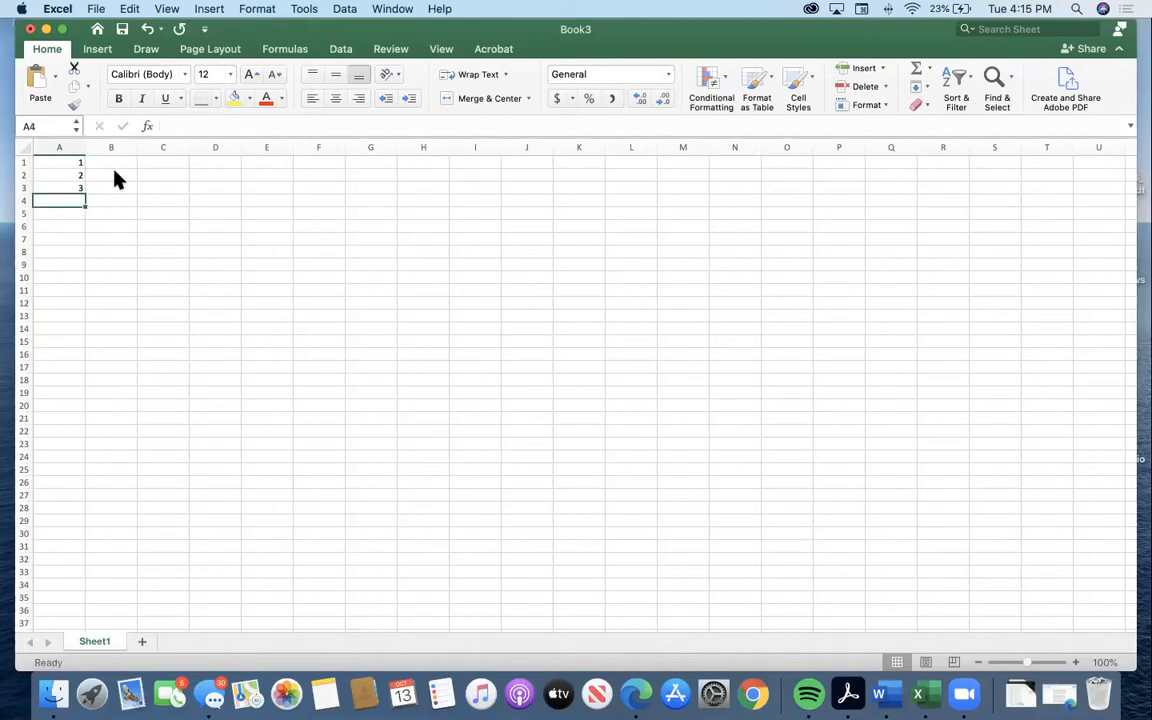
{"action": "type", "text": "4"}
{"action": "key", "text": "Return"}
Select the numbers in A1 through A4 and delete them.
{"action": "key", "text": "Up"}
{"action": "key", "text": "Up"}
{"action": "key", "text": "Up"}
{"action": "key", "text": "Up"}
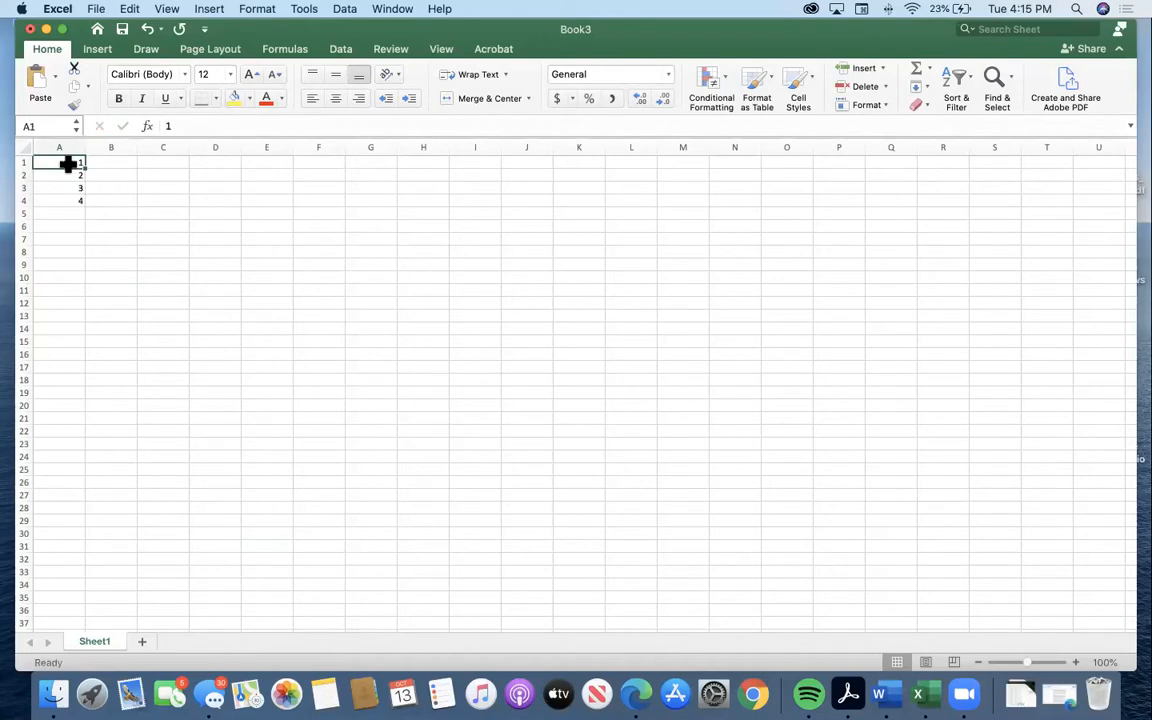
{"action": "left_click", "coordinate": [110, 161]}
{"action": "left_click_drag", "start_coordinate": [72, 164], "coordinate": [82, 200]}
{"action": "key", "text": "Delete"}
Enter 1 in cell A1 and delete it again.
{"action": "left_click", "coordinate": [69, 162]}
{"action": "type", "text": "1"}
{"action": "key", "text": "Return"}
{"action": "left_click", "coordinate": [59, 162]}
{"action": "key", "text": "Delete"}
Extend the empty cell A1 over neighbouring cells with the fill handle and deselect the range.
{"action": "left_click_drag", "start_coordinate": [85, 168], "coordinate": [230, 300]}
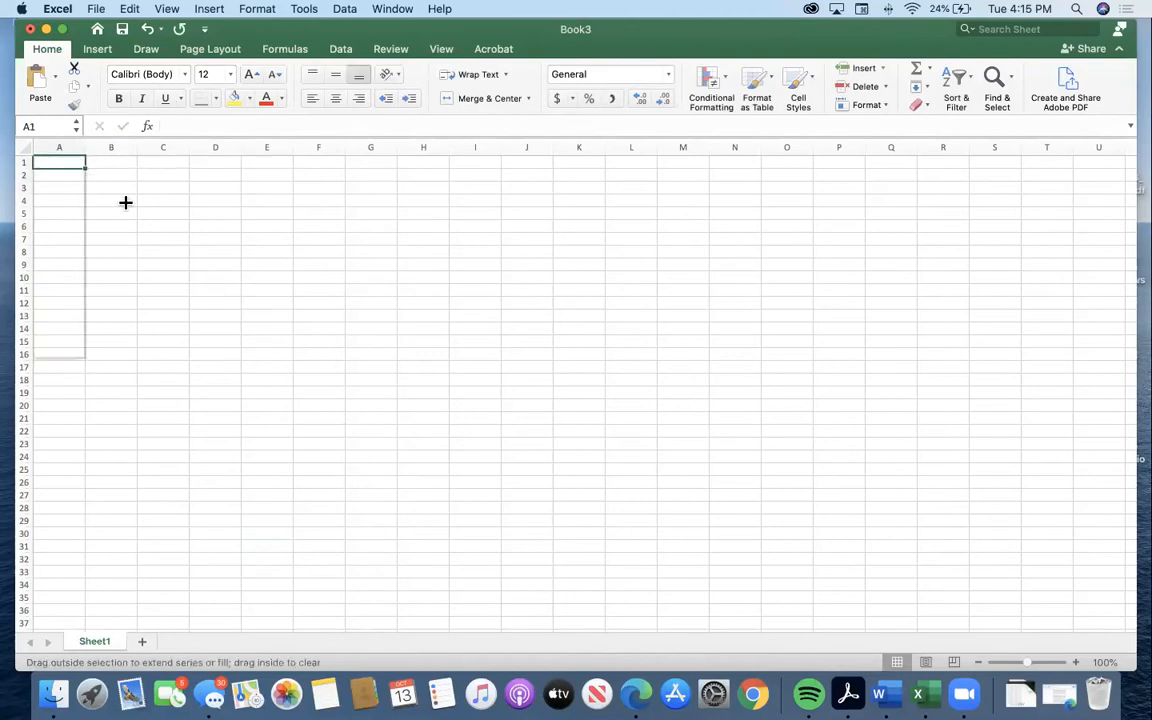
{"action": "left_click", "coordinate": [95, 221]}
{"action": "left_click_drag", "start_coordinate": [60, 166], "coordinate": [110, 175]}
{"action": "left_click", "coordinate": [150, 226]}
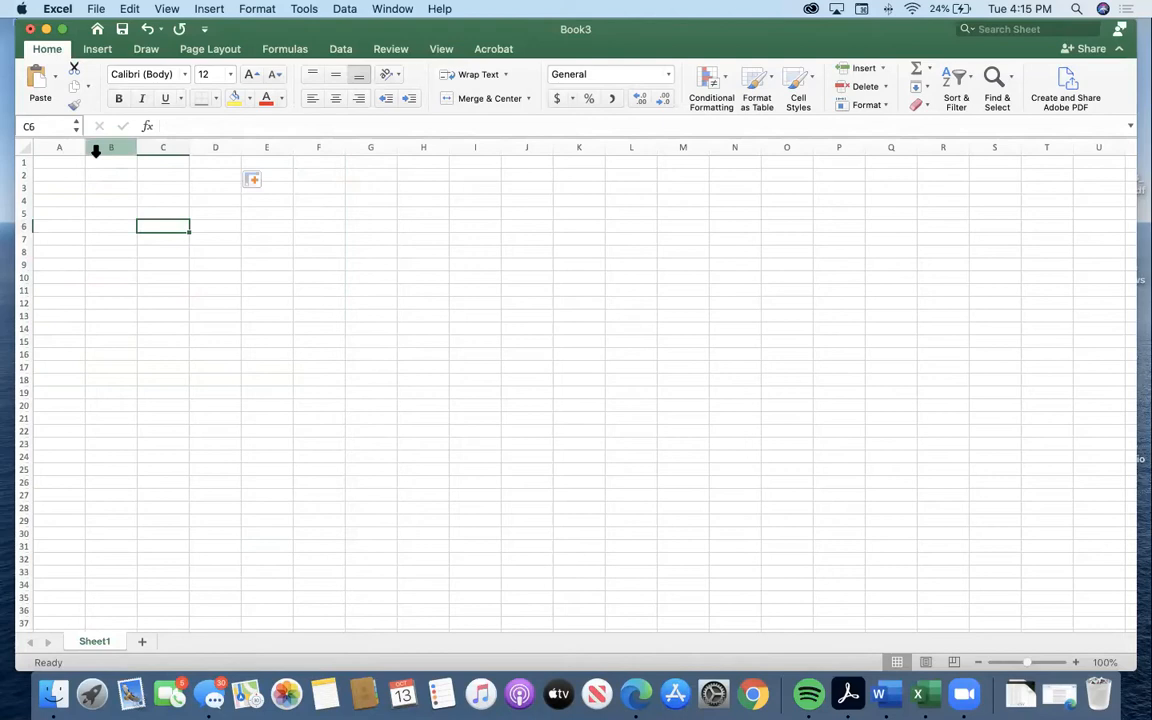
Select the range A1:F20, start entering 1 and erase it.
{"action": "left_click", "coordinate": [63, 163]}
{"action": "left_click_drag", "start_coordinate": [66, 164], "coordinate": [303, 404]}
{"action": "type", "text": "1"}
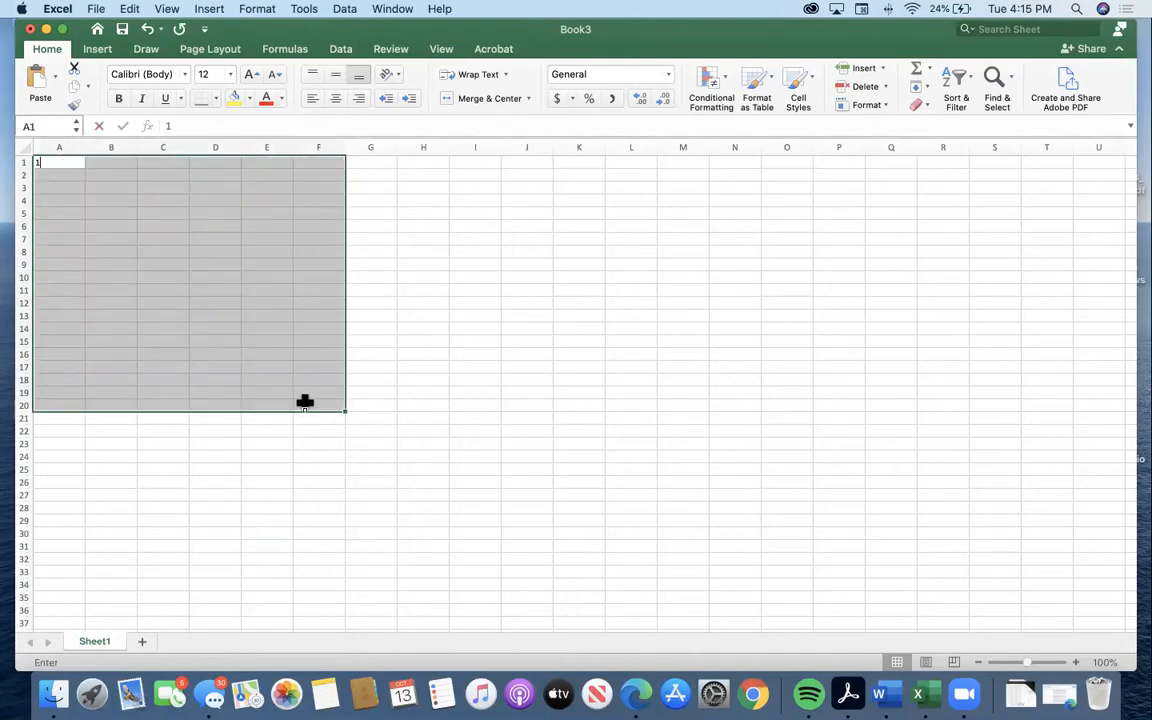
{"action": "key", "text": "BackSpace"}
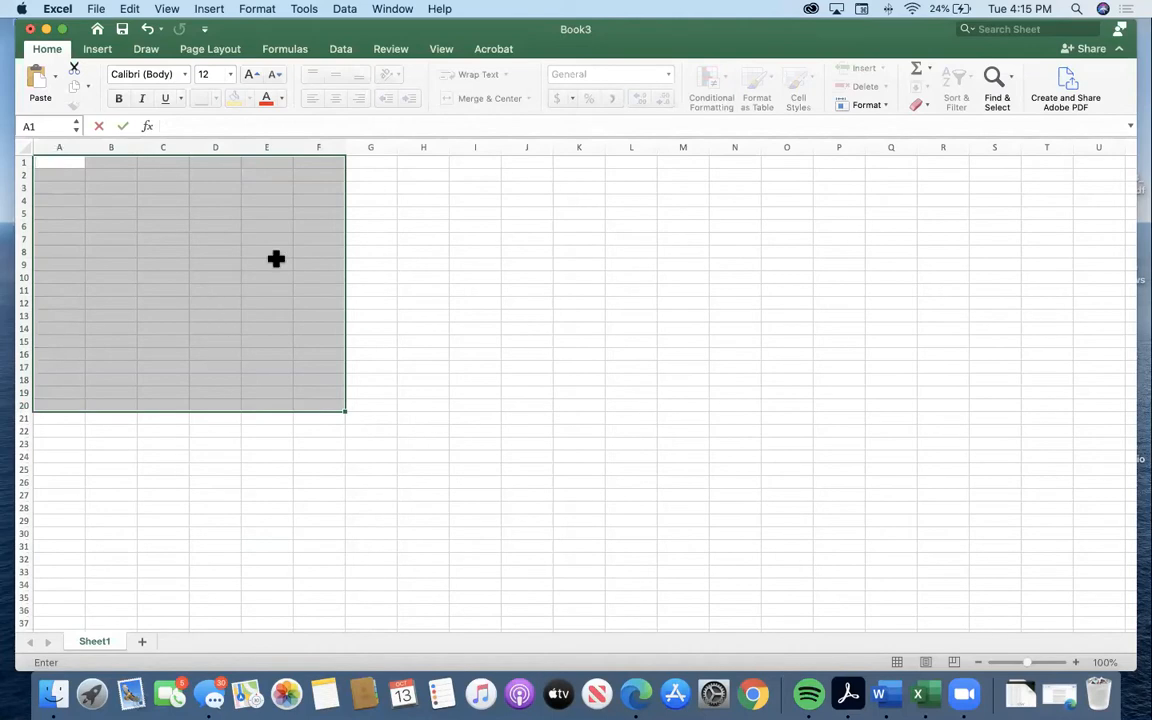
{"action": "left_click", "coordinate": [101, 171]}
Select a large block from A1 across columns A to I, and return to cell A1.
{"action": "left_click_drag", "start_coordinate": [69, 161], "coordinate": [471, 357]}
{"action": "scroll", "coordinate": [520, 450], "scroll_direction": "up", "scroll_amount": 10}
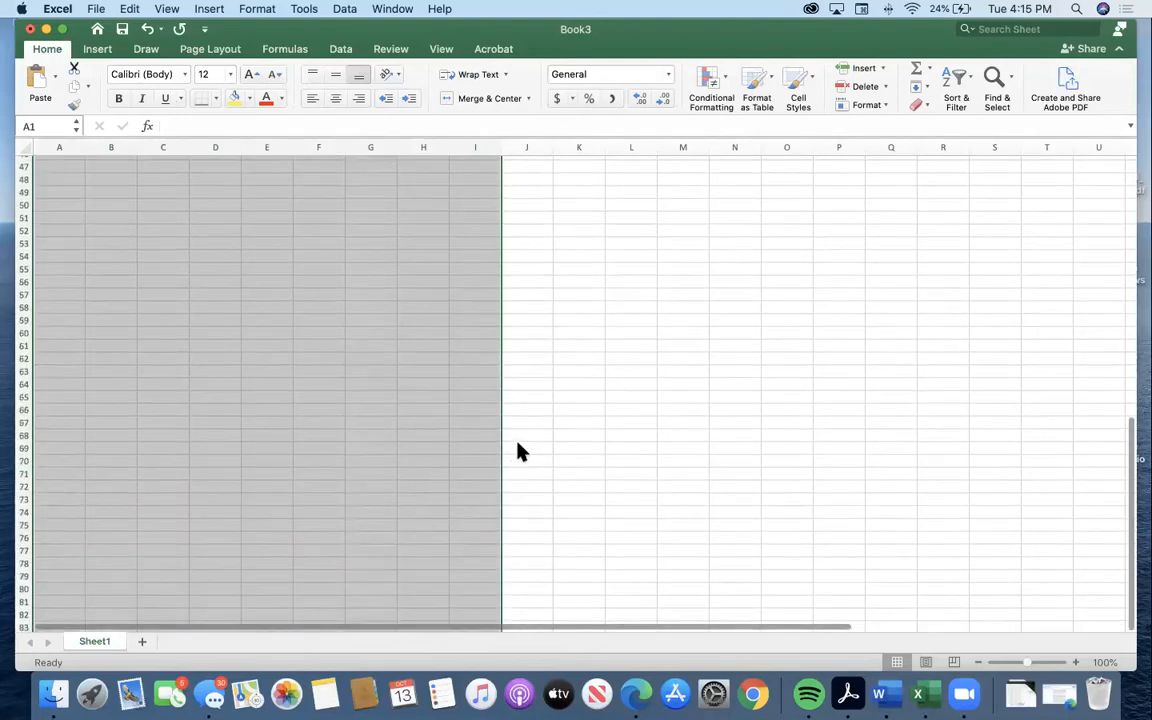
{"action": "scroll", "coordinate": [247, 350], "scroll_direction": "up", "scroll_amount": 10}
{"action": "left_click", "coordinate": [250, 340]}
{"action": "left_click", "coordinate": [57, 162]}
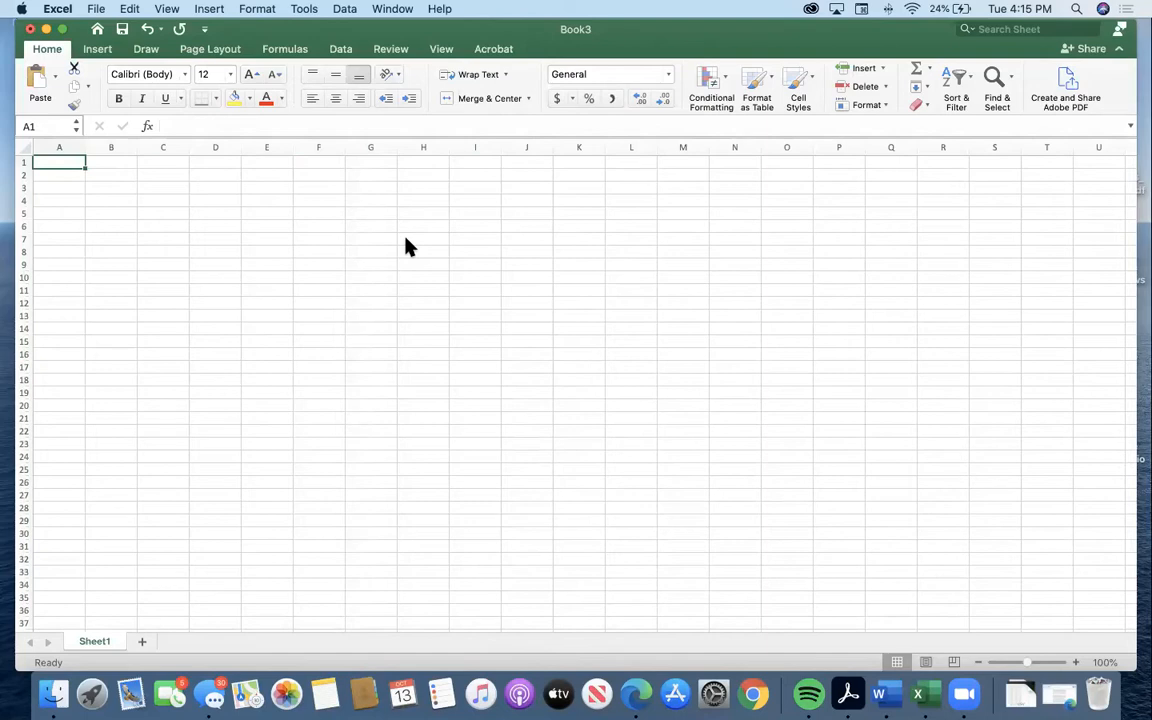
Extend the selection cell by cell from A1 to G11, covering 11 rows by 7 columns.
{"action": "left_click", "coordinate": [256, 250]}
{"action": "left_click", "coordinate": [59, 151]}
{"action": "left_click", "coordinate": [93, 152]}
{"action": "left_click", "coordinate": [93, 172]}
{"action": "left_click", "coordinate": [57, 164]}
{"action": "key", "text": "shift+Down"}
{"action": "key", "text": "shift+Right"}
{"action": "key", "text": "shift+Right"}
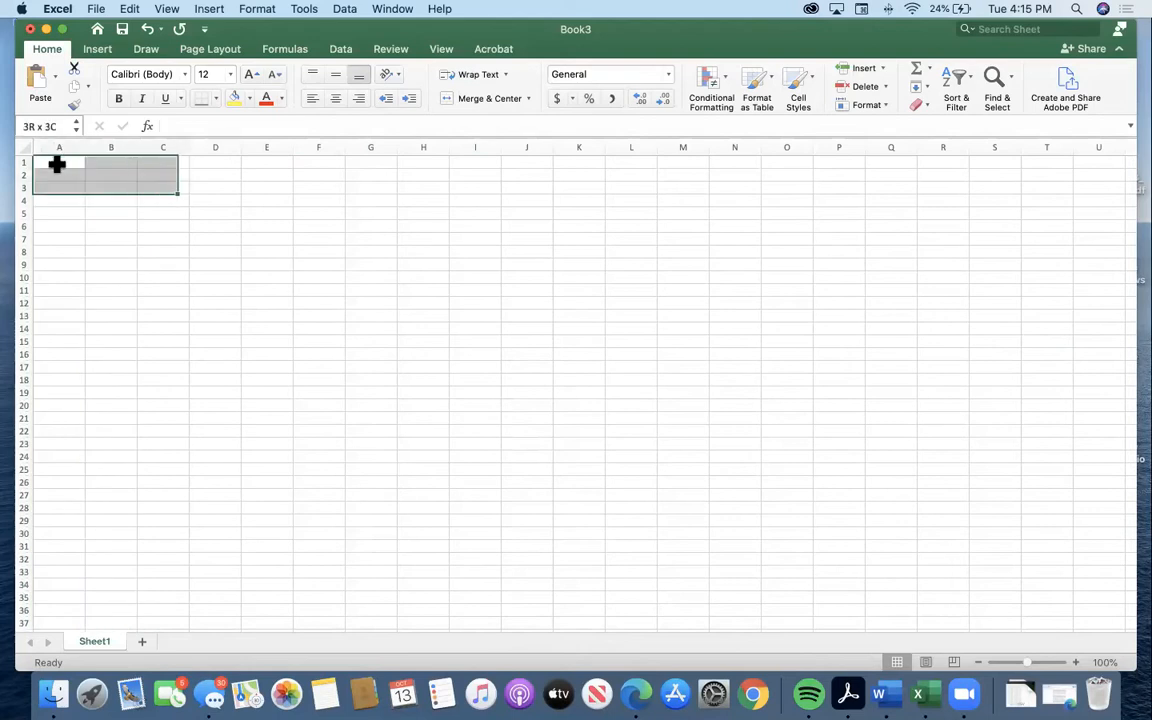
{"action": "key", "text": "shift+Down"}
{"action": "key", "text": "shift+Down"}
{"action": "key", "text": "shift+Down"}
{"action": "key", "text": "shift+Down"}
{"action": "key", "text": "shift+Right"}
{"action": "key", "text": "shift+Right"}
Enlarge the selection from A1 to I19, covering 19 rows by 9 columns.
{"action": "key", "text": "shift+Right"}
{"action": "key", "text": "shift+Right"}
{"action": "key", "text": "shift+Down"}
{"action": "key", "text": "shift+Down"}
{"action": "key", "text": "shift+Down"}
{"action": "key", "text": "shift+Down"}
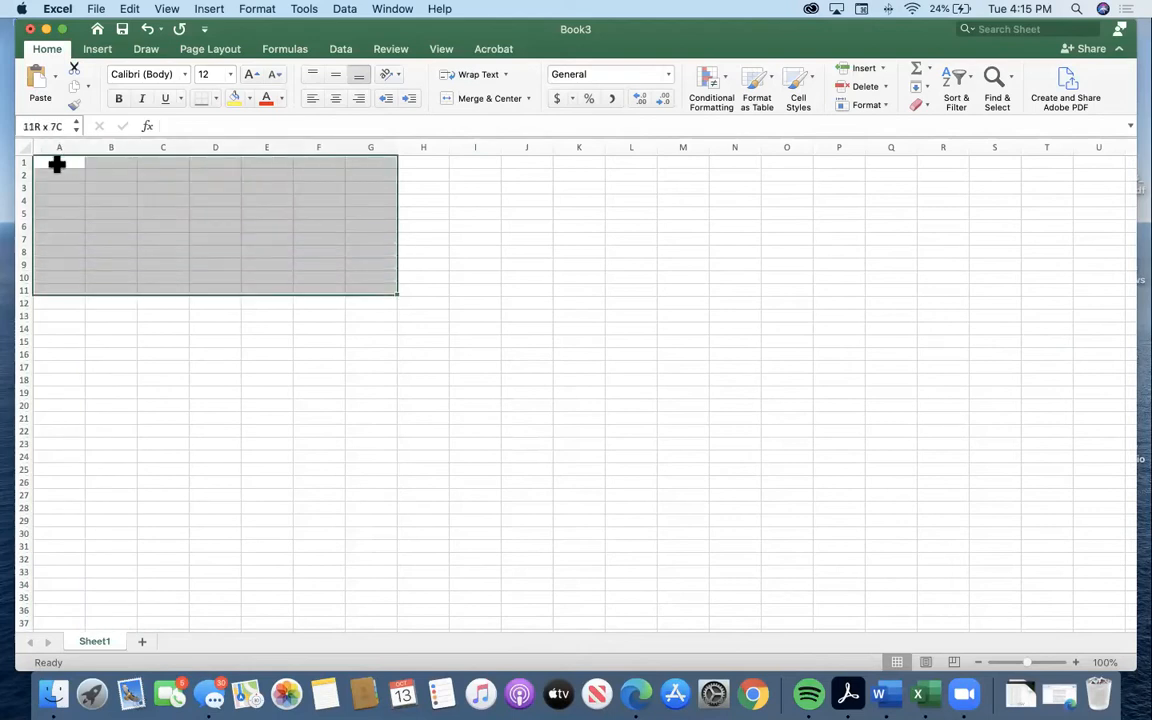
{"action": "key", "text": "shift+Down"}
{"action": "key", "text": "shift+Down"}
{"action": "key", "text": "shift+Right"}
Shrink the selection cell by cell to A1:G15, covering 15 rows by 7 columns.
{"action": "key", "text": "shift+Right"}
{"action": "key", "text": "shift+Right"}
{"action": "key", "text": "shift+Down"}
{"action": "key", "text": "shift+Down"}
{"action": "key", "text": "shift+Down"}
{"action": "key", "text": "shift+Down"}
{"action": "key", "text": "shift+Down"}
{"action": "key", "text": "shift+Down"}
{"action": "key", "text": "shift+Down"}
{"action": "key", "text": "shift+Left"}
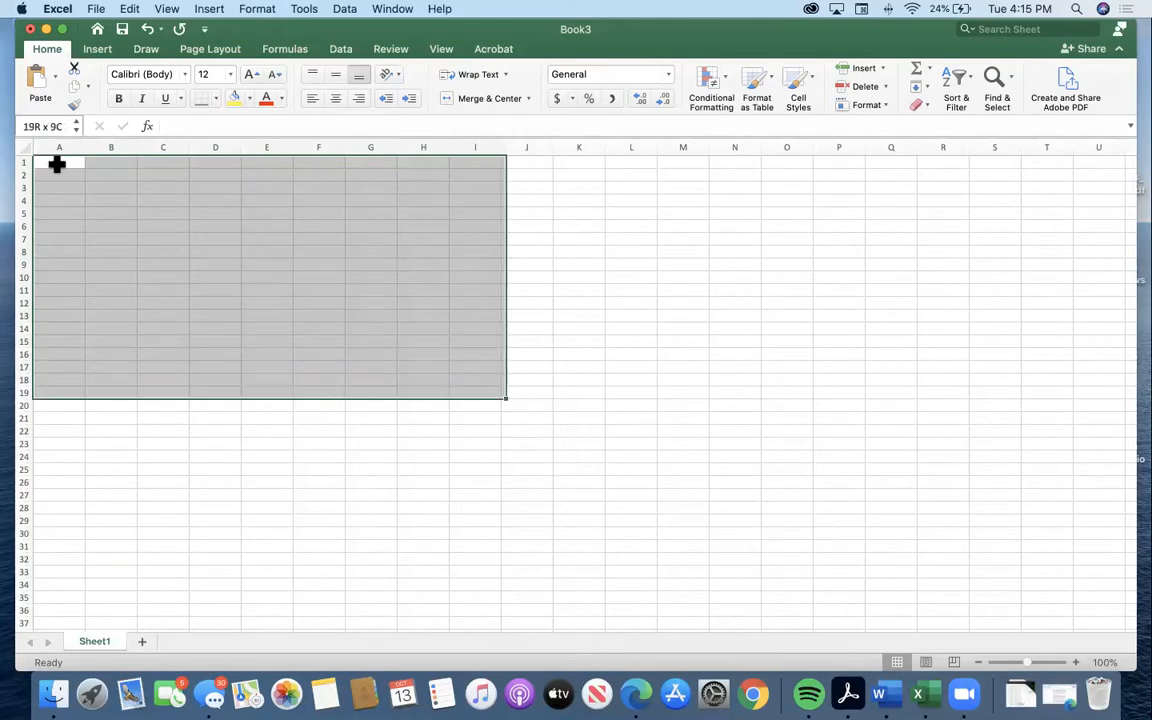
{"action": "key", "text": "shift+Left"}
{"action": "key", "text": "shift+Left"}
{"action": "key", "text": "shift+Left"}
{"action": "key", "text": "shift+Up"}
{"action": "key", "text": "shift+Left"}
{"action": "key", "text": "shift+Up"}
{"action": "key", "text": "shift+Up"}
{"action": "key", "text": "shift+Right"}
{"action": "key", "text": "shift+Up"}
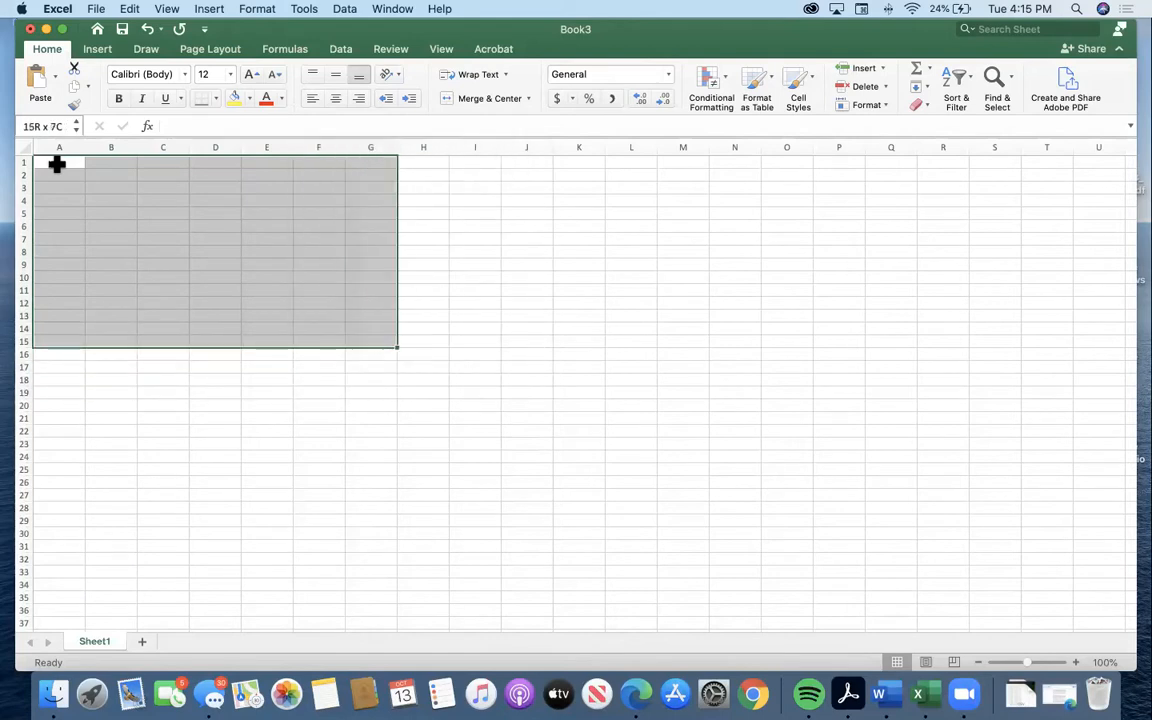
Adjust the selection from A1 to 17 rows by 5 columns, covering A1:E17.
{"action": "key", "text": "shift+Down"}
{"action": "key", "text": "shift+Down"}
{"action": "key", "text": "shift+Left"}
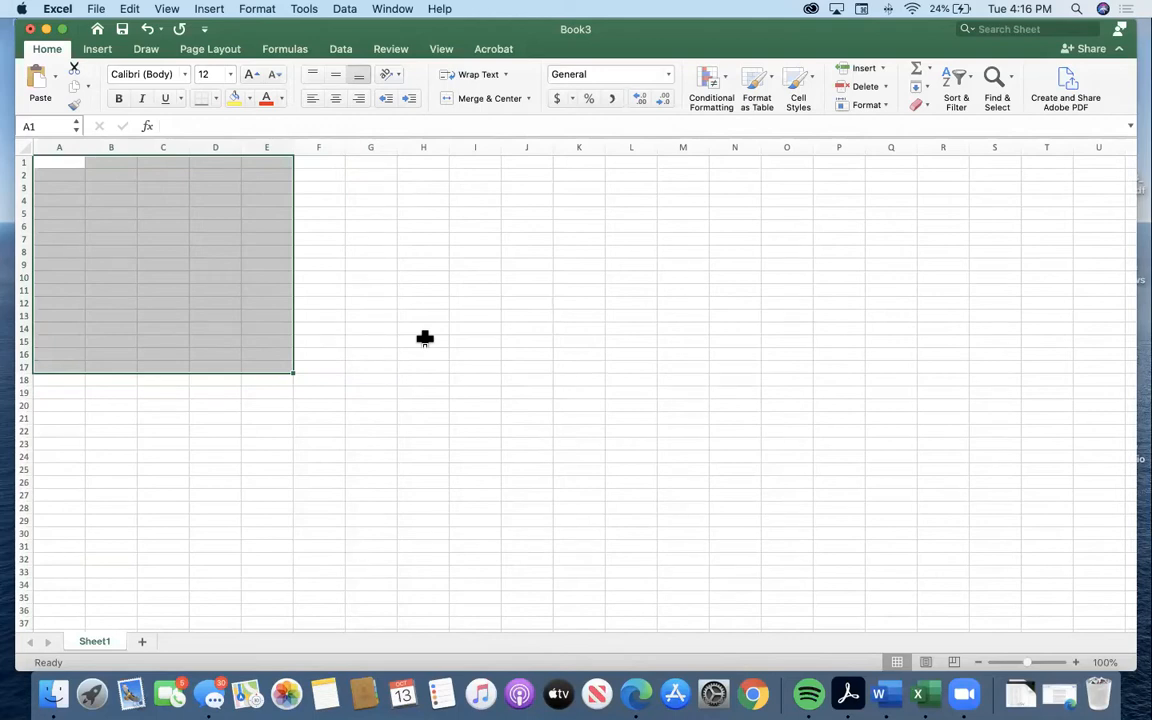
Select two separate blocks of empty cells in turn, the second starting at A1, and finish on cell E16.
{"action": "left_click_drag", "start_coordinate": [425, 338], "coordinate": [633, 298]}
{"action": "left_click", "coordinate": [683, 341]}
{"action": "left_click_drag", "start_coordinate": [67, 165], "coordinate": [249, 339]}
{"action": "left_click", "coordinate": [258, 343]}
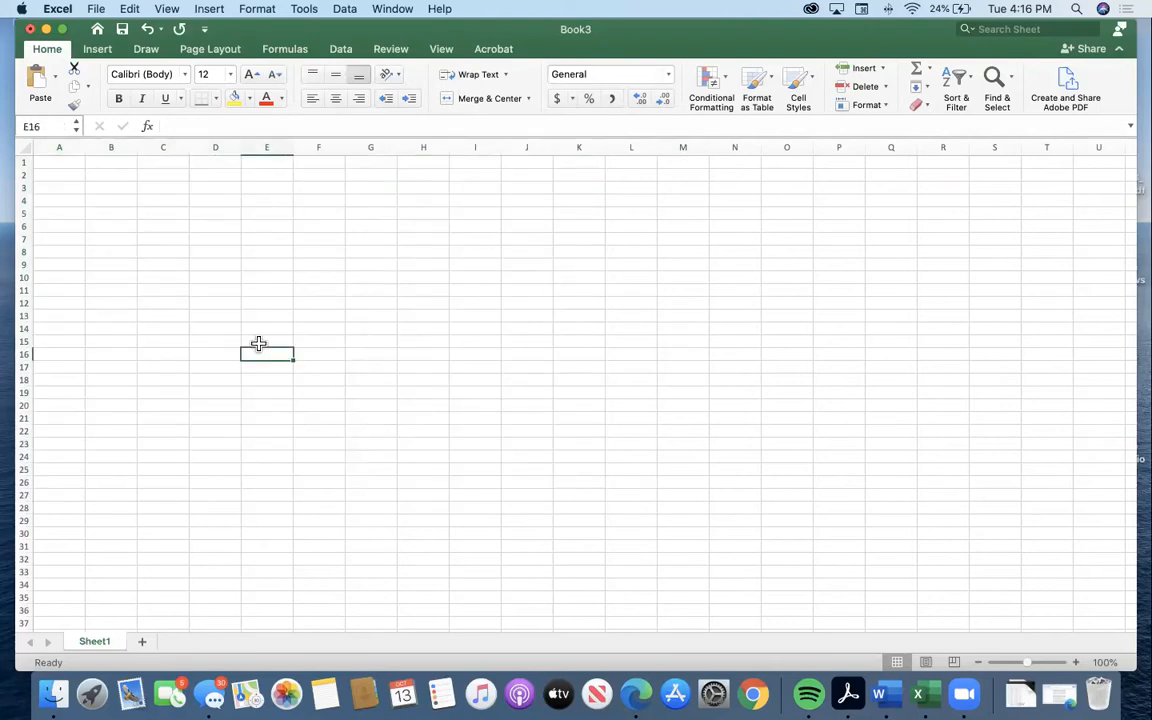
Enter the numbers 1, 2, 3 and 4 down cells A1:A4.
{"action": "left_click", "coordinate": [69, 165]}
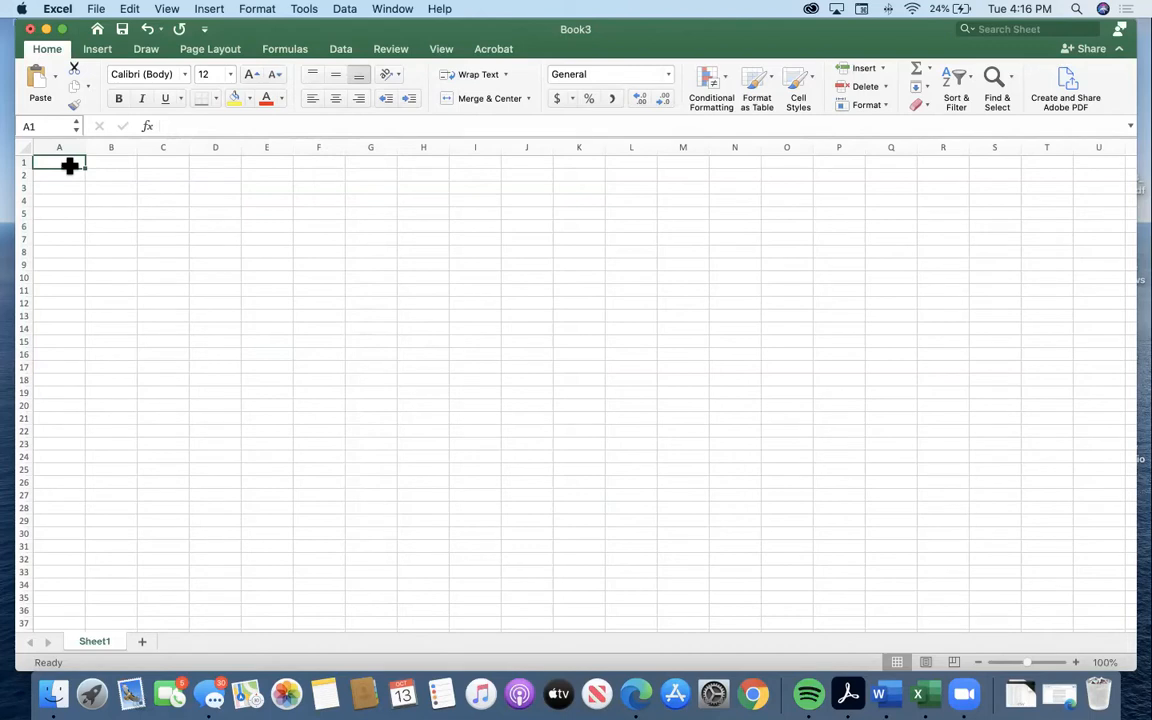
{"action": "type", "text": "1"}
{"action": "left_click", "coordinate": [69, 172]}
{"action": "type", "text": "2"}
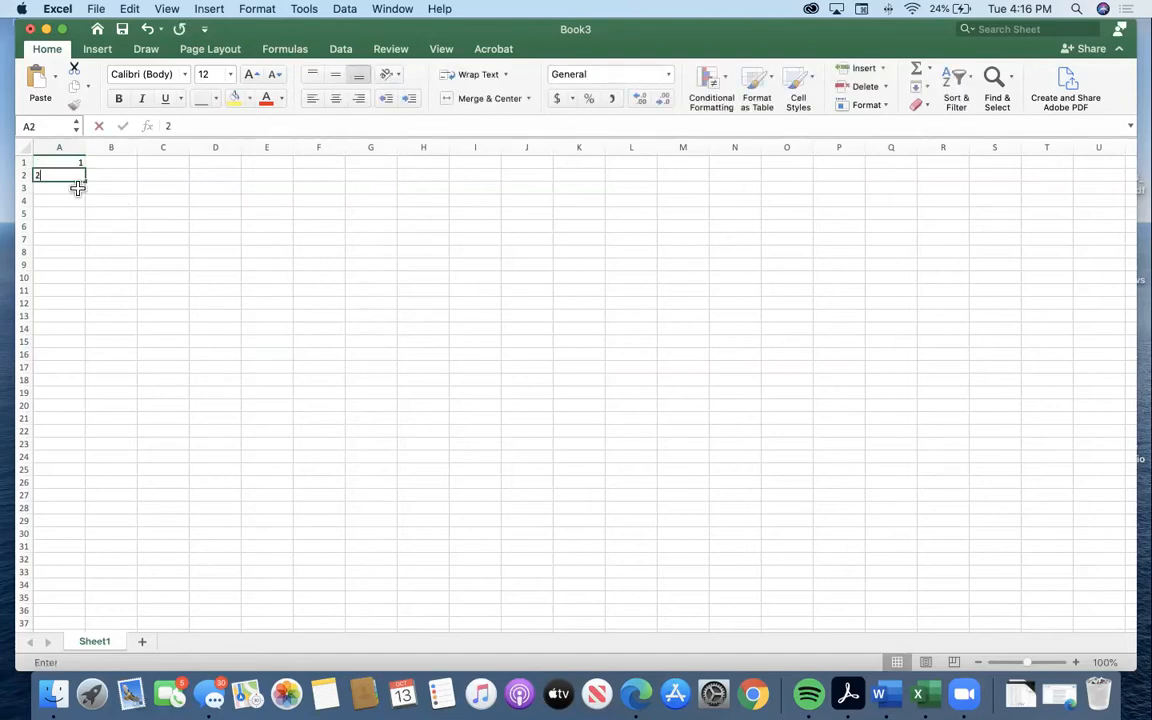
{"action": "left_click", "coordinate": [77, 188]}
{"action": "type", "text": "3"}
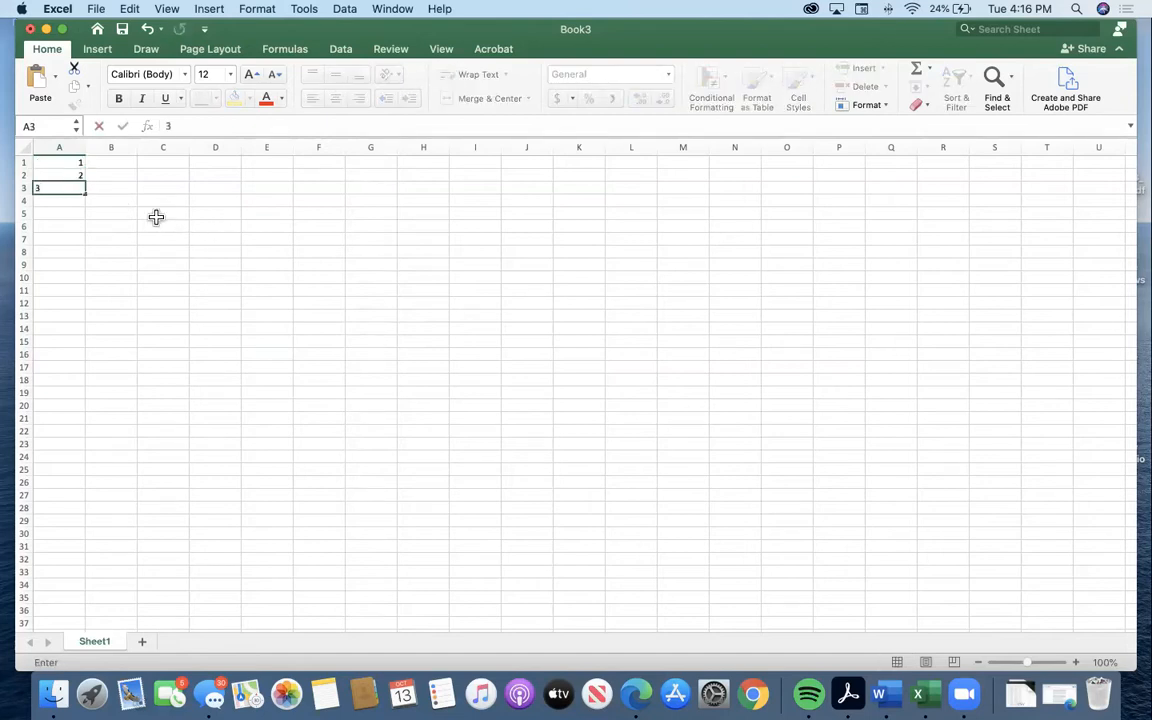
{"action": "left_click", "coordinate": [69, 199]}
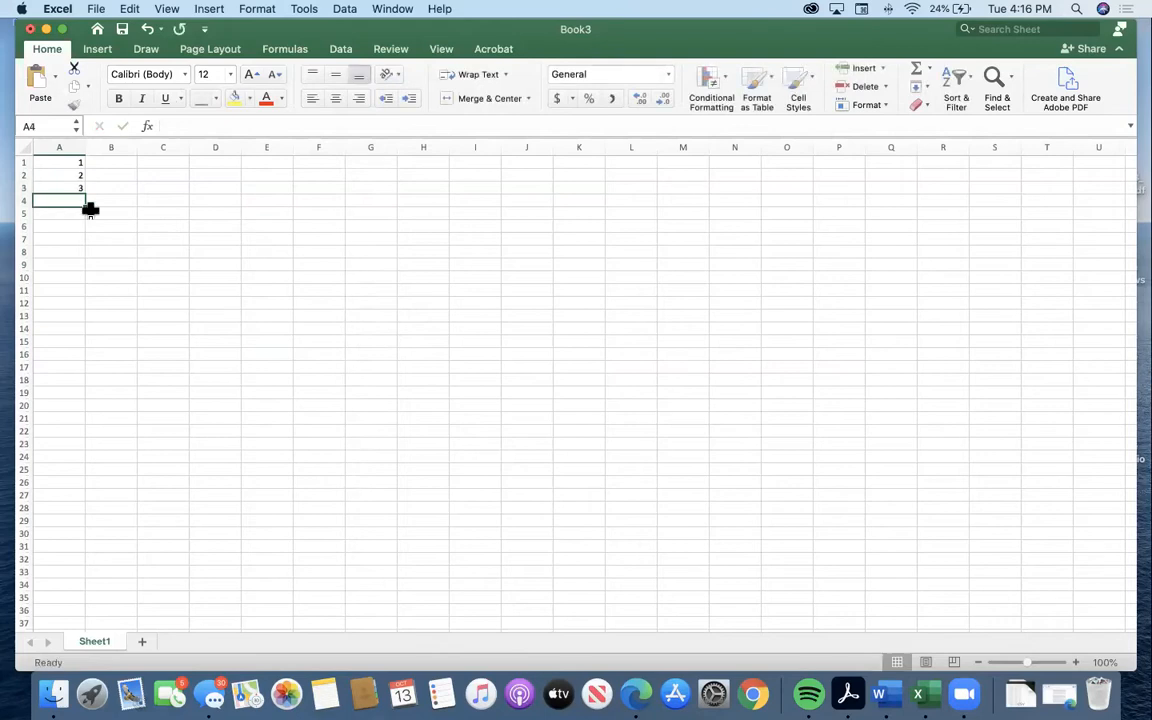
{"action": "type", "text": "4"}
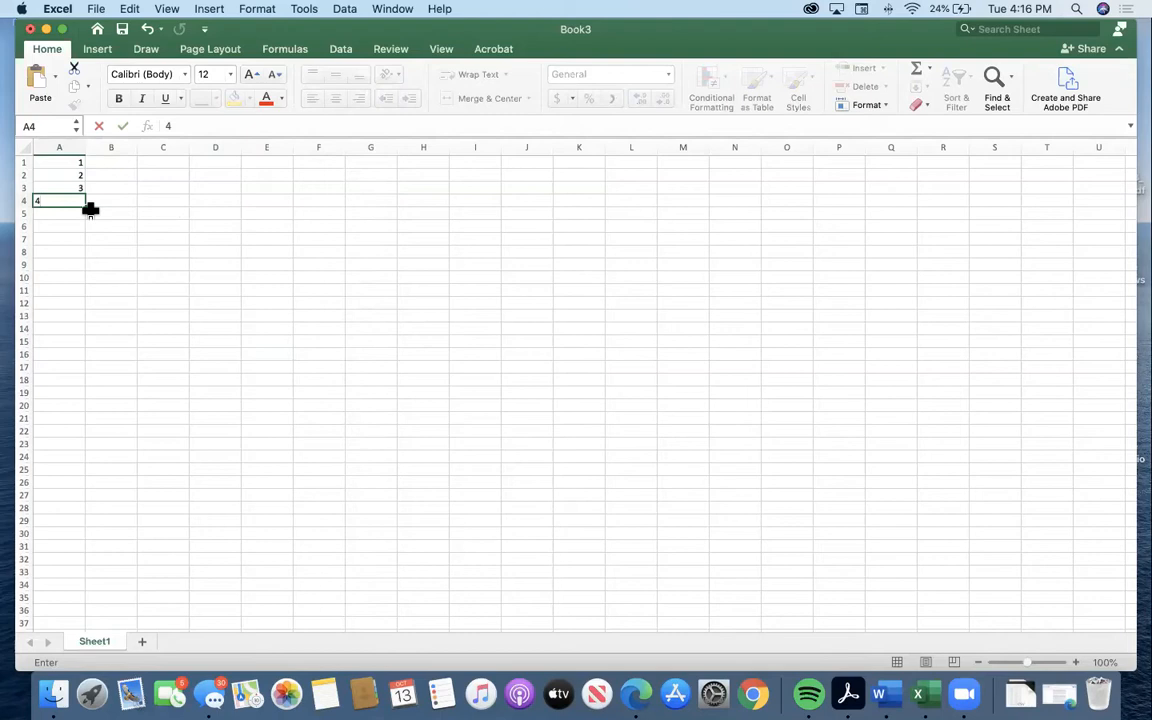
{"action": "key", "text": "Return"}
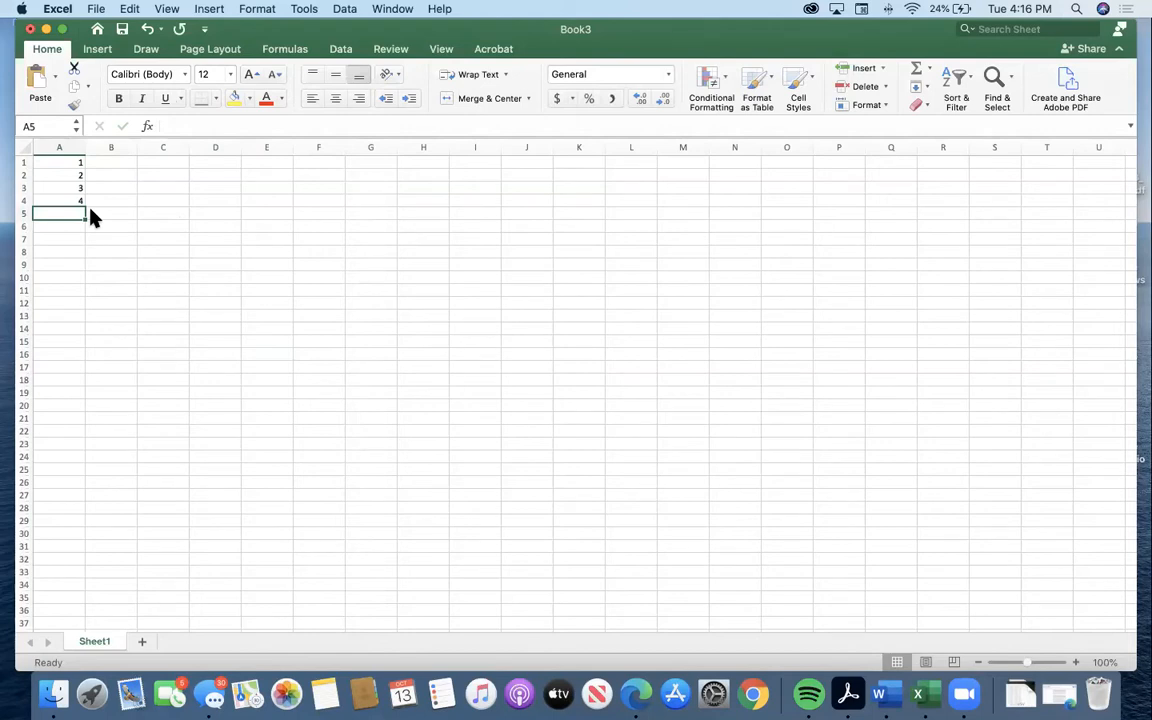
Continue the number list in column A by entering 5 through 13 down cells A5:A13.
{"action": "type", "text": "5"}
{"action": "key", "text": "Return"}
{"action": "type", "text": "6"}
{"action": "key", "text": "Return"}
{"action": "type", "text": "7"}
{"action": "key", "text": "Return"}
{"action": "type", "text": "8"}
{"action": "key", "text": "Return"}
{"action": "type", "text": "9"}
{"action": "key", "text": "Return"}
{"action": "type", "text": "10"}
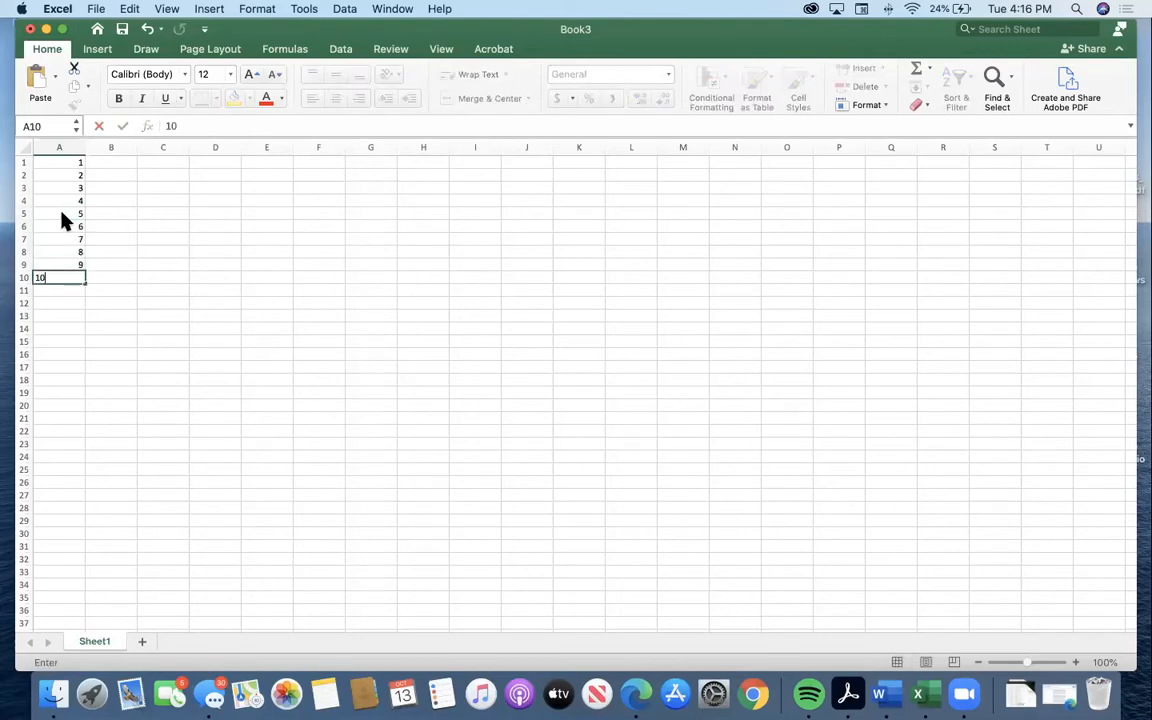
{"action": "key", "text": "Return"}
{"action": "type", "text": "11"}
{"action": "key", "text": "Return"}
{"action": "type", "text": "12"}
{"action": "key", "text": "Return"}
{"action": "type", "text": "13"}
{"action": "key", "text": "Return"}
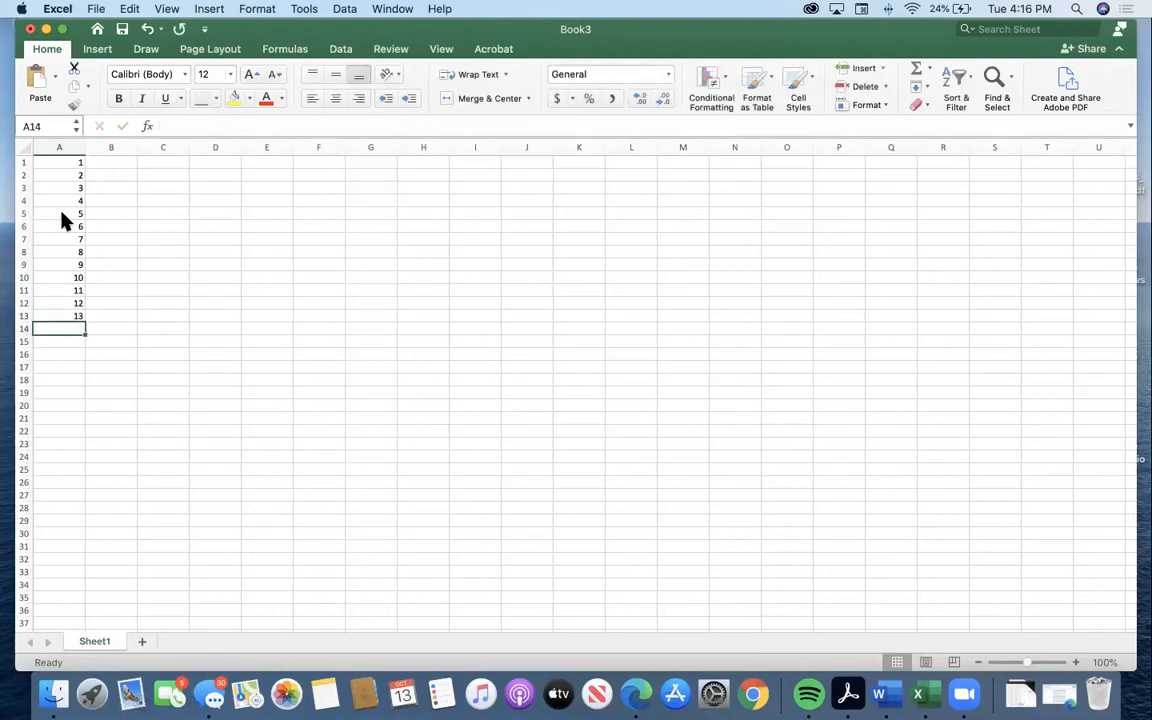
Starting from A1, enter the numbers 2 through 8 across row 1 in cells B1:H1.
{"action": "key", "text": "Right"}
{"action": "left_click", "coordinate": [76, 162]}
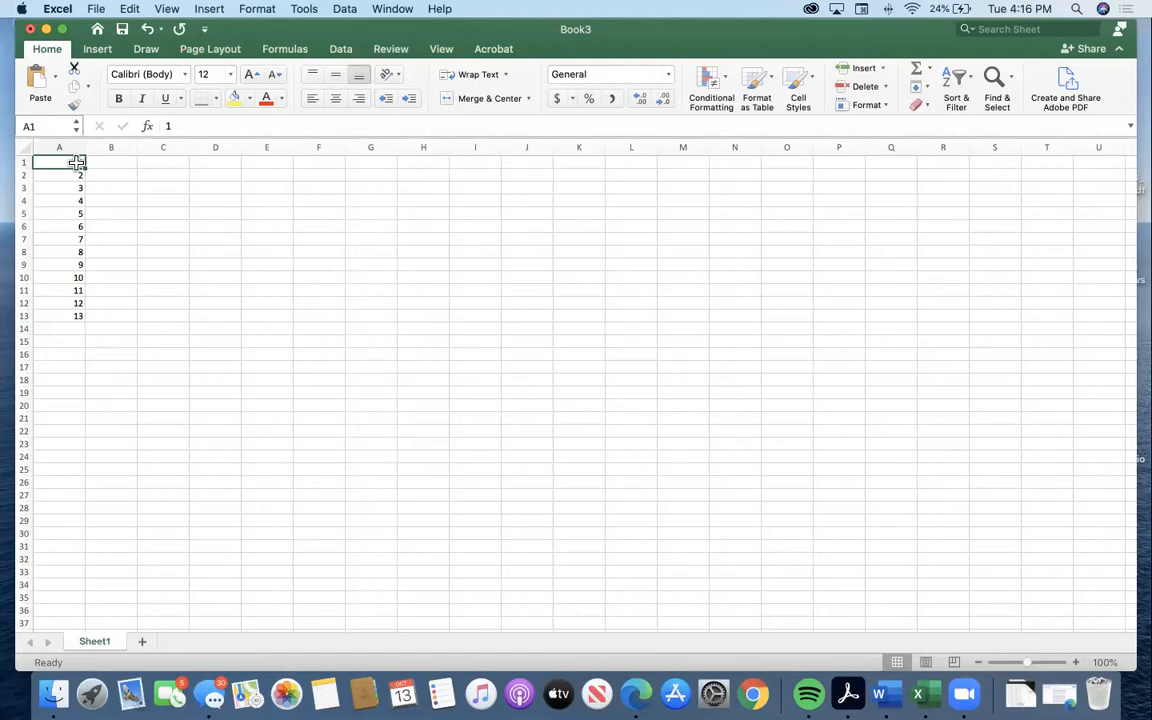
{"action": "key", "text": "Tab"}
{"action": "type", "text": "2"}
{"action": "key", "text": "Tab"}
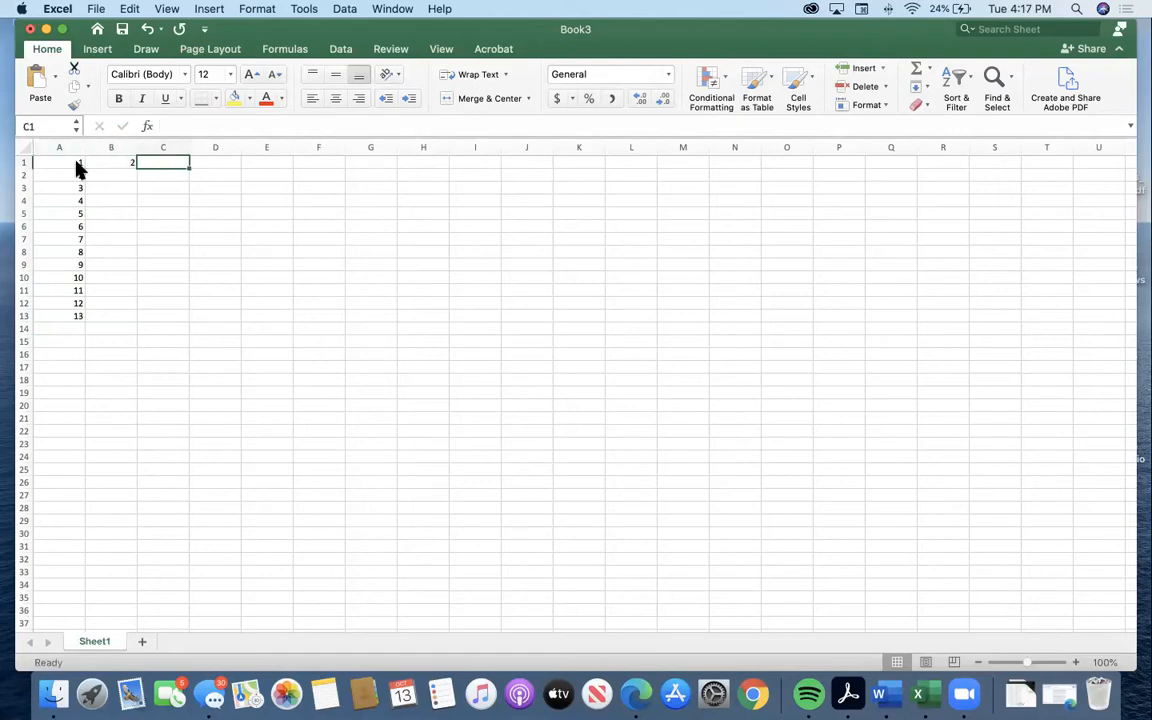
{"action": "type", "text": "3"}
{"action": "key", "text": "Tab"}
{"action": "type", "text": "4"}
{"action": "key", "text": "Tab"}
{"action": "type", "text": "5"}
{"action": "key", "text": "Tab"}
{"action": "type", "text": "6"}
{"action": "key", "text": "Tab"}
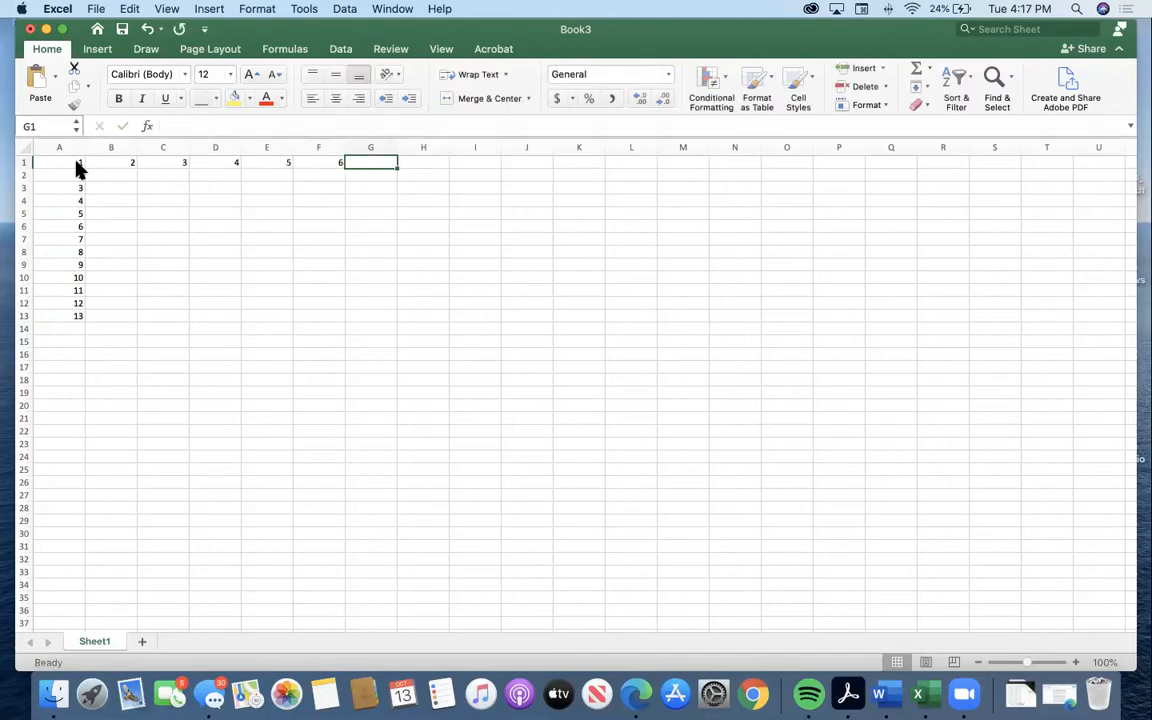
{"action": "type", "text": "7"}
{"action": "key", "text": "Tab"}
{"action": "type", "text": "8"}
{"action": "key", "text": "Tab"}
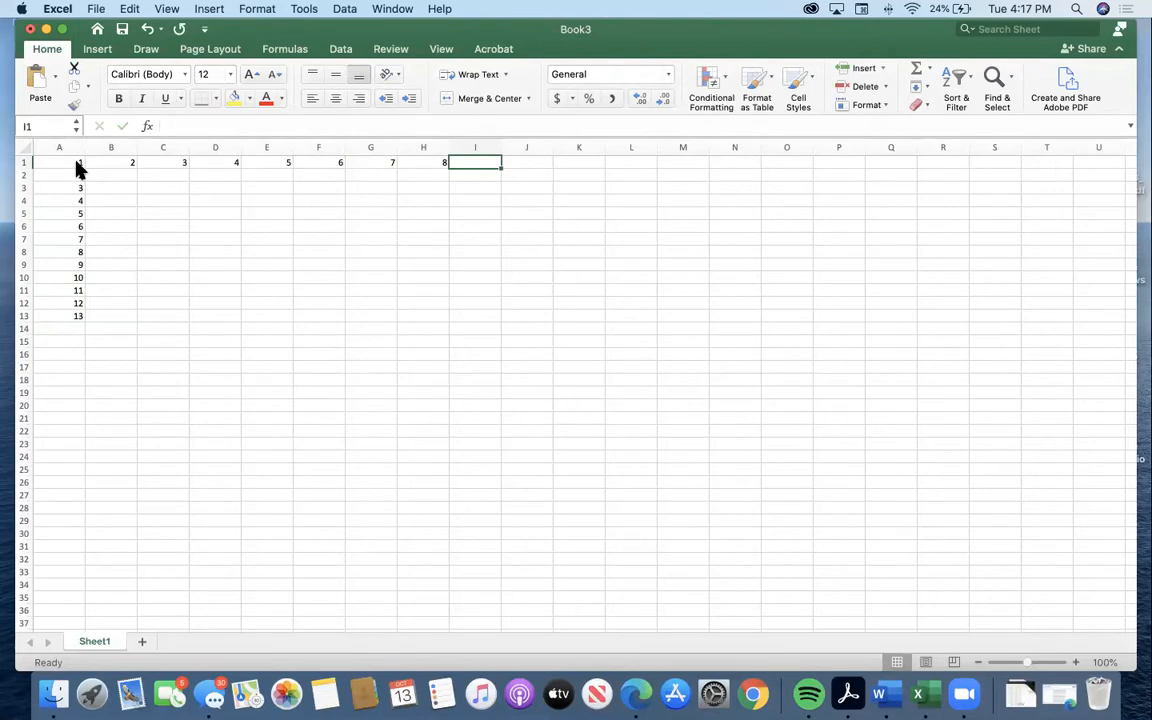
Select a few scattered empty cells in turn, ending on cell H16.
{"action": "left_click", "coordinate": [167, 222]}
{"action": "left_click", "coordinate": [320, 316]}
{"action": "left_click", "coordinate": [437, 351]}
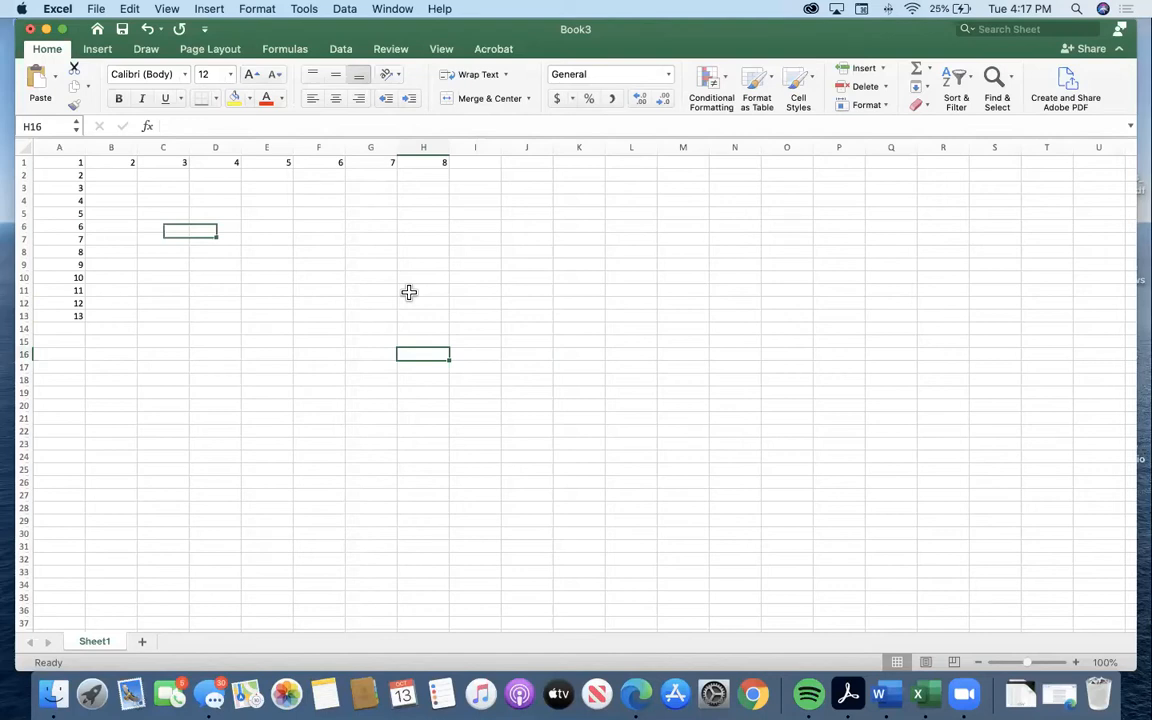
Select the whole of column A and the whole of row 2 in turn, and return to cell A1.
{"action": "left_click", "coordinate": [69, 163]}
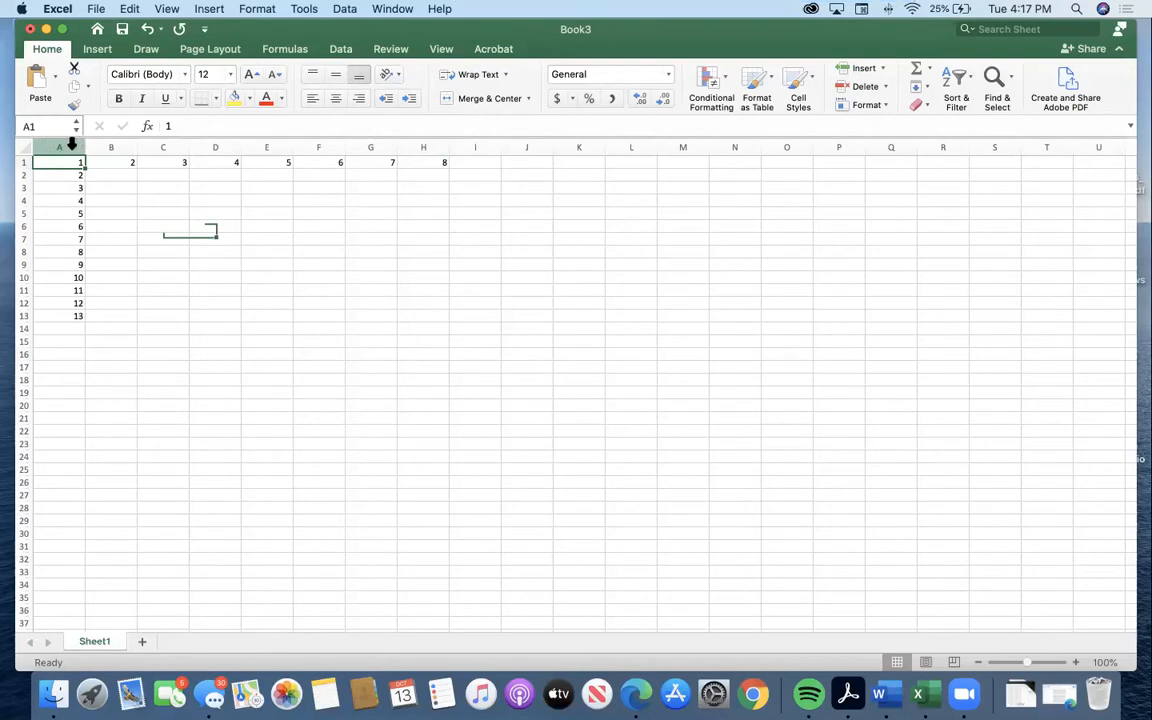
{"action": "left_click", "coordinate": [70, 144]}
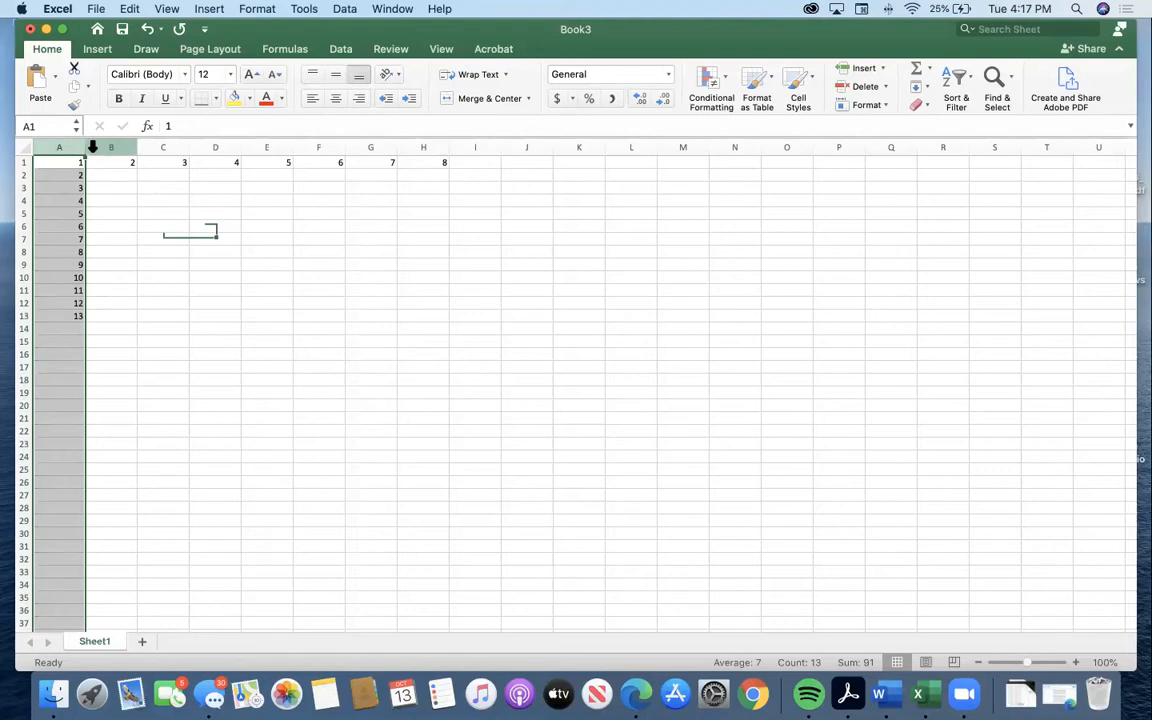
{"action": "left_click", "coordinate": [20, 175]}
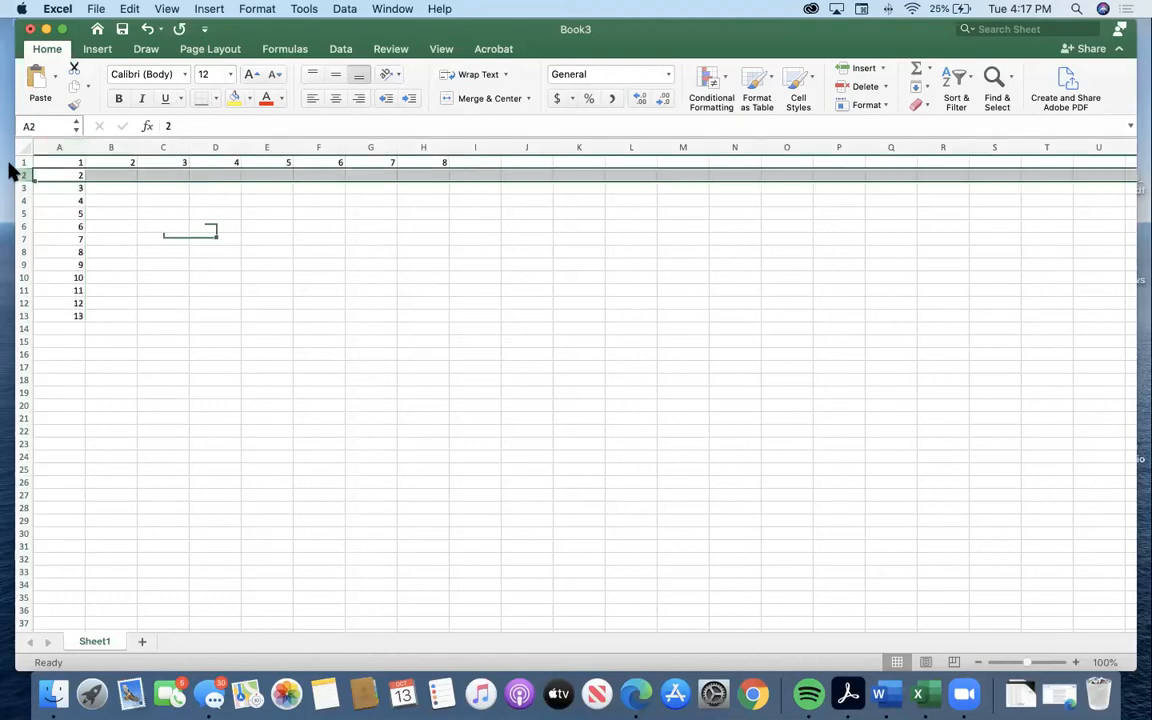
{"action": "left_click", "coordinate": [60, 158]}
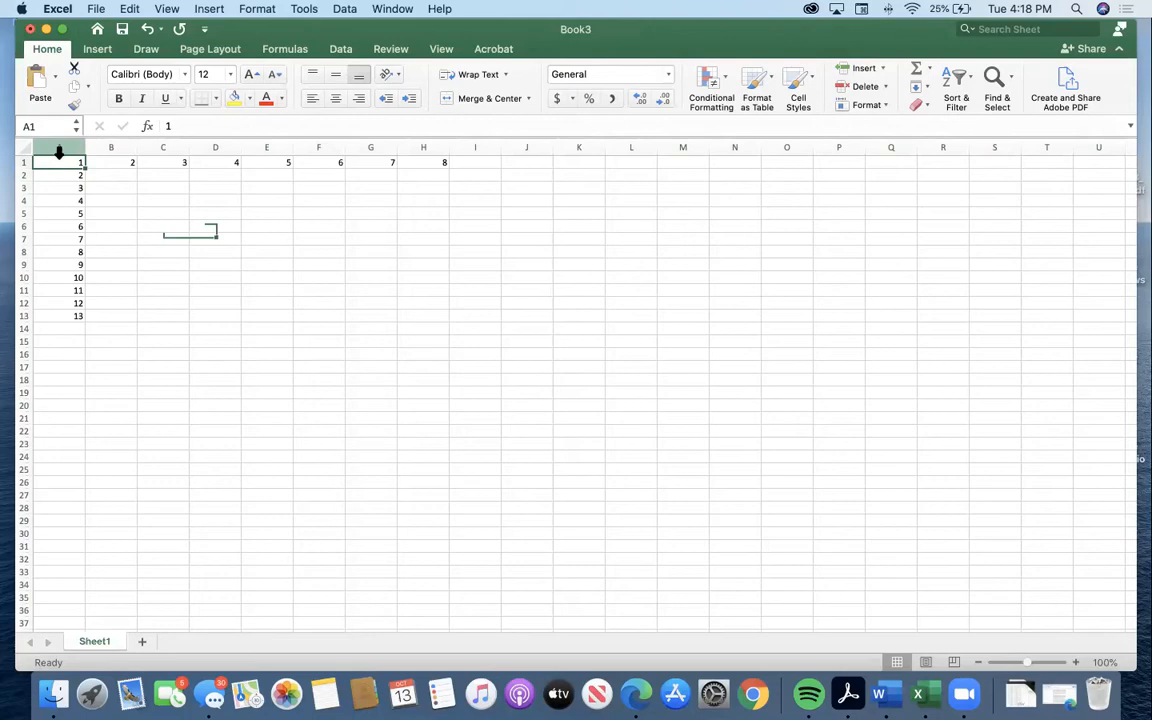
Try to select the entire column A starting from cell A1.
{"action": "key", "text": "super+space"}
{"action": "key", "text": "Escape"}
{"action": "key", "text": "ctrl+space"}
{"action": "left_click", "coordinate": [60, 160]}
{"action": "key", "text": "ctrl+space"}
{"action": "left_click", "coordinate": [59, 158]}
Select the entire columns A, B and C one at a time from their row 3 cells, and return to cell C3.
{"action": "left_click", "coordinate": [42, 186]}
{"action": "key", "text": "ctrl+space"}
{"action": "left_click", "coordinate": [115, 186]}
{"action": "key", "text": "ctrl+space"}
{"action": "left_click", "coordinate": [164, 188]}
{"action": "key", "text": "ctrl+space"}
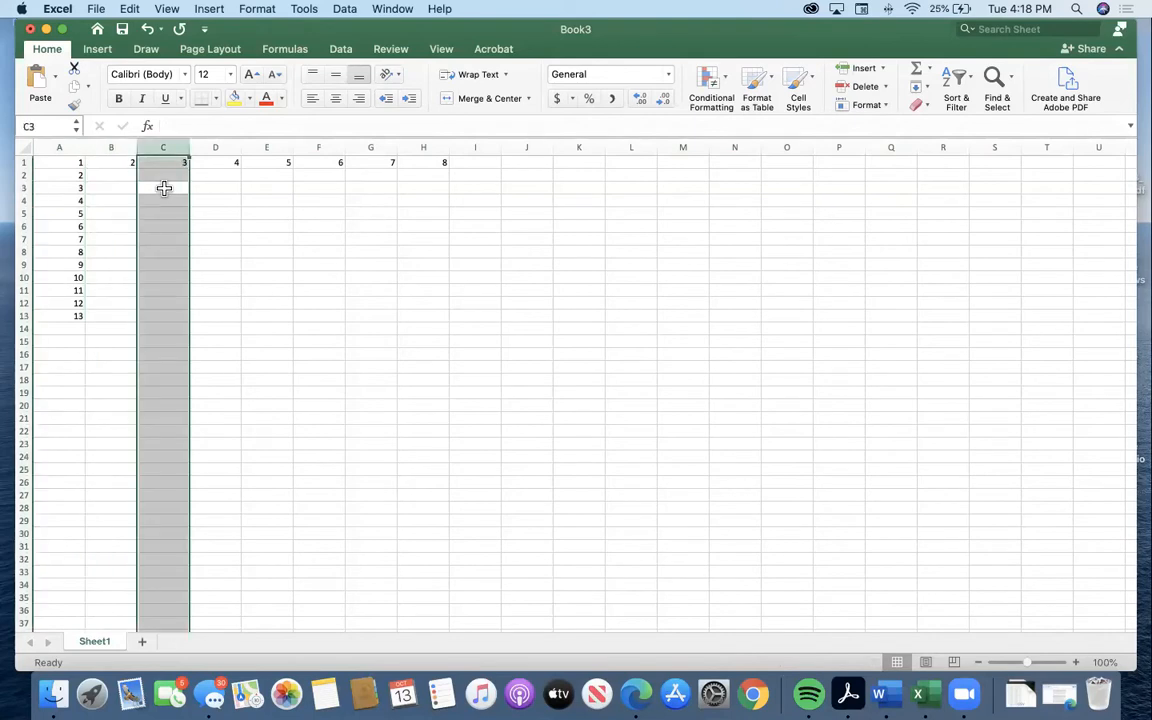
{"action": "left_click", "coordinate": [164, 188]}
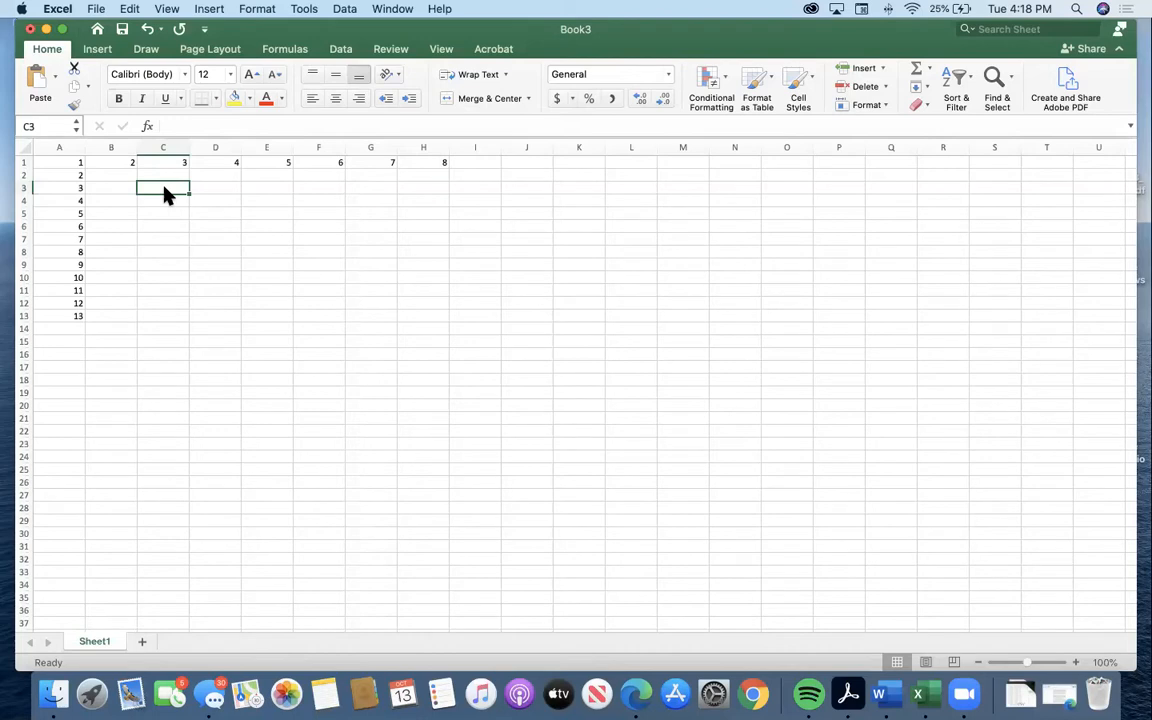
Select cells A1, B2 and C6 in turn.
{"action": "left_click", "coordinate": [78, 165]}
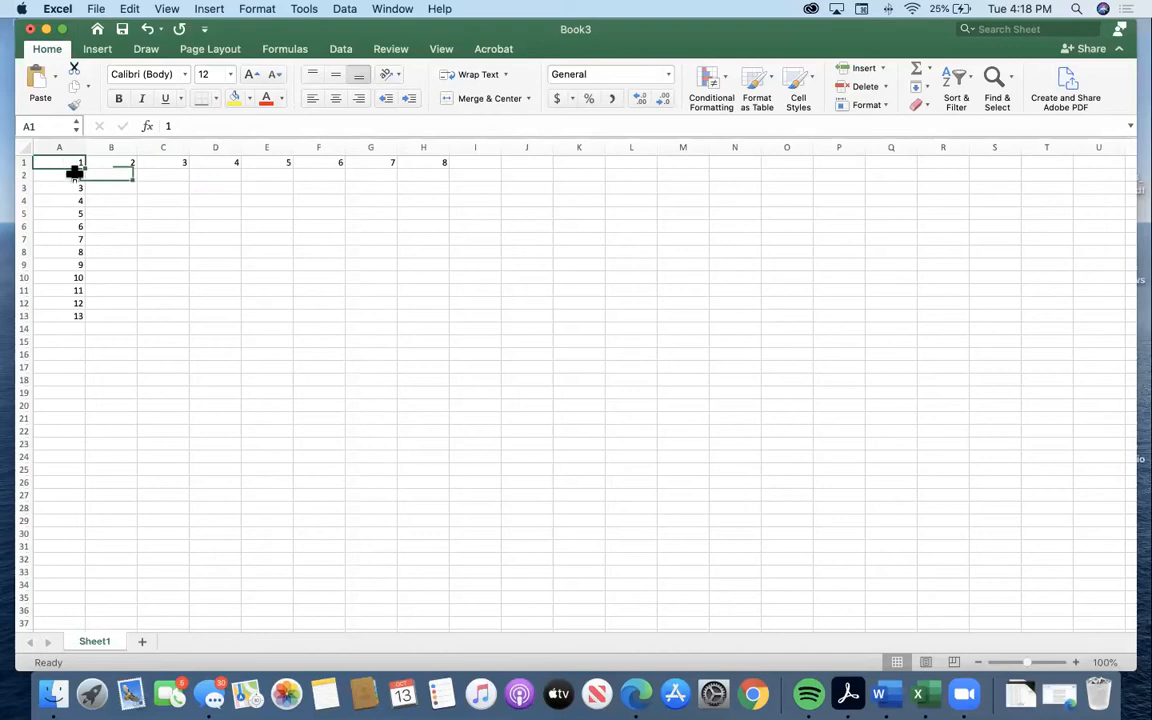
{"action": "left_click", "coordinate": [97, 173]}
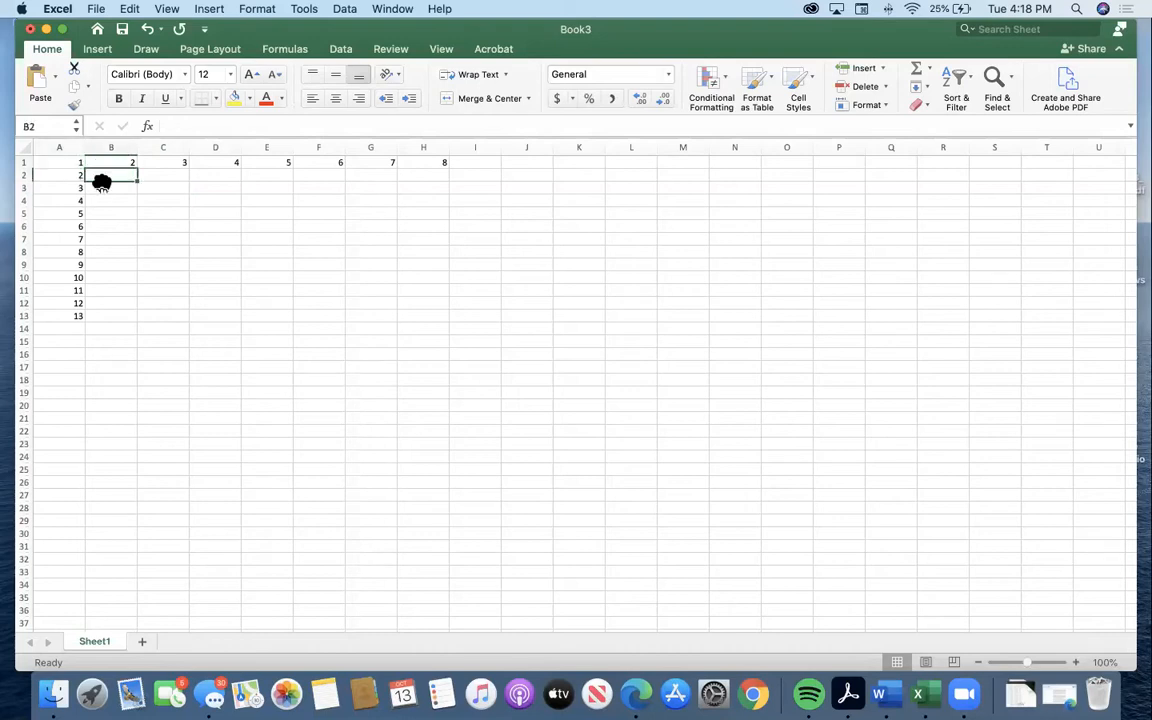
{"action": "left_click", "coordinate": [156, 227]}
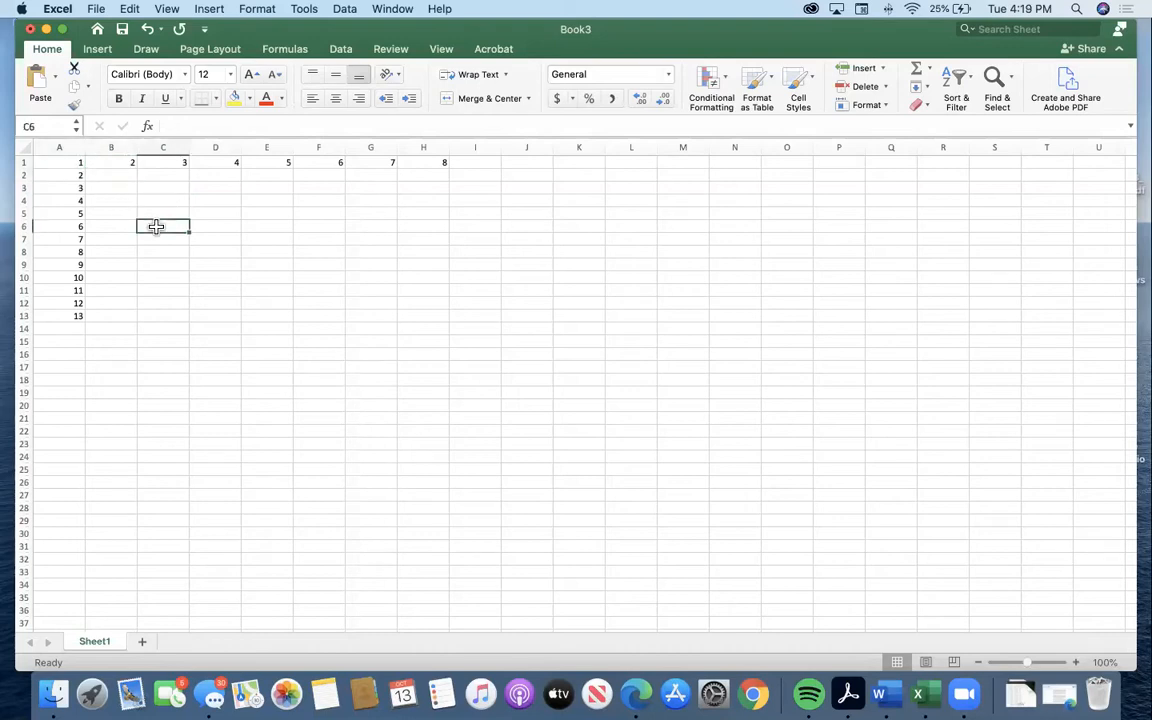
Enter 3, 4, 5, 3, 4, 2 and 33 down cells B2:B8.
{"action": "left_click", "coordinate": [95, 175]}
{"action": "type", "text": "3"}
{"action": "key", "text": "Return"}
{"action": "type", "text": "4"}
{"action": "key", "text": "Return"}
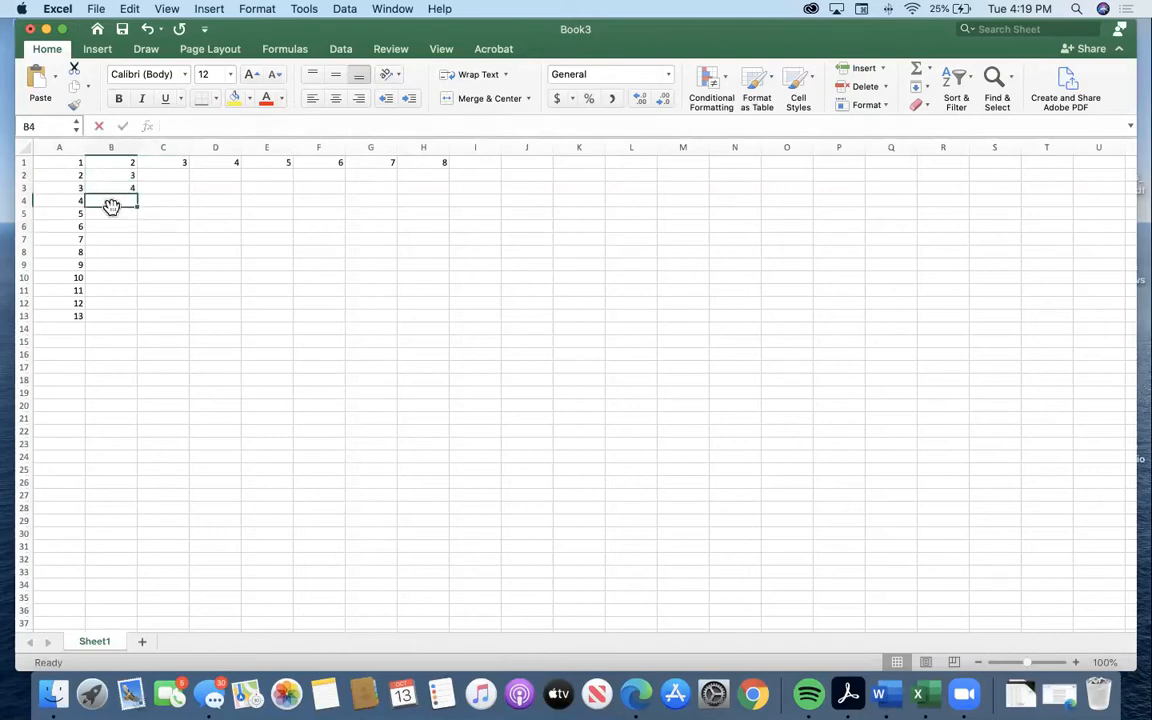
{"action": "type", "text": "5"}
{"action": "key", "text": "Return"}
{"action": "type", "text": "3"}
{"action": "key", "text": "Return"}
{"action": "type", "text": "4"}
{"action": "key", "text": "Return"}
{"action": "type", "text": "2"}
{"action": "key", "text": "Return"}
{"action": "type", "text": "33"}
Leave B9 blank and enter 223, 3 and 2 in cells B10:B12.
{"action": "key", "text": "Return"}
{"action": "key", "text": "Return"}
{"action": "type", "text": "223"}
{"action": "key", "text": "Return"}
{"action": "type", "text": "3"}
{"action": "key", "text": "Return"}
{"action": "type", "text": "2"}
{"action": "key", "text": "Return"}
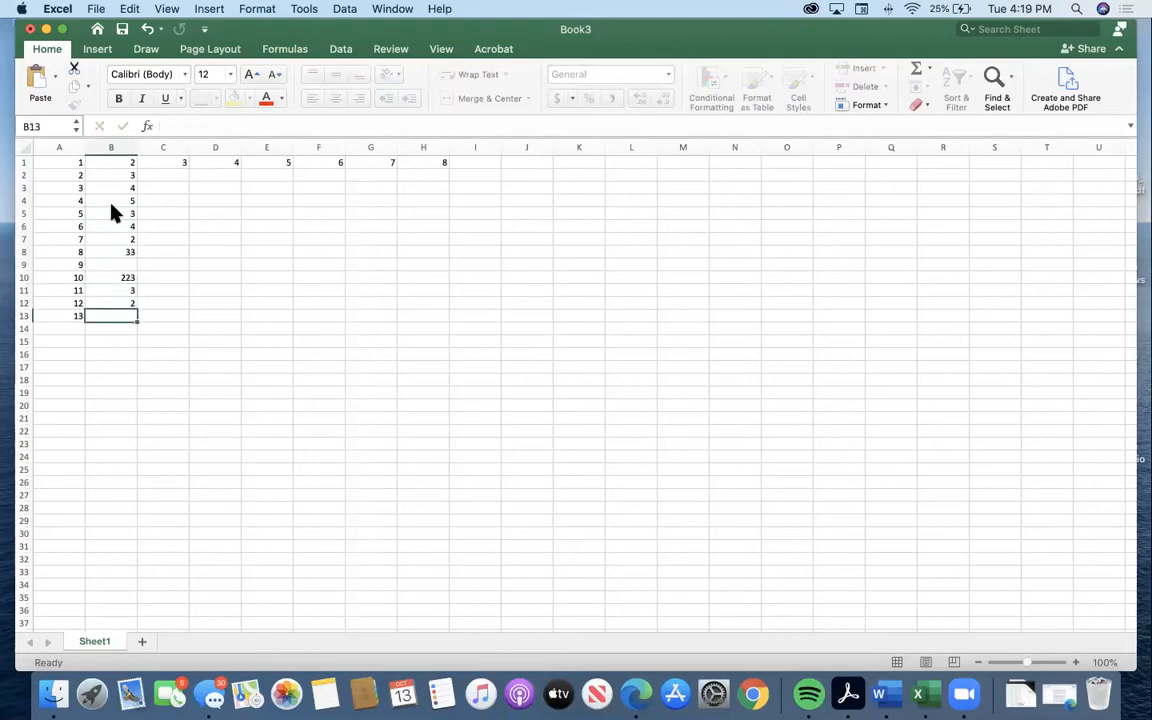
Replace the contents of cell A1 with the heading "number of horses".
{"action": "left_click", "coordinate": [218, 287]}
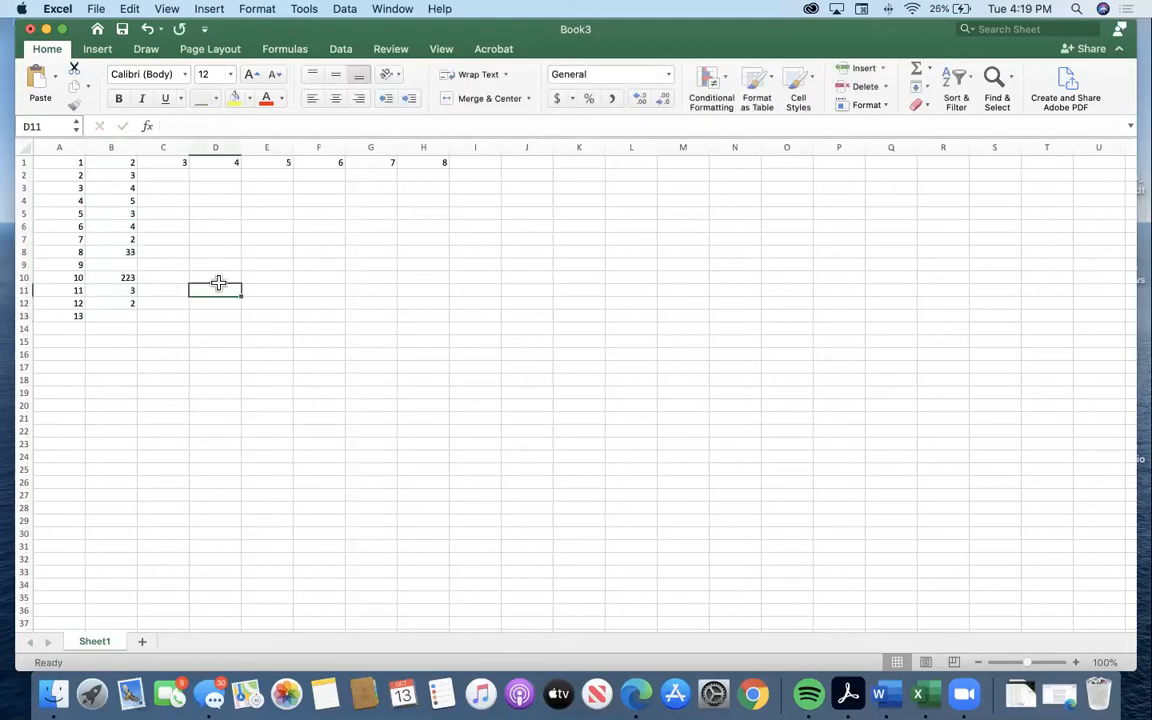
{"action": "left_click", "coordinate": [70, 331]}
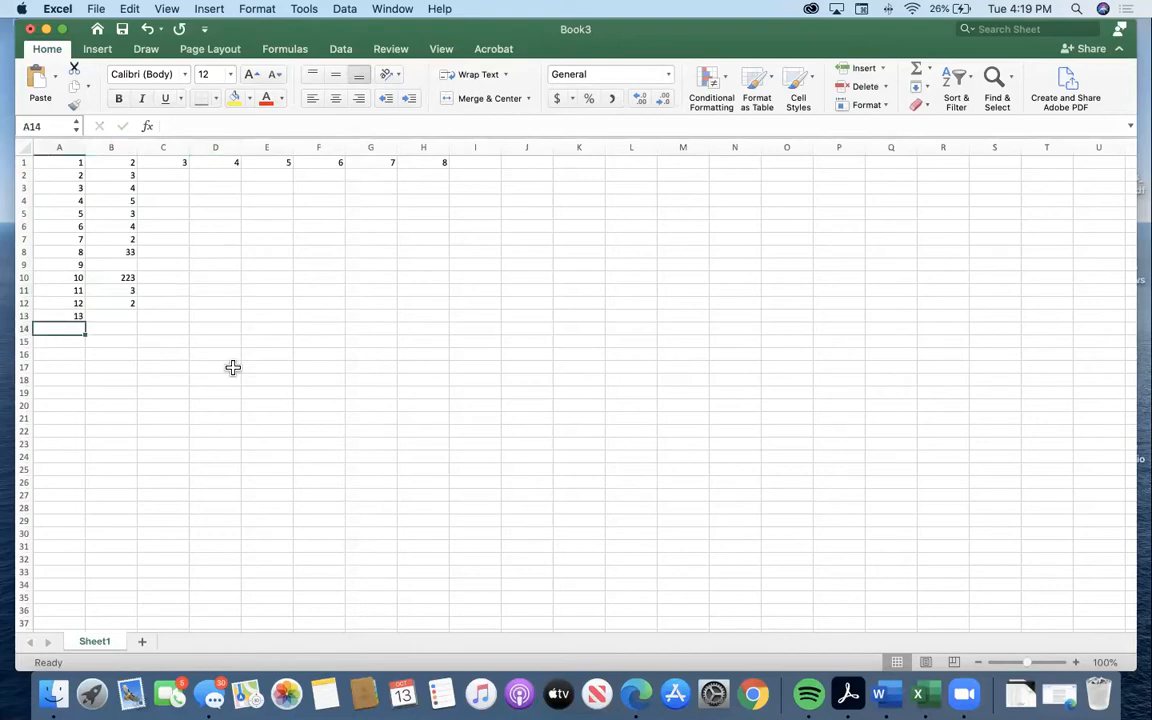
{"action": "left_click", "coordinate": [75, 165]}
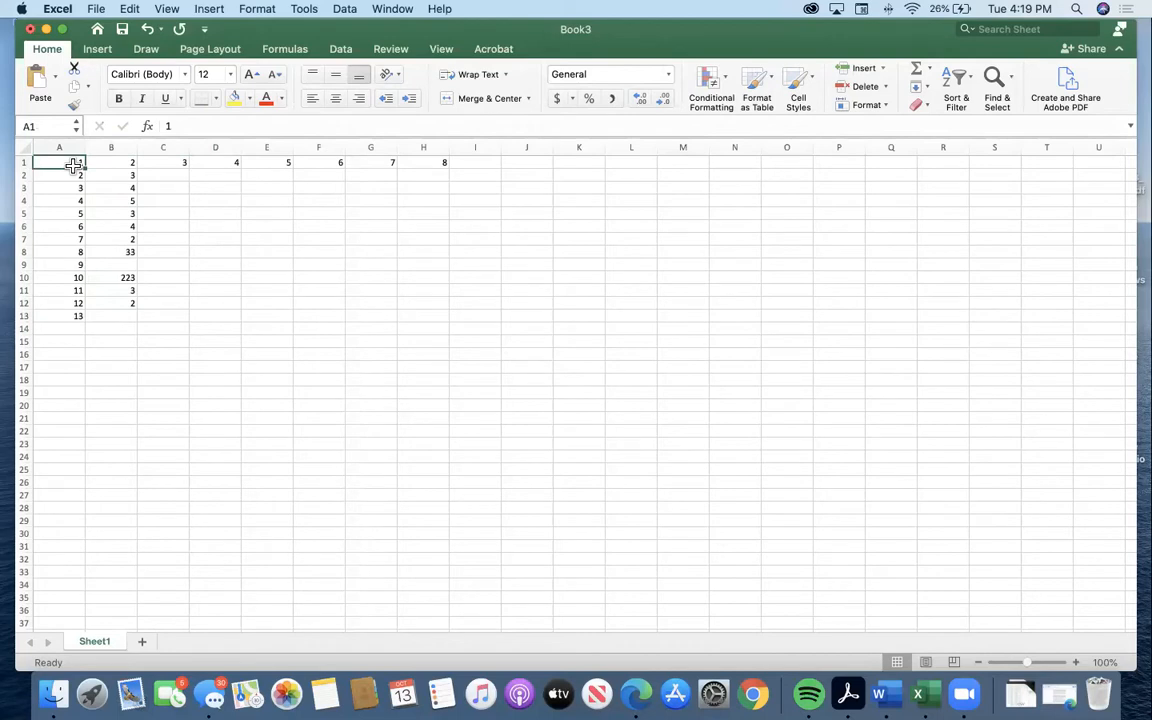
{"action": "type", "text": "number of horses"}
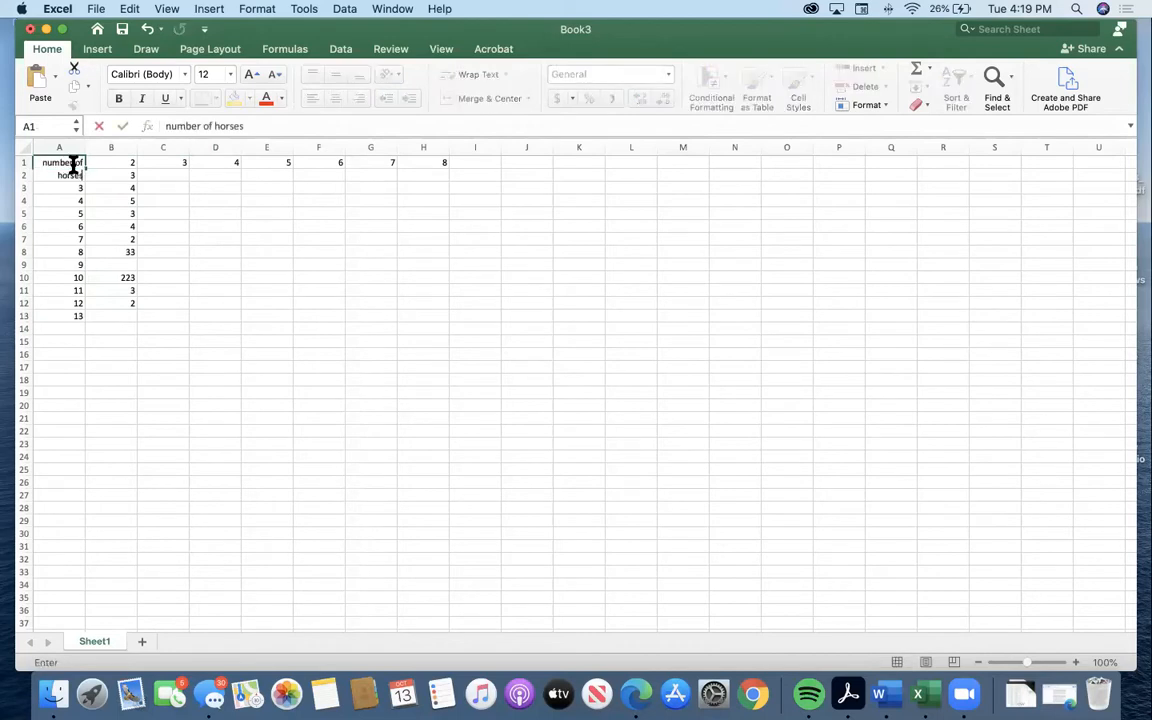
{"action": "left_click", "coordinate": [170, 250]}
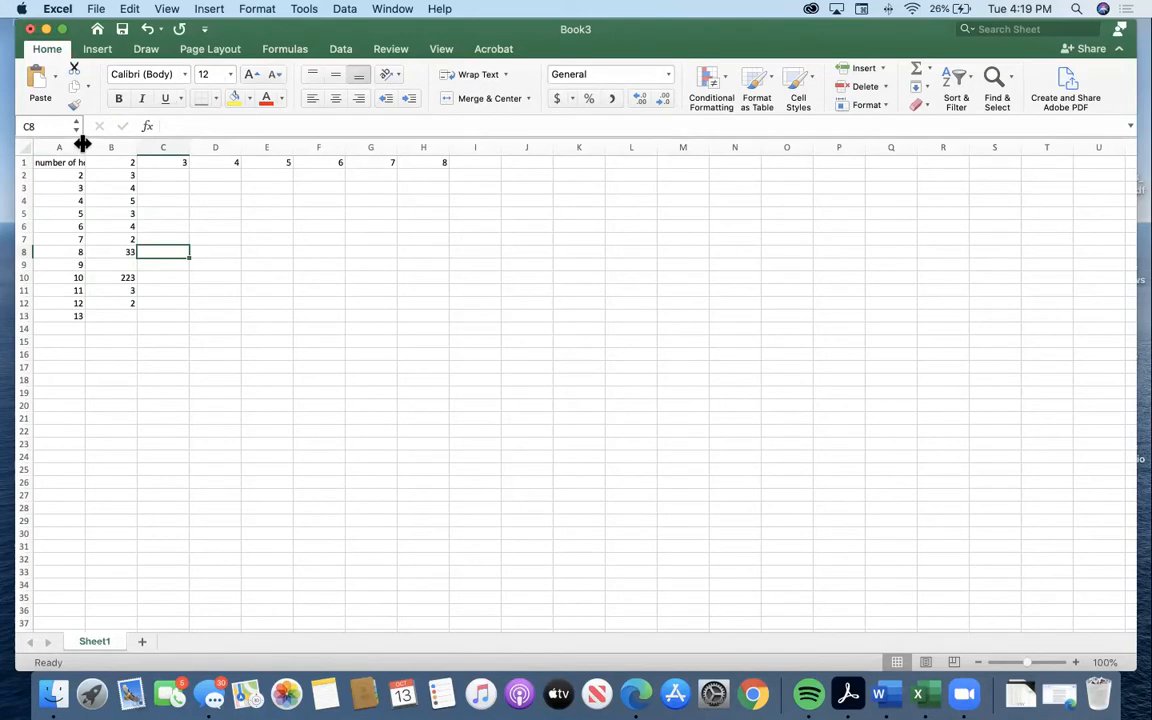
Widen column A enough to fit the "number of horses" heading, and select A1 and A2 in turn.
{"action": "left_click_drag", "start_coordinate": [83, 144], "coordinate": [116, 148]}
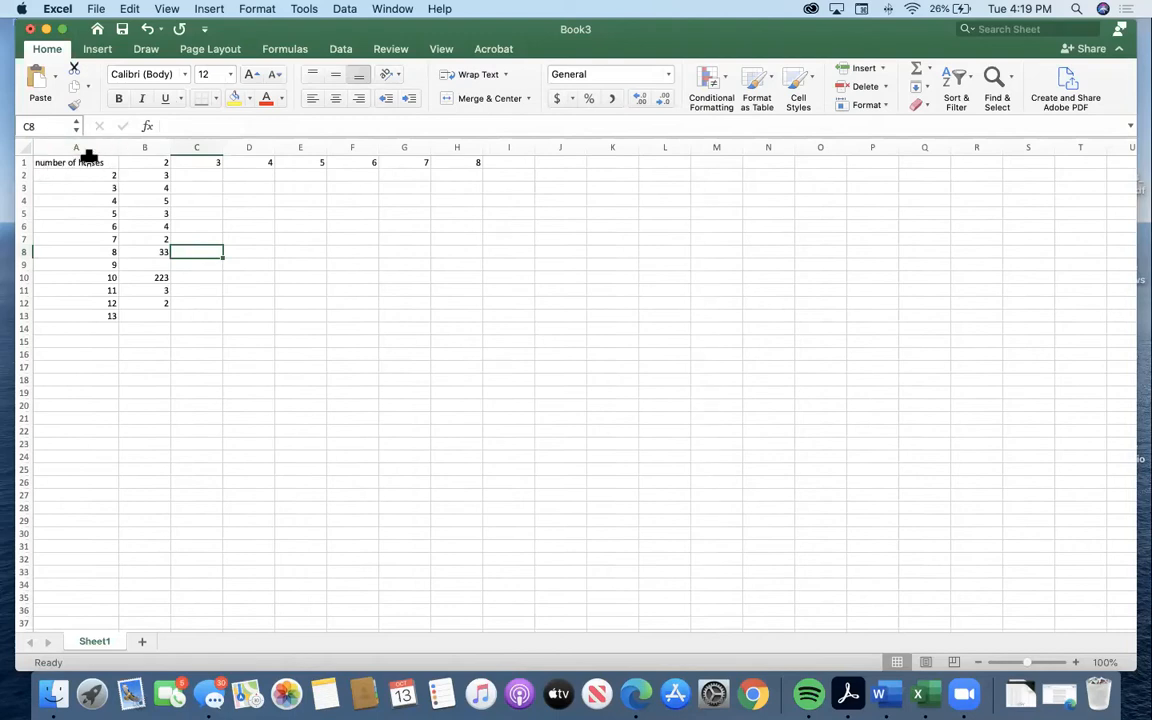
{"action": "left_click", "coordinate": [89, 164]}
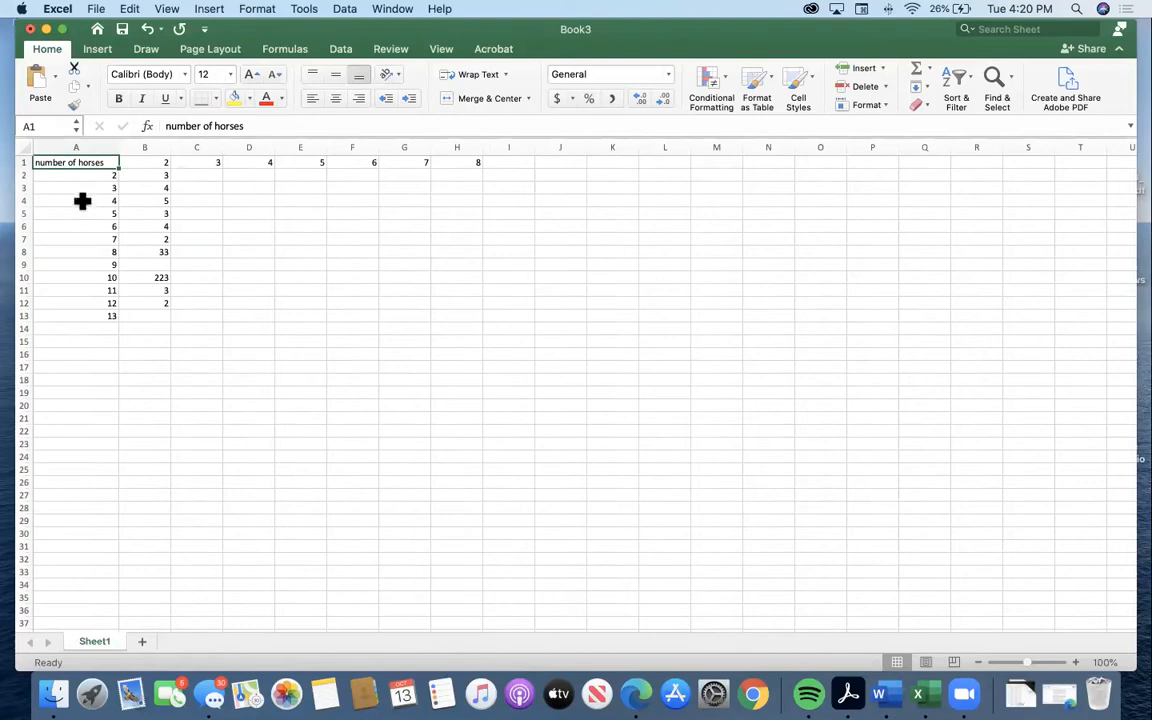
{"action": "left_click", "coordinate": [99, 177]}
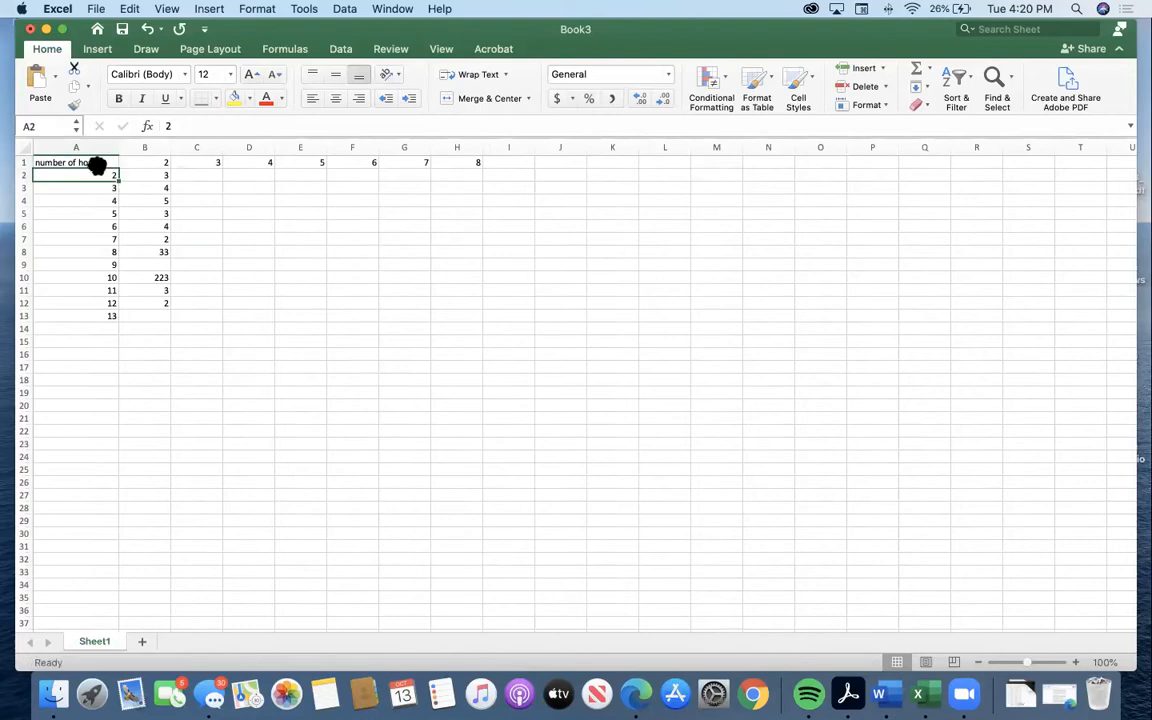
Widen column B to about twice its width and make row 1 about four times as tall.
{"action": "left_click", "coordinate": [99, 163]}
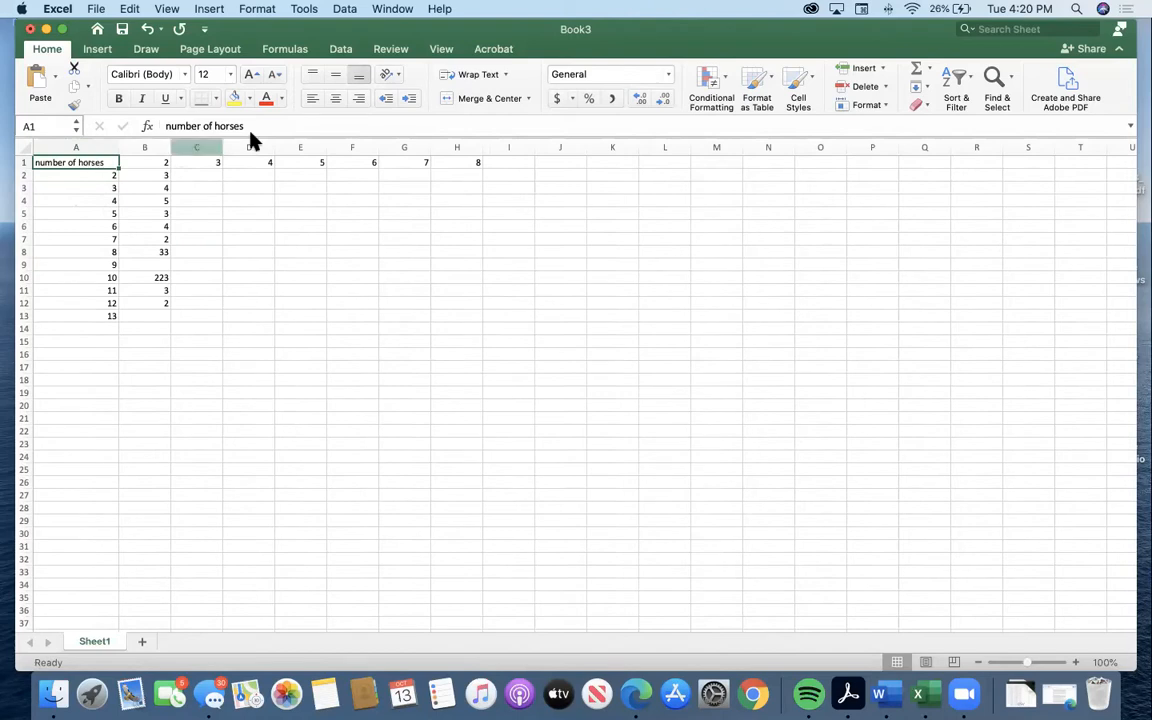
{"action": "left_click", "coordinate": [145, 173]}
{"action": "left_click", "coordinate": [160, 163]}
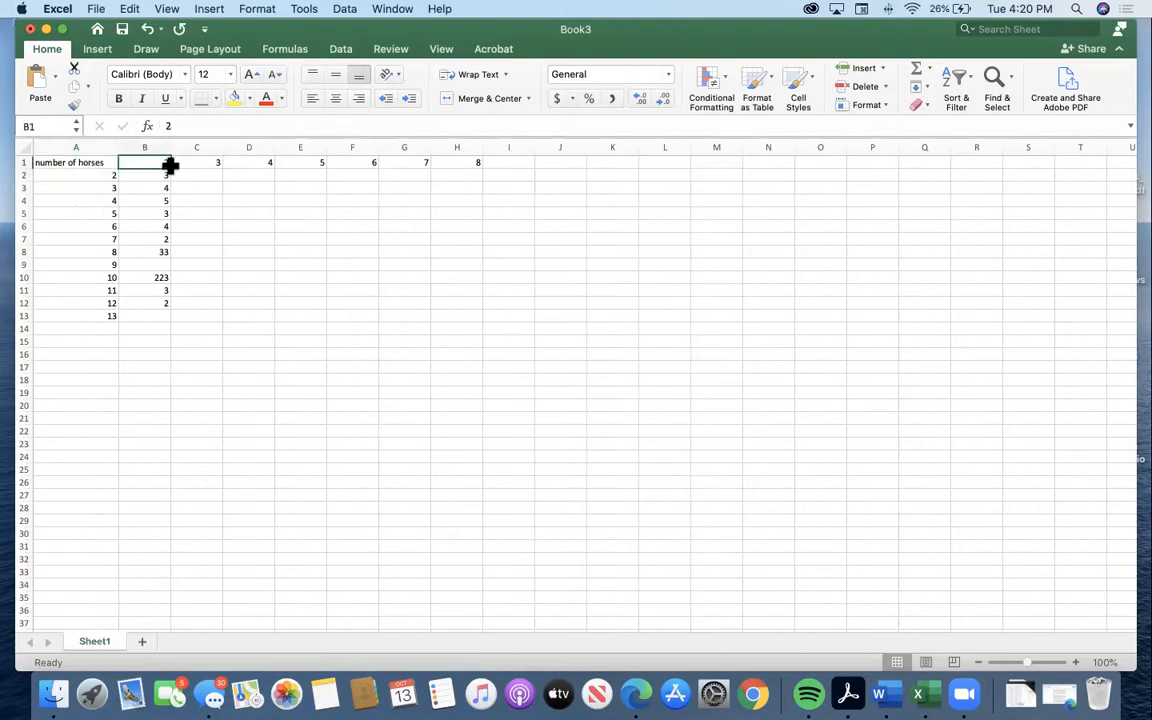
{"action": "left_click_drag", "start_coordinate": [170, 146], "coordinate": [222, 146]}
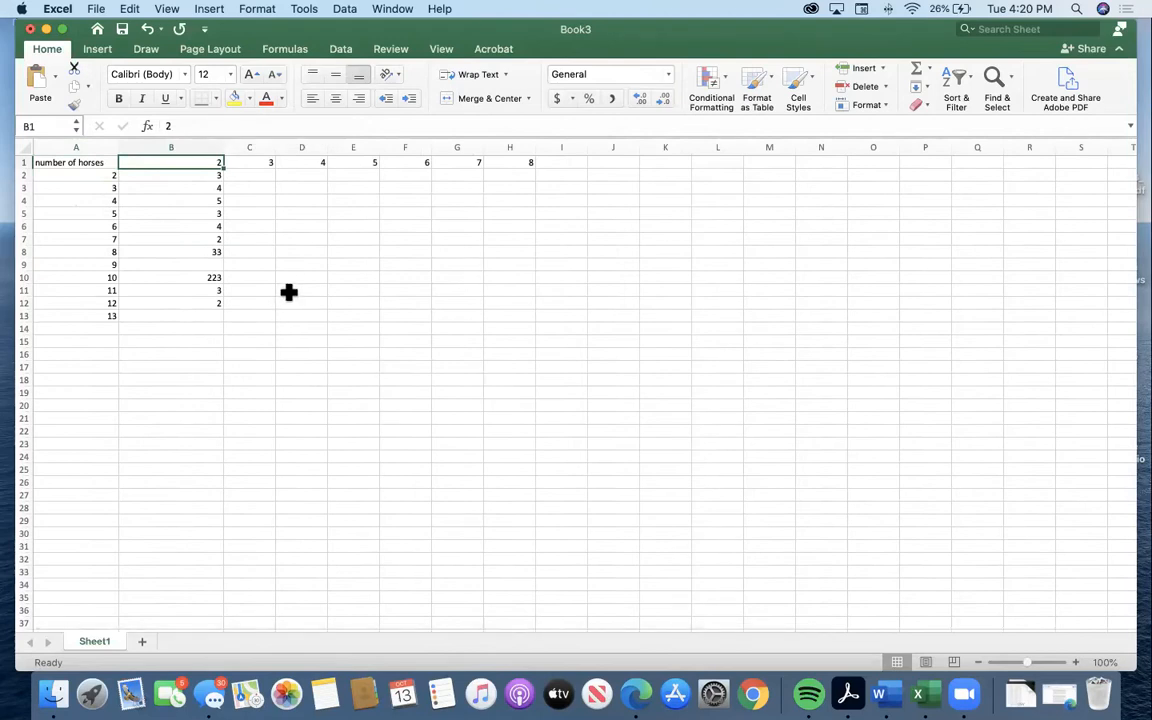
{"action": "left_click_drag", "start_coordinate": [23, 168], "coordinate": [25, 203]}
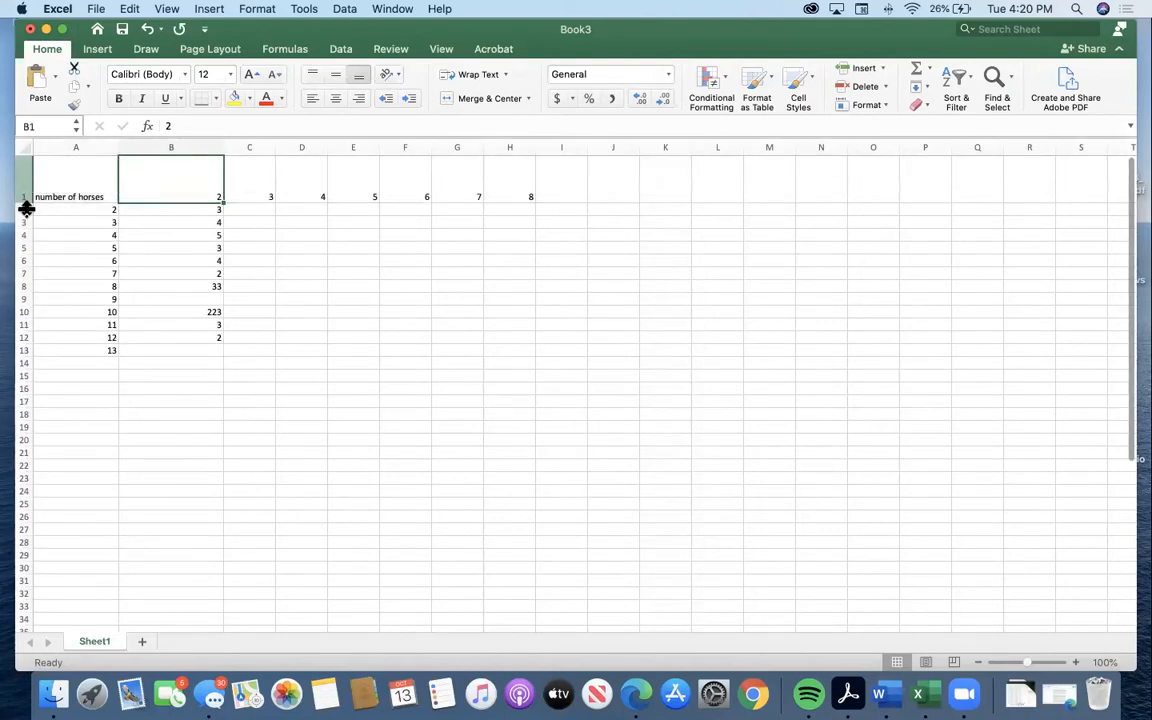
{"action": "left_click", "coordinate": [278, 285]}
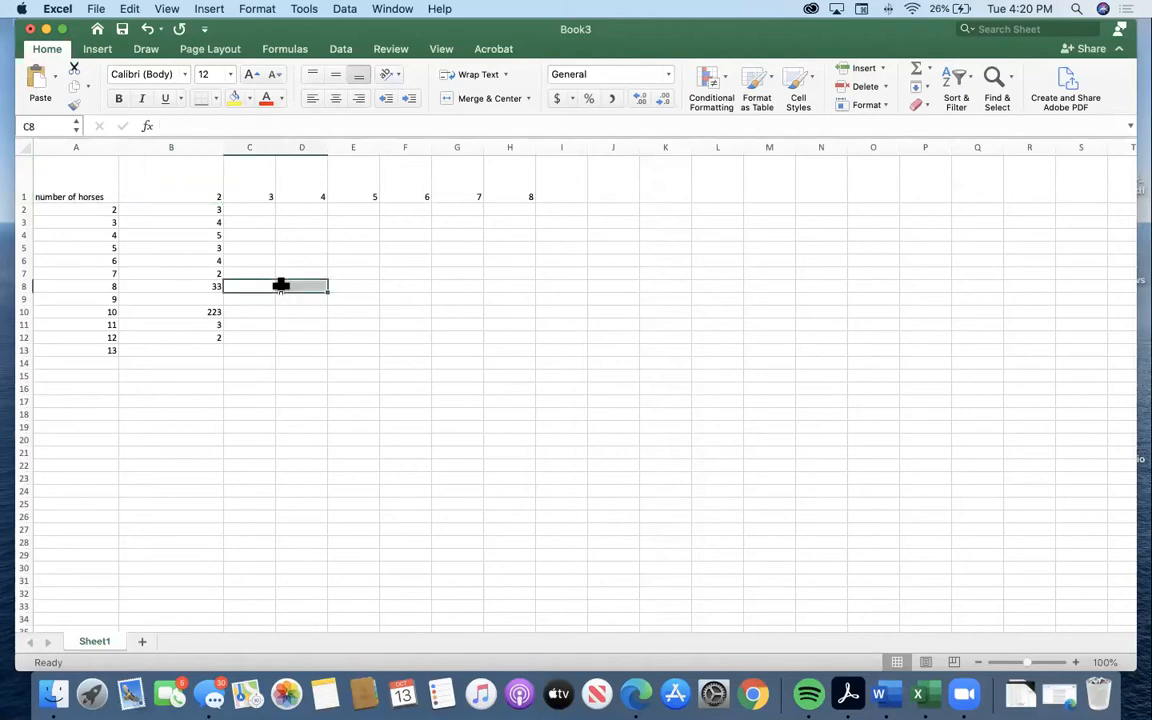
{"action": "left_click", "coordinate": [194, 390]}
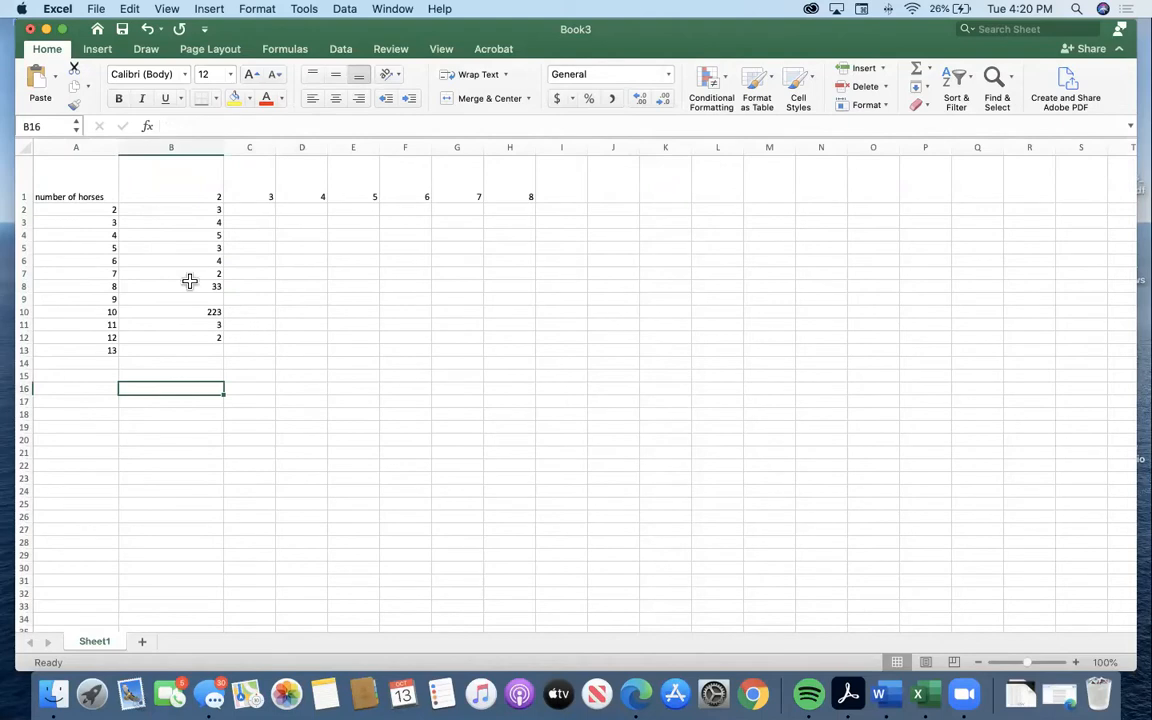
Enter the headings "Name" in cell A15 and "Grade" in cell B15.
{"action": "left_click", "coordinate": [95, 377]}
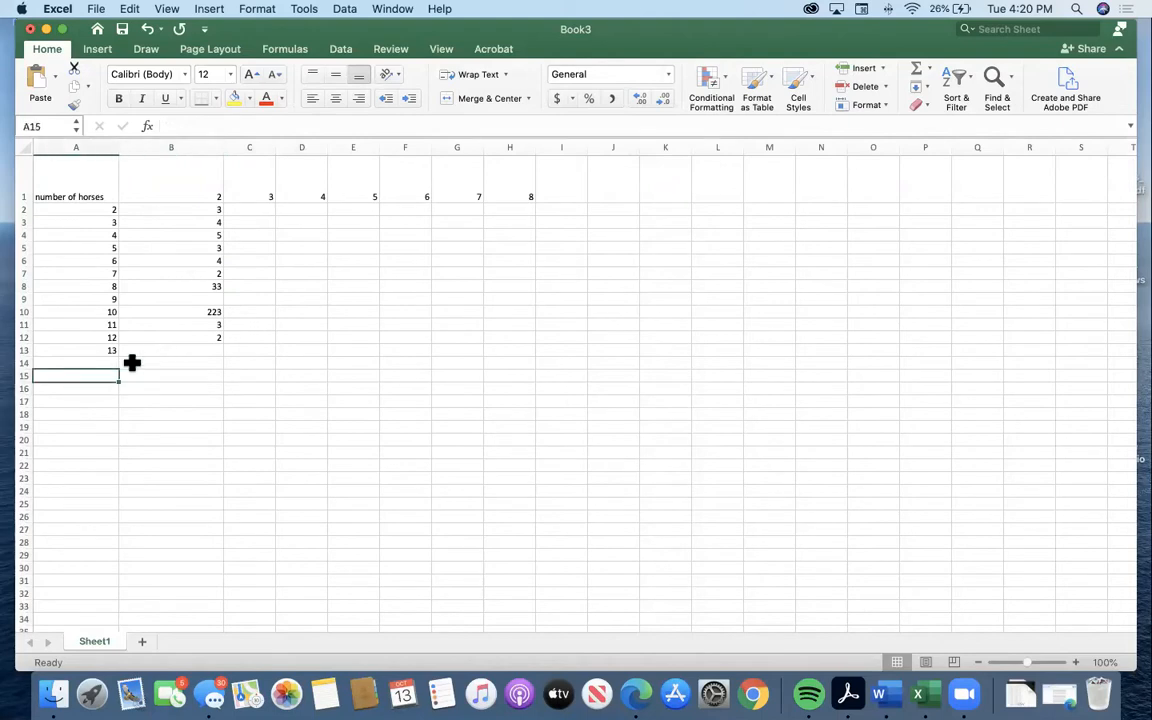
{"action": "type", "text": "Name"}
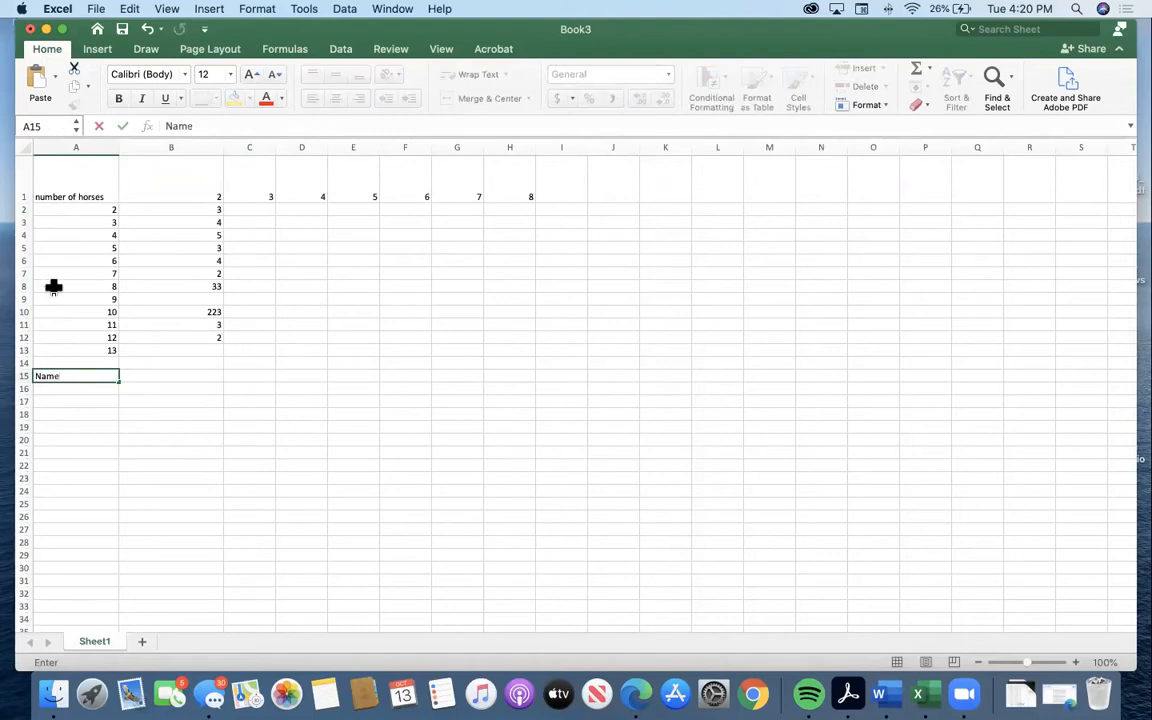
{"action": "left_click", "coordinate": [140, 372]}
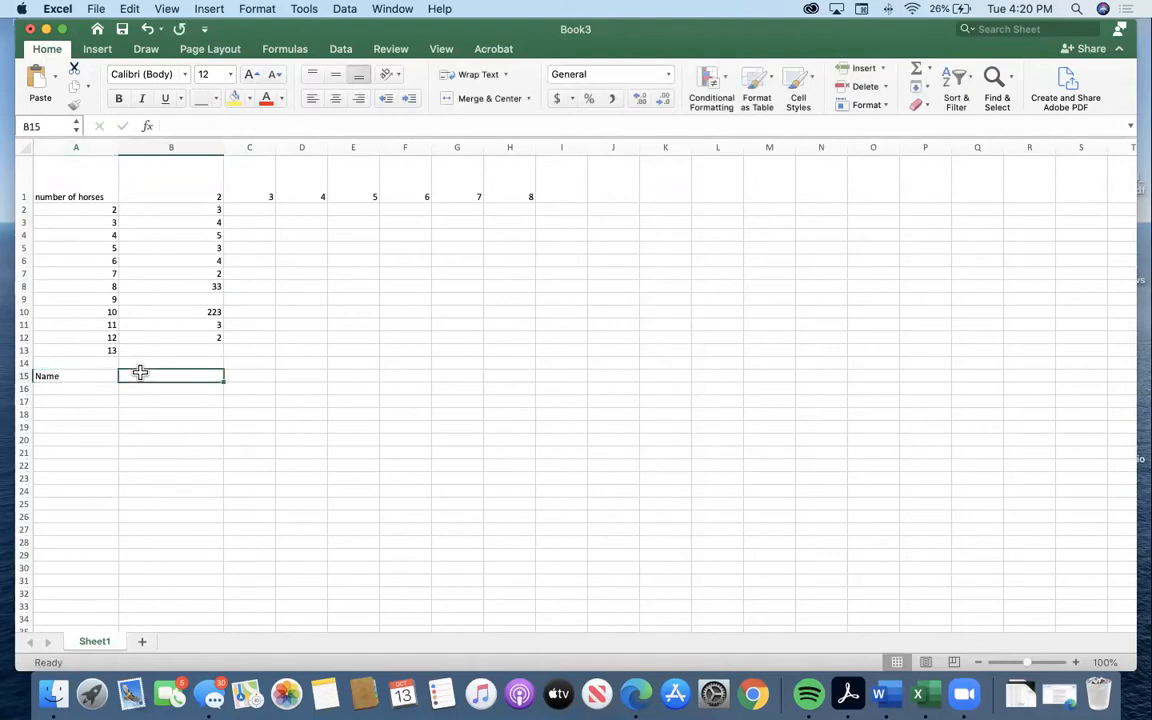
{"action": "type", "text": "Grade"}
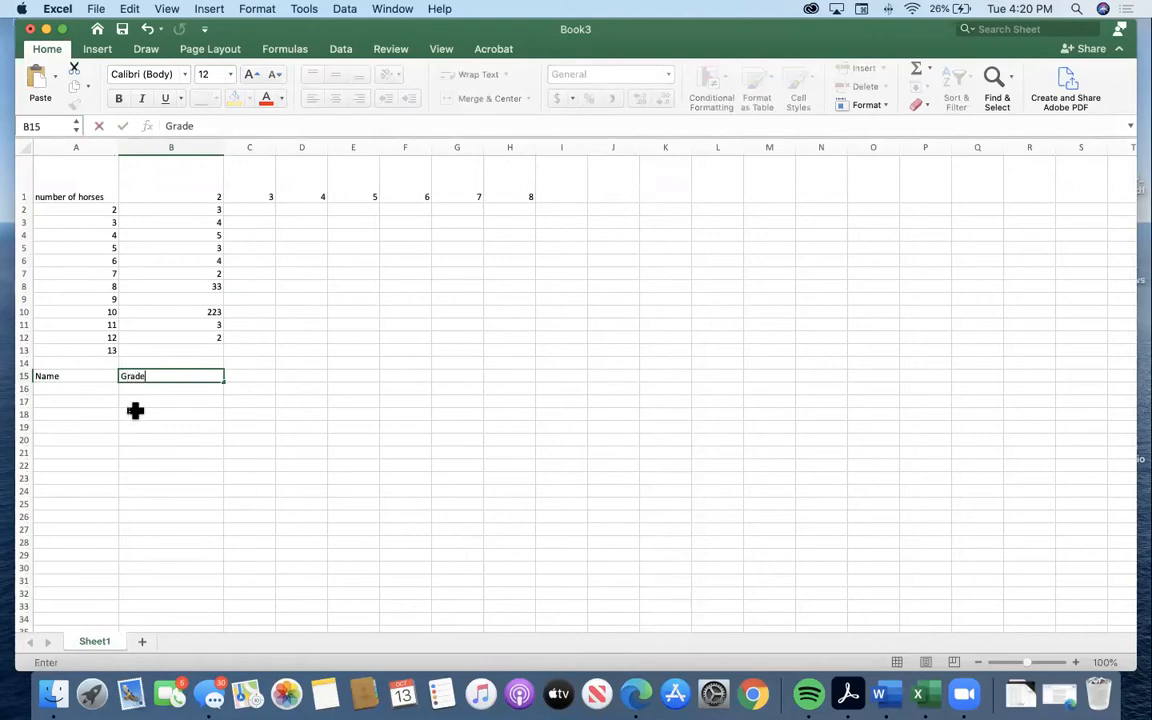
{"action": "left_click", "coordinate": [98, 388]}
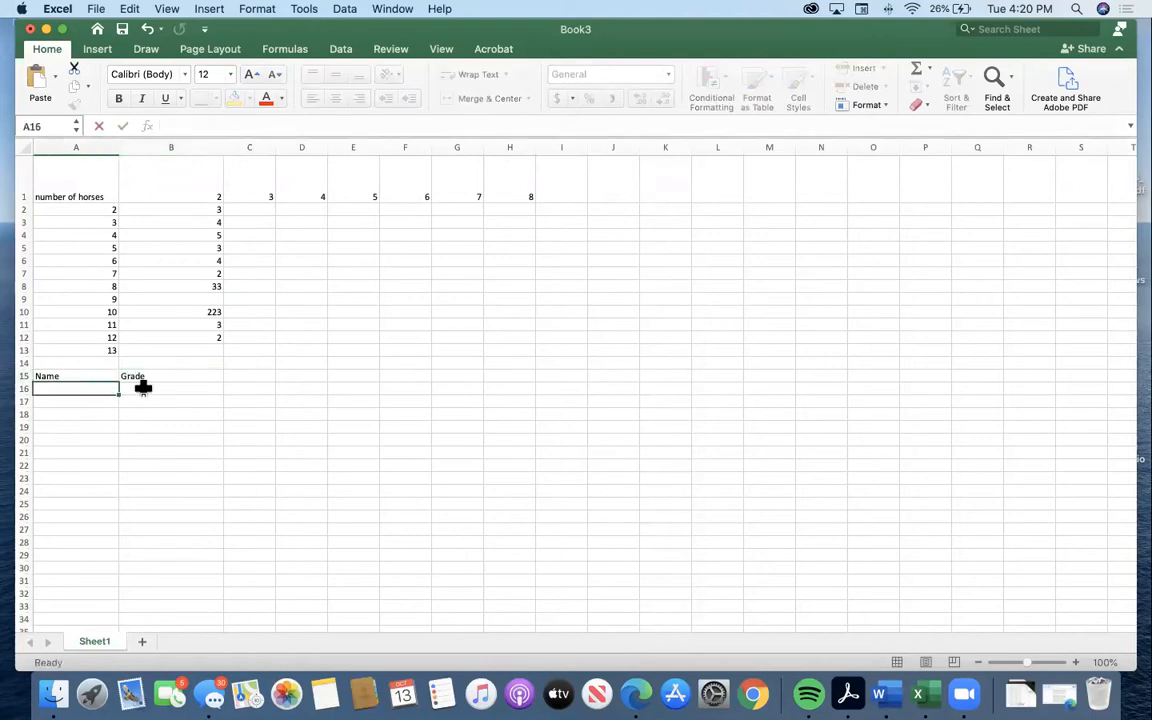
{"action": "left_click", "coordinate": [142, 384]}
{"action": "left_click", "coordinate": [145, 374]}
{"action": "left_click", "coordinate": [98, 375]}
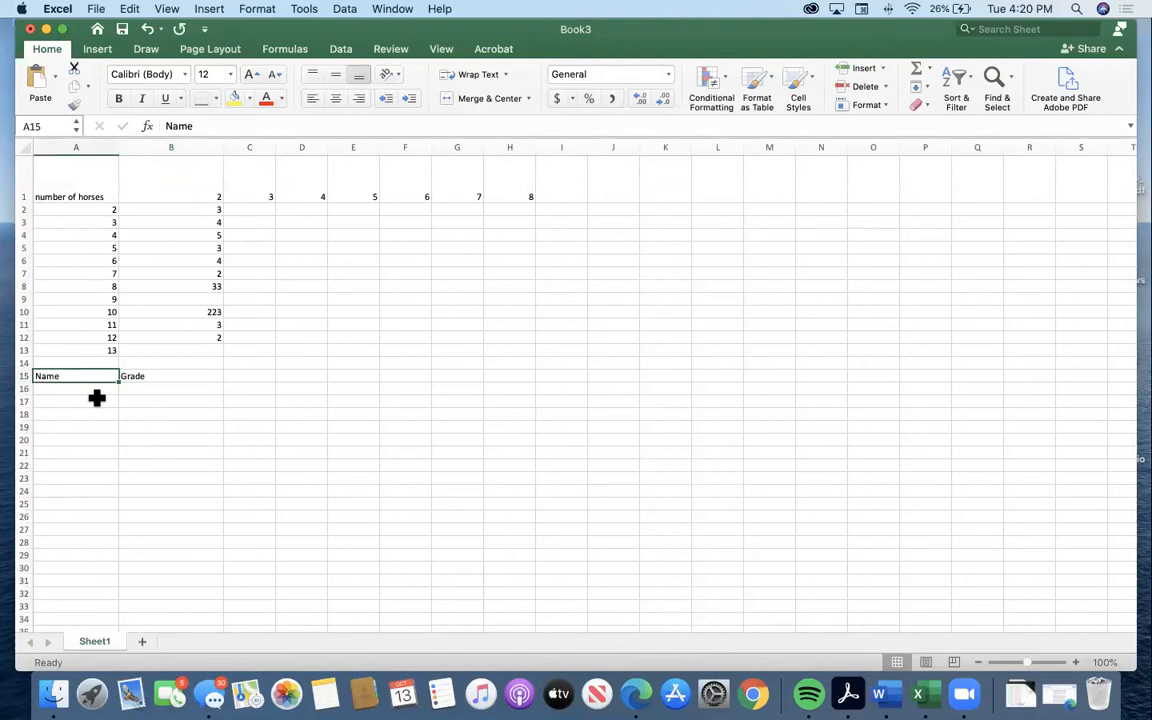
Enter the student's first name in A16 and the grades a, b and a down cells B16:B18.
{"action": "left_click", "coordinate": [93, 388]}
{"action": "type", "text": "ethan"}
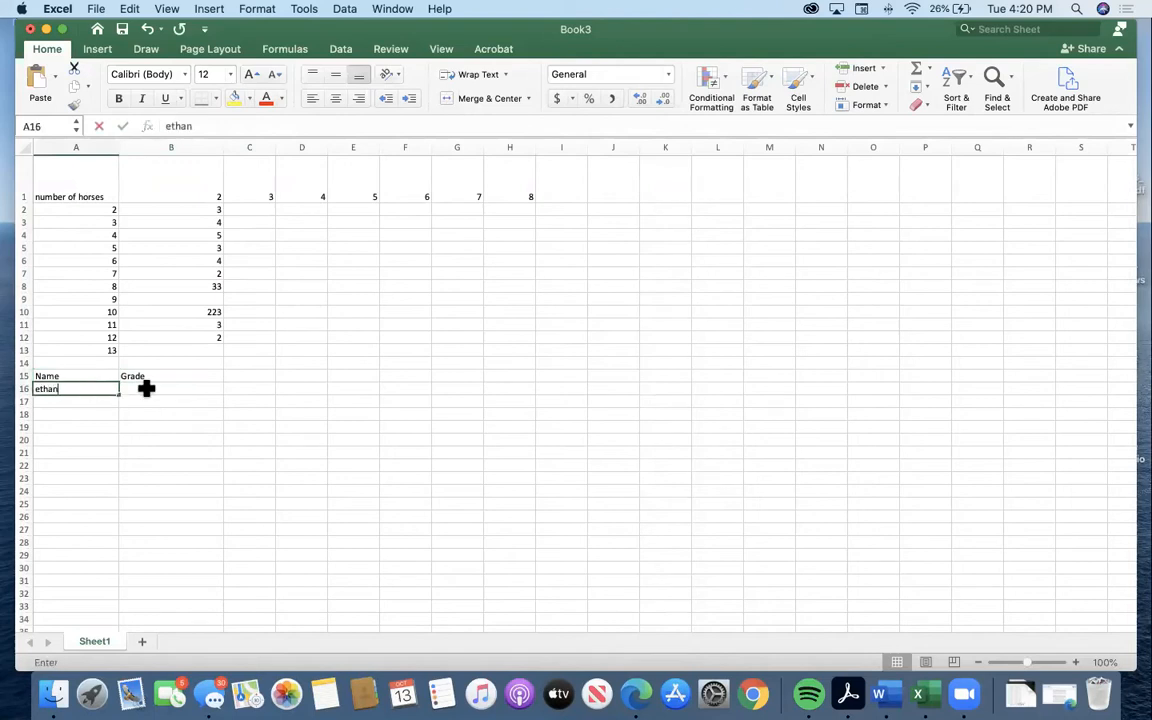
{"action": "left_click", "coordinate": [146, 389]}
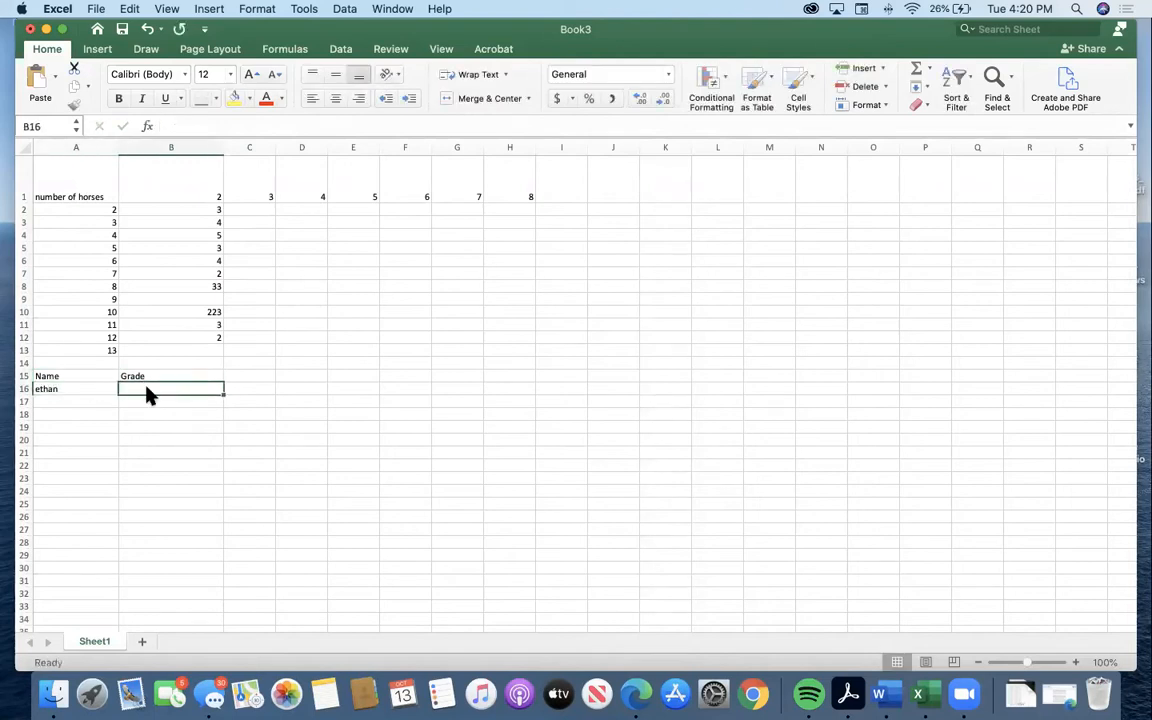
{"action": "type", "text": "a"}
{"action": "left_click", "coordinate": [151, 399]}
{"action": "type", "text": "b"}
{"action": "left_click", "coordinate": [164, 412]}
{"action": "type", "text": "a"}
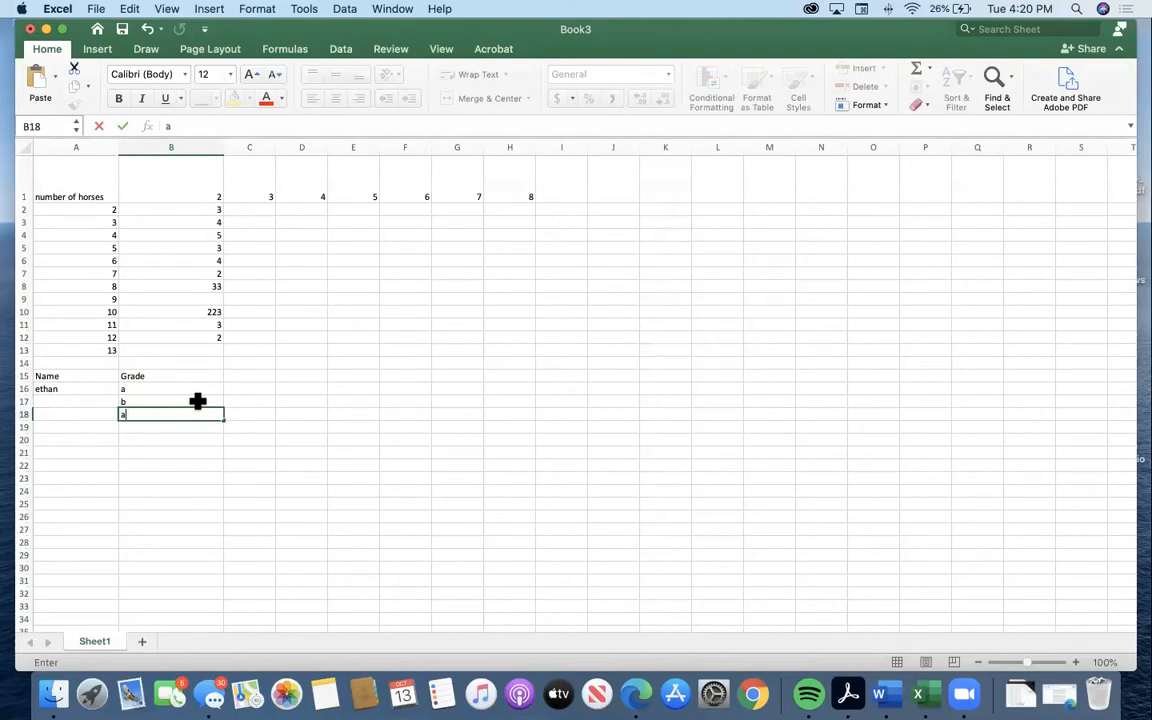
{"action": "left_click", "coordinate": [150, 418]}
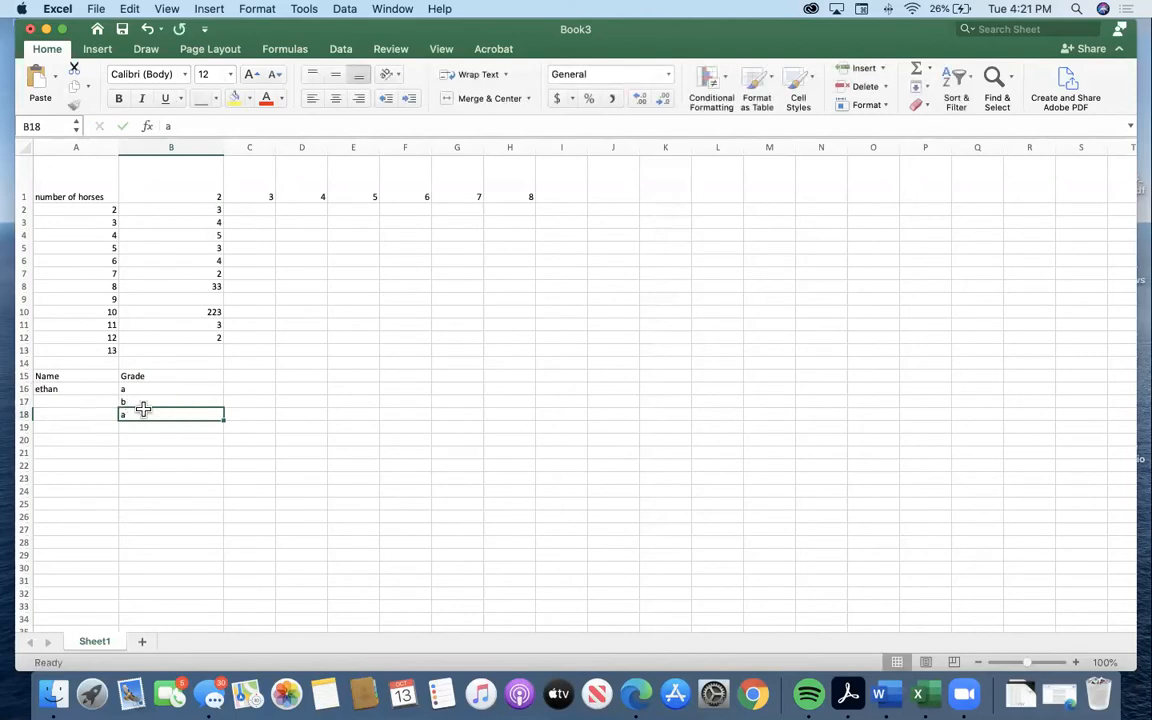
Repeat the student's name in cell A17 and clear that cell again.
{"action": "left_click", "coordinate": [58, 400]}
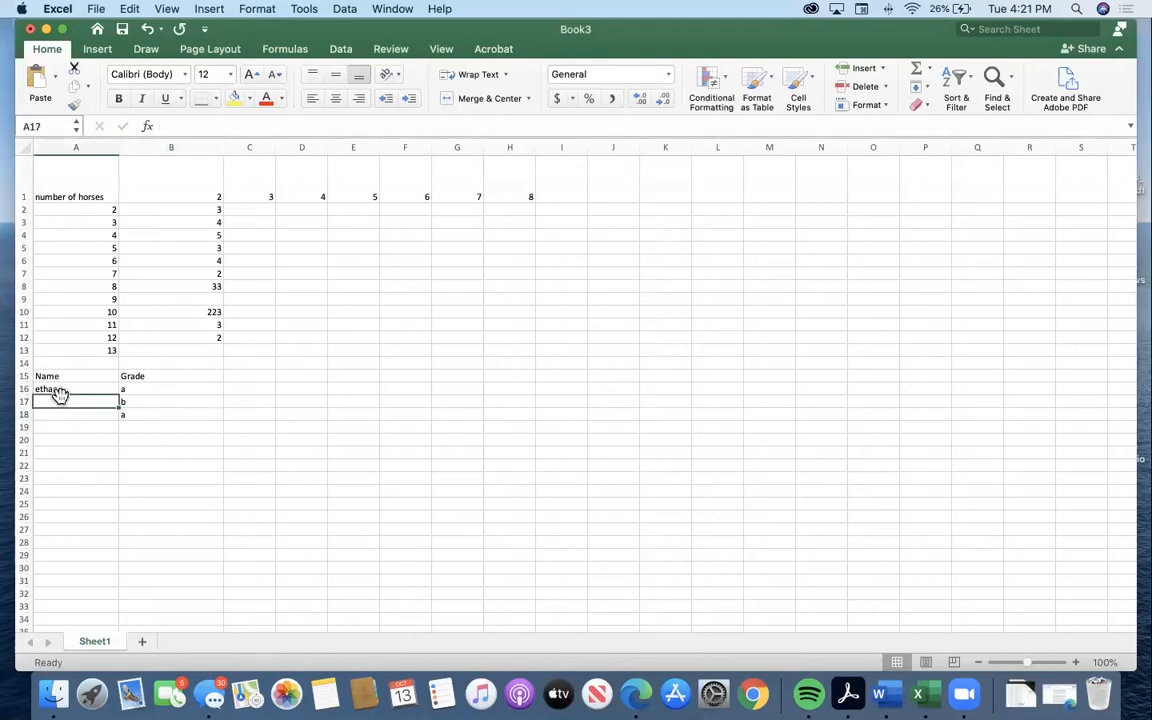
{"action": "type", "text": "ethan"}
{"action": "key", "text": "Return"}
{"action": "left_click", "coordinate": [58, 403]}
{"action": "key", "text": "Delete"}
{"action": "left_click", "coordinate": [71, 425]}
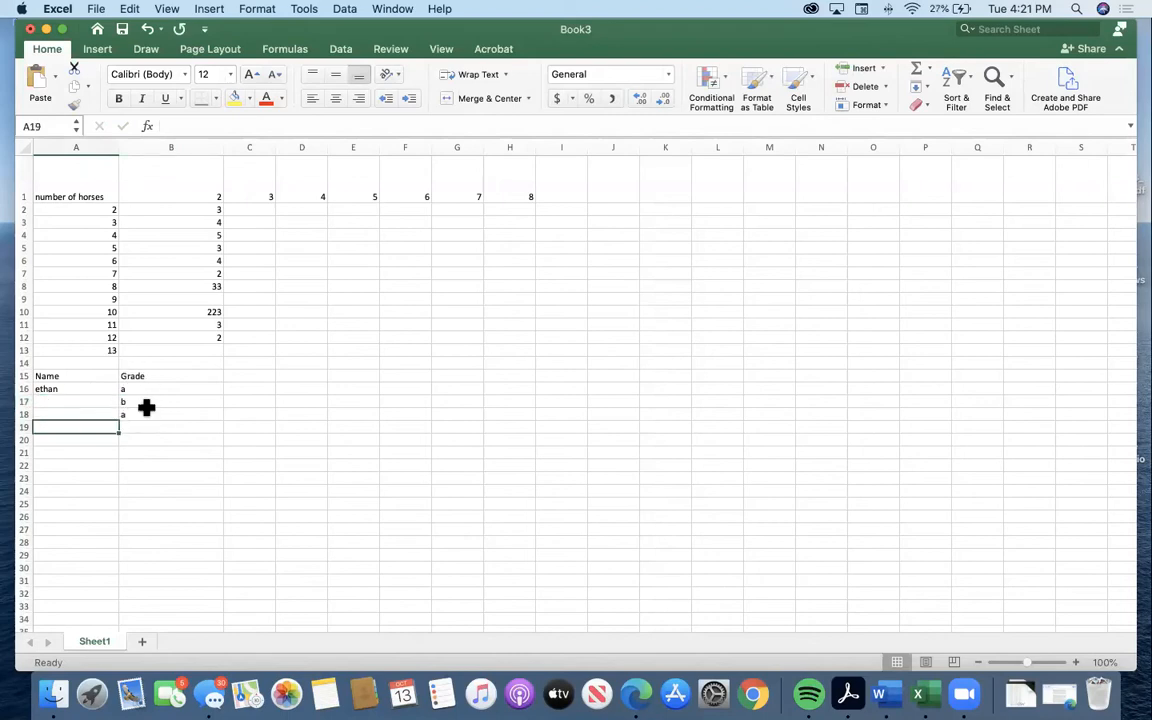
Select A16:A18 and look over the alignment and text control options in Format Cells without applying changes.
{"action": "left_click_drag", "start_coordinate": [69, 391], "coordinate": [64, 418]}
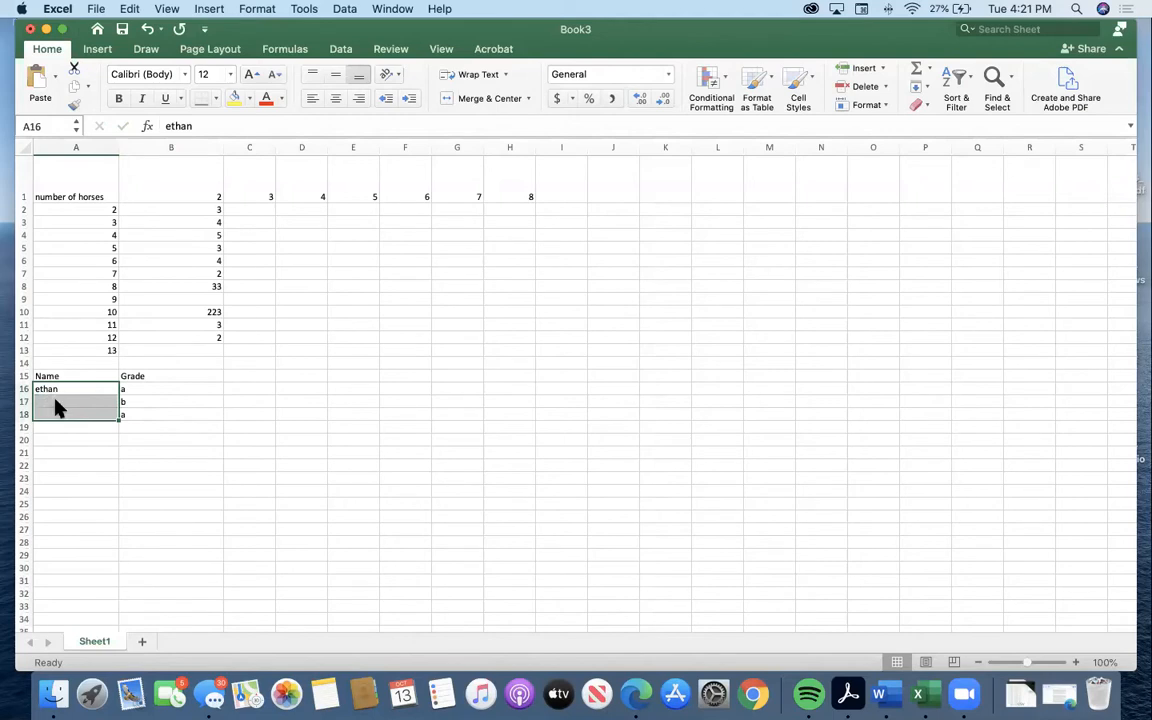
{"action": "right_click", "coordinate": [55, 402]}
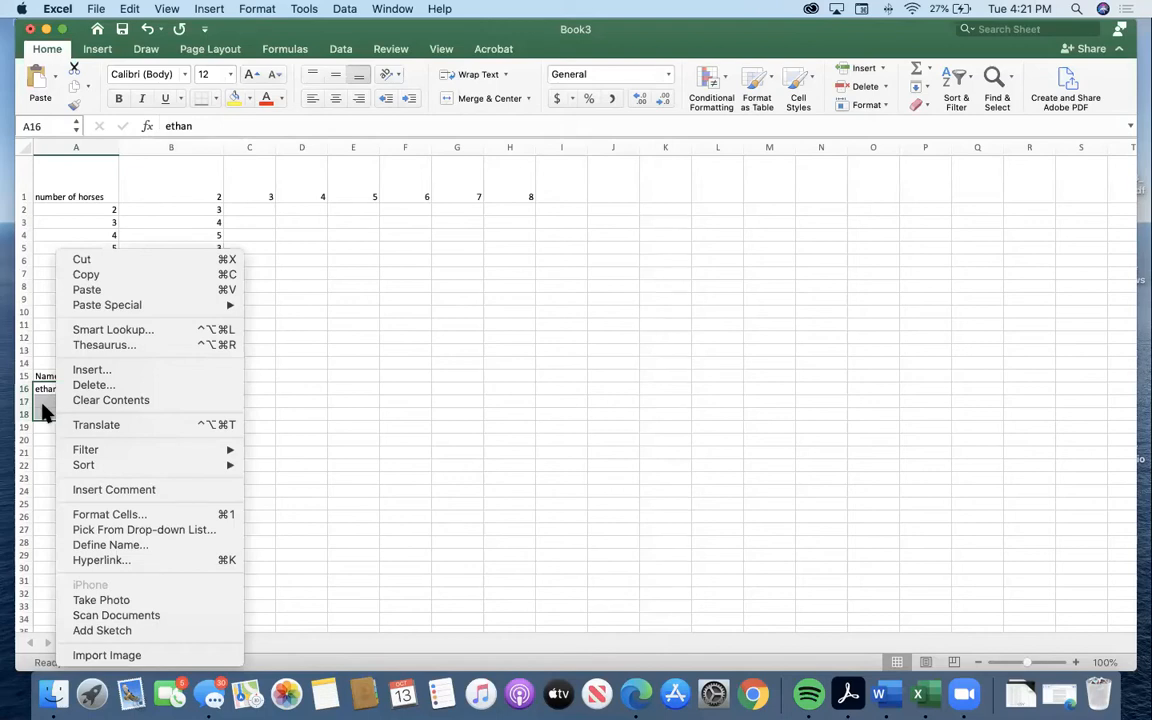
{"action": "left_click", "coordinate": [42, 403]}
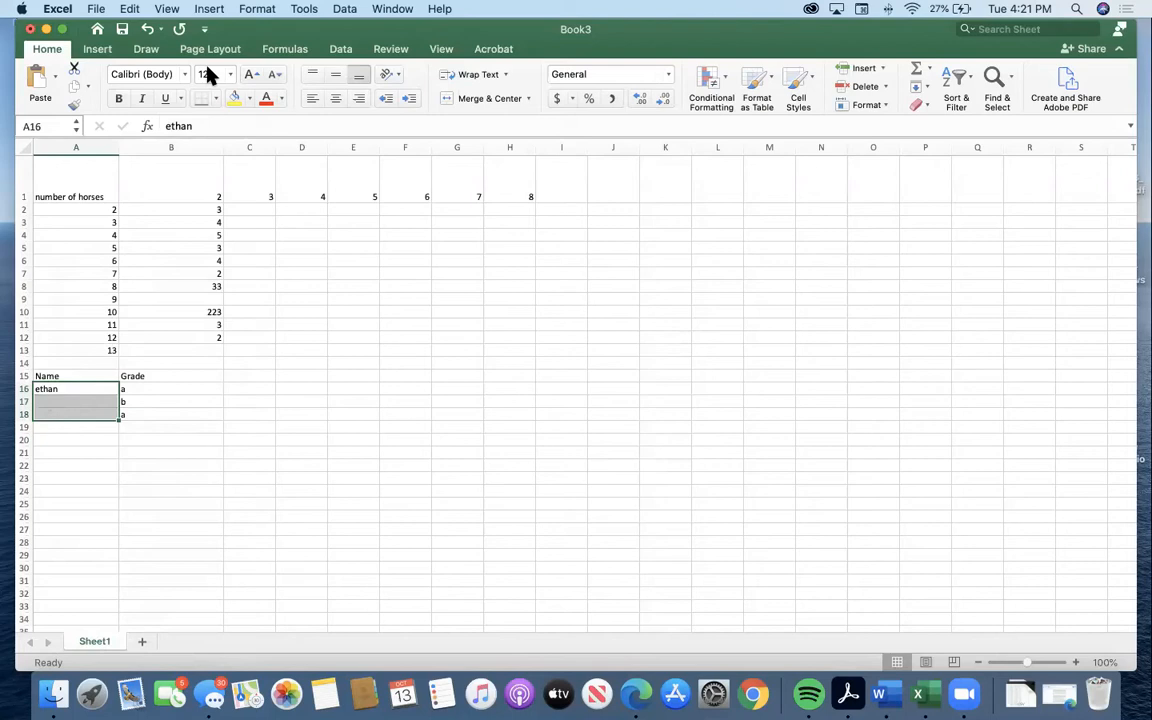
{"action": "right_click", "coordinate": [84, 403]}
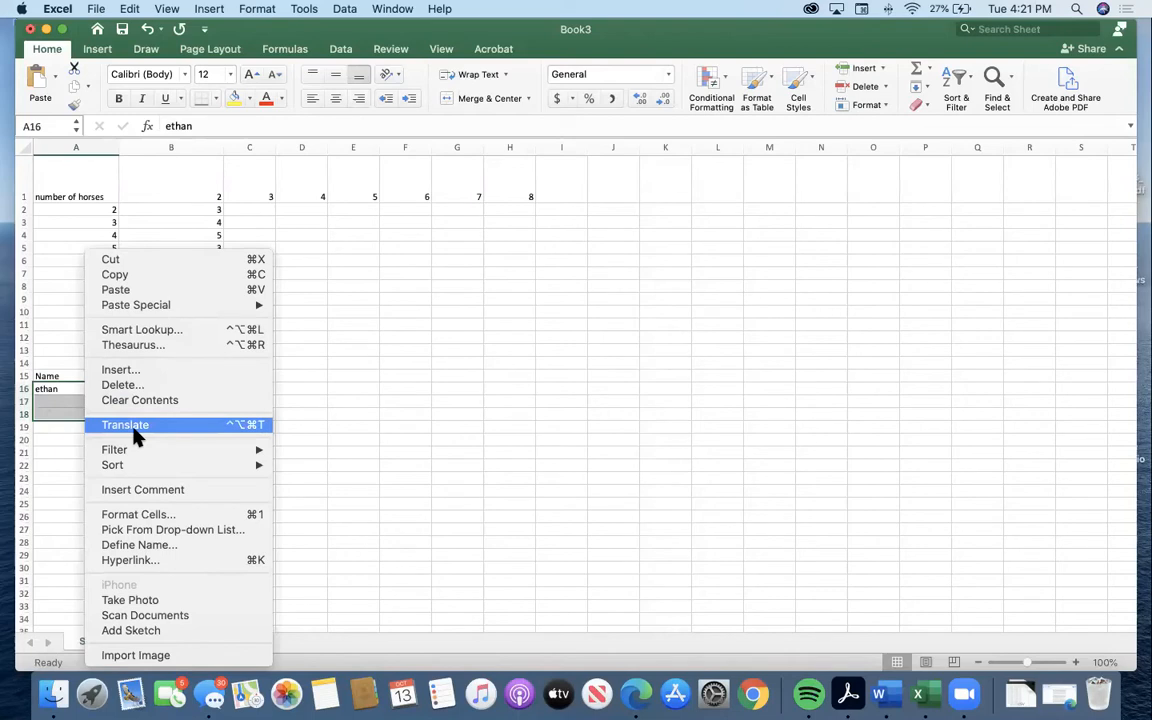
{"action": "left_click", "coordinate": [203, 516]}
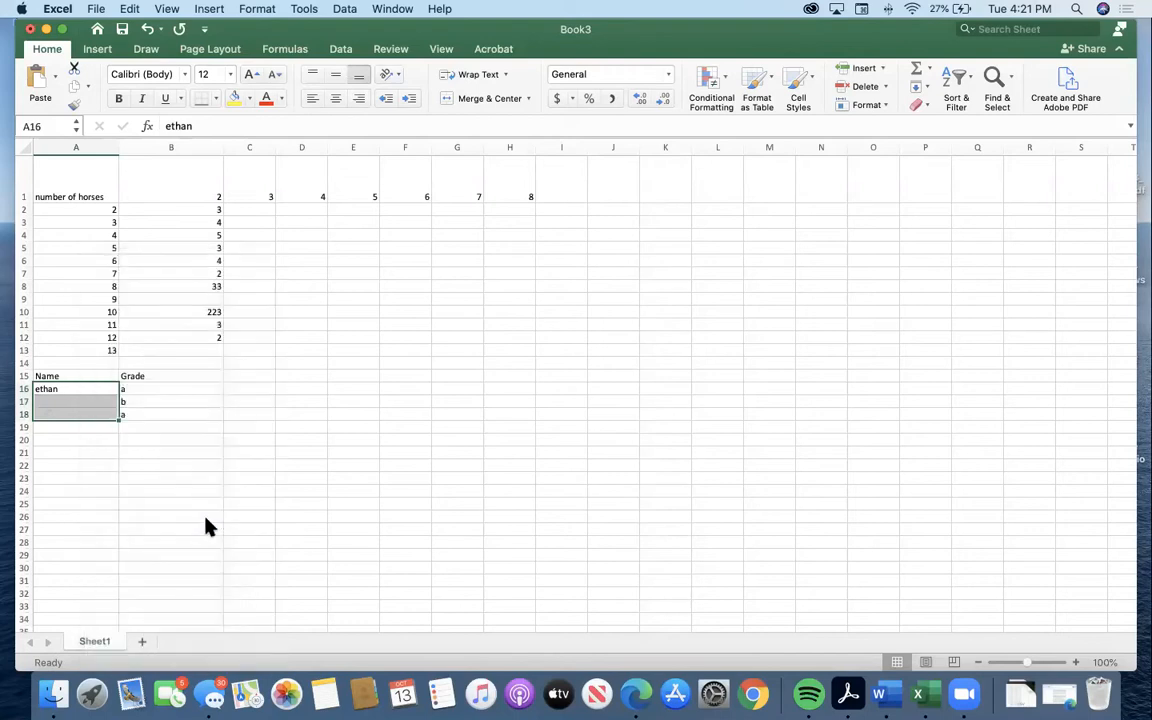
{"action": "left_click", "coordinate": [180, 231]}
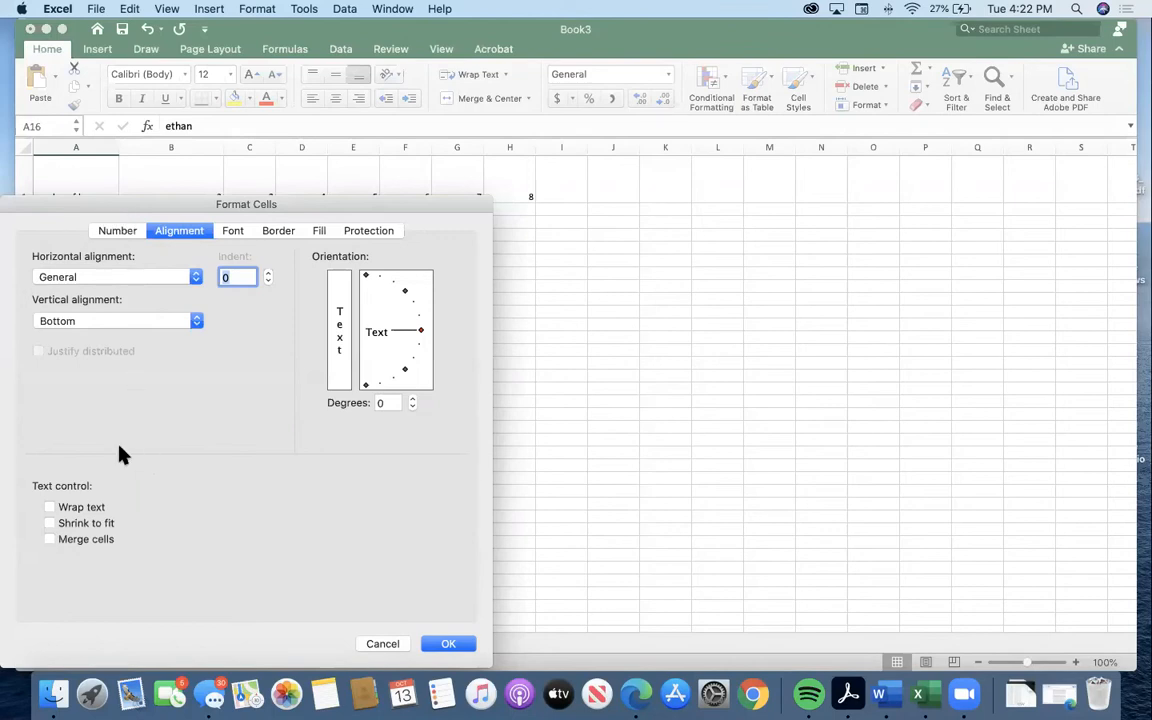
{"action": "left_click", "coordinate": [384, 645]}
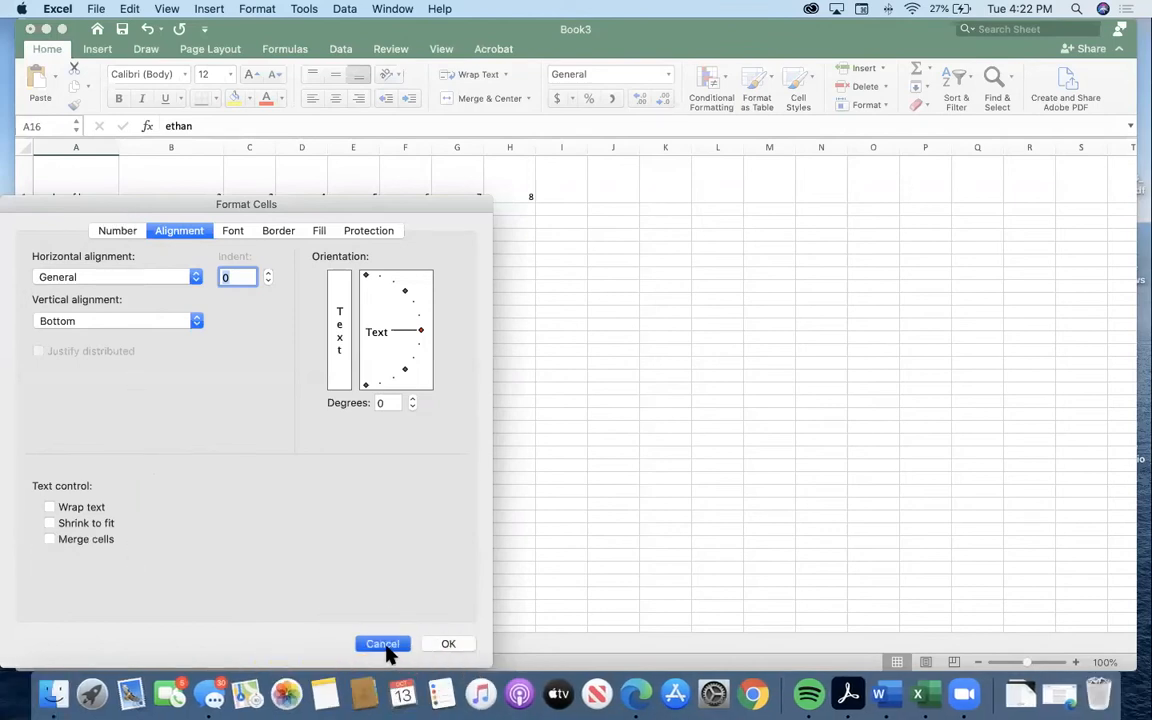
Merge cells A16:A18 into a single cell spanning the three grade rows.
{"action": "right_click", "coordinate": [84, 407]}
{"action": "mouse_move", "coordinate": [137, 313]}
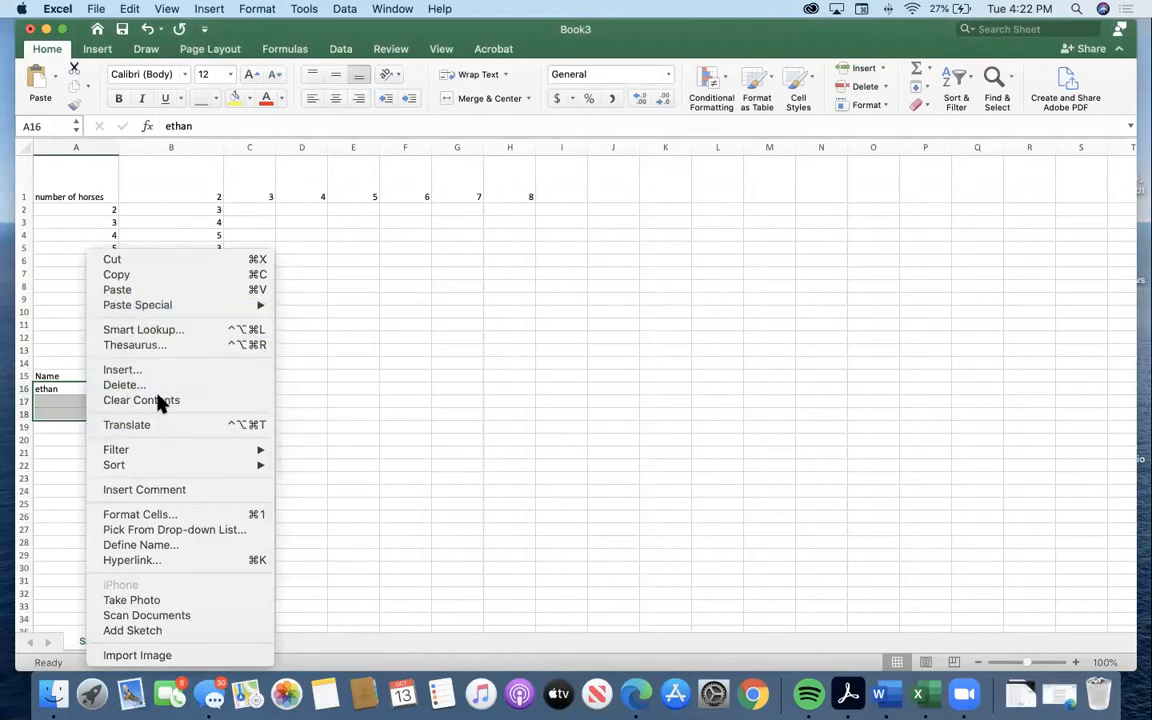
{"action": "left_click", "coordinate": [180, 512]}
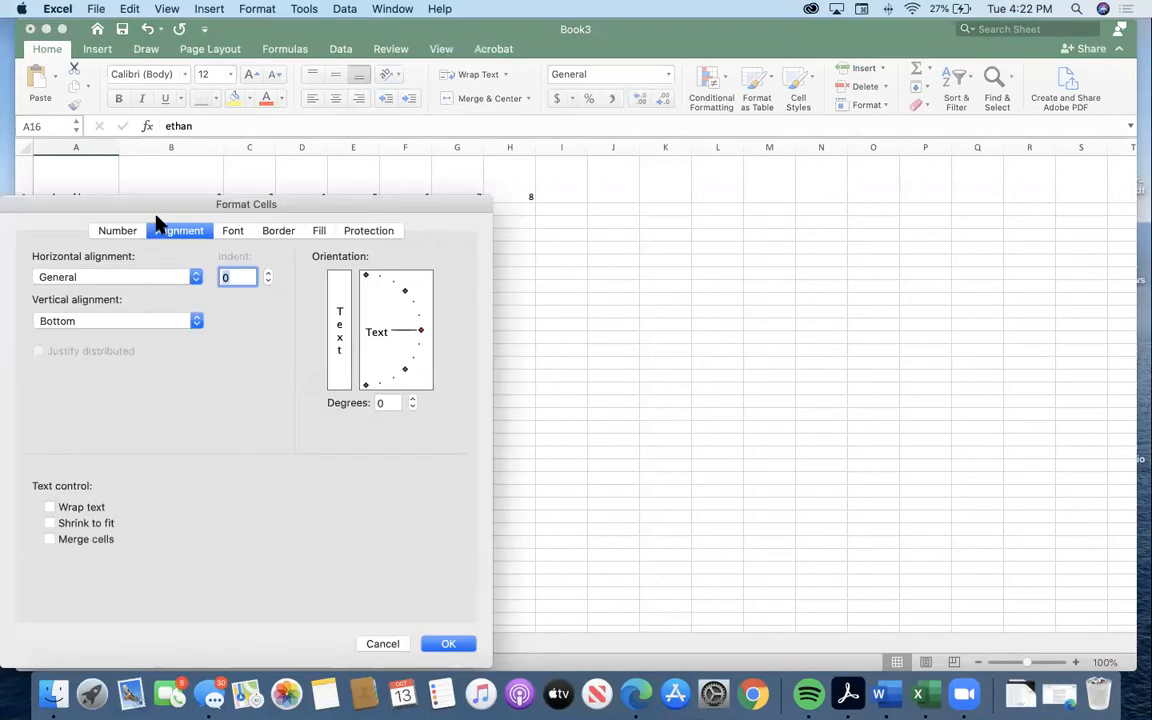
{"action": "left_click", "coordinate": [49, 539]}
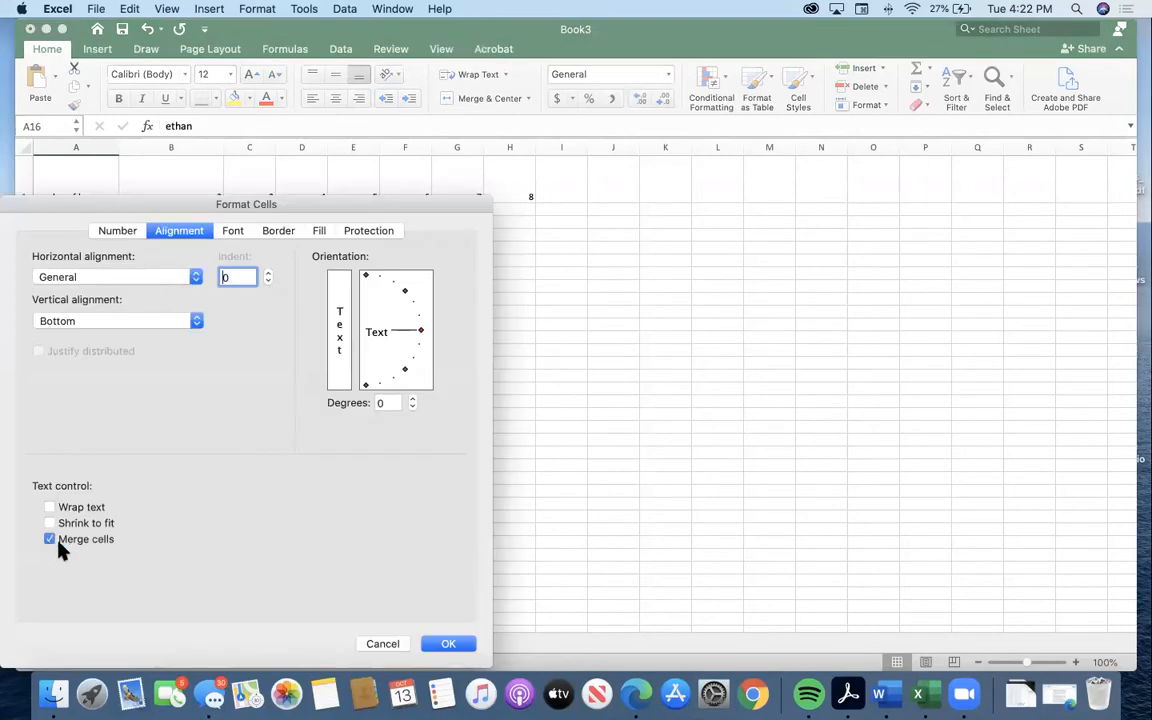
{"action": "left_click", "coordinate": [466, 648]}
{"action": "key", "text": "Return"}
{"action": "left_click", "coordinate": [82, 400]}
{"action": "left_click", "coordinate": [155, 401]}
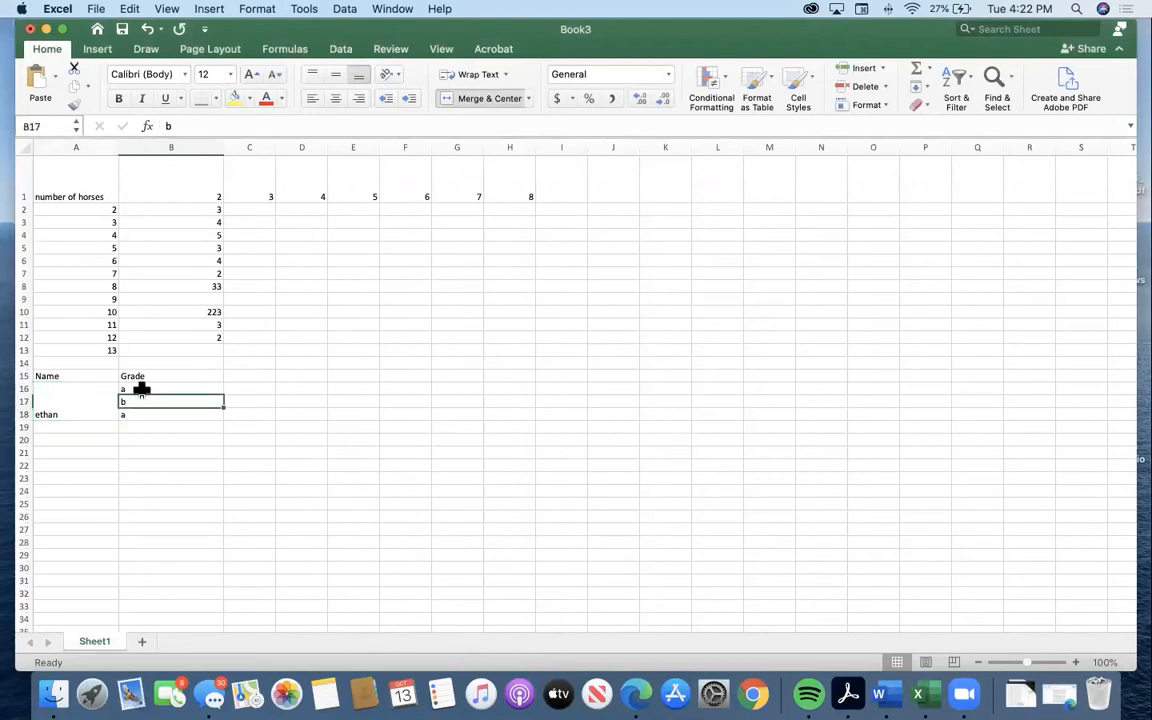
{"action": "left_click", "coordinate": [85, 409]}
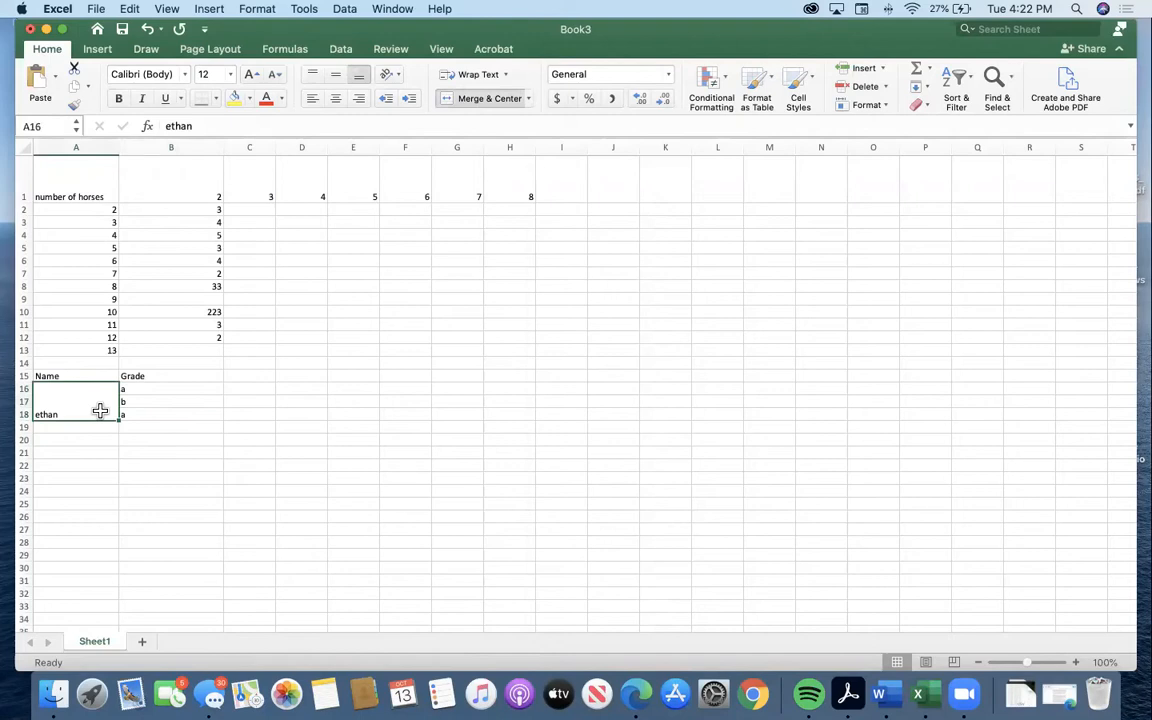
{"action": "left_click", "coordinate": [77, 427]}
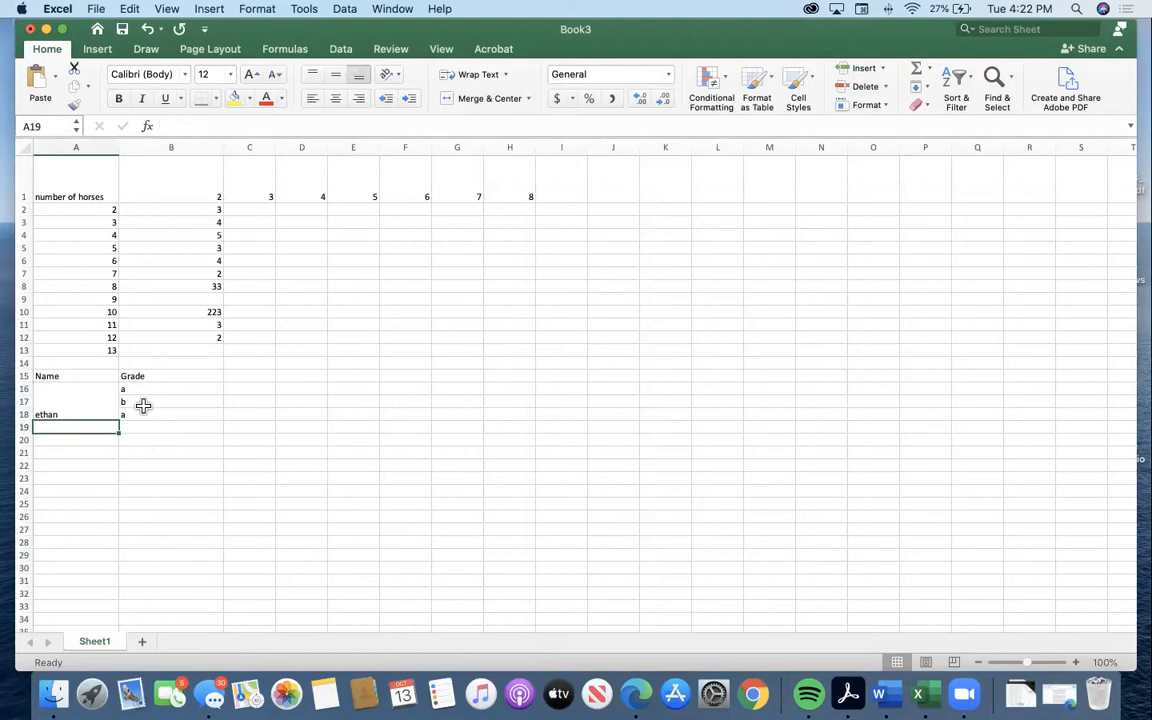
Replace the name in the merged cell A16:A18 with "groceries".
{"action": "left_click", "coordinate": [72, 391]}
{"action": "type", "text": "groceries"}
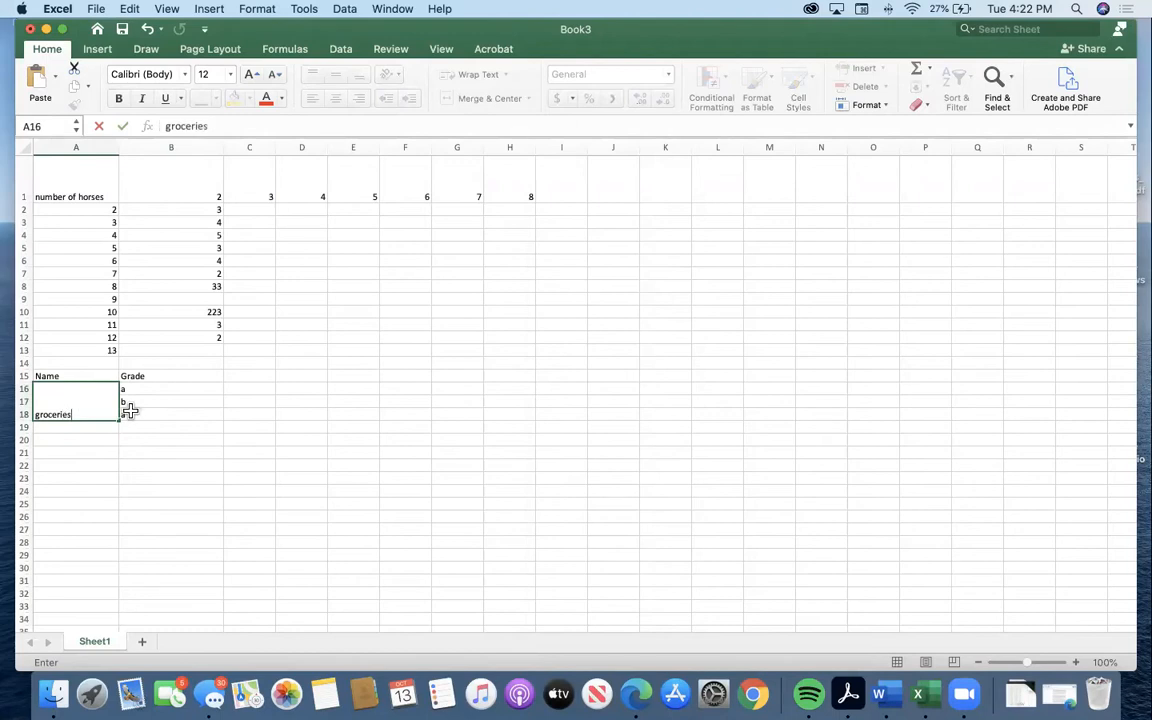
{"action": "left_click", "coordinate": [131, 399]}
Replace the grades in cells B16:B18 with the amounts $50, $60 and $30.
{"action": "left_click", "coordinate": [132, 390]}
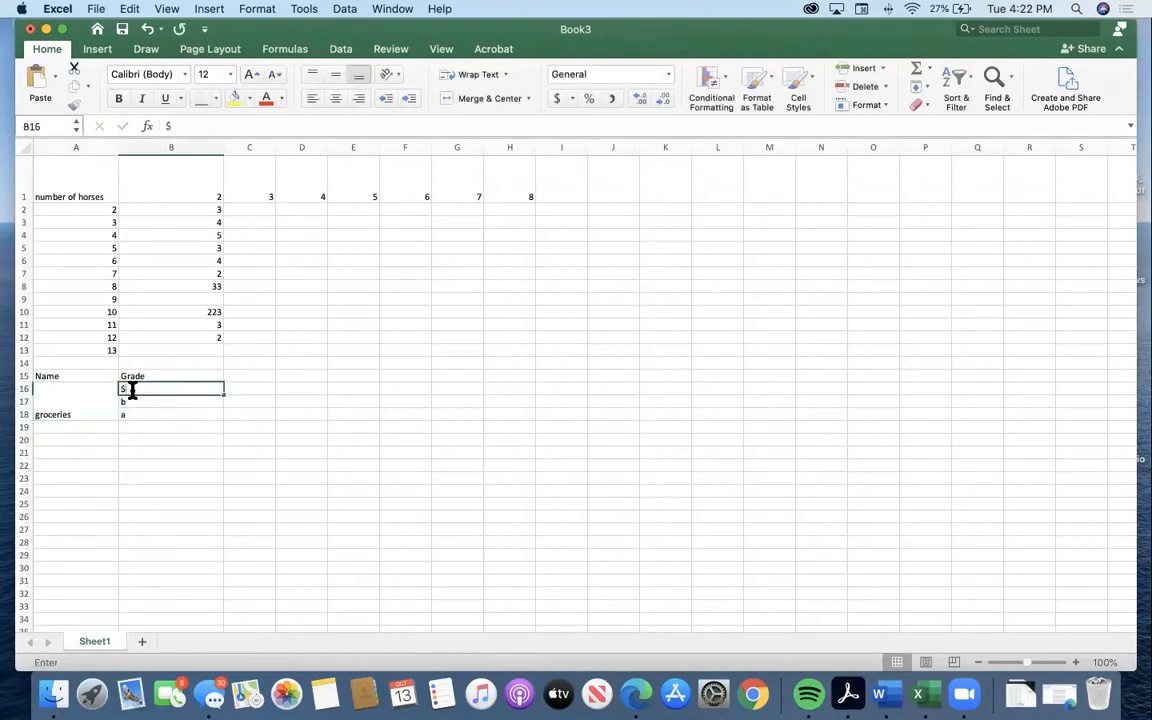
{"action": "type", "text": "$50"}
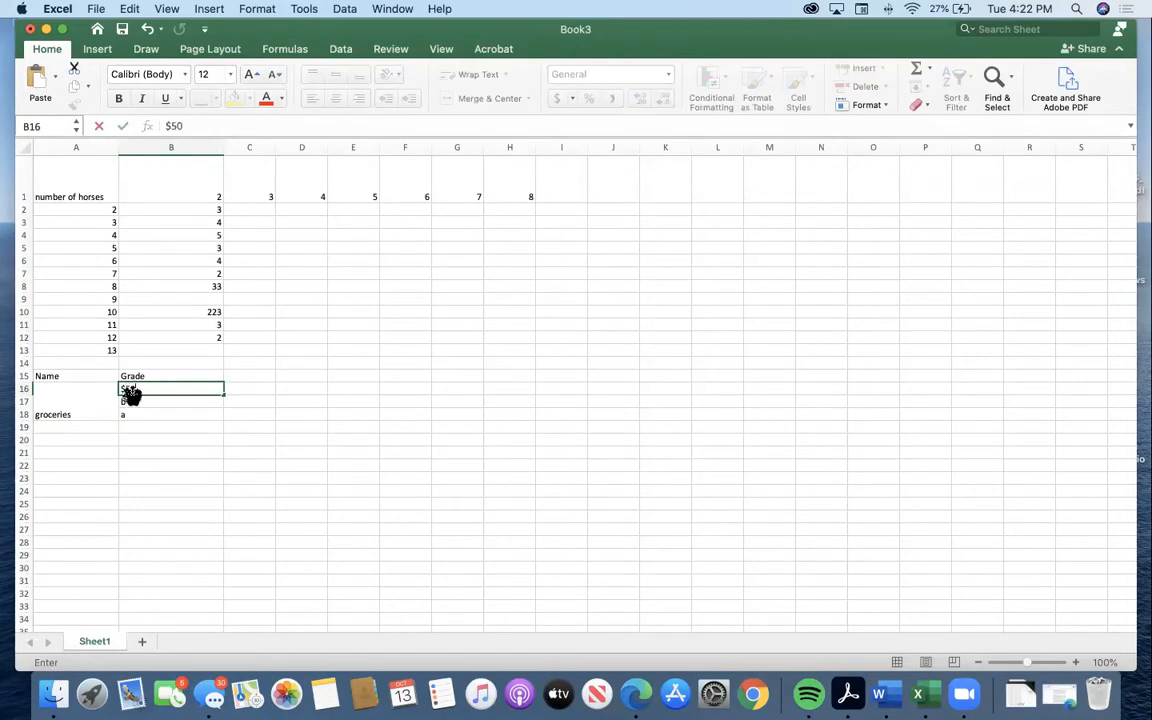
{"action": "left_click", "coordinate": [131, 400]}
{"action": "type", "text": "$60"}
{"action": "left_click", "coordinate": [141, 414]}
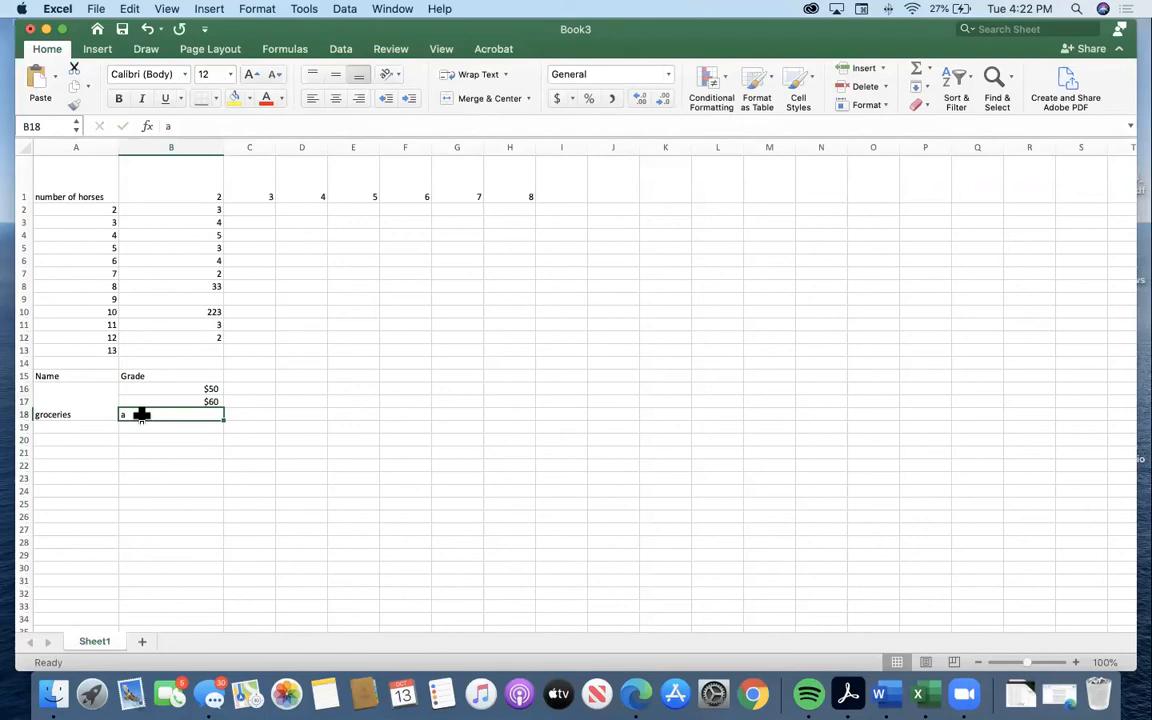
{"action": "type", "text": "$30"}
{"action": "key", "text": "Return"}
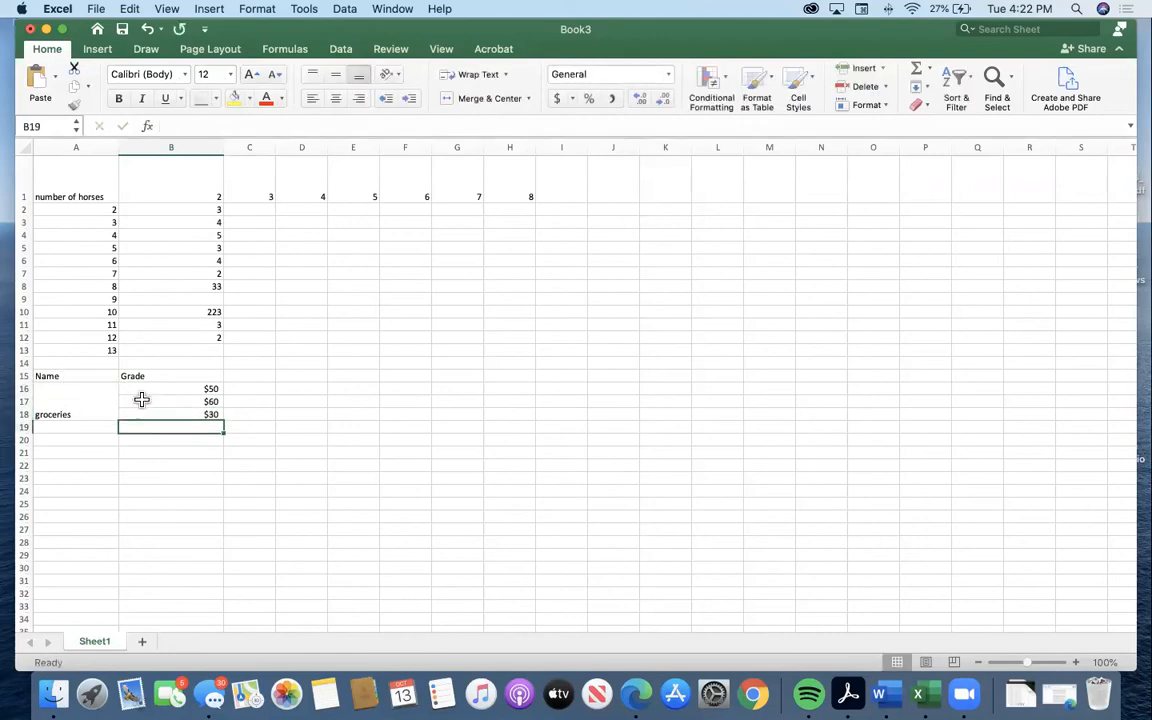
Enter "groceries" in cell A19, directly below the merged groceries cell.
{"action": "left_click", "coordinate": [88, 402]}
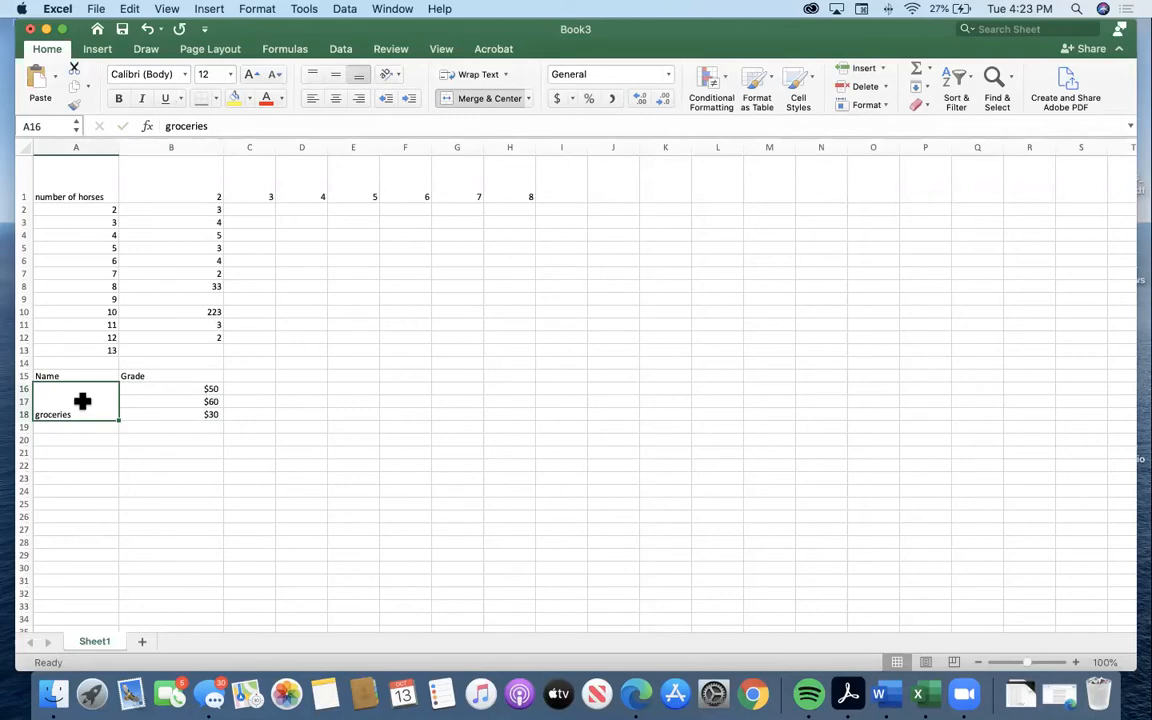
{"action": "left_click", "coordinate": [86, 425]}
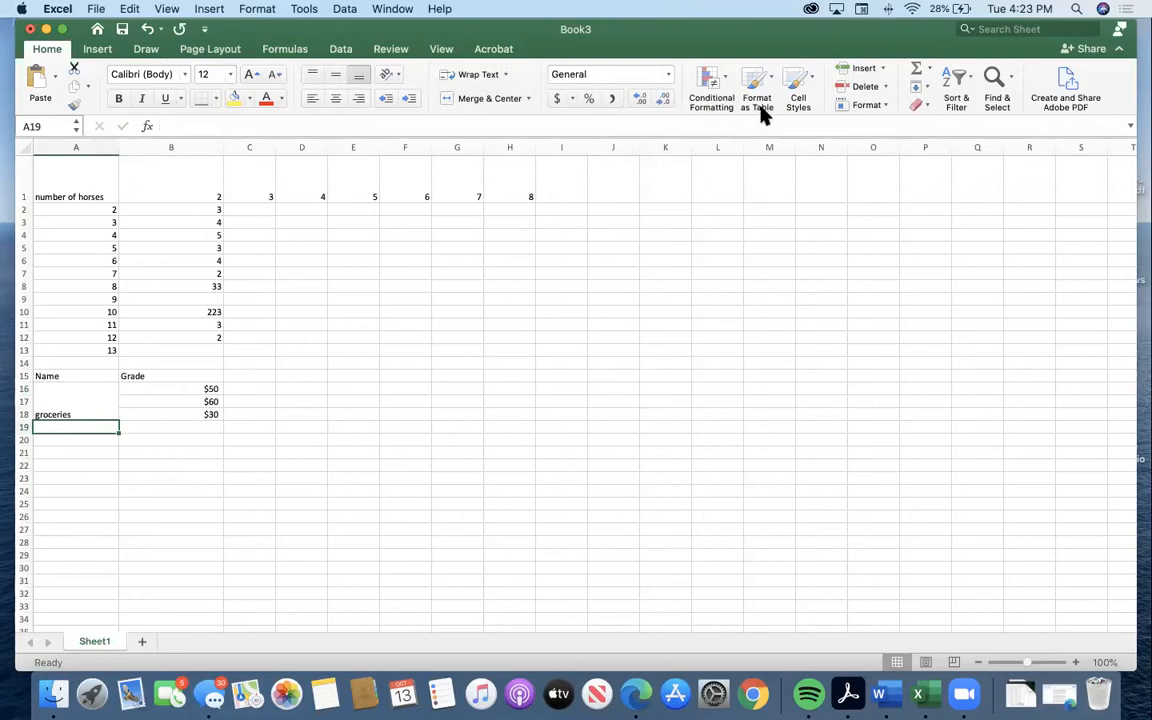
{"action": "left_click", "coordinate": [54, 413]}
{"action": "left_click", "coordinate": [65, 427]}
{"action": "type", "text": "groceries"}
{"action": "key", "text": "Return"}
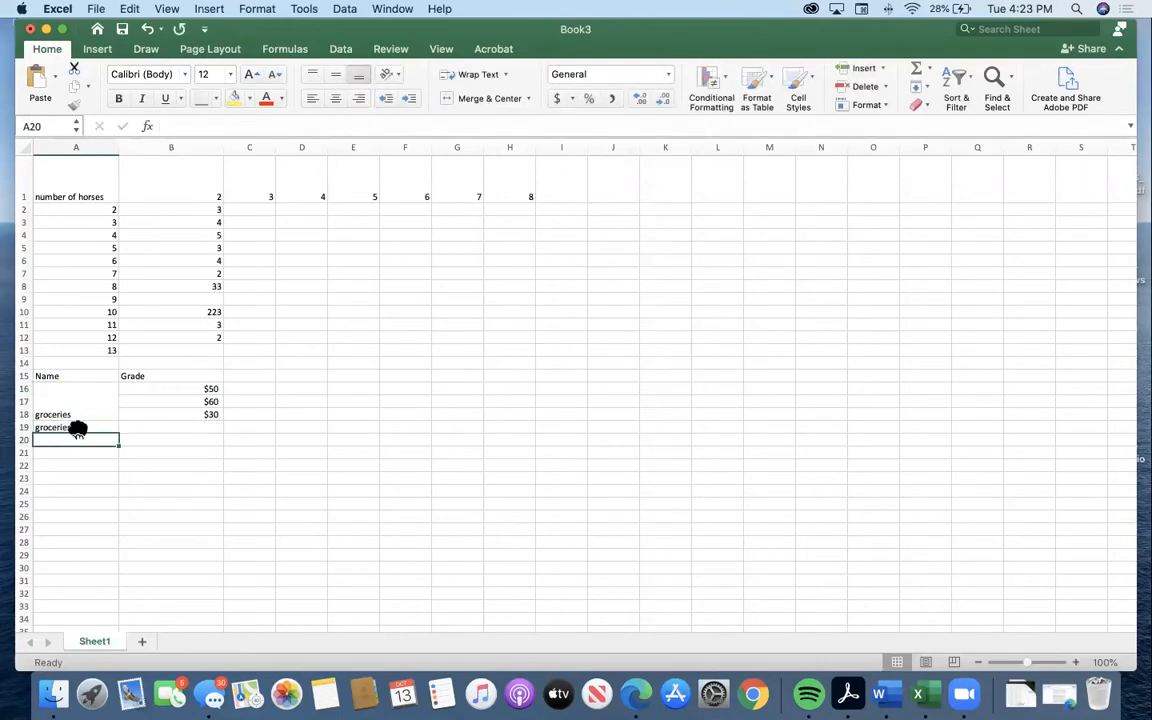
Merge and center cells A19:A21 into a single cell.
{"action": "left_click_drag", "start_coordinate": [106, 431], "coordinate": [103, 451]}
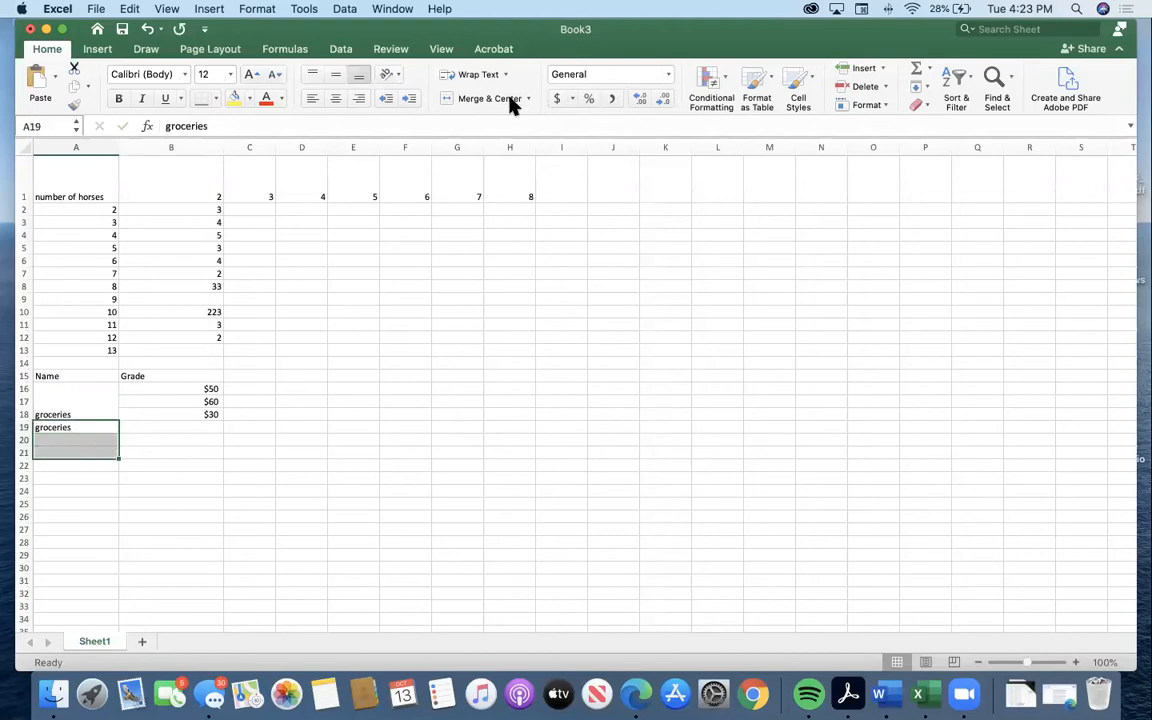
{"action": "left_click", "coordinate": [496, 99]}
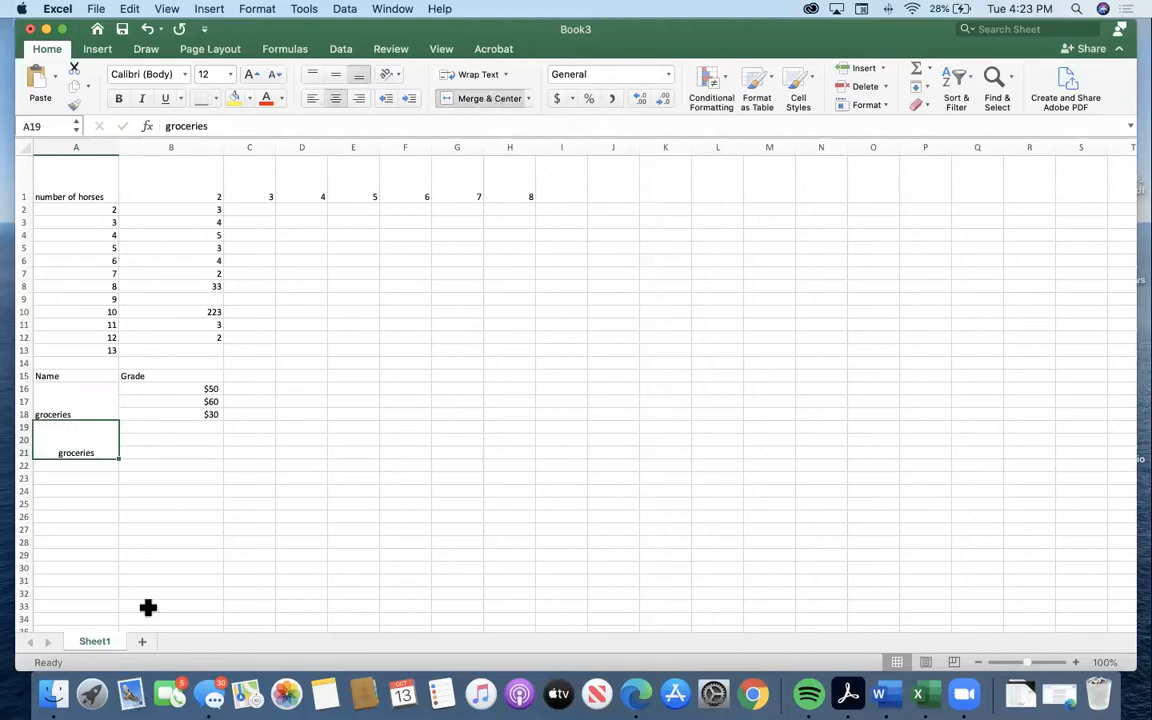
{"action": "left_click", "coordinate": [75, 487]}
{"action": "left_click", "coordinate": [72, 437]}
{"action": "left_click", "coordinate": [92, 468]}
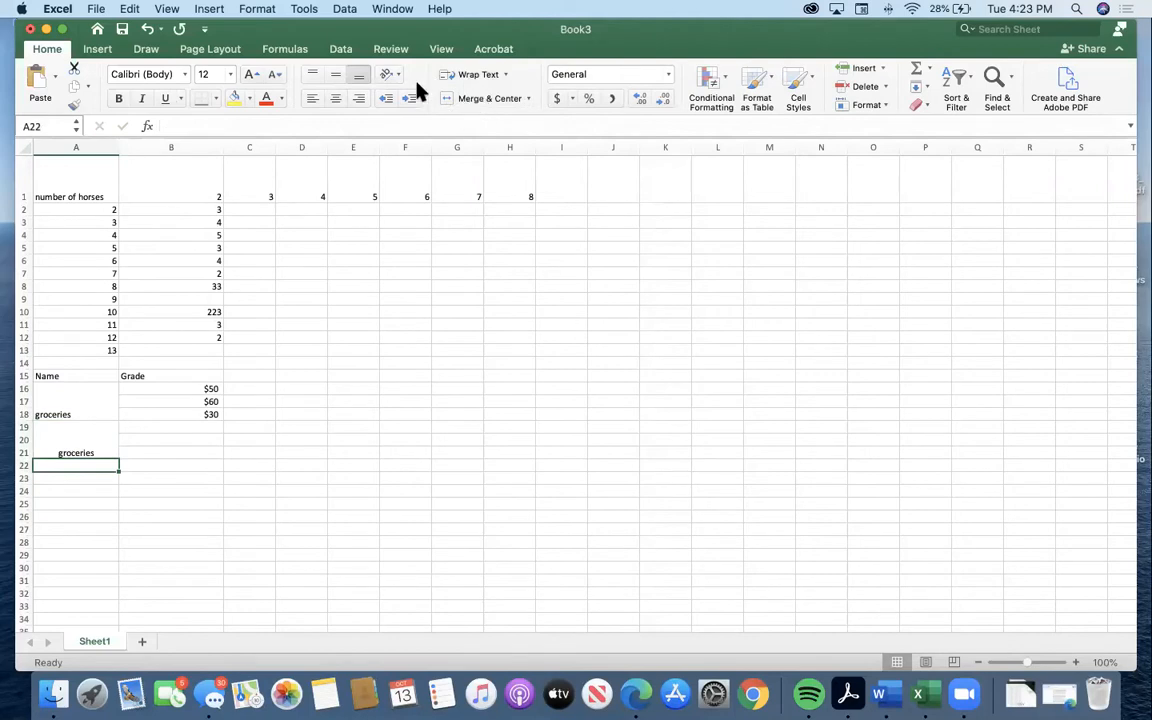
{"action": "left_click", "coordinate": [132, 429]}
{"action": "left_click", "coordinate": [157, 450]}
{"action": "left_click", "coordinate": [161, 436]}
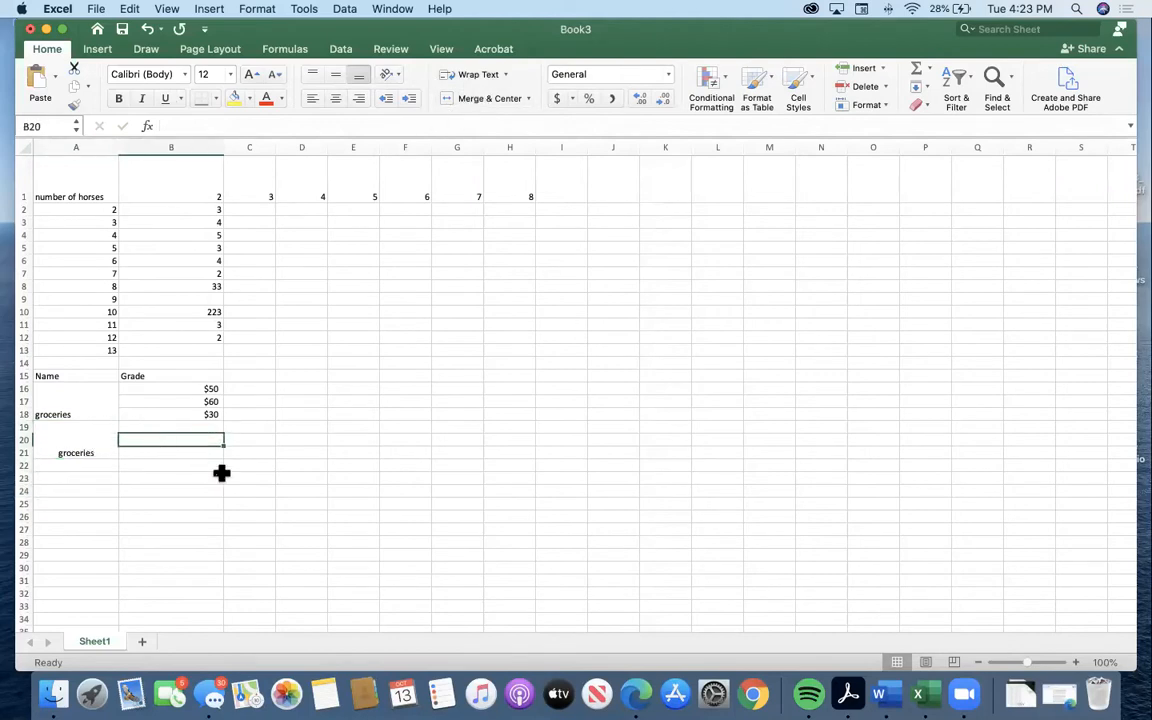
Replace the text in the merged cell A19:A21 with "gas".
{"action": "left_click", "coordinate": [72, 452]}
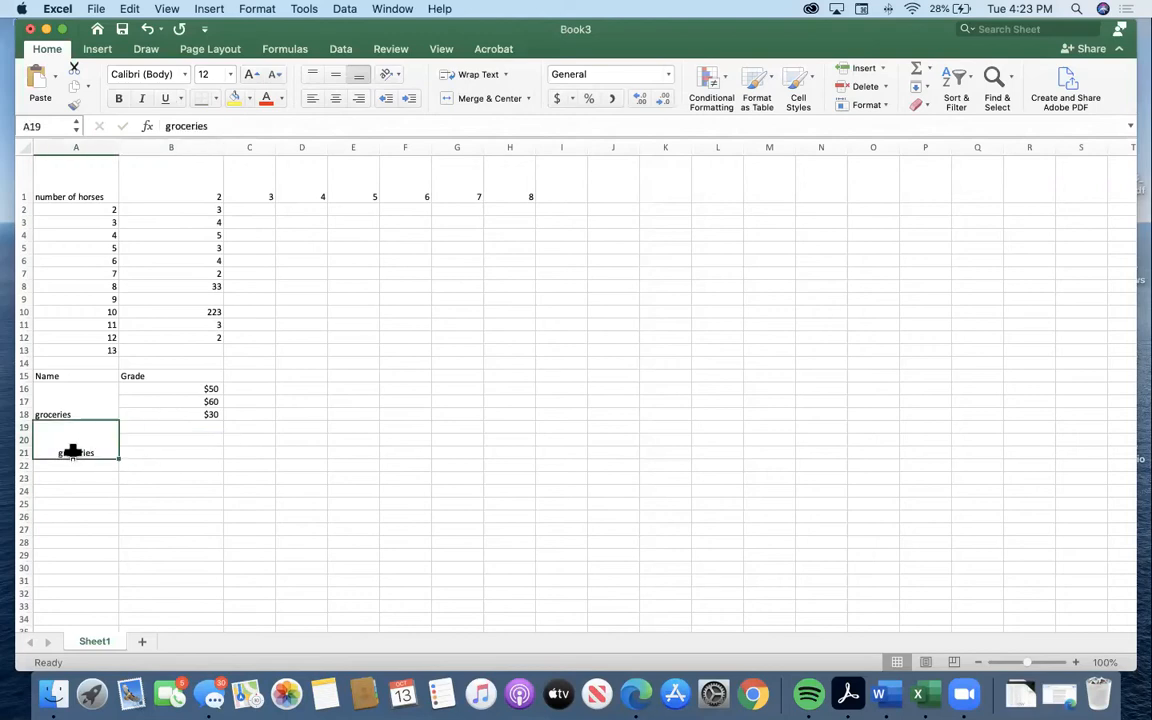
{"action": "key", "text": "Delete"}
{"action": "type", "text": "gas"}
{"action": "key", "text": "Return"}
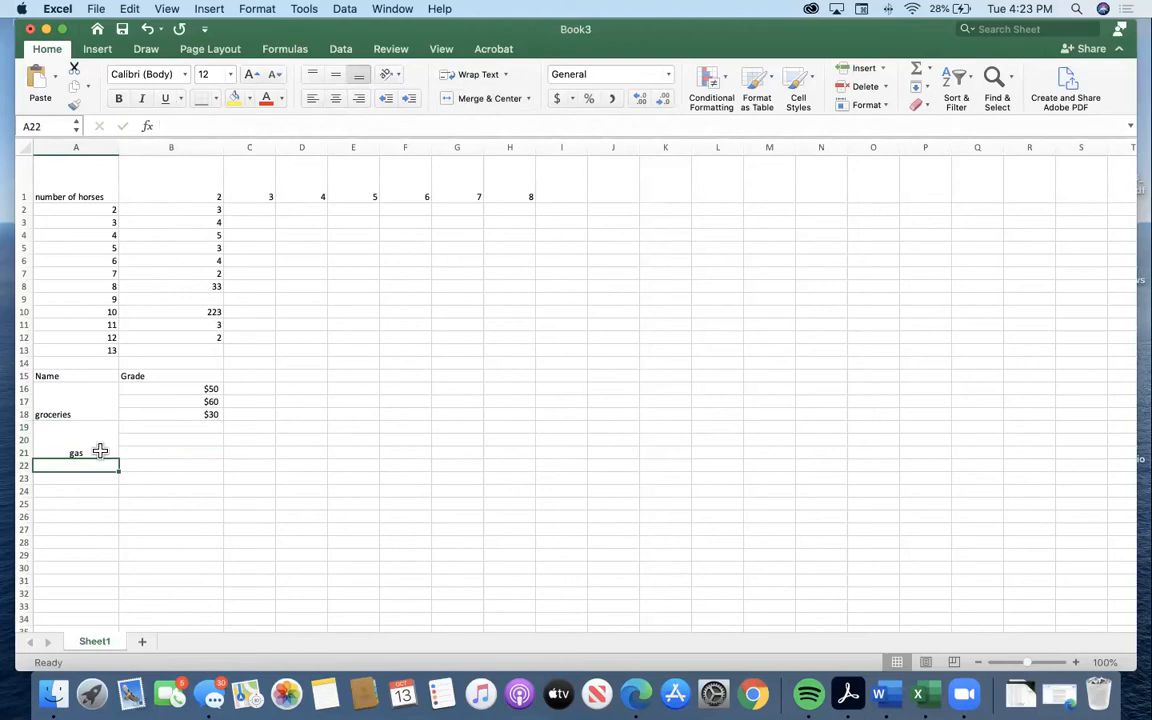
Enter the amounts $10, $40 and $15 in cells B19:B21 beside the gas cell.
{"action": "left_click", "coordinate": [173, 427]}
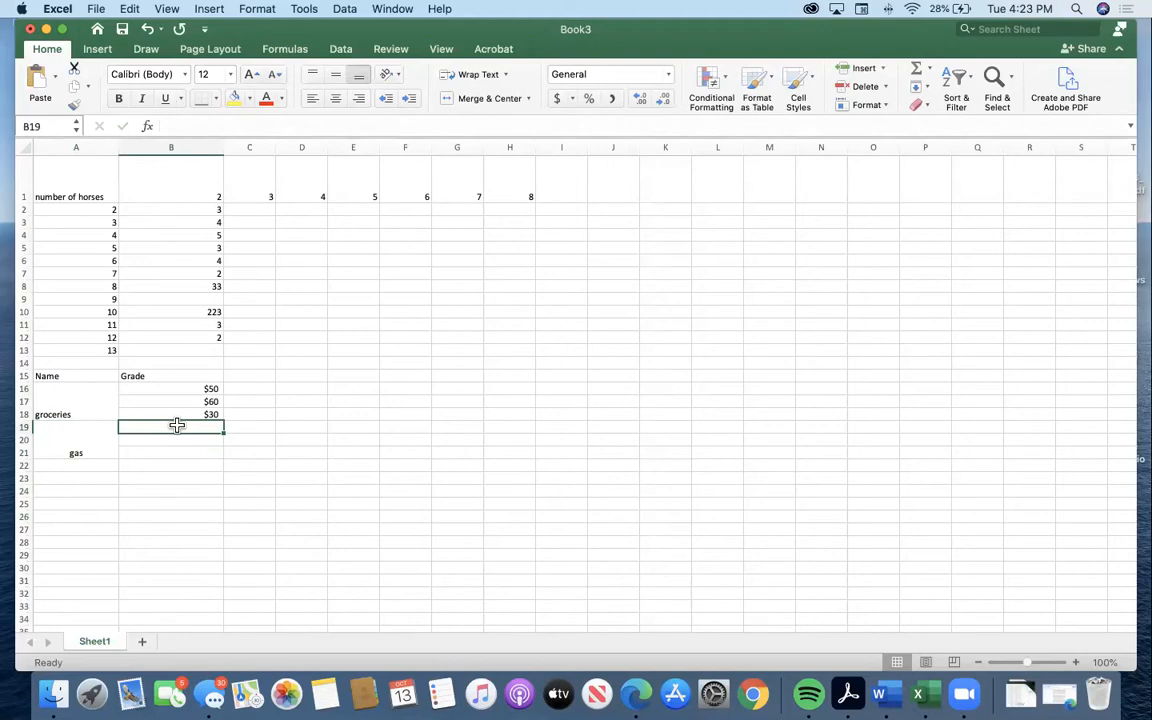
{"action": "type", "text": "$10"}
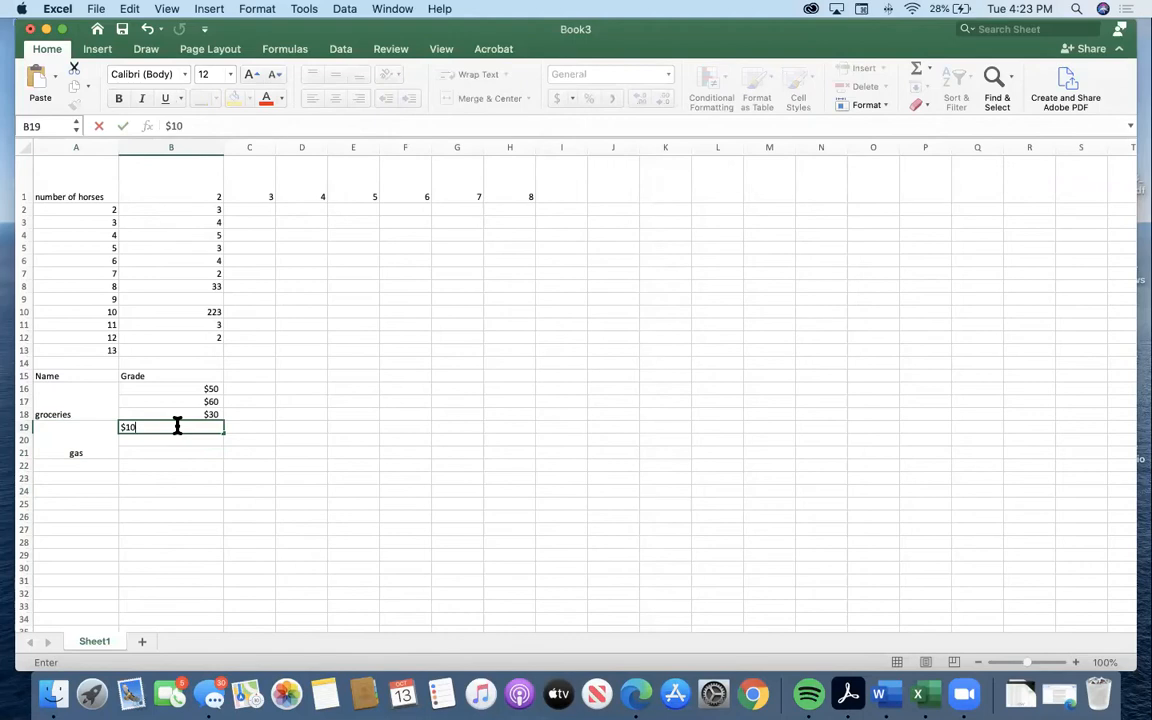
{"action": "left_click", "coordinate": [170, 440]}
{"action": "type", "text": "$40"}
{"action": "key", "text": "Return"}
{"action": "type", "text": "$15"}
{"action": "key", "text": "Return"}
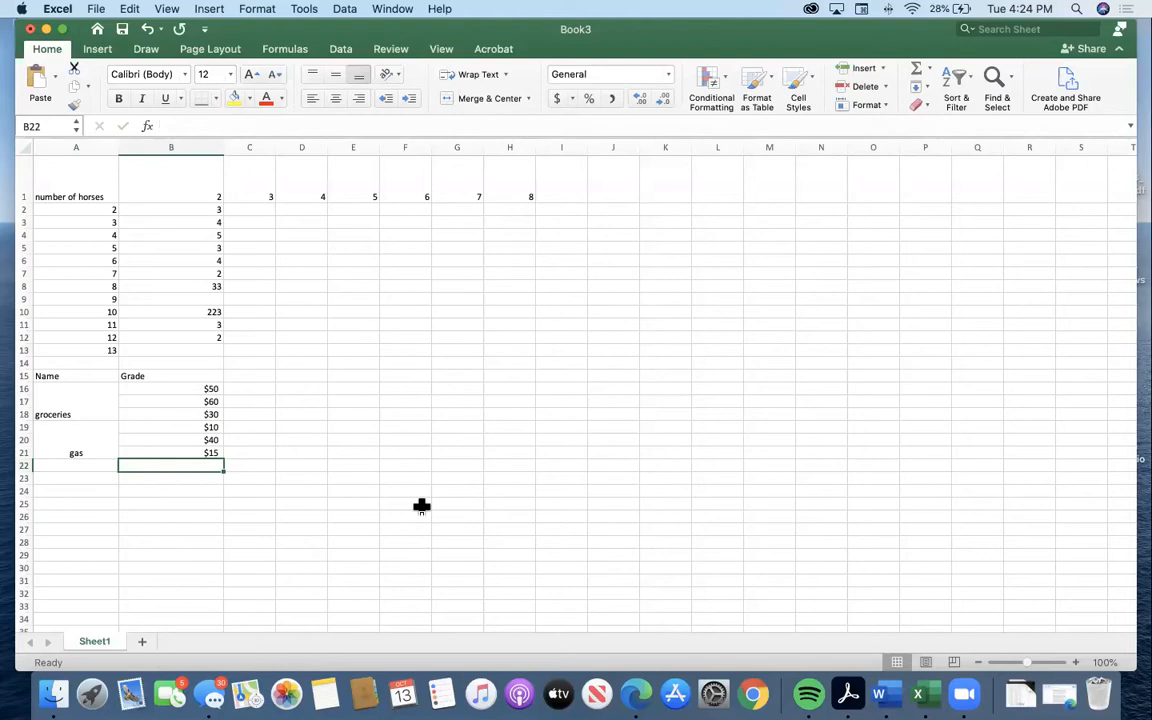
Enter a person's first name in cell D4 and fill it down through D17.
{"action": "left_click", "coordinate": [306, 235]}
{"action": "type", "text": "ethan"}
{"action": "key", "text": "Return"}
{"action": "left_click", "coordinate": [305, 234]}
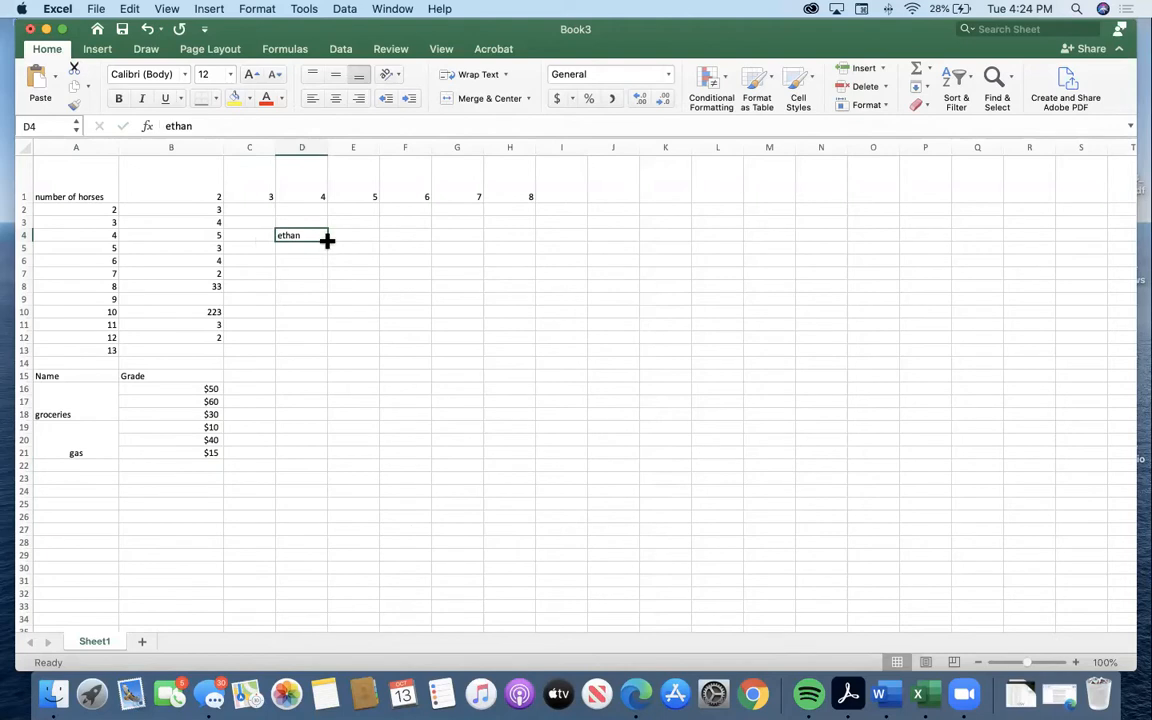
{"action": "left_click_drag", "start_coordinate": [327, 240], "coordinate": [342, 406]}
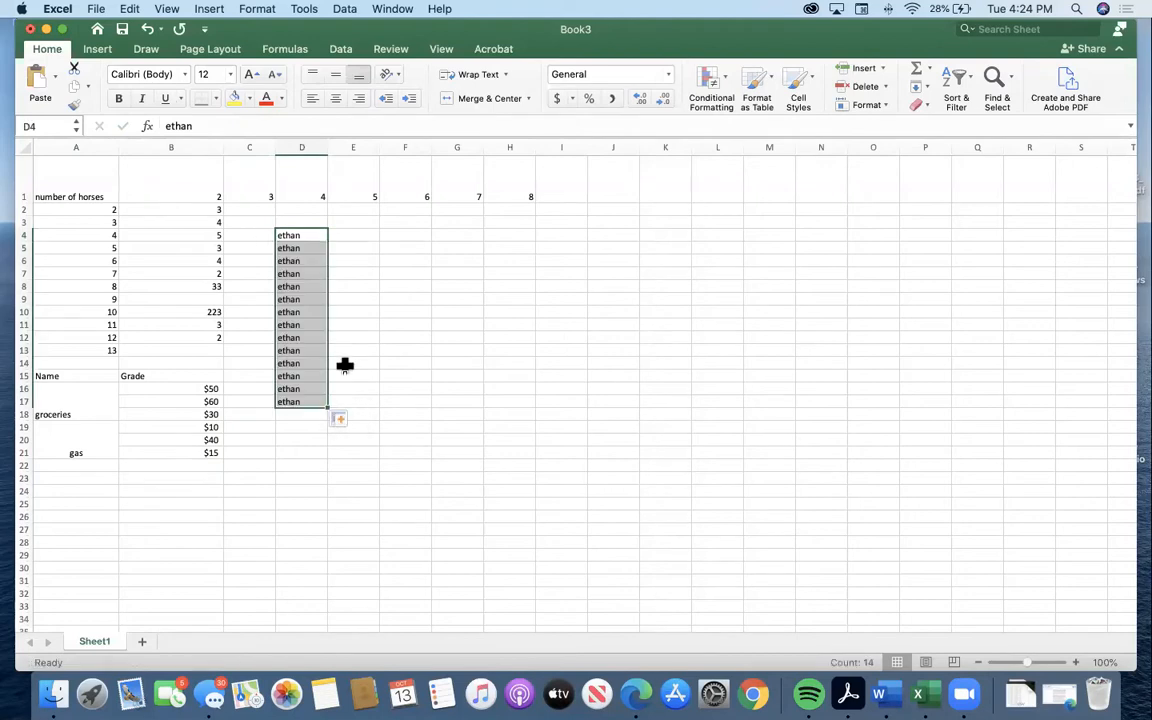
Extend the repeated name from D17 down through D33 with the fill handle.
{"action": "left_click", "coordinate": [301, 421]}
{"action": "left_click", "coordinate": [296, 399]}
{"action": "left_click_drag", "start_coordinate": [327, 407], "coordinate": [320, 602]}
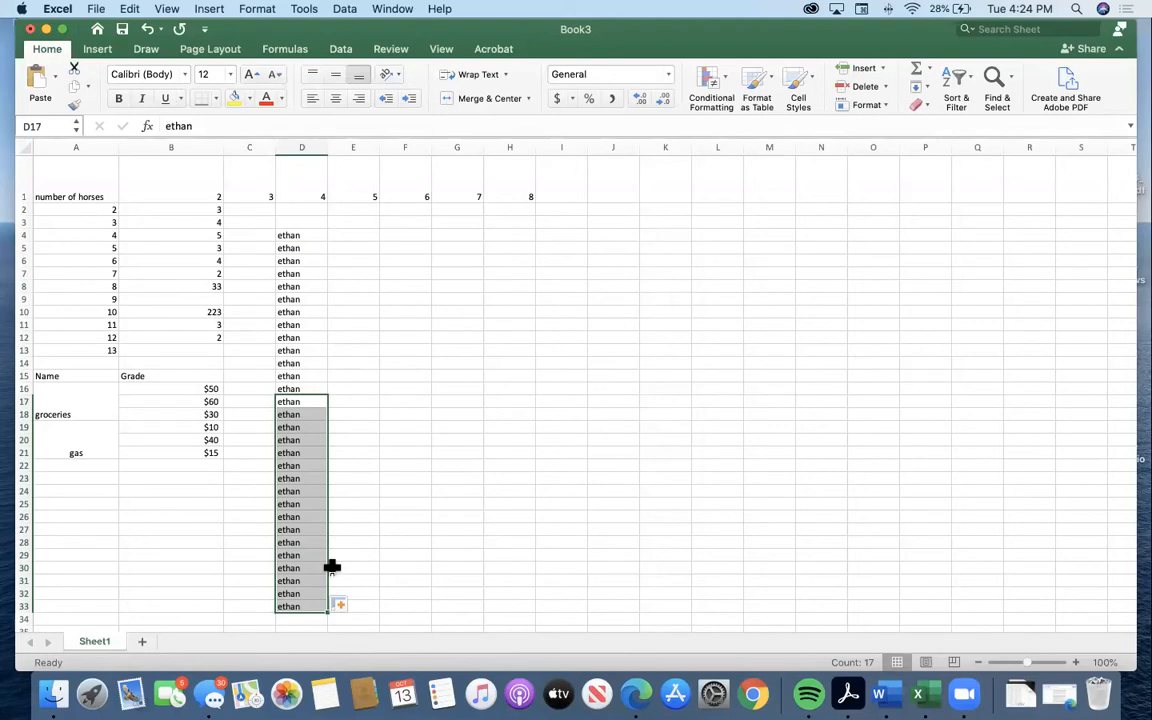
Enter the numbers 1, 2, 3 and 4 in cells F4:F7.
{"action": "left_click", "coordinate": [418, 247]}
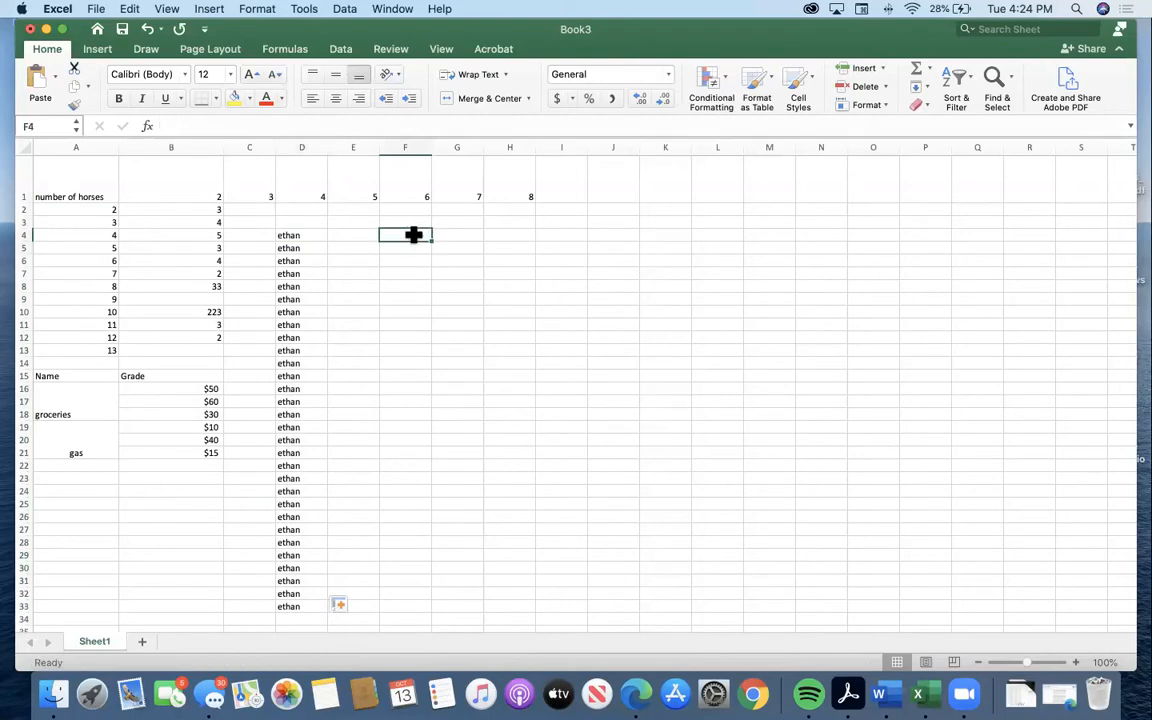
{"action": "type", "text": "1"}
{"action": "key", "text": "Return"}
{"action": "type", "text": "2"}
{"action": "key", "text": "Return"}
{"action": "type", "text": "3"}
{"action": "key", "text": "Return"}
{"action": "type", "text": "4"}
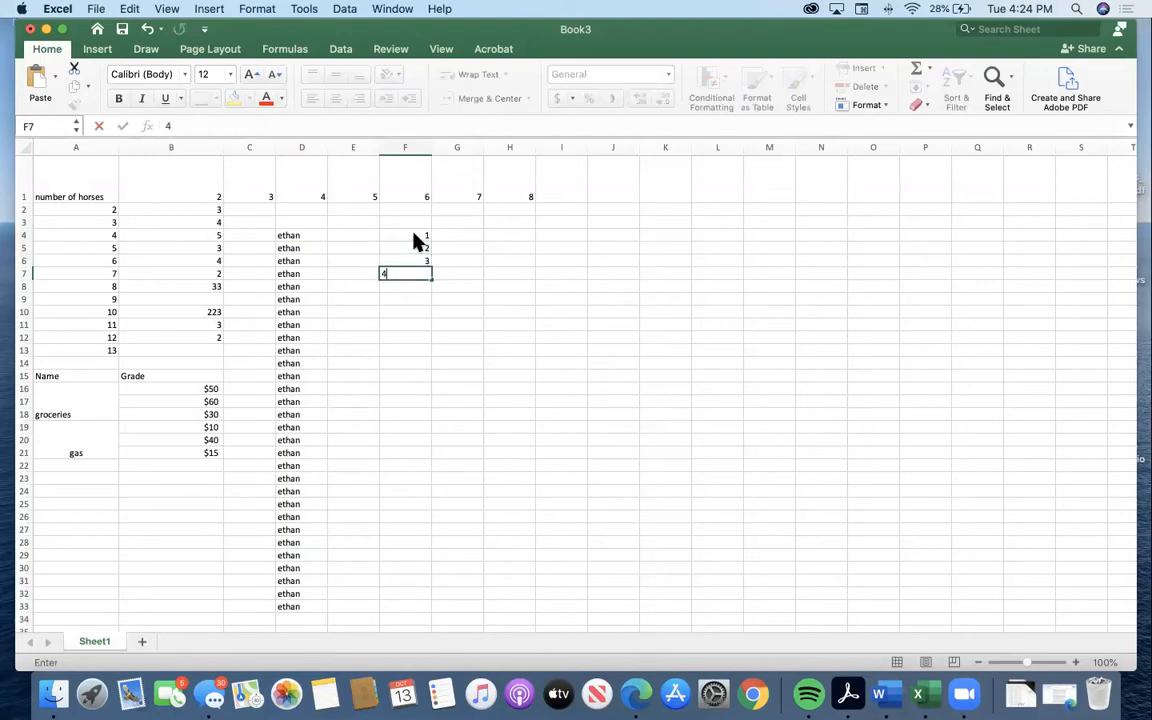
Extend the number series in F4:F7 down to 26 in cell F29.
{"action": "left_click", "coordinate": [568, 329]}
{"action": "left_click_drag", "start_coordinate": [424, 233], "coordinate": [432, 272]}
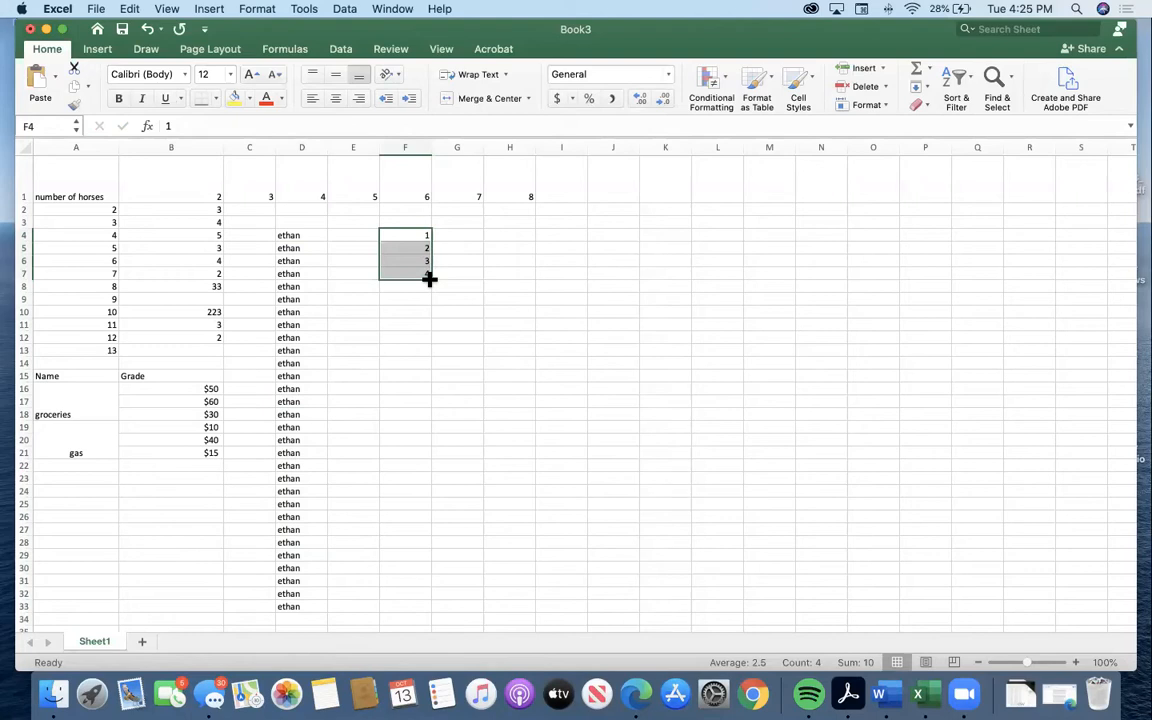
{"action": "left_click_drag", "start_coordinate": [428, 279], "coordinate": [440, 557]}
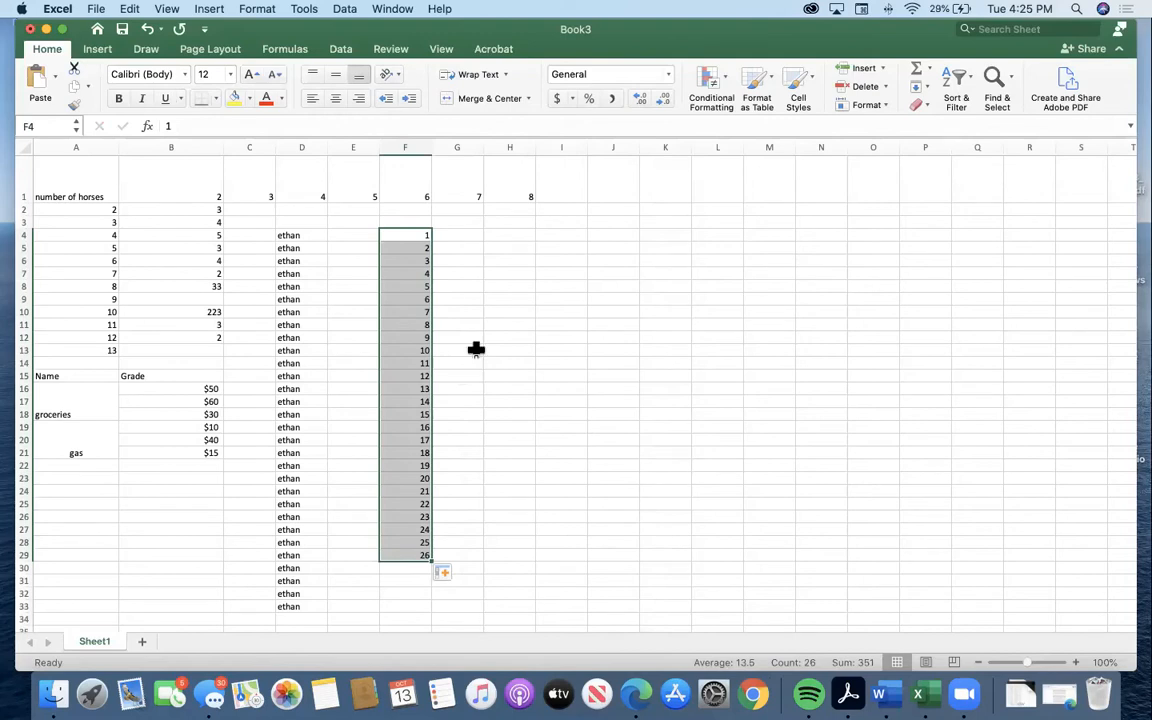
Enter the dates September 5 and September 6 in cells H5 and H6.
{"action": "left_click", "coordinate": [502, 247]}
{"action": "type", "text": "5eptember"}
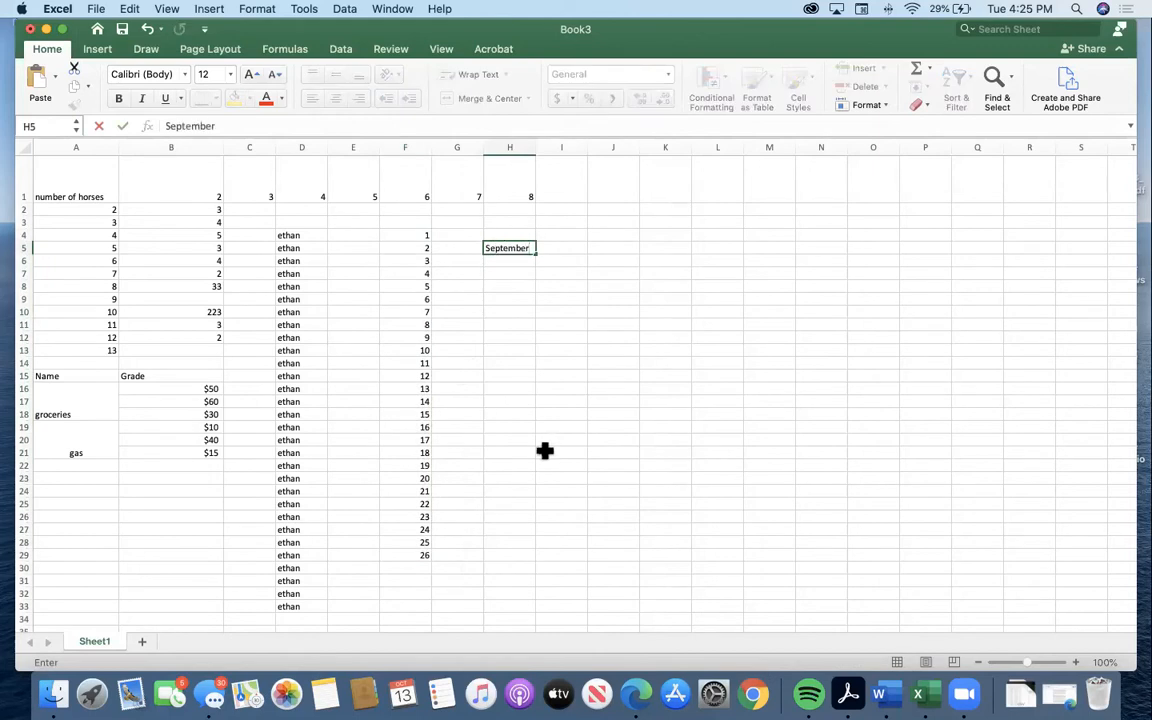
{"action": "type", "text": " 5"}
{"action": "left_click", "coordinate": [519, 264]}
{"action": "type", "text": "September 6"}
{"action": "key", "text": "Return"}
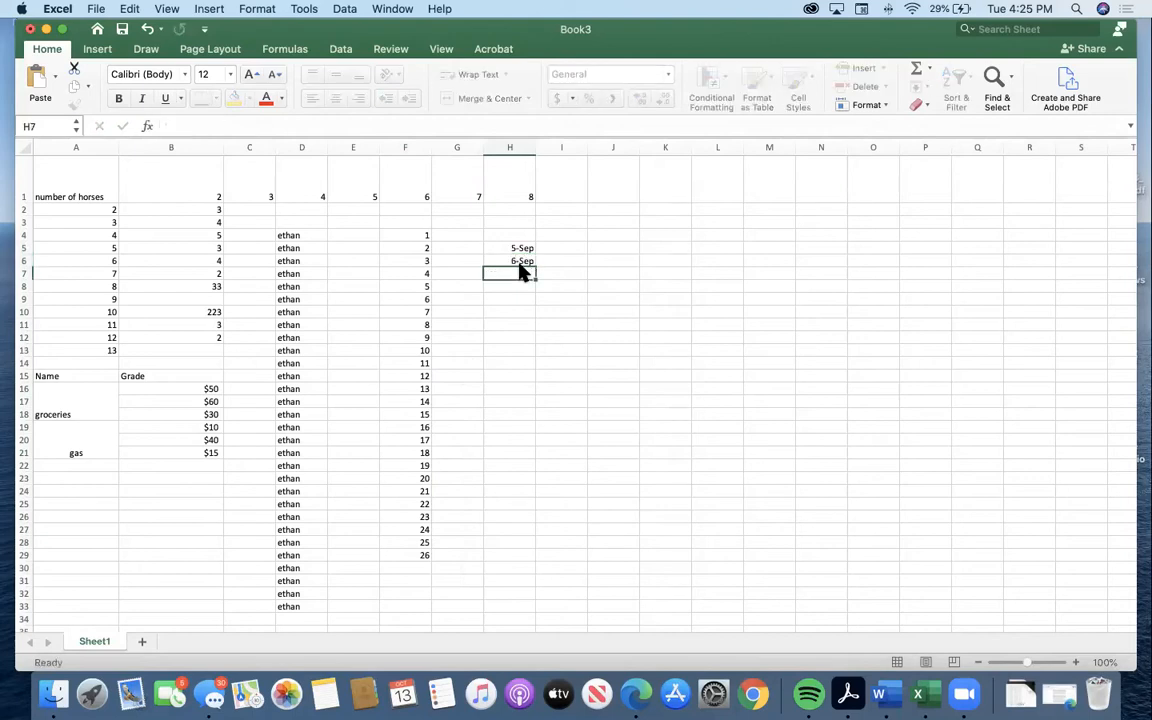
Extend the dates in H5:H6 down to 10-Oct in cell H40.
{"action": "left_click_drag", "start_coordinate": [519, 246], "coordinate": [517, 597]}
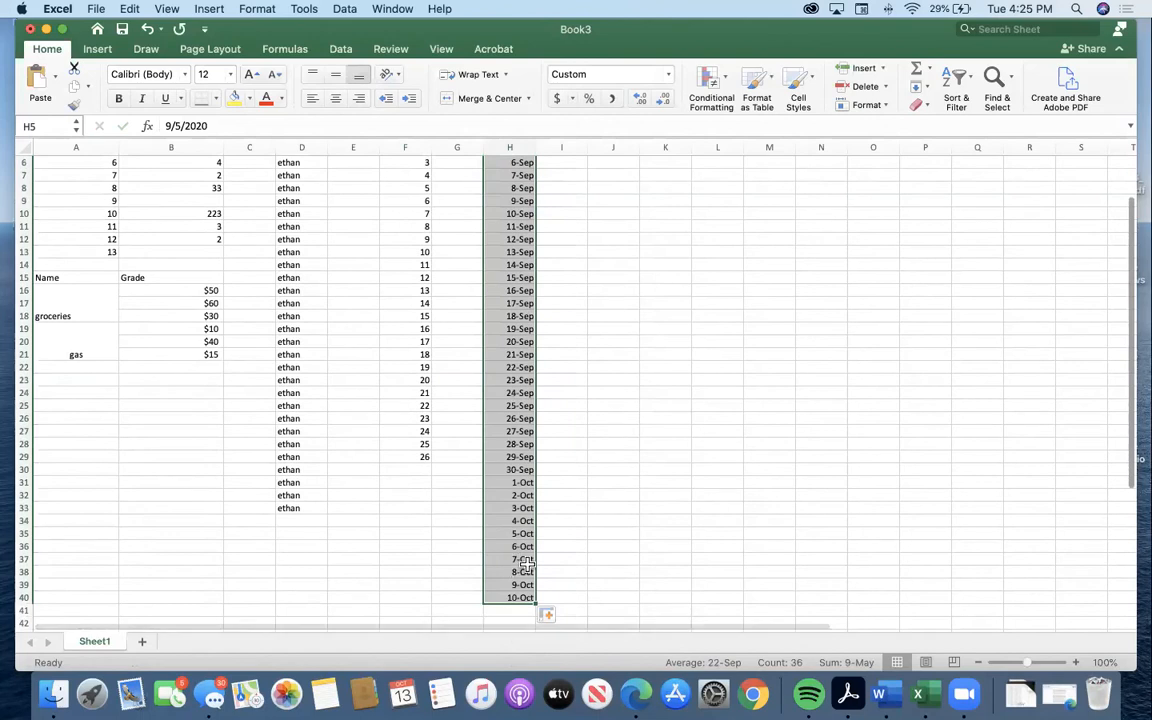
{"action": "scroll", "coordinate": [525, 560], "scroll_direction": "down", "scroll_amount": 1}
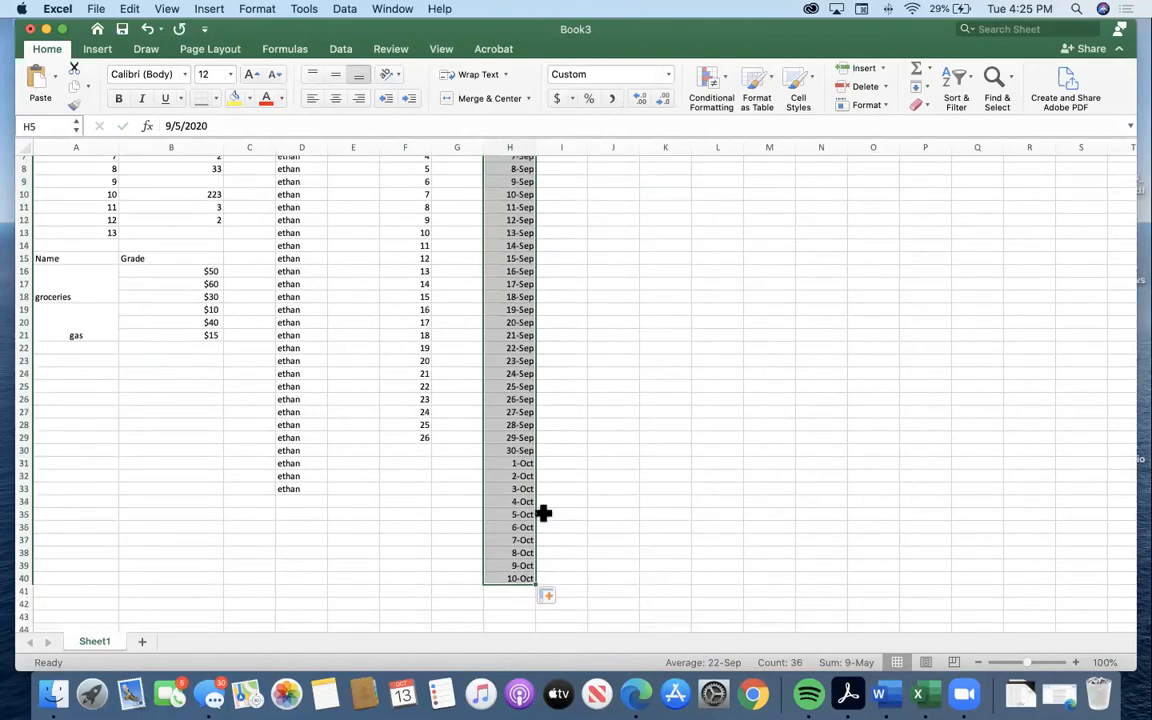
{"action": "scroll", "coordinate": [541, 507], "scroll_direction": "up", "scroll_amount": 5}
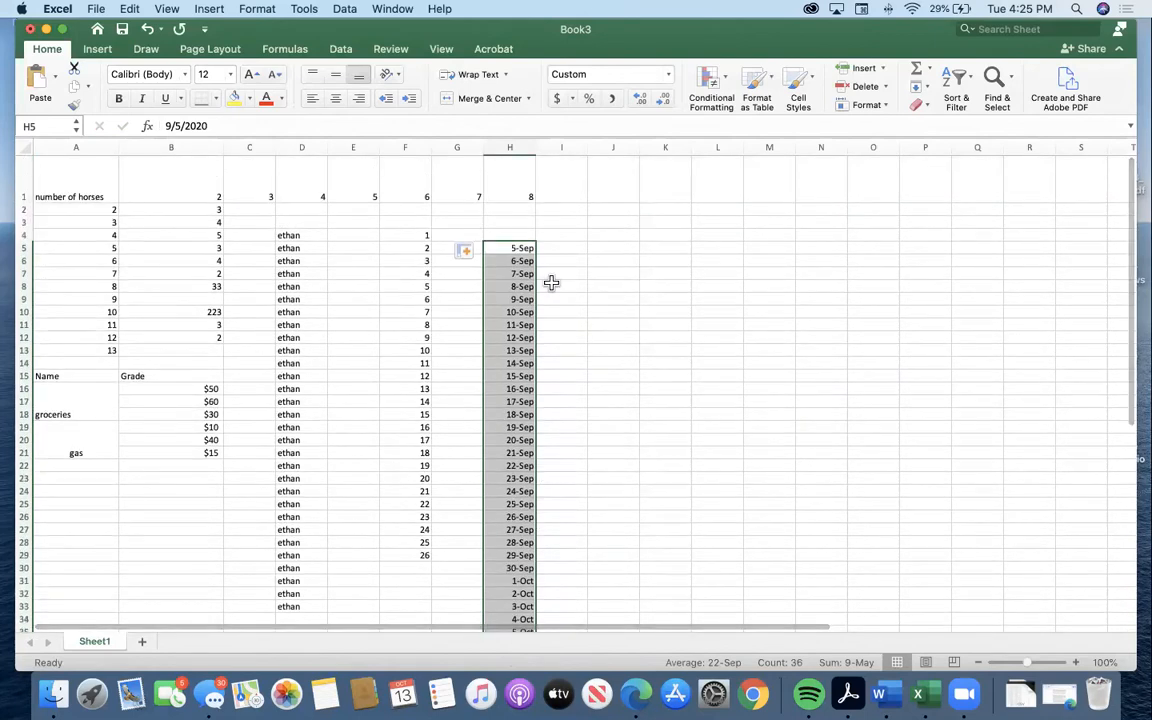
Enter the numbers 0, 3 and 6 in cells J5:J7 to start a multiples-of-three pattern.
{"action": "left_click", "coordinate": [590, 247]}
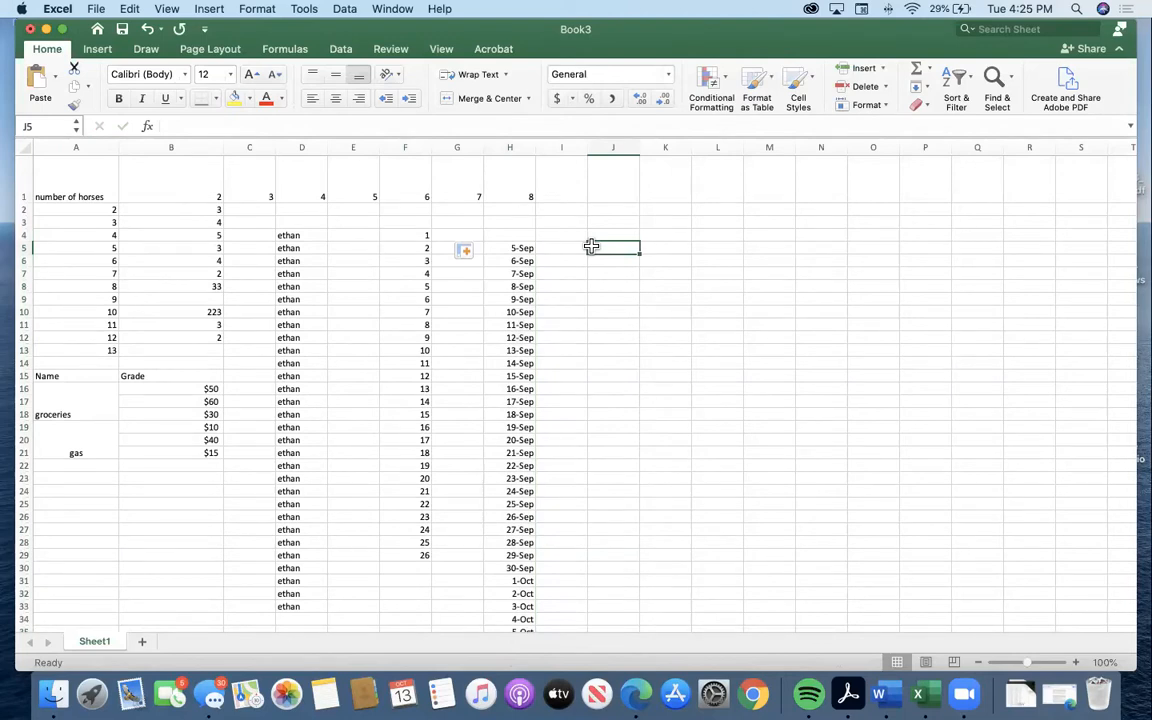
{"action": "type", "text": "1"}
{"action": "key", "text": "Return"}
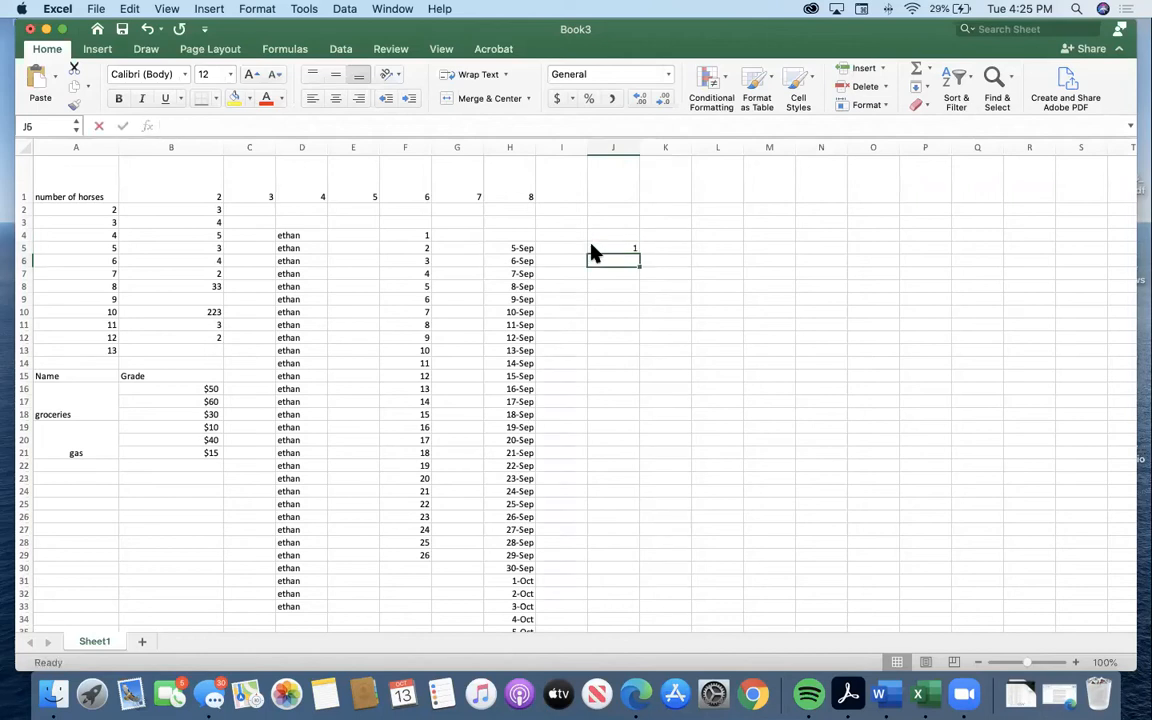
{"action": "type", "text": "3"}
{"action": "key", "text": "Return"}
{"action": "type", "text": "6"}
{"action": "key", "text": "Return"}
{"action": "left_click", "coordinate": [633, 245]}
{"action": "type", "text": "0"}
{"action": "left_click", "coordinate": [664, 262]}
{"action": "left_click", "coordinate": [629, 250]}
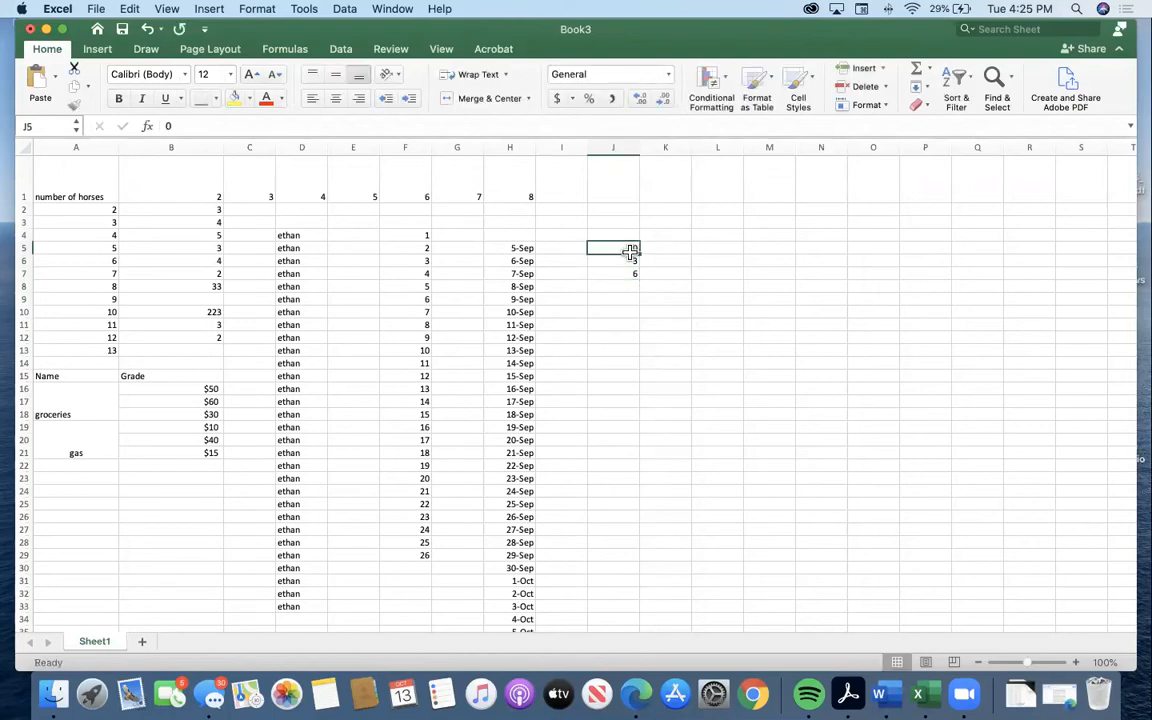
Extend the pattern in J5:J7 down to 60 in cell J25.
{"action": "left_click_drag", "start_coordinate": [631, 250], "coordinate": [643, 504]}
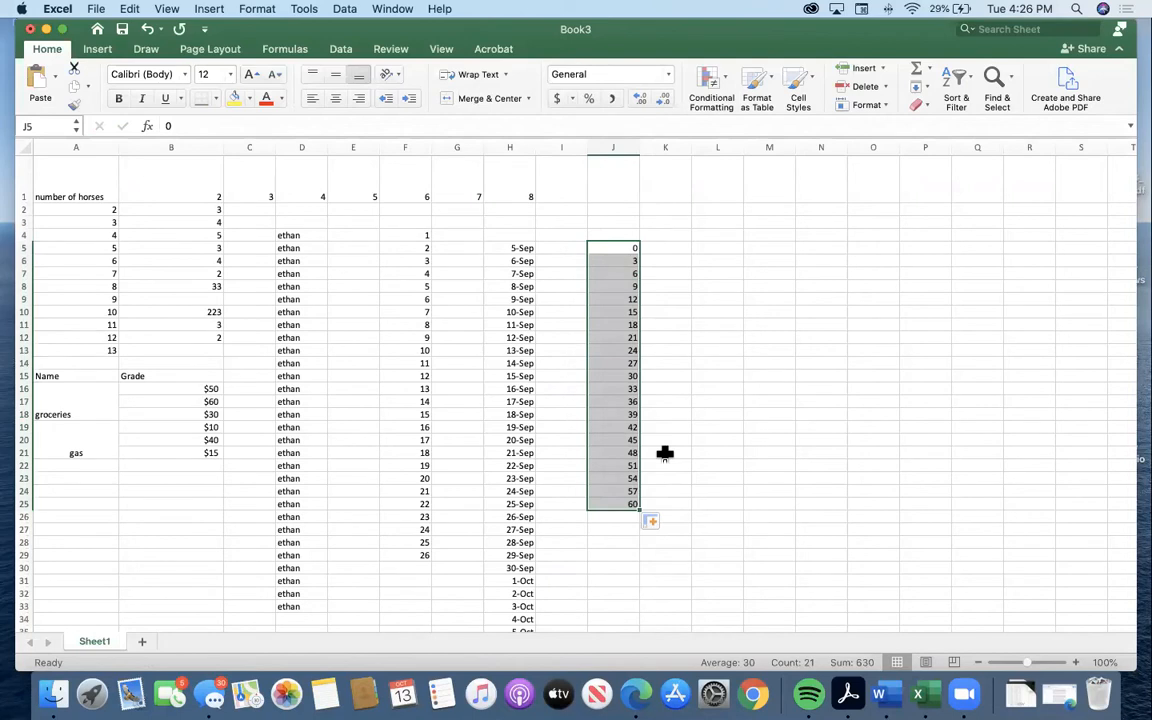
{"action": "scroll", "coordinate": [695, 456], "scroll_direction": "down", "scroll_amount": 1}
{"action": "left_click_drag", "start_coordinate": [694, 454], "coordinate": [679, 431]}
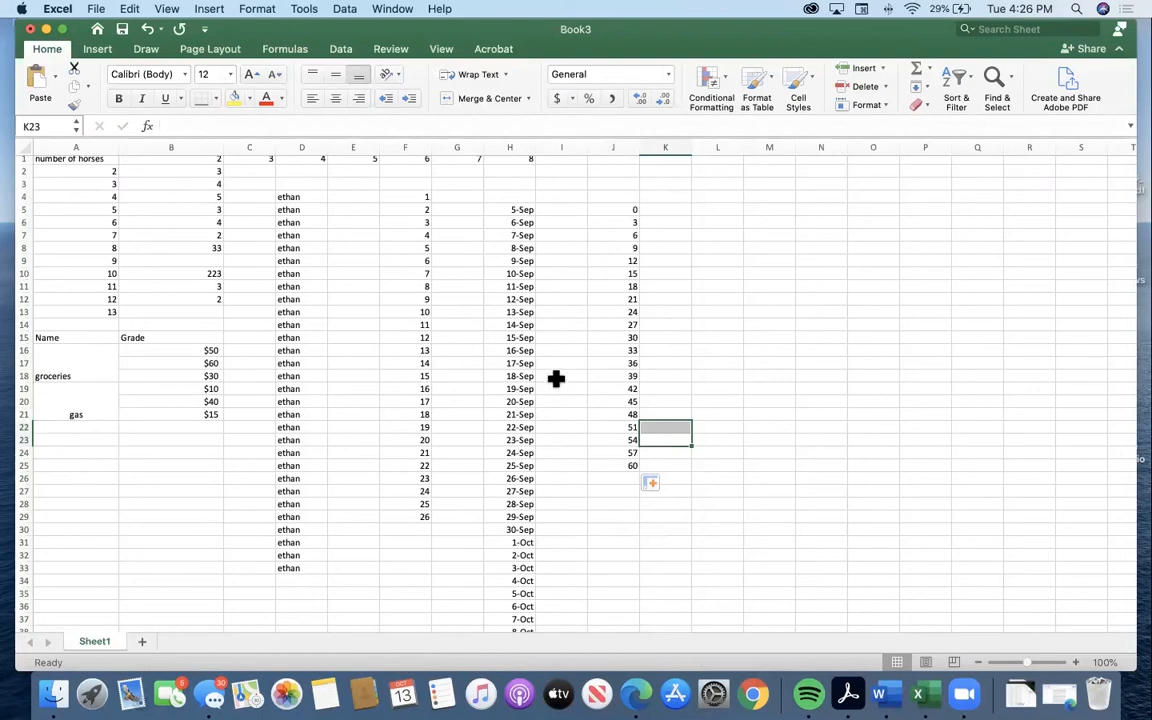
Copy the number series in J5:J25 and paste it starting at cell L5.
{"action": "left_click", "coordinate": [724, 213]}
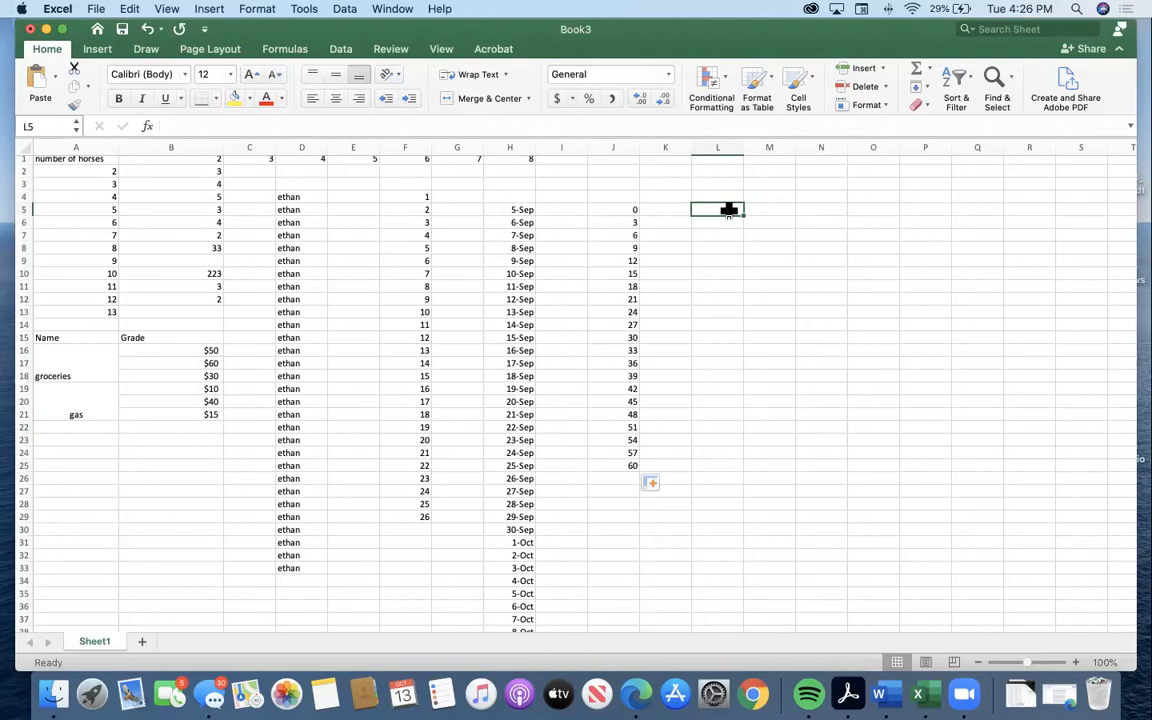
{"action": "left_click", "coordinate": [633, 208]}
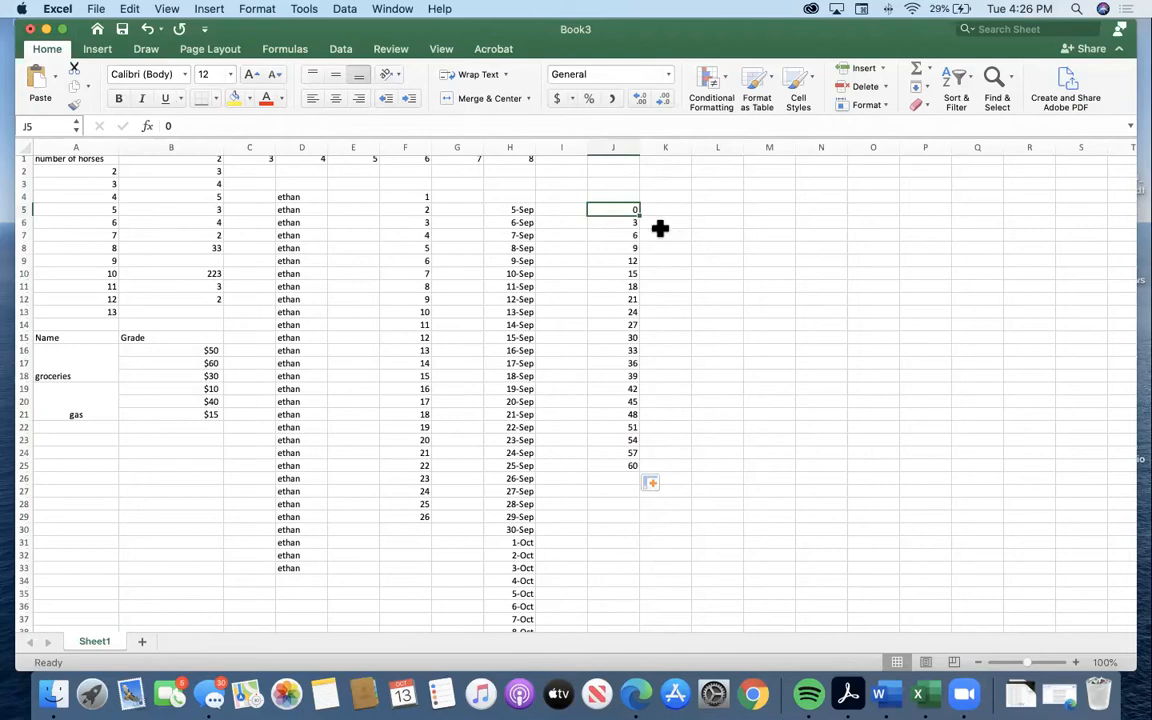
{"action": "left_click_drag", "start_coordinate": [625, 207], "coordinate": [640, 465]}
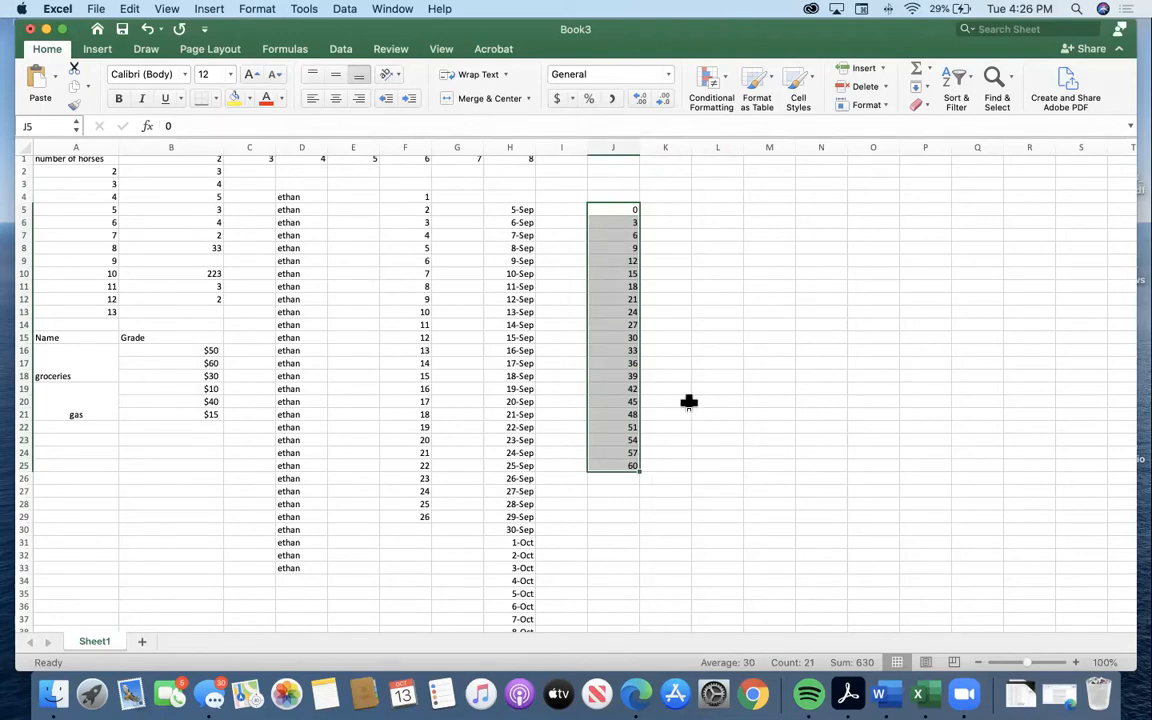
{"action": "right_click", "coordinate": [618, 323]}
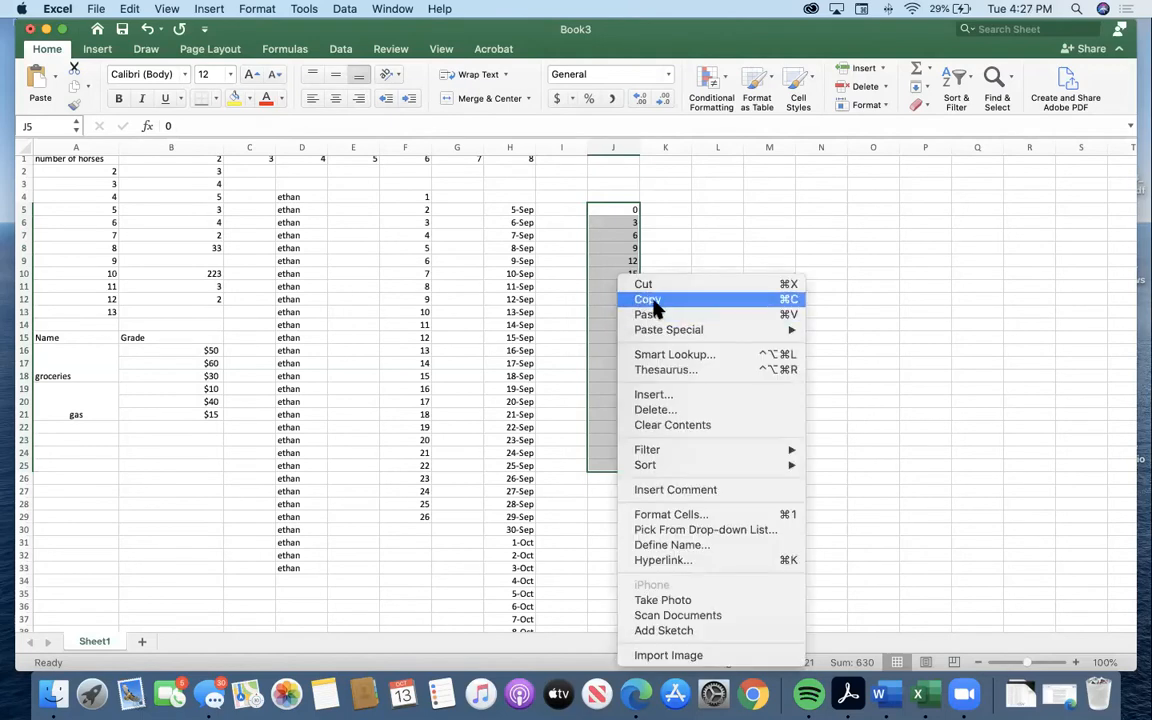
{"action": "left_click", "coordinate": [665, 300]}
{"action": "left_click", "coordinate": [710, 209]}
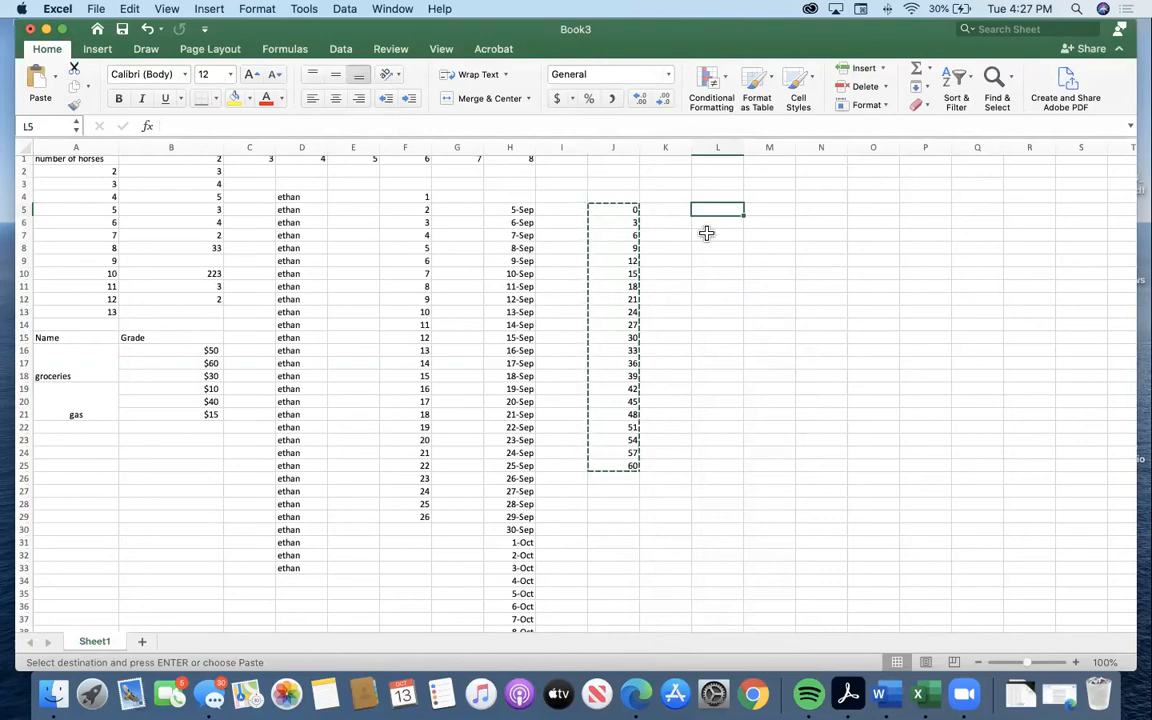
{"action": "left_click", "coordinate": [768, 220]}
{"action": "left_click", "coordinate": [717, 206]}
{"action": "key", "text": "super+v"}
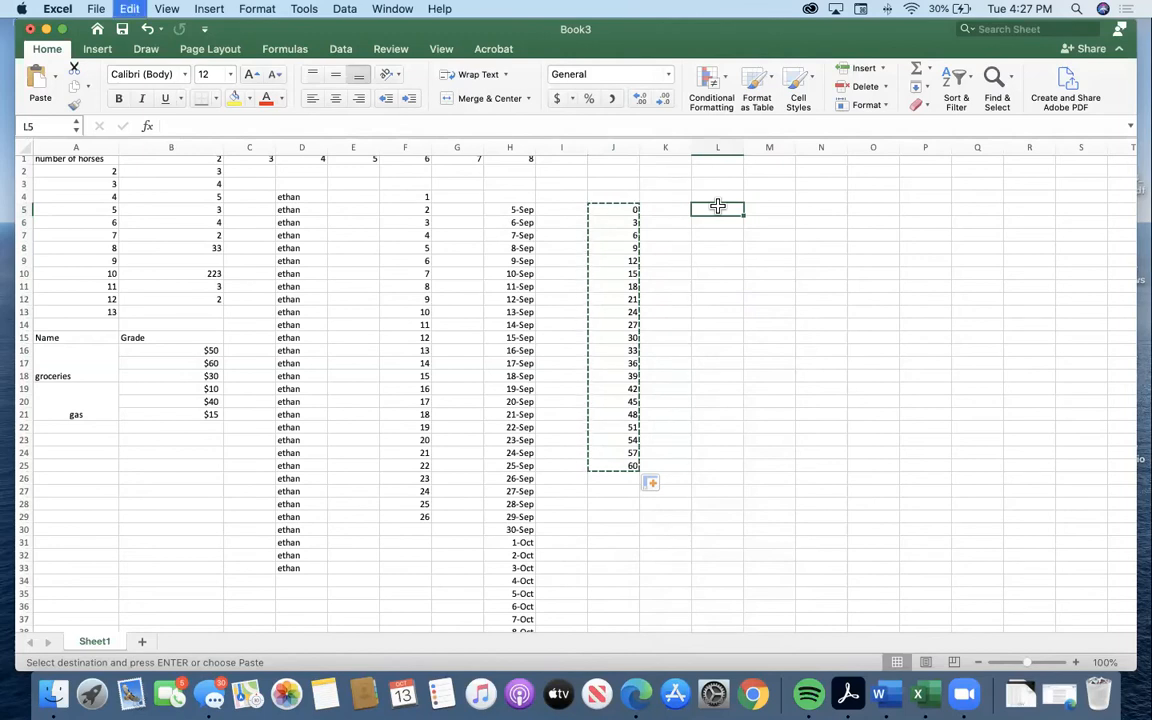
Enter the formula =5+5 in cell N5.
{"action": "left_click", "coordinate": [797, 285]}
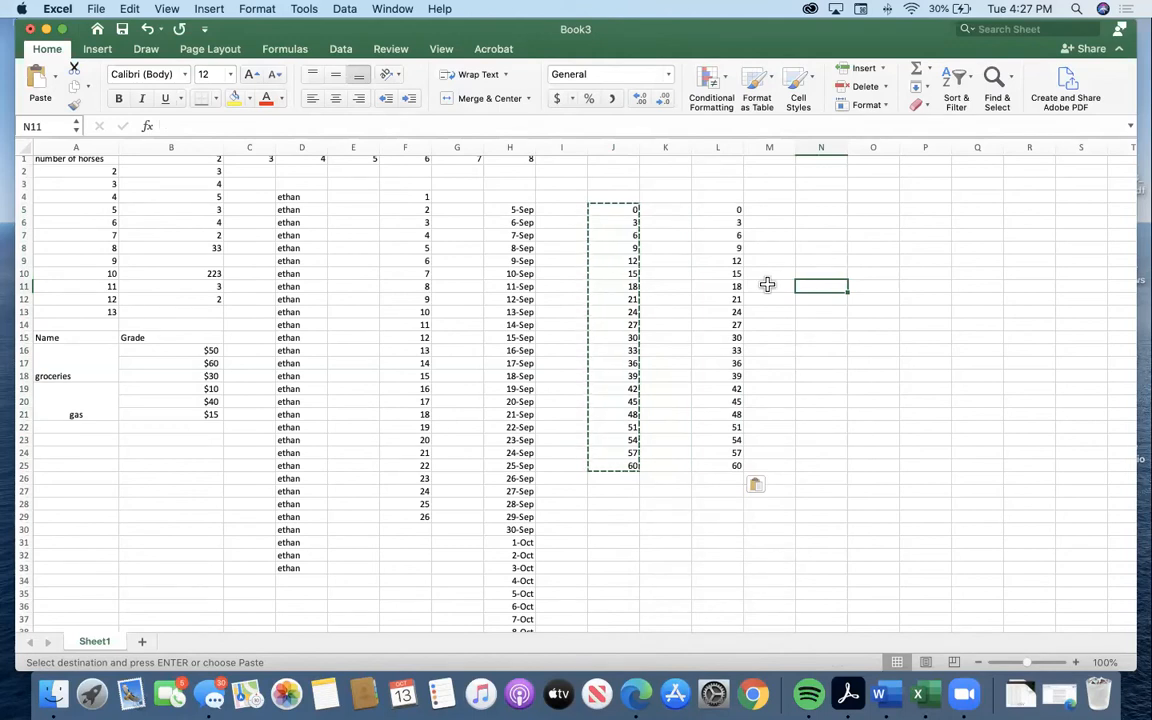
{"action": "scroll", "coordinate": [770, 260], "scroll_direction": "down", "scroll_amount": 3}
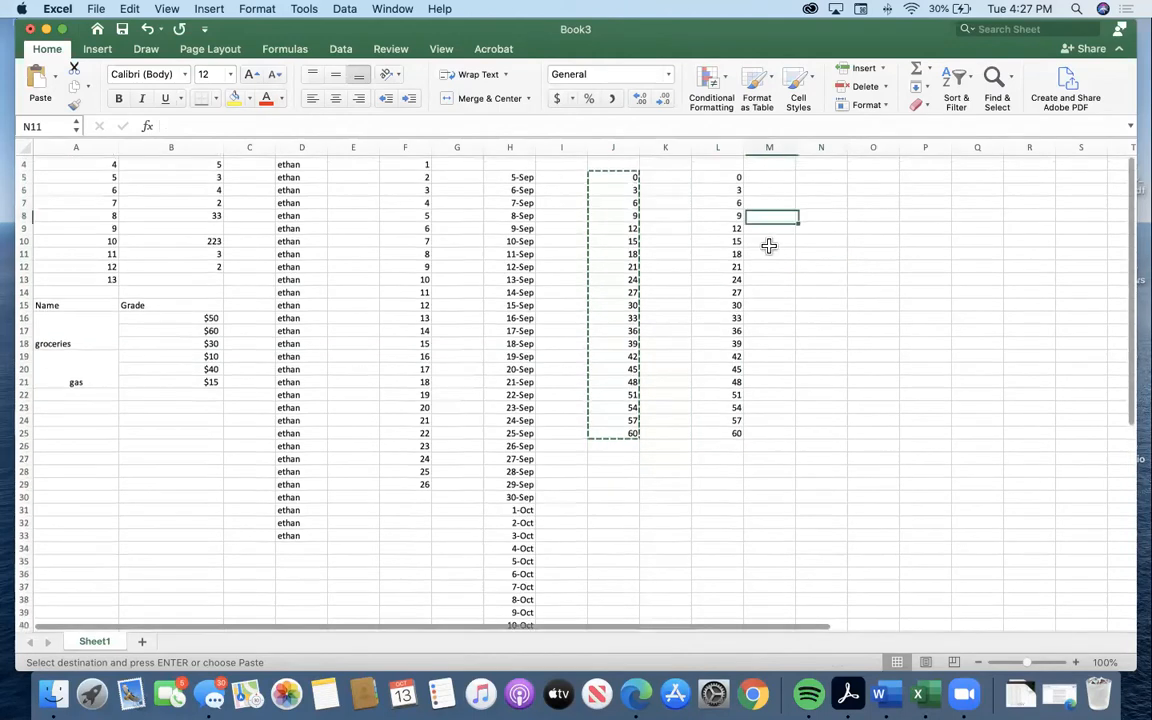
{"action": "scroll", "coordinate": [777, 216], "scroll_direction": "up", "scroll_amount": 3}
{"action": "left_click", "coordinate": [810, 211]}
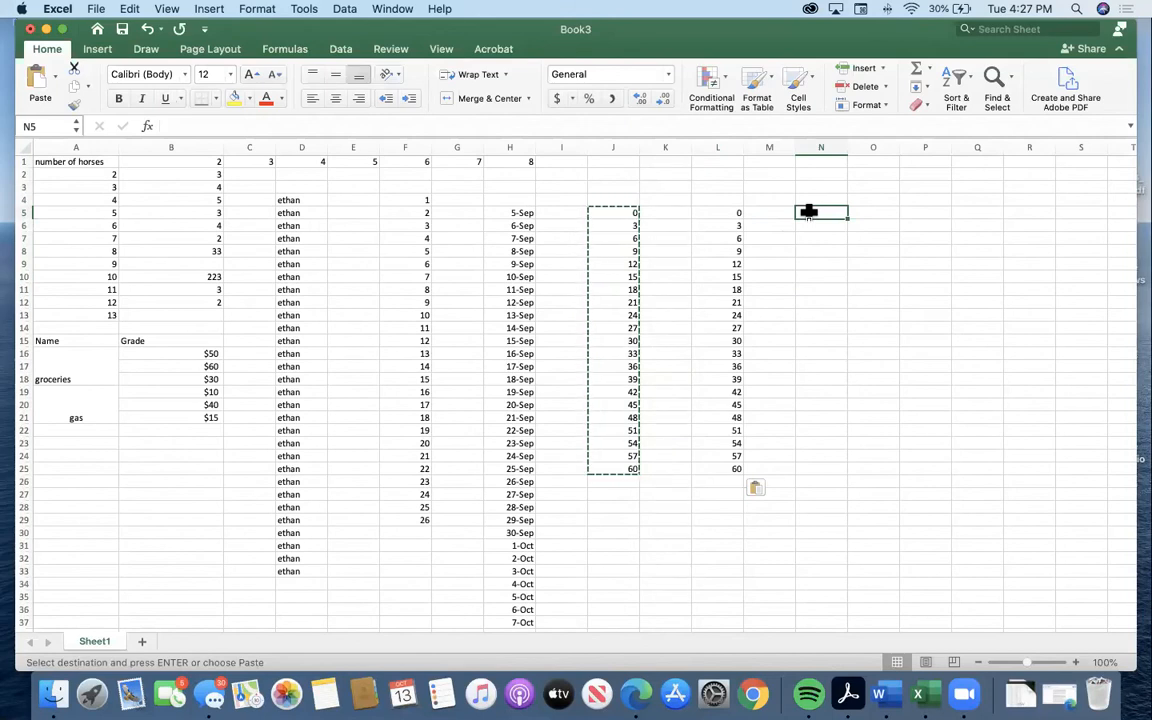
{"action": "type", "text": "=5+5"}
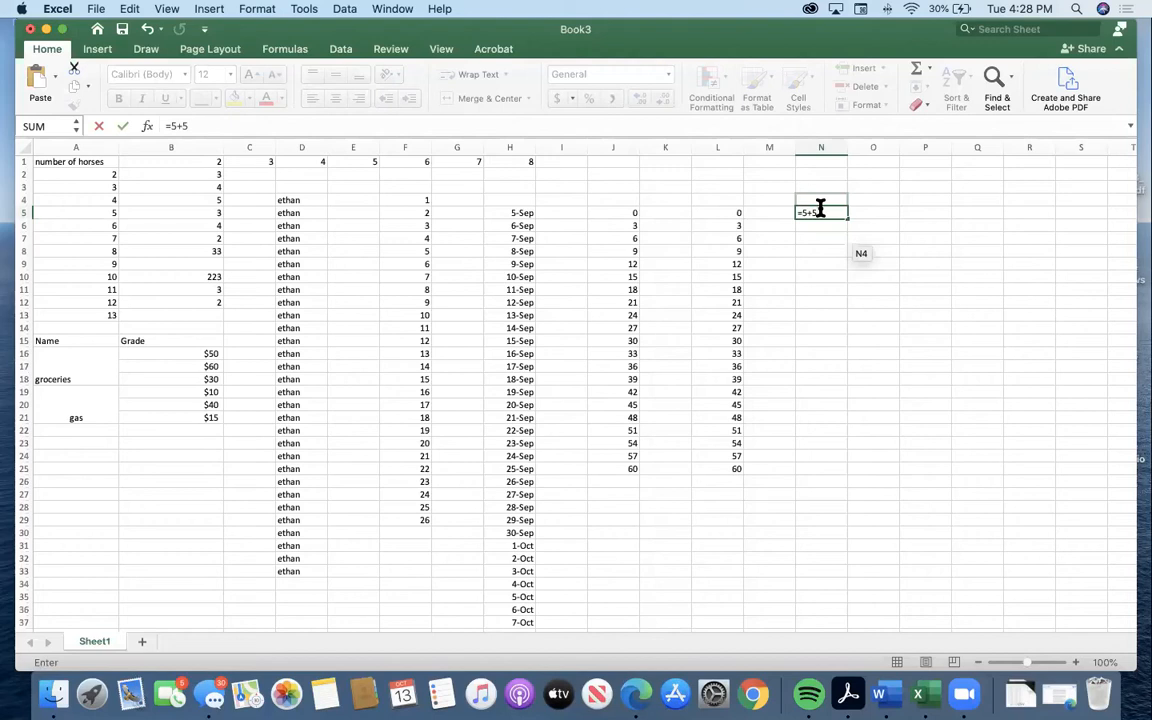
{"action": "key", "text": "Return"}
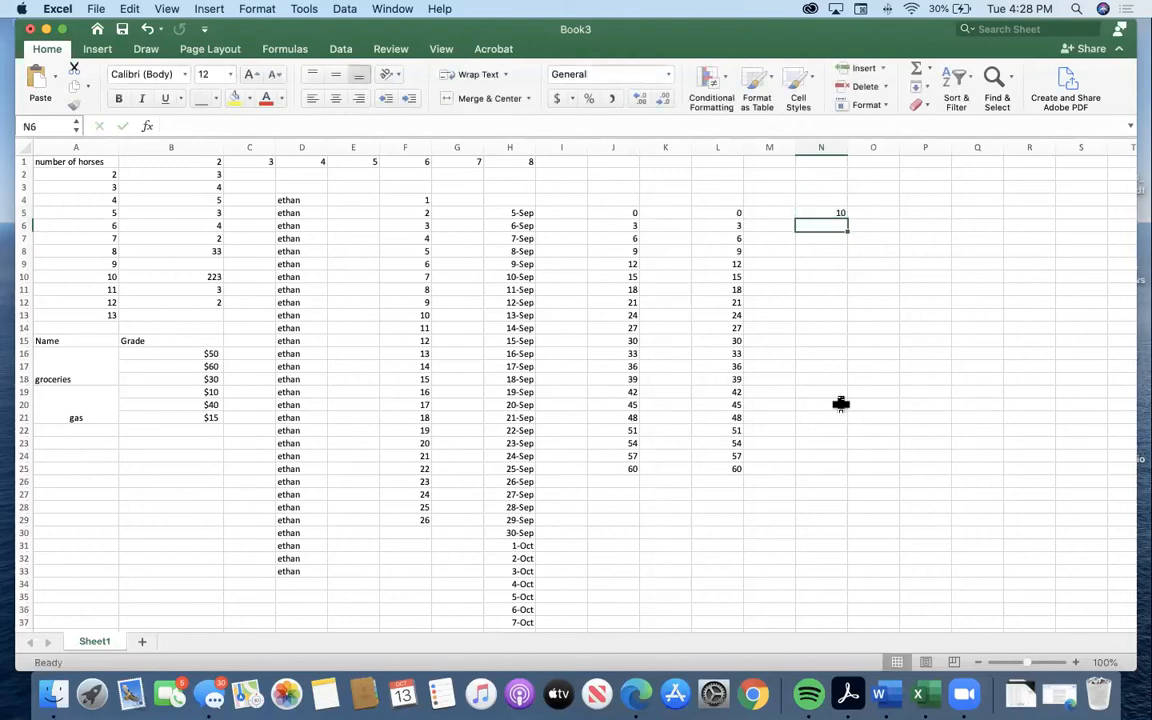
Extend the addition formula in cell N5 to =5+5+2.
{"action": "left_click", "coordinate": [831, 211]}
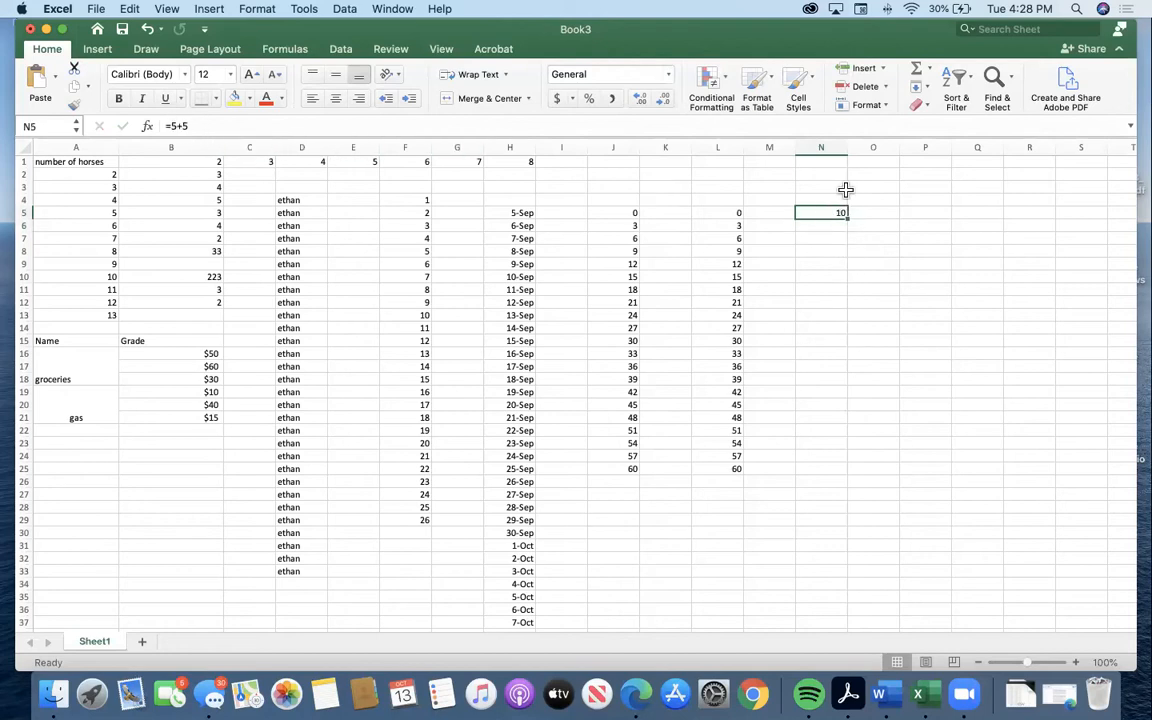
{"action": "left_click", "coordinate": [202, 126]}
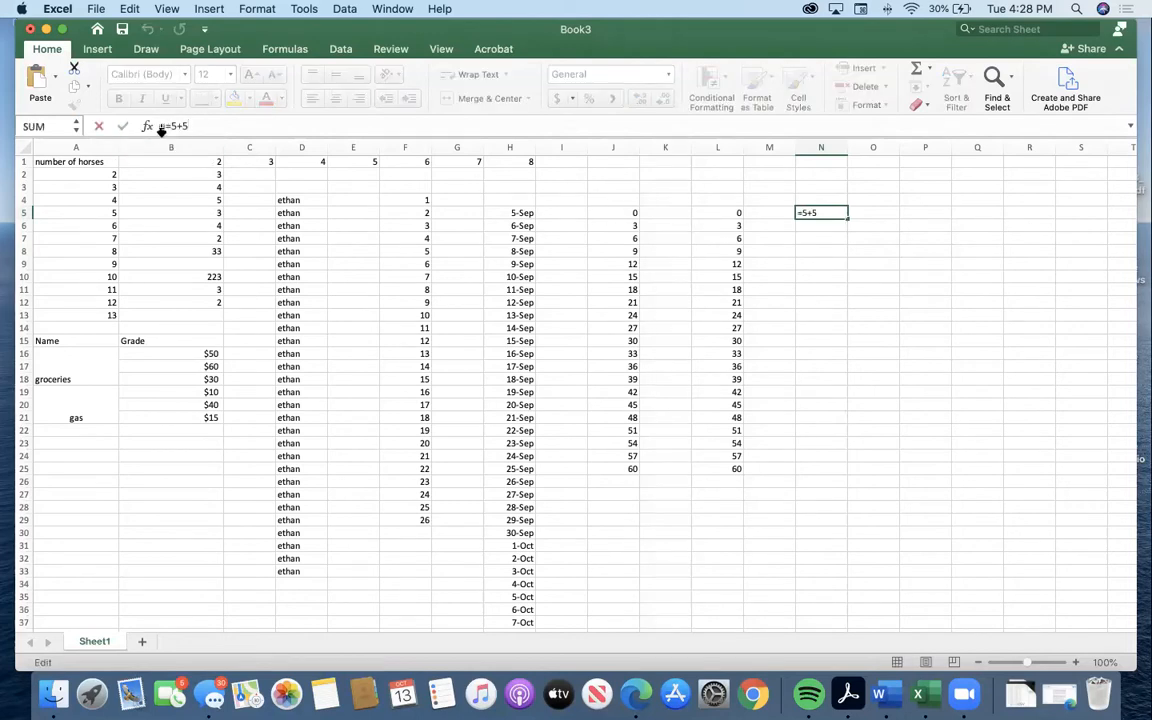
{"action": "left_click", "coordinate": [820, 251]}
{"action": "left_click", "coordinate": [818, 214]}
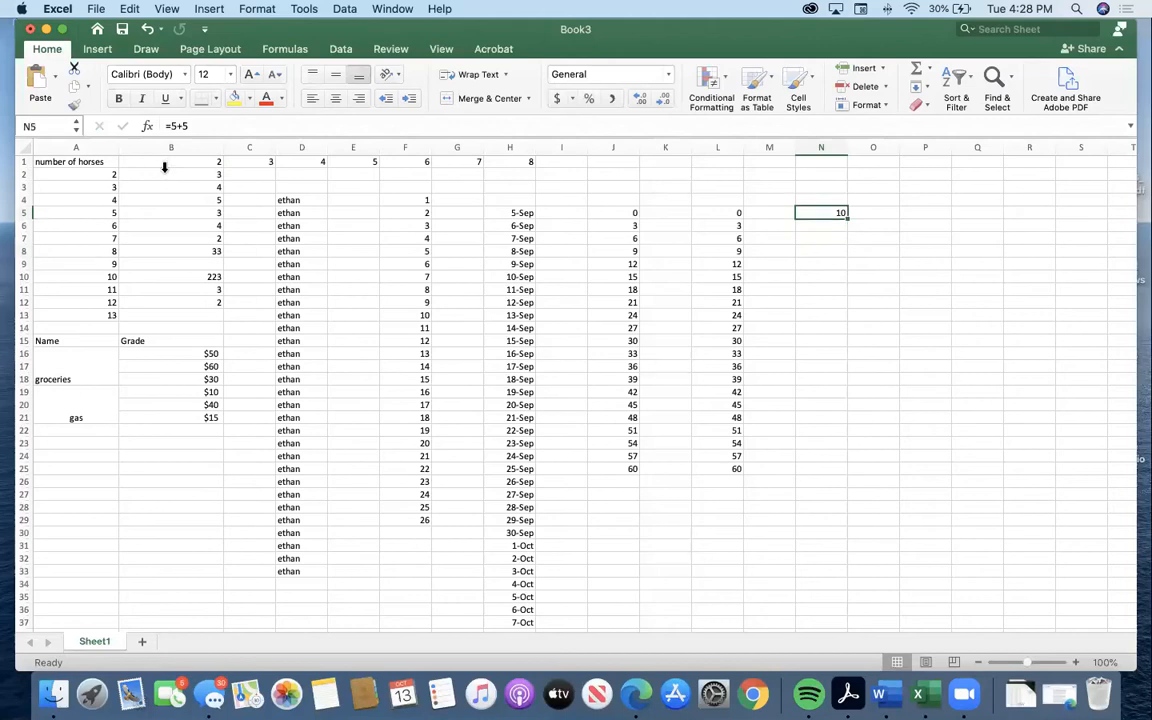
{"action": "double_click", "coordinate": [823, 211]}
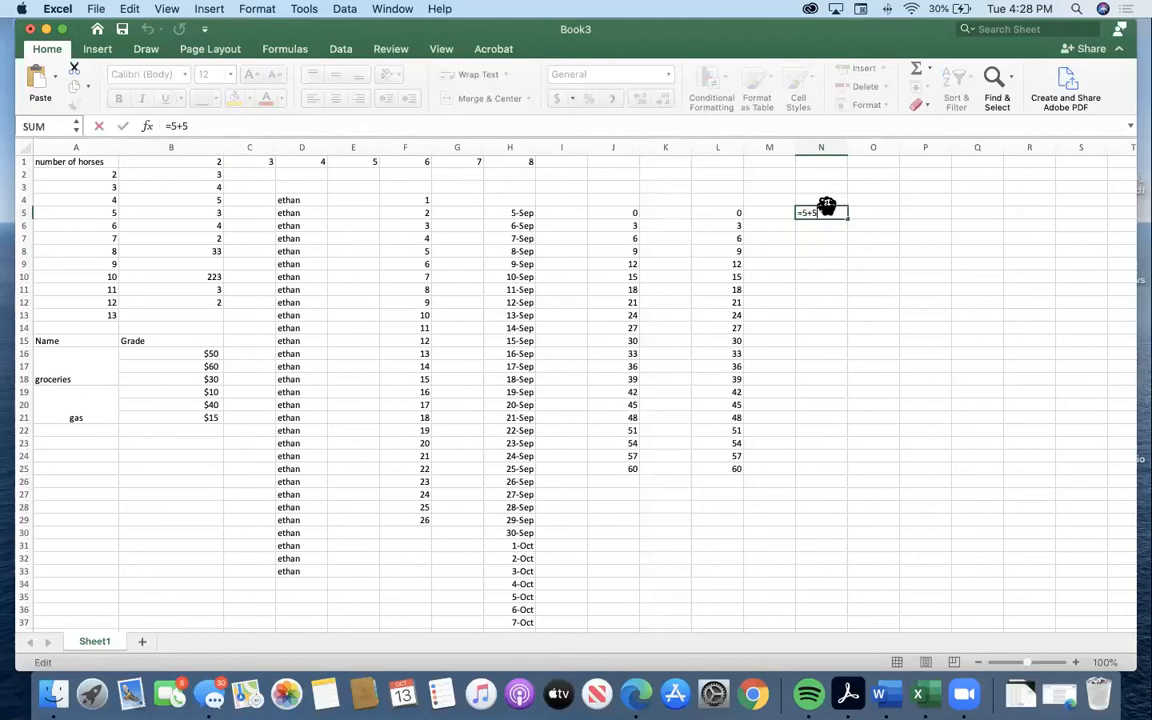
{"action": "left_click_drag", "start_coordinate": [826, 206], "coordinate": [831, 230]}
{"action": "type", "text": "+2"}
{"action": "key", "text": "Return"}
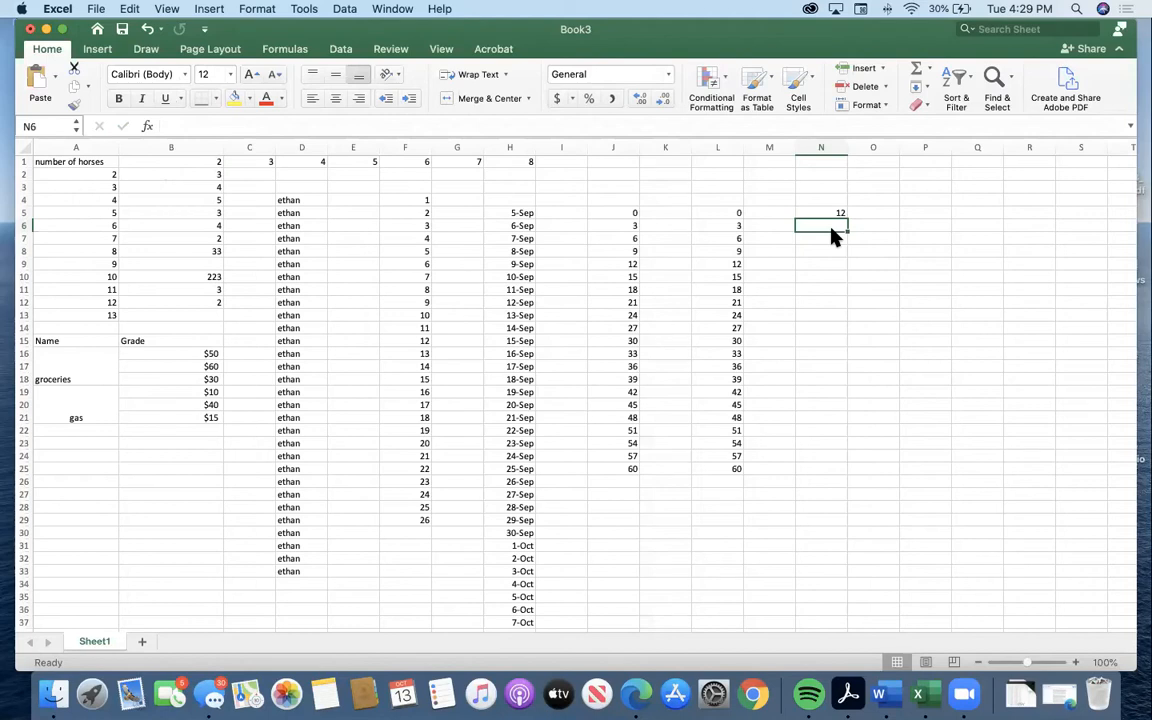
Try to total the pasted number series in cell L26 with the formula =L5:L25.
{"action": "left_click", "coordinate": [734, 479]}
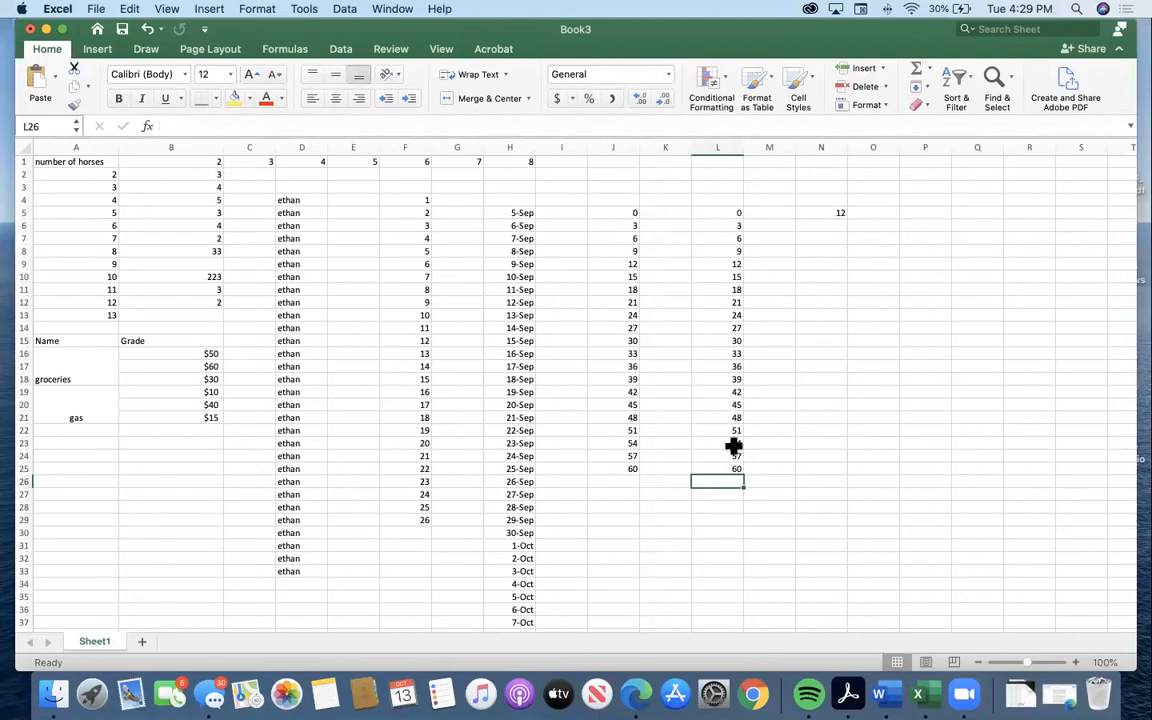
{"action": "type", "text": "="}
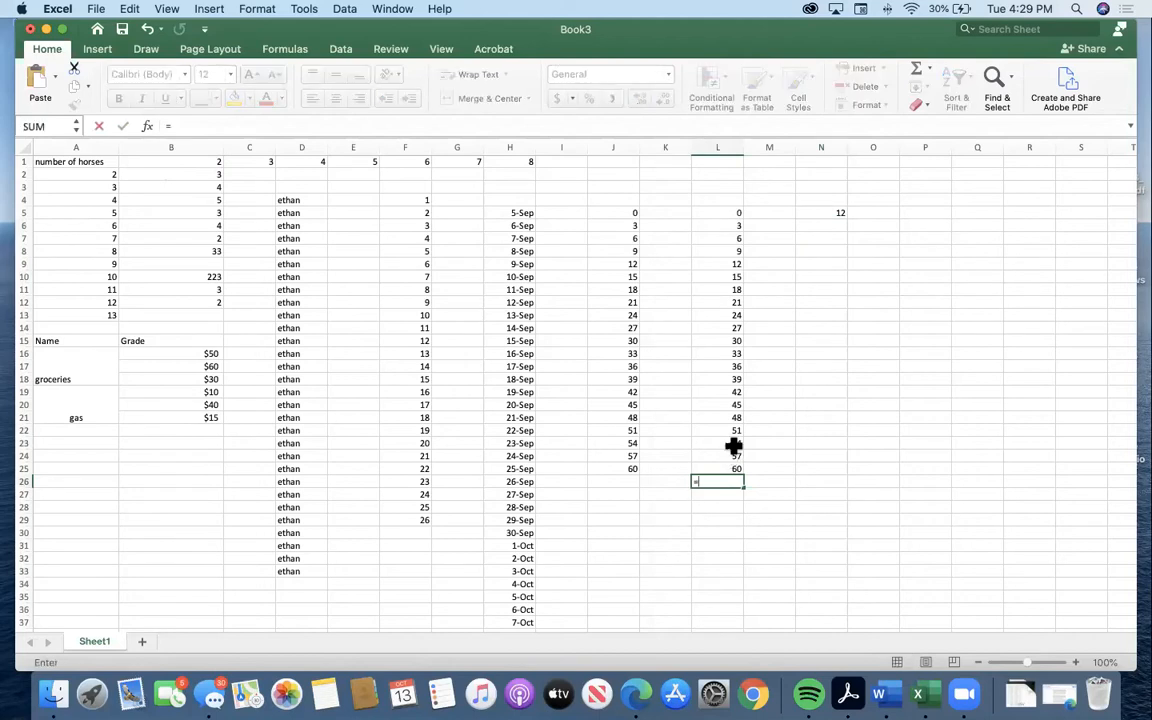
{"action": "left_click", "coordinate": [737, 213]}
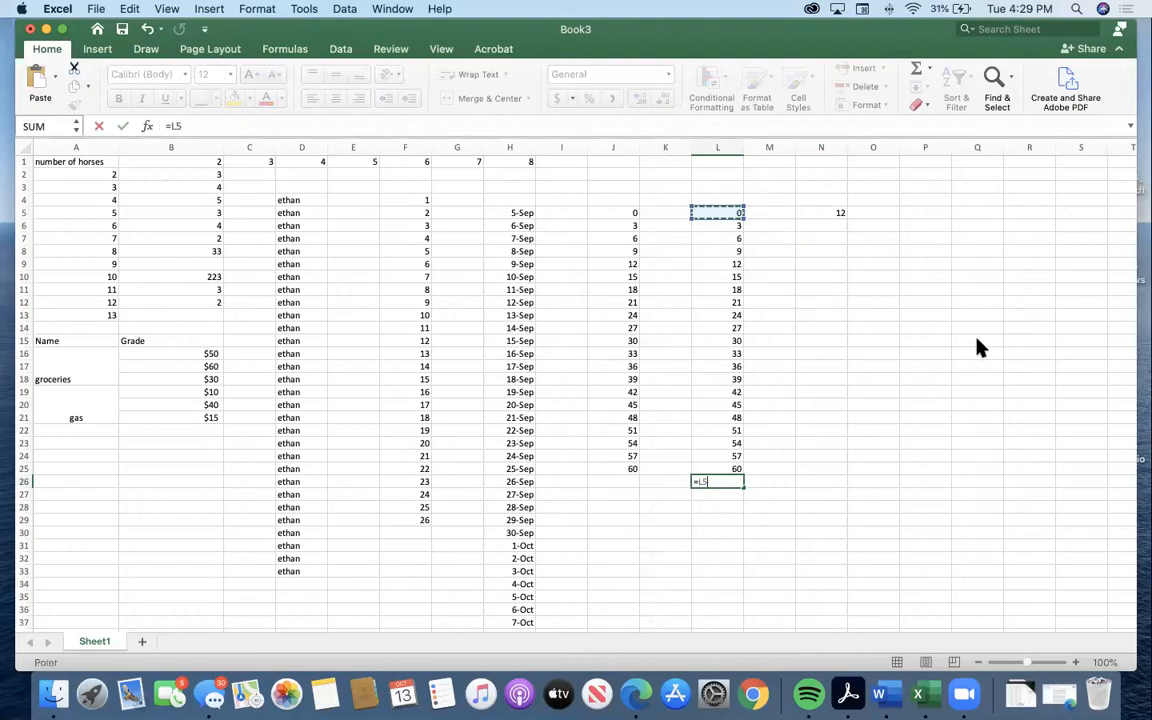
{"action": "left_click_drag", "start_coordinate": [738, 216], "coordinate": [735, 466]}
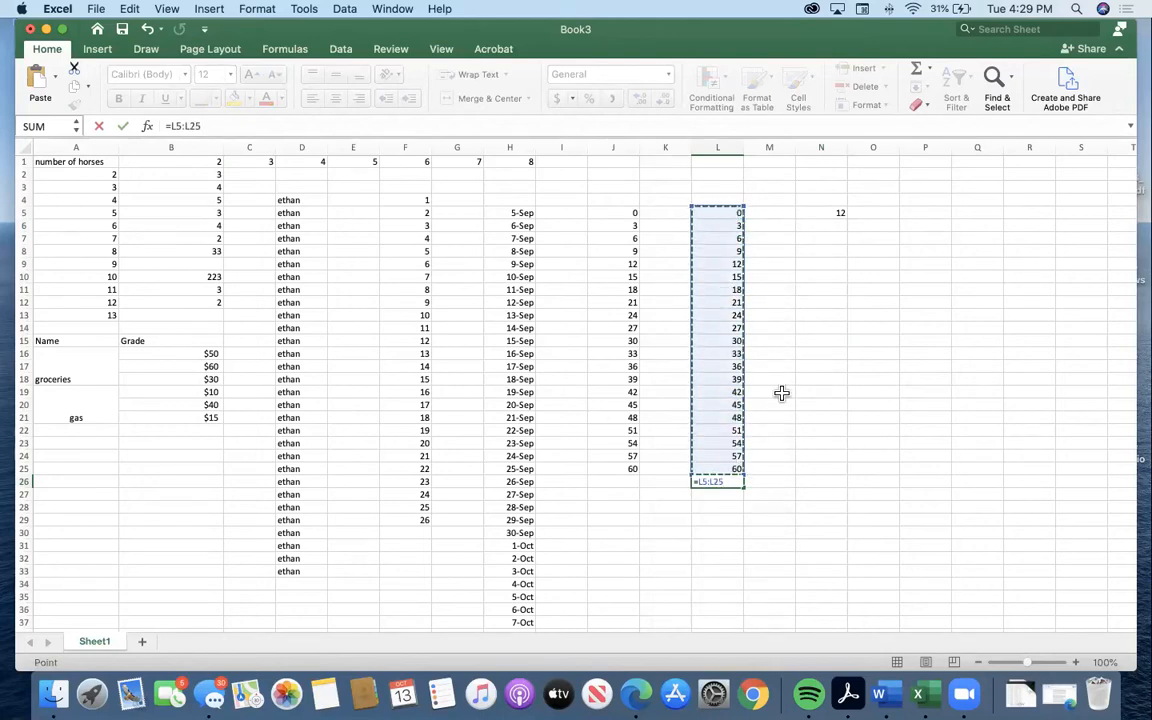
{"action": "key", "text": "Return"}
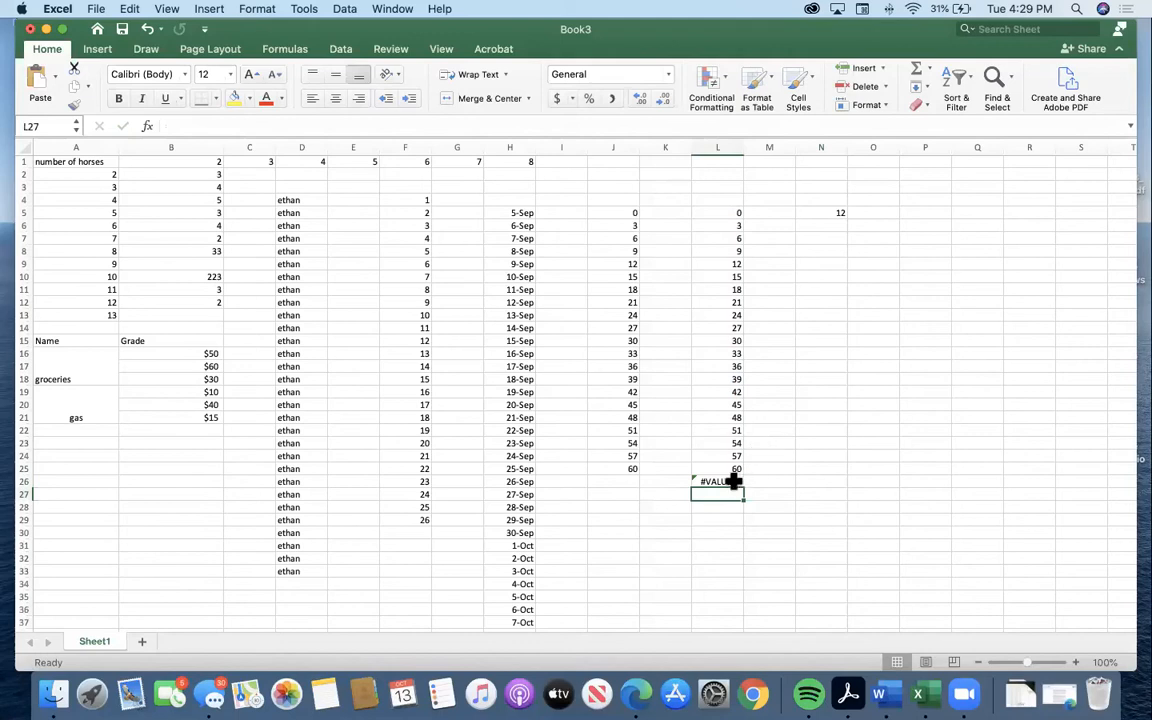
Try to total the series in cell L26 again by adding the range L6:L25 to L5.
{"action": "left_click", "coordinate": [734, 481]}
{"action": "type", "text": "="}
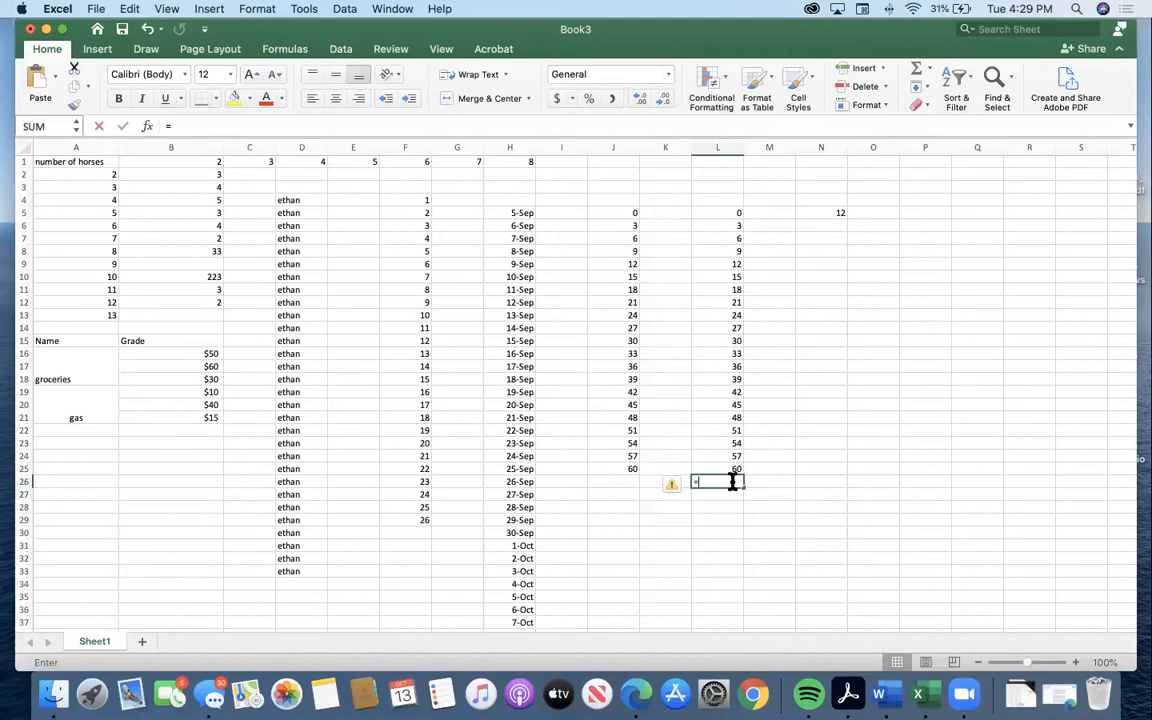
{"action": "left_click", "coordinate": [733, 213]}
{"action": "type", "text": "+"}
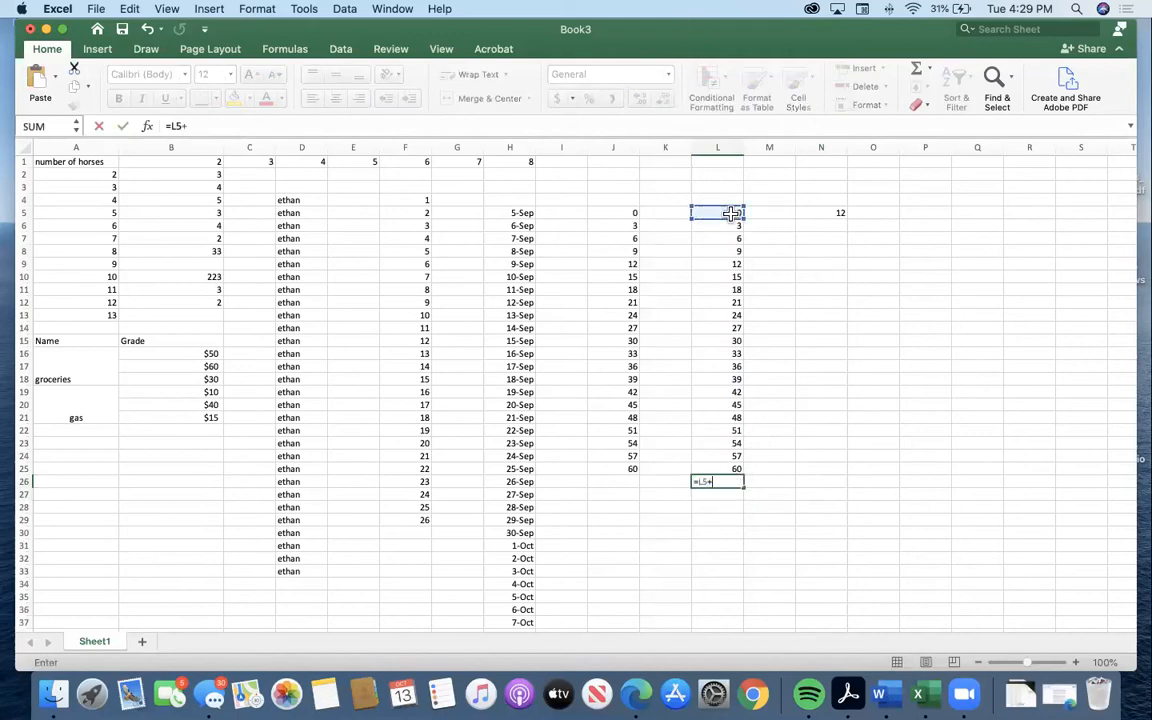
{"action": "left_click_drag", "start_coordinate": [730, 228], "coordinate": [738, 470]}
{"action": "key", "text": "Return"}
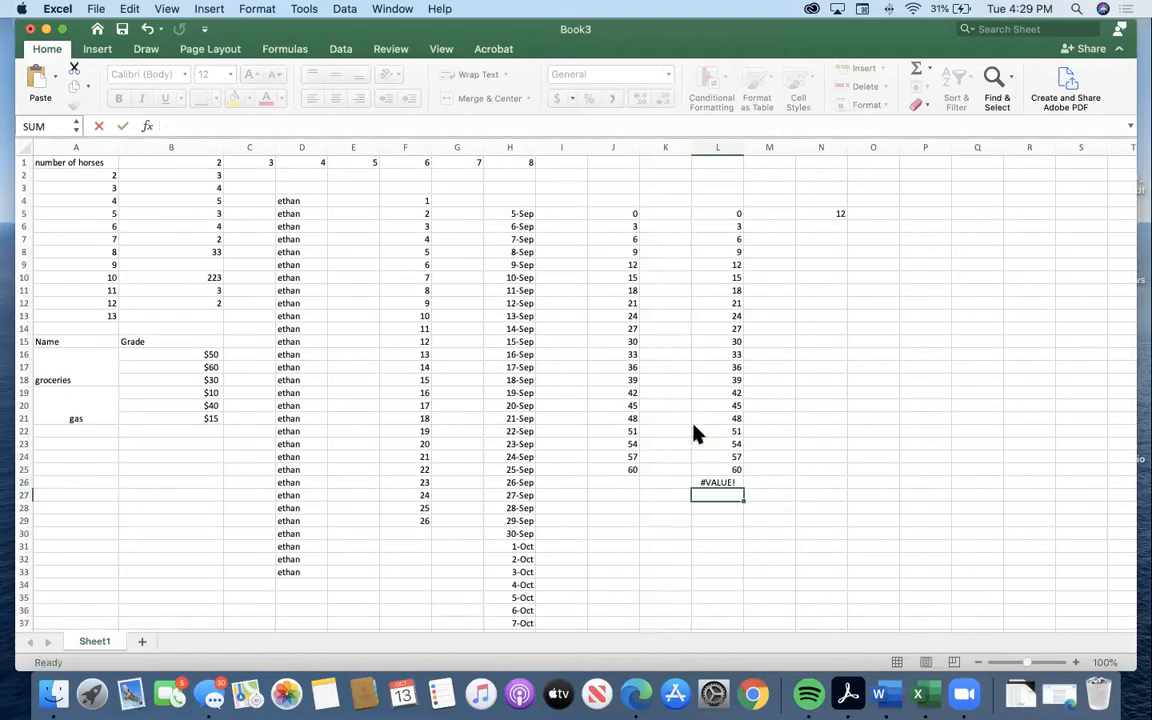
Replace the formula in L26 with =L5+L6+L7+L8 and reopen the cell to review its references.
{"action": "left_click", "coordinate": [714, 479]}
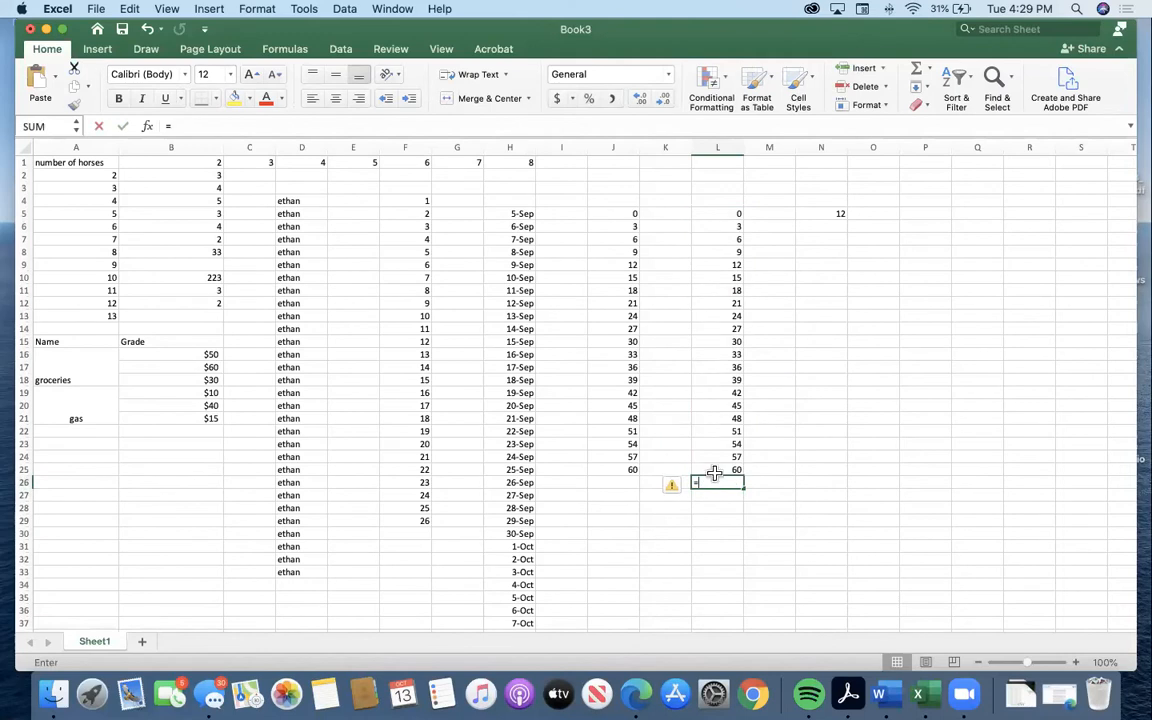
{"action": "type", "text": "="}
{"action": "left_click", "coordinate": [733, 213]}
{"action": "type", "text": "+"}
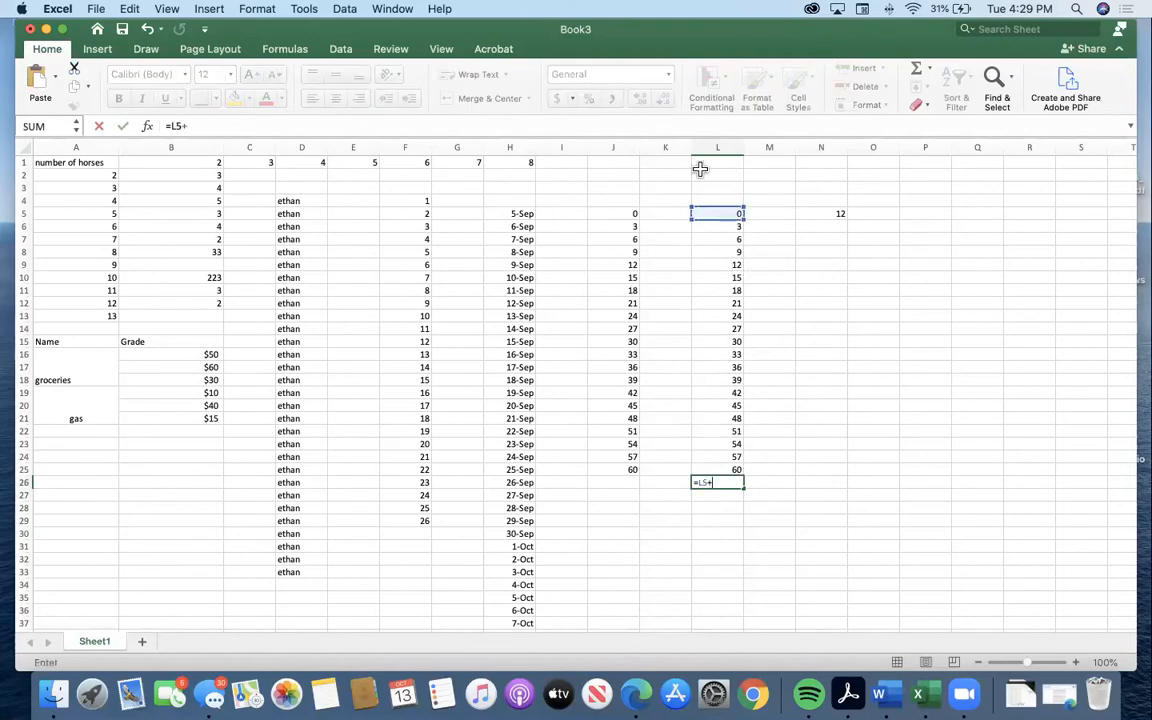
{"action": "left_click", "coordinate": [725, 225]}
{"action": "type", "text": "+"}
{"action": "left_click", "coordinate": [712, 238]}
{"action": "type", "text": "+"}
{"action": "left_click", "coordinate": [714, 253]}
{"action": "key", "text": "Return"}
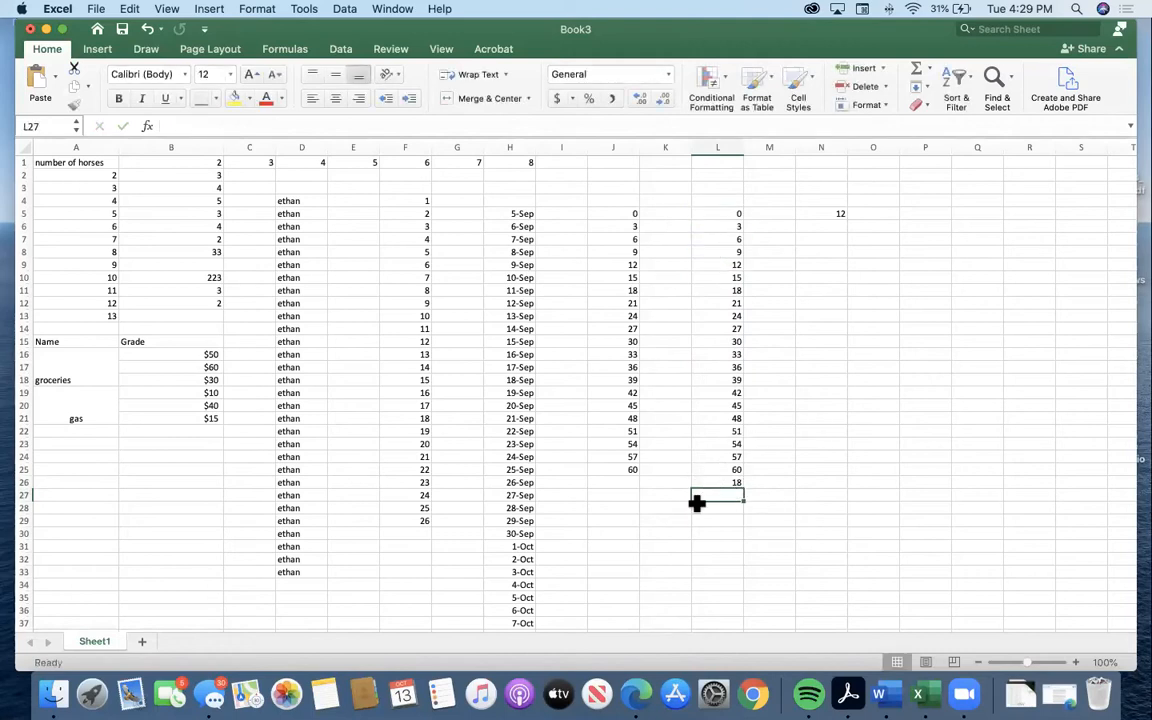
{"action": "left_click", "coordinate": [731, 481]}
{"action": "double_click", "coordinate": [731, 482]}
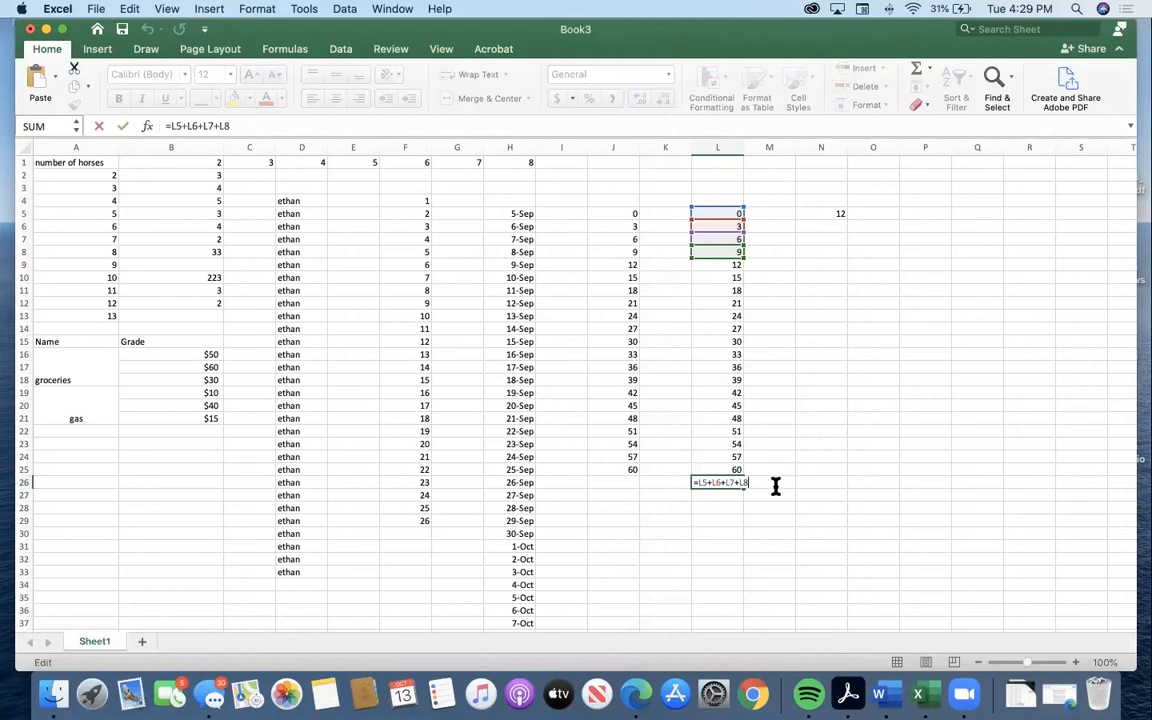
Enter the formula =L6+L7*L8 in cell M26, combining addition and multiplication of cell references.
{"action": "left_click", "coordinate": [774, 483]}
{"action": "type", "text": "="}
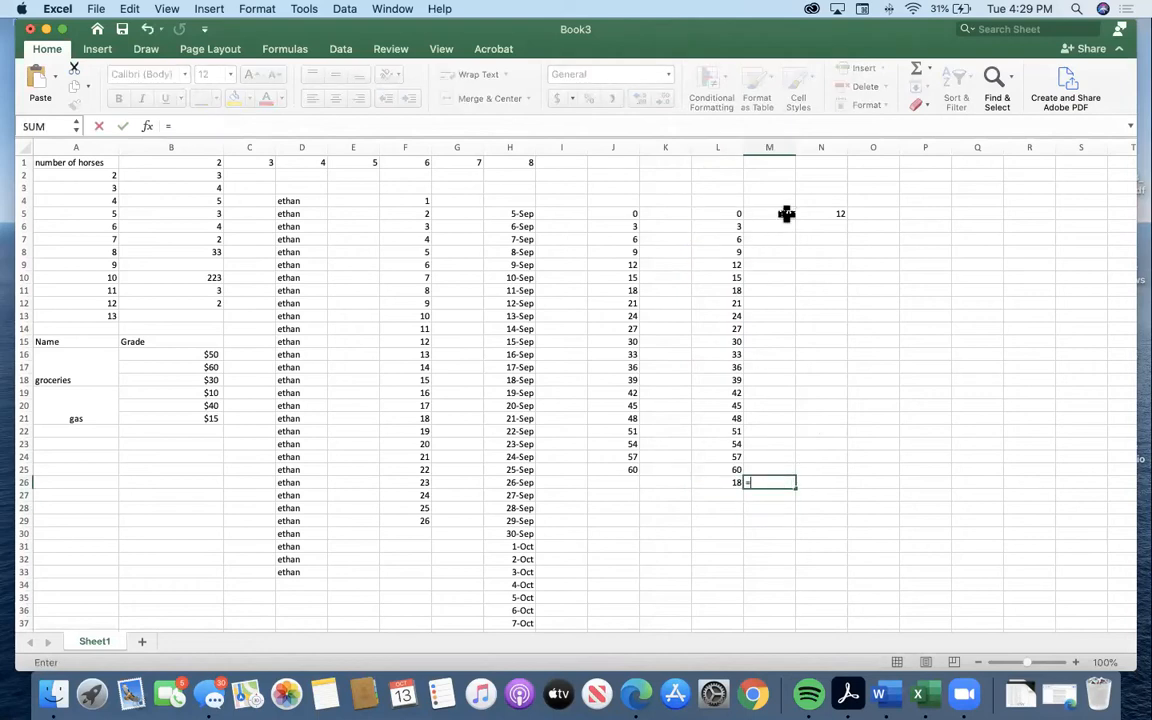
{"action": "left_click", "coordinate": [733, 224]}
{"action": "type", "text": "+"}
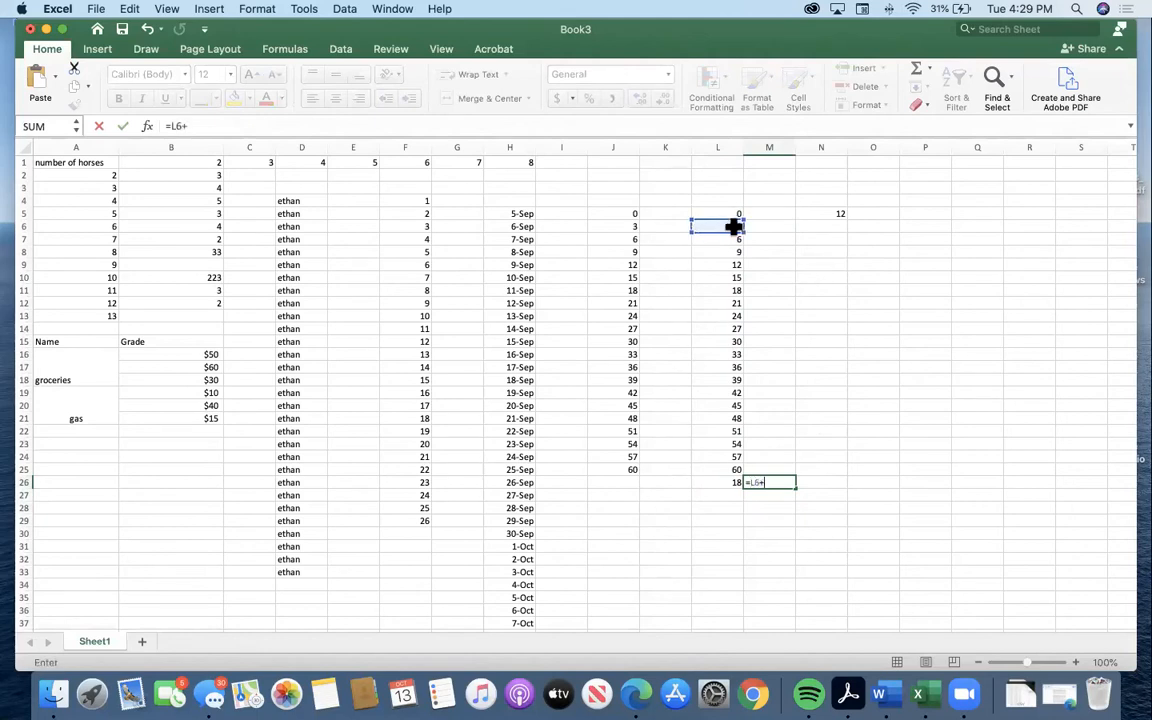
{"action": "left_click", "coordinate": [731, 236]}
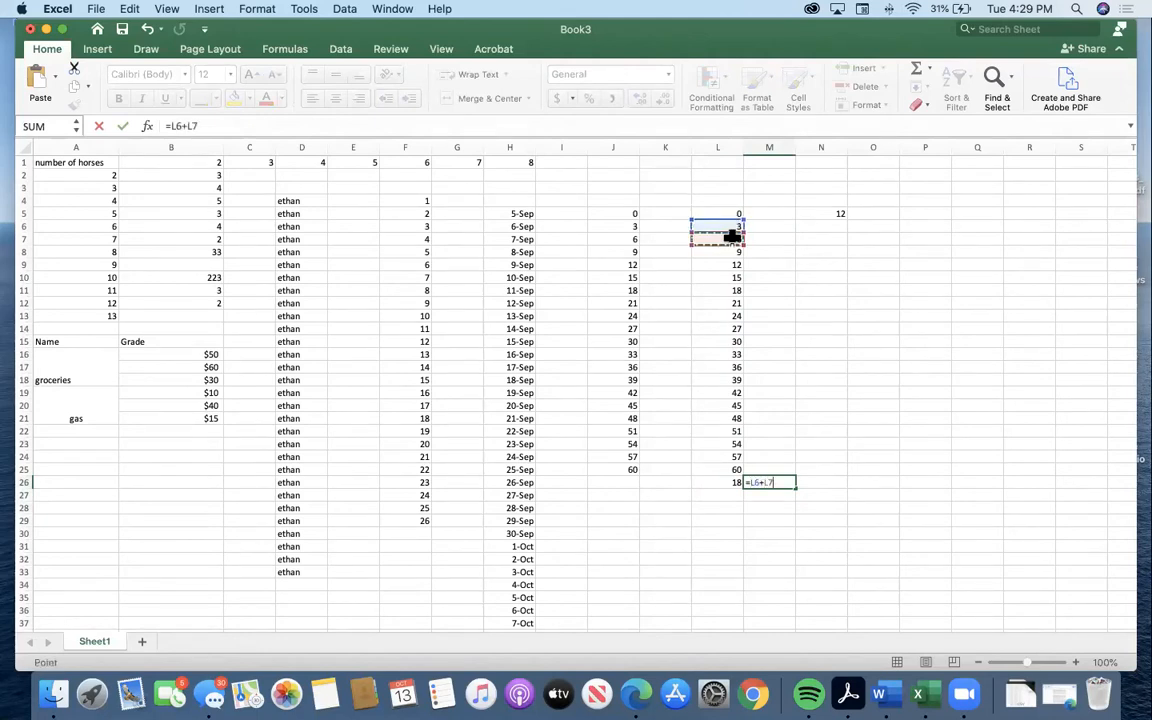
{"action": "type", "text": "*"}
{"action": "left_click", "coordinate": [738, 250]}
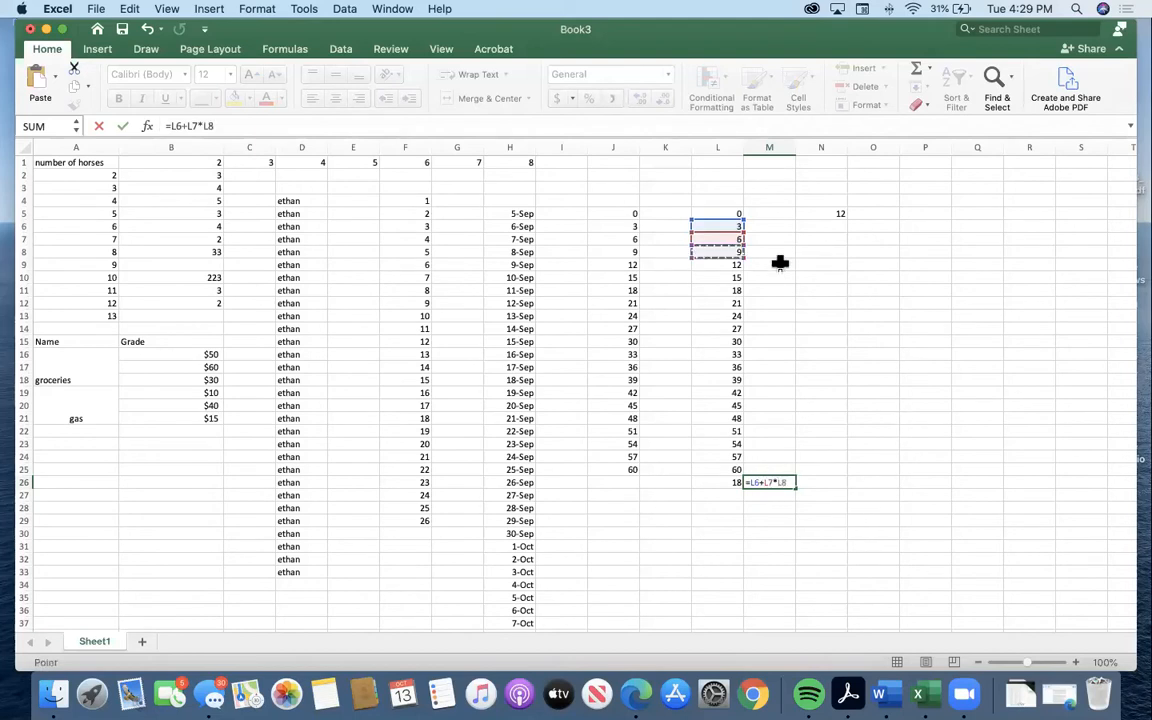
{"action": "key", "text": "Return"}
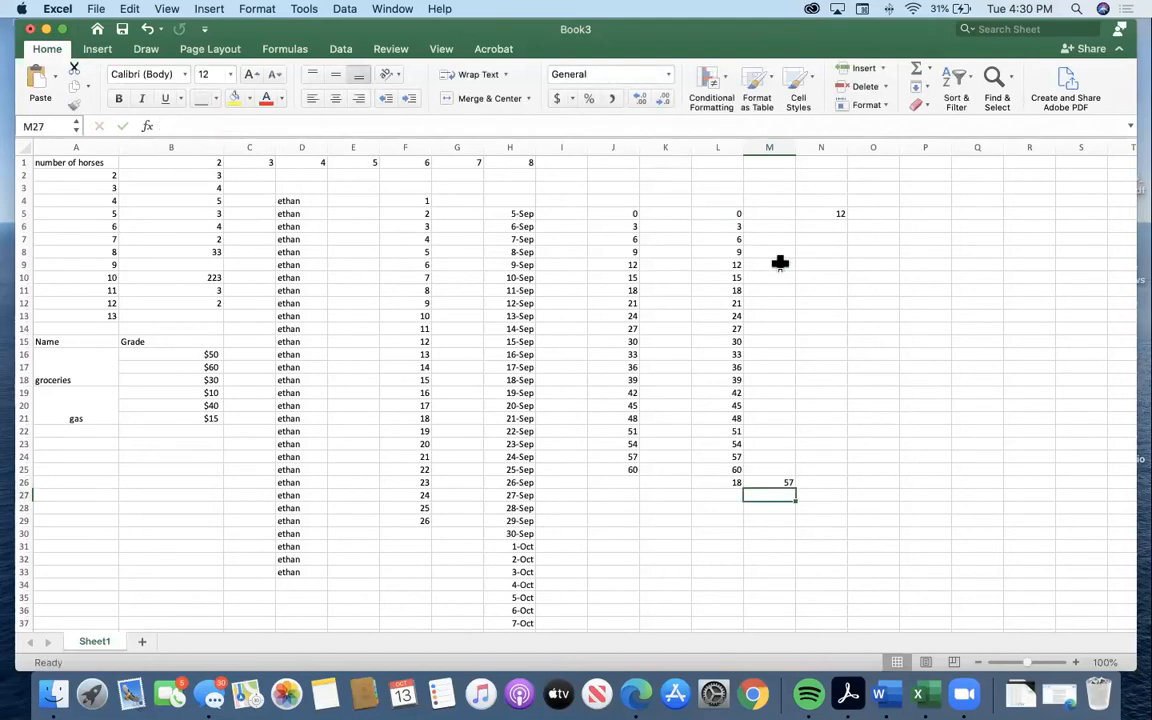
{"action": "left_click", "coordinate": [782, 481]}
{"action": "key", "text": "super+Up"}
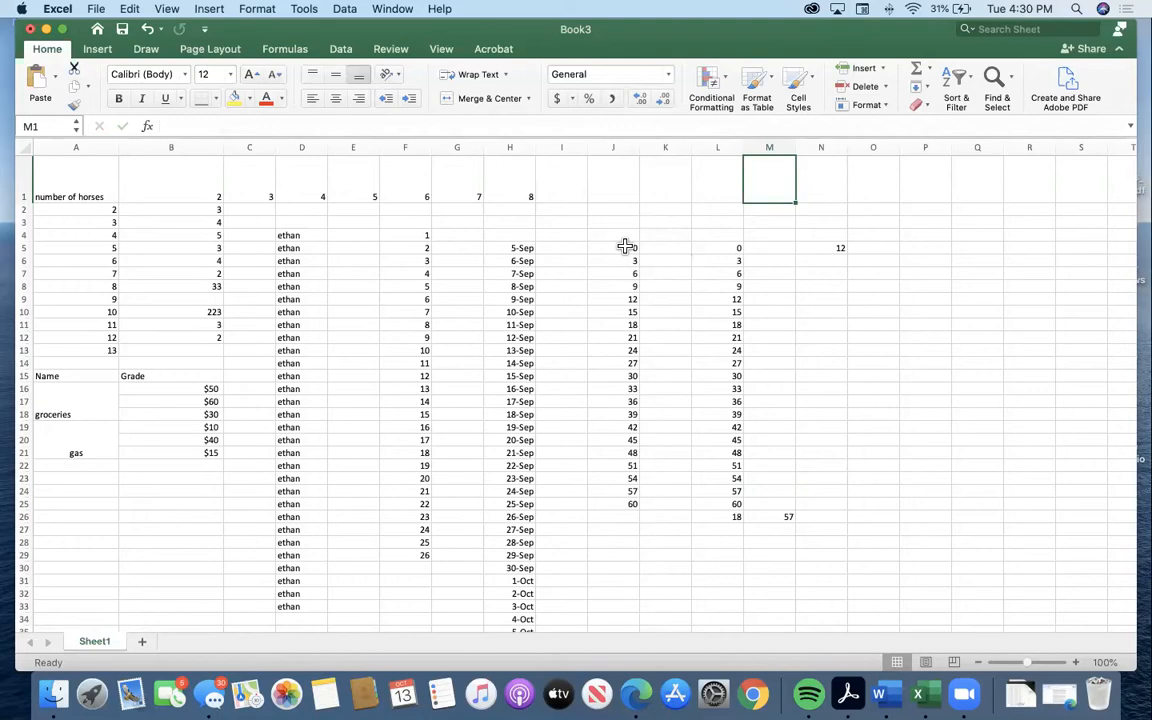
Total the range J5:J25 in cell J26 with the Sum function and inspect the resulting formula.
{"action": "left_click_drag", "start_coordinate": [627, 247], "coordinate": [636, 500]}
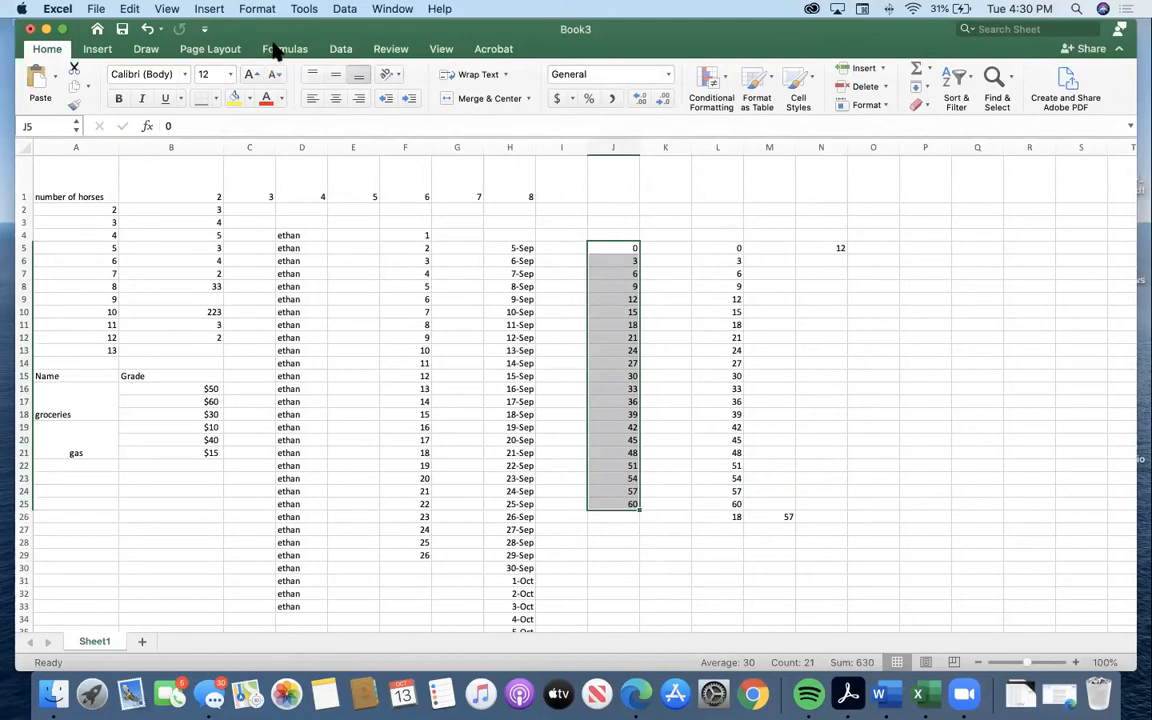
{"action": "left_click", "coordinate": [928, 68]}
{"action": "left_click", "coordinate": [927, 70]}
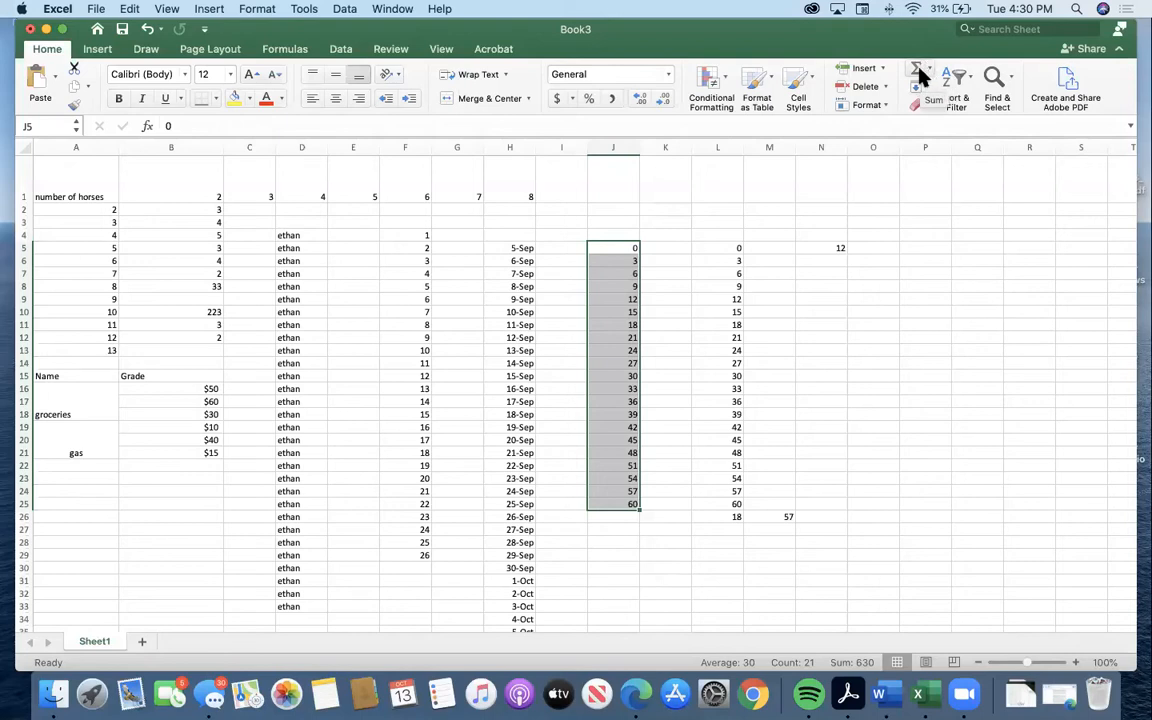
{"action": "left_click", "coordinate": [922, 78]}
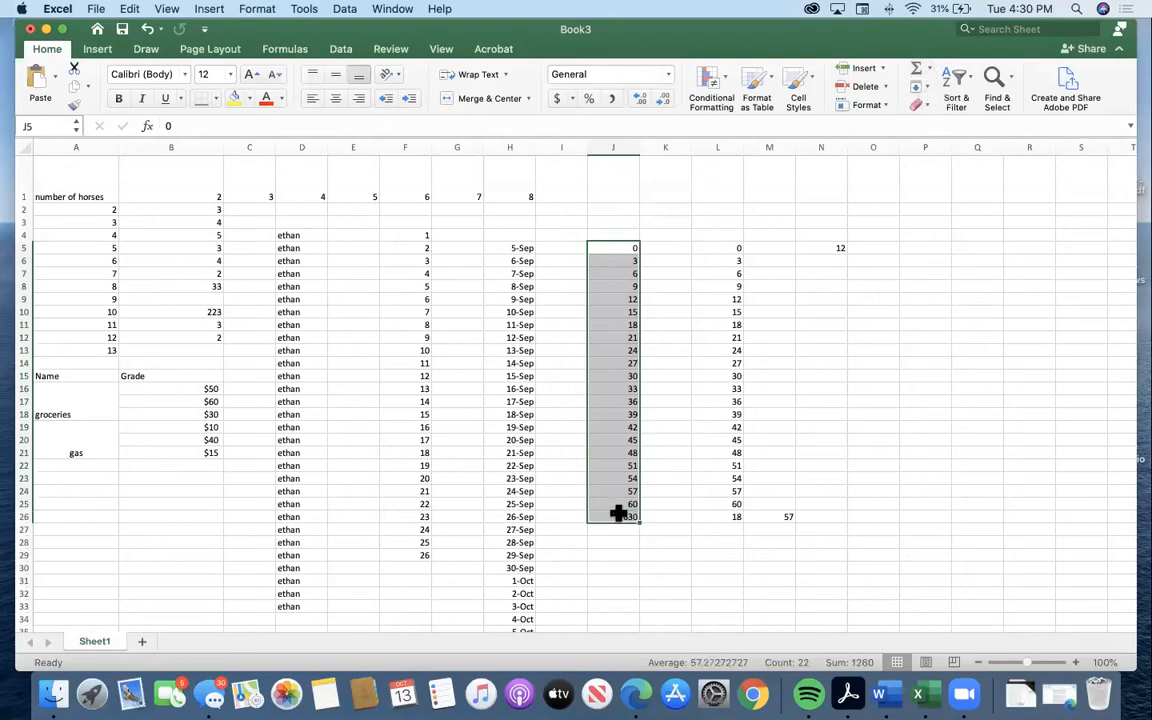
{"action": "left_click", "coordinate": [929, 69]}
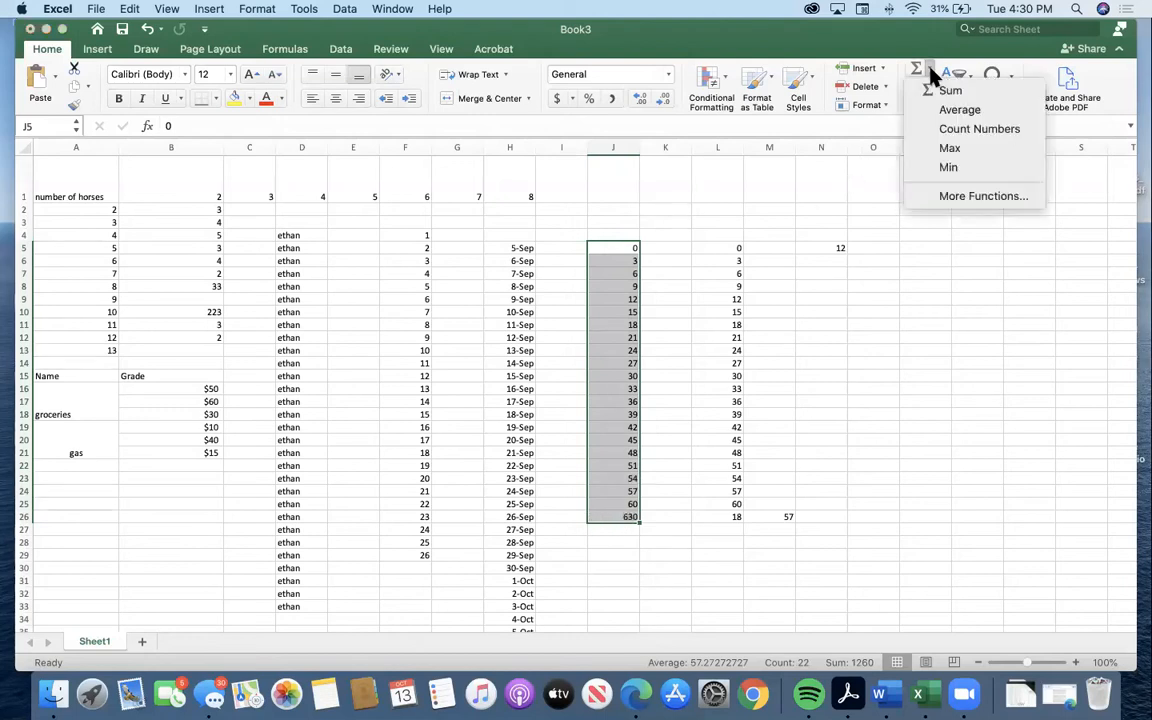
{"action": "left_click", "coordinate": [612, 513]}
{"action": "left_click", "coordinate": [634, 539]}
{"action": "left_click", "coordinate": [632, 526]}
{"action": "left_click", "coordinate": [631, 517]}
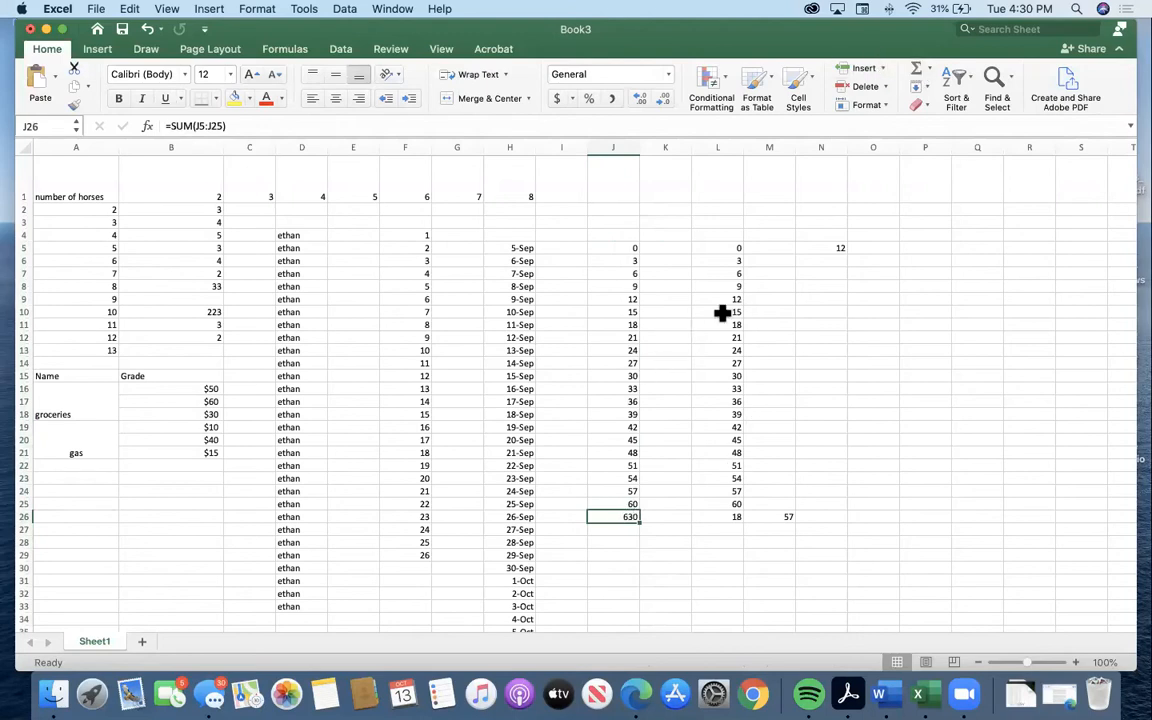
Total the range L5:L26 in cell L27 with the Sum function.
{"action": "left_click_drag", "start_coordinate": [728, 247], "coordinate": [727, 518]}
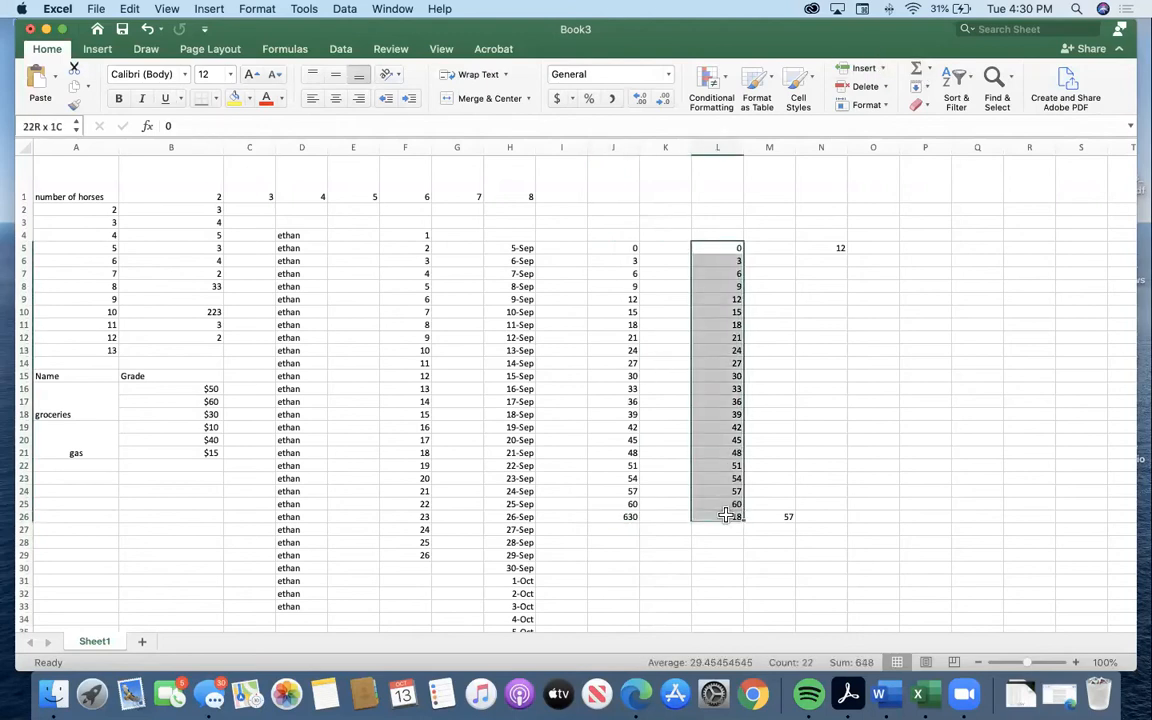
{"action": "left_click", "coordinate": [916, 78]}
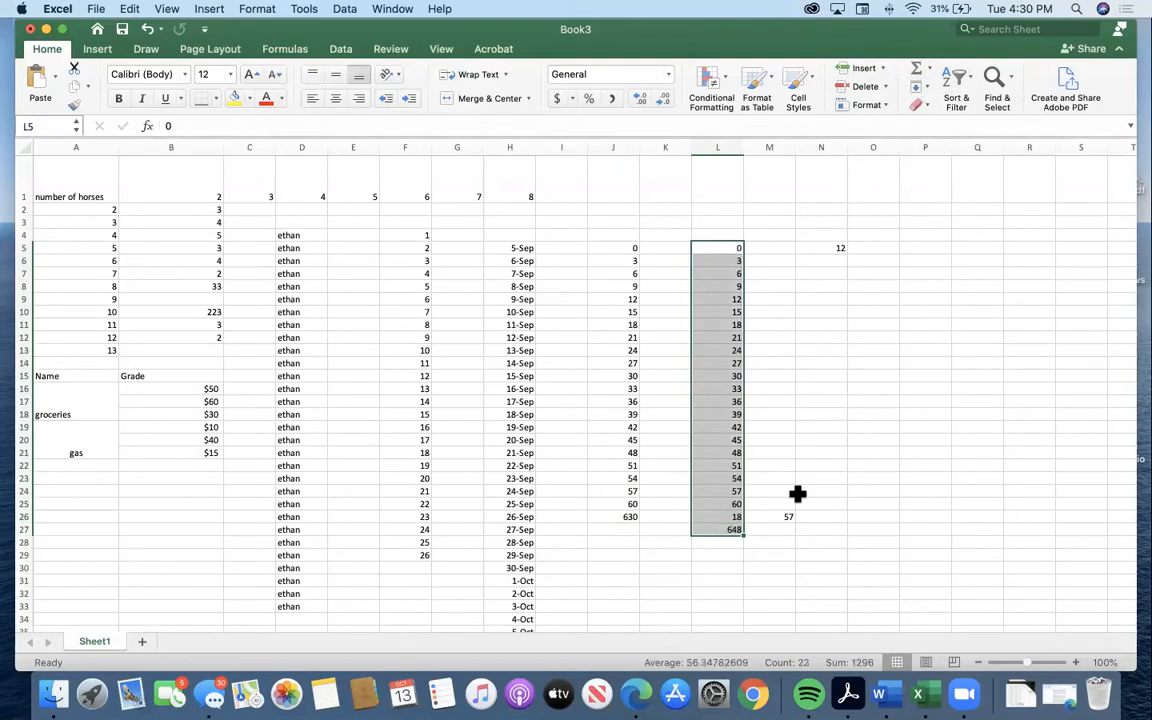
Clear the sum in cell L27 and calculate the average of L5:L26 there with the Average function.
{"action": "left_click", "coordinate": [735, 540]}
{"action": "left_click", "coordinate": [728, 530]}
{"action": "key", "text": "Delete"}
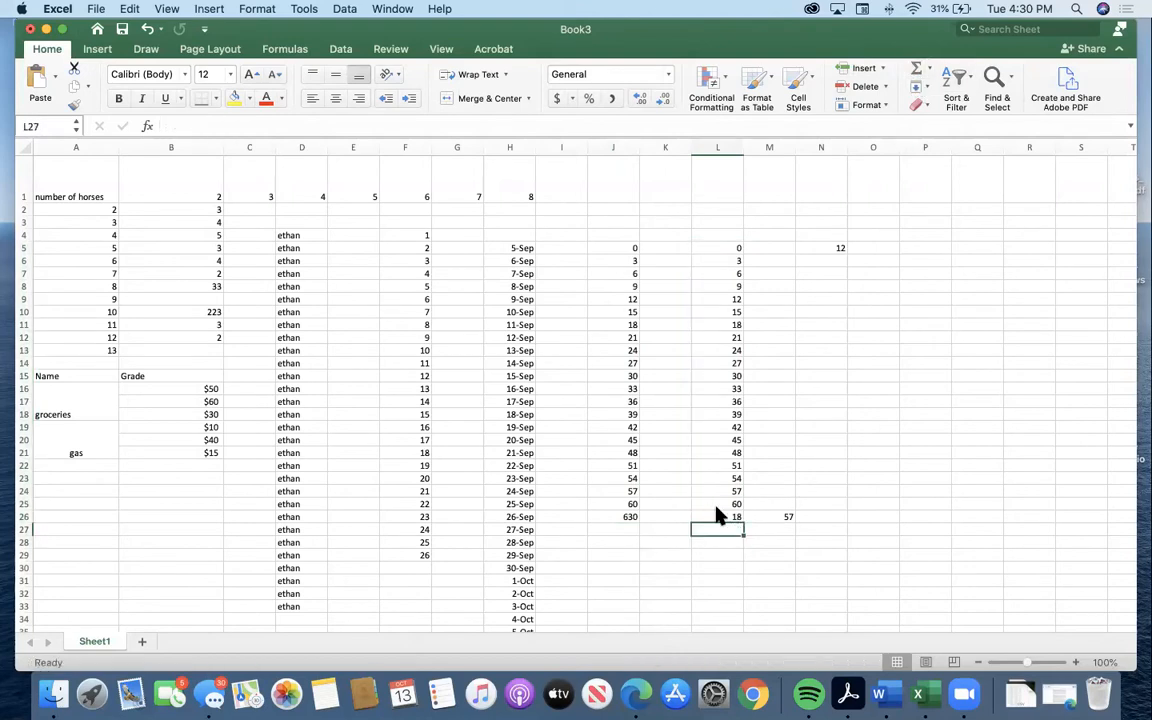
{"action": "left_click_drag", "start_coordinate": [737, 247], "coordinate": [738, 514]}
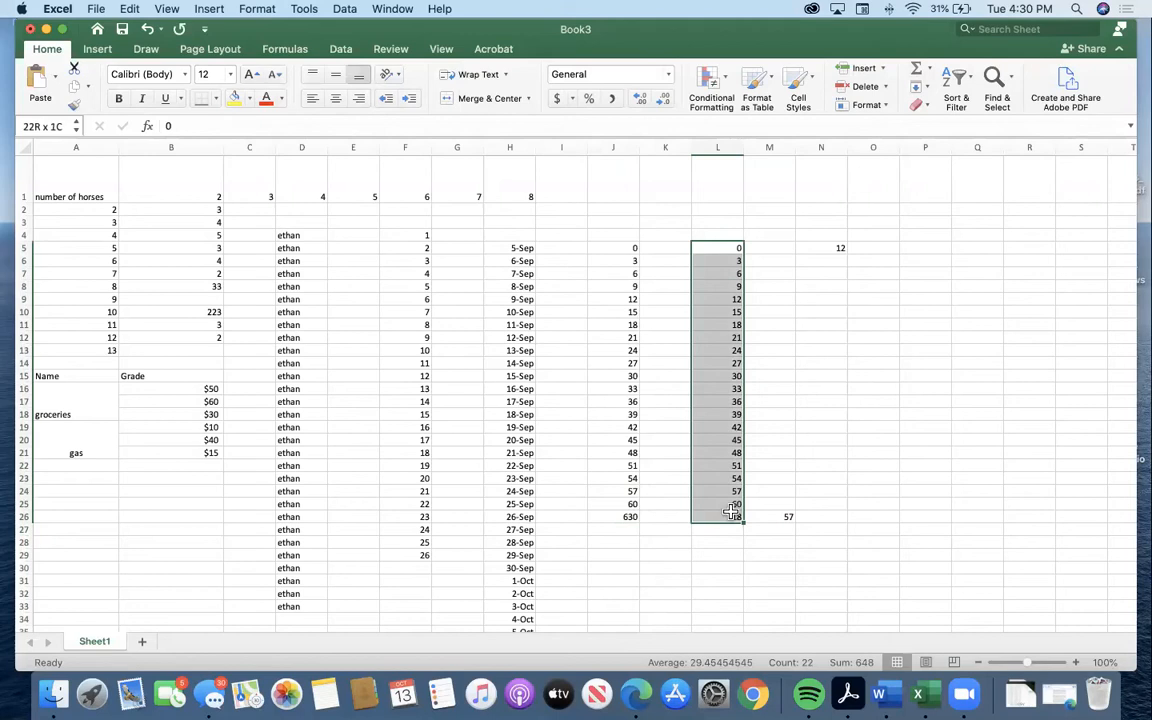
{"action": "left_click", "coordinate": [929, 70]}
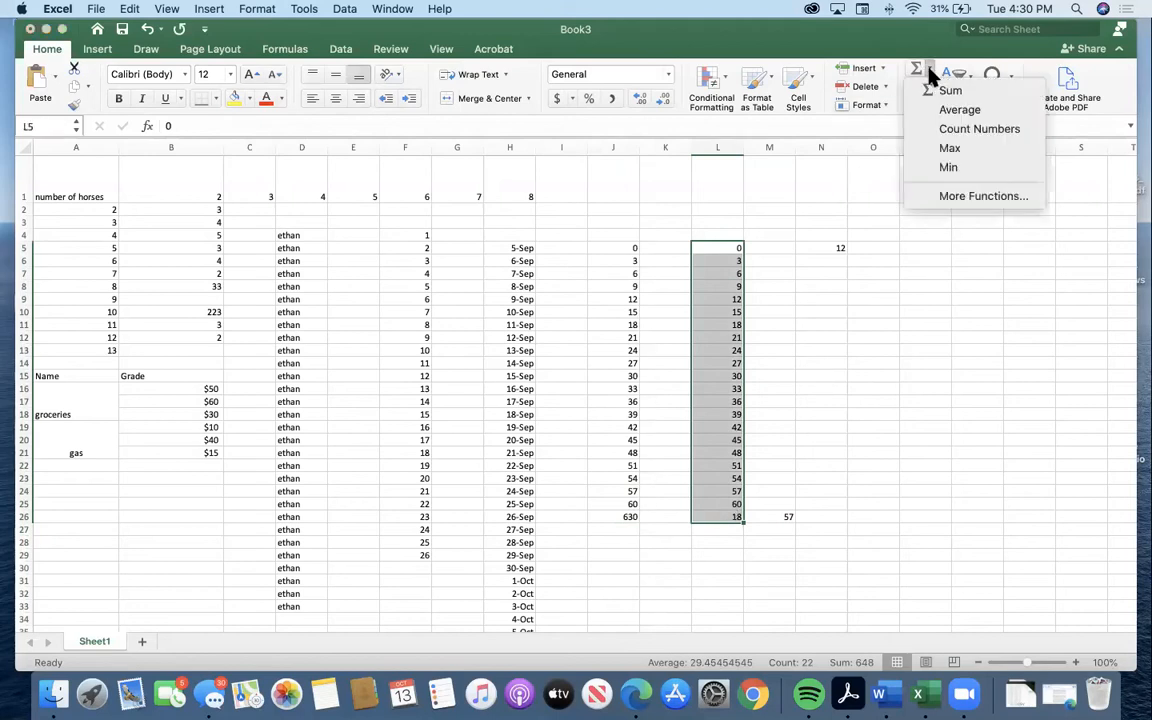
{"action": "left_click", "coordinate": [958, 110]}
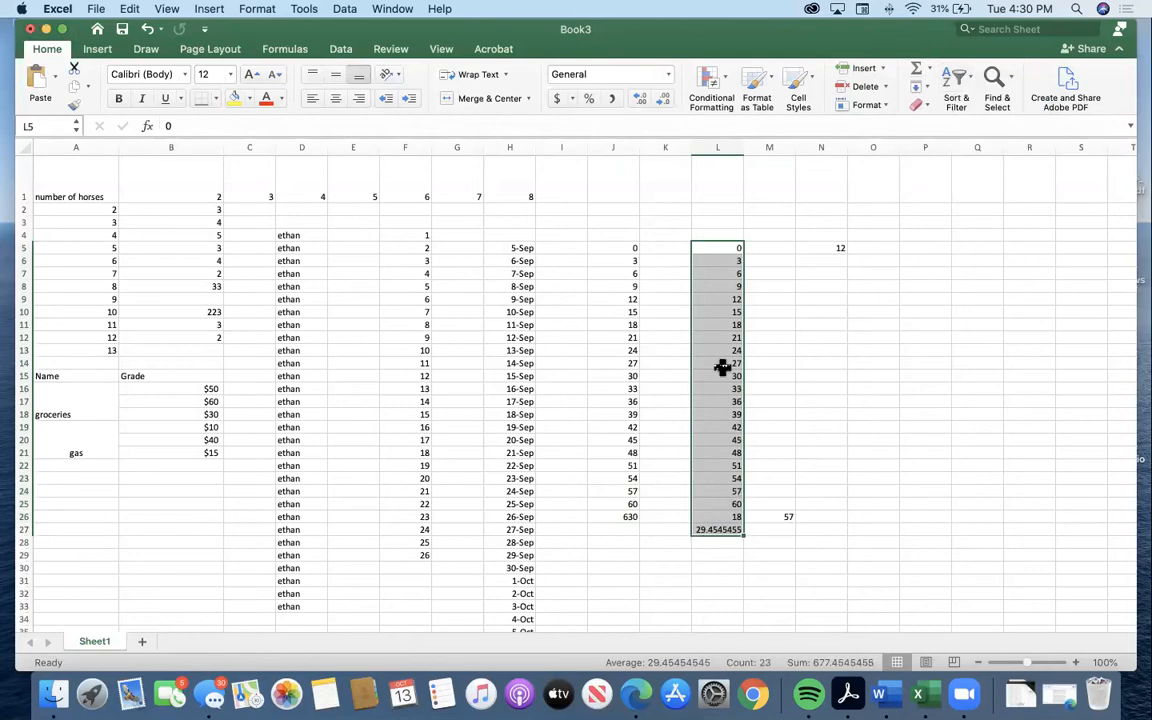
Add the maximum and minimum of the column L values in cells L28 and L29 with the Max and Min functions.
{"action": "left_click", "coordinate": [929, 72]}
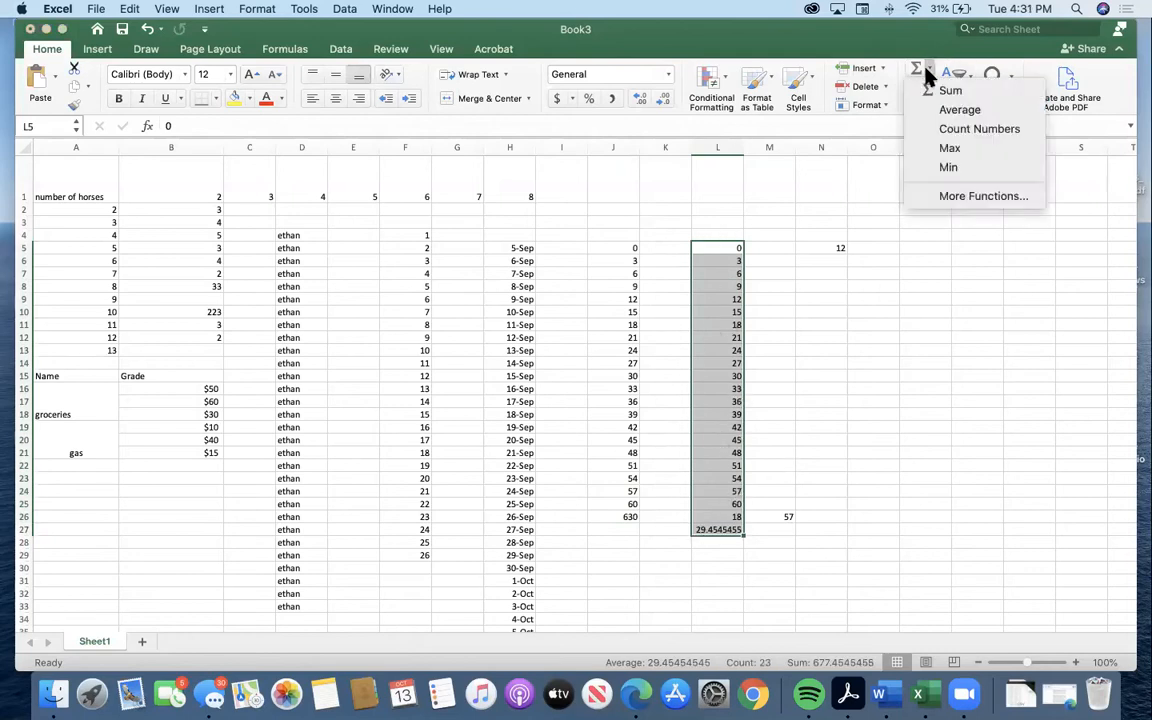
{"action": "left_click", "coordinate": [970, 150]}
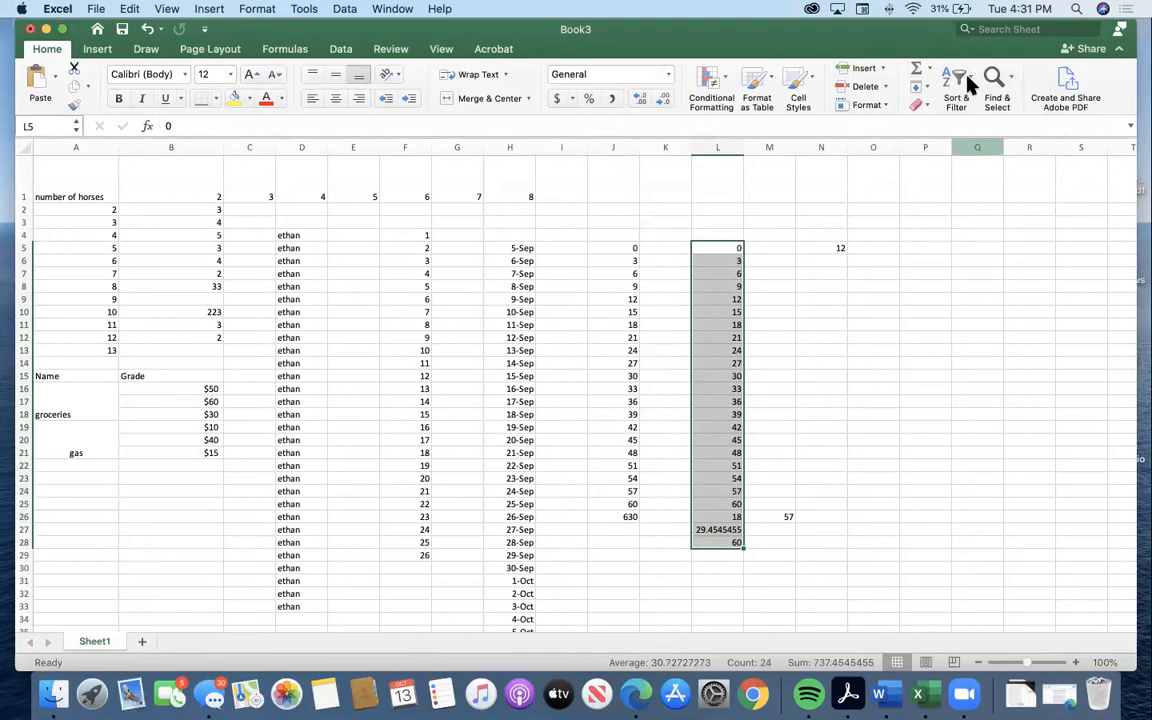
{"action": "left_click", "coordinate": [929, 70]}
{"action": "left_click", "coordinate": [963, 167]}
Browse the full function list and try the COUNT function with N20 as its first value, closing the Formula Builder without keeping it.
{"action": "left_click", "coordinate": [929, 71]}
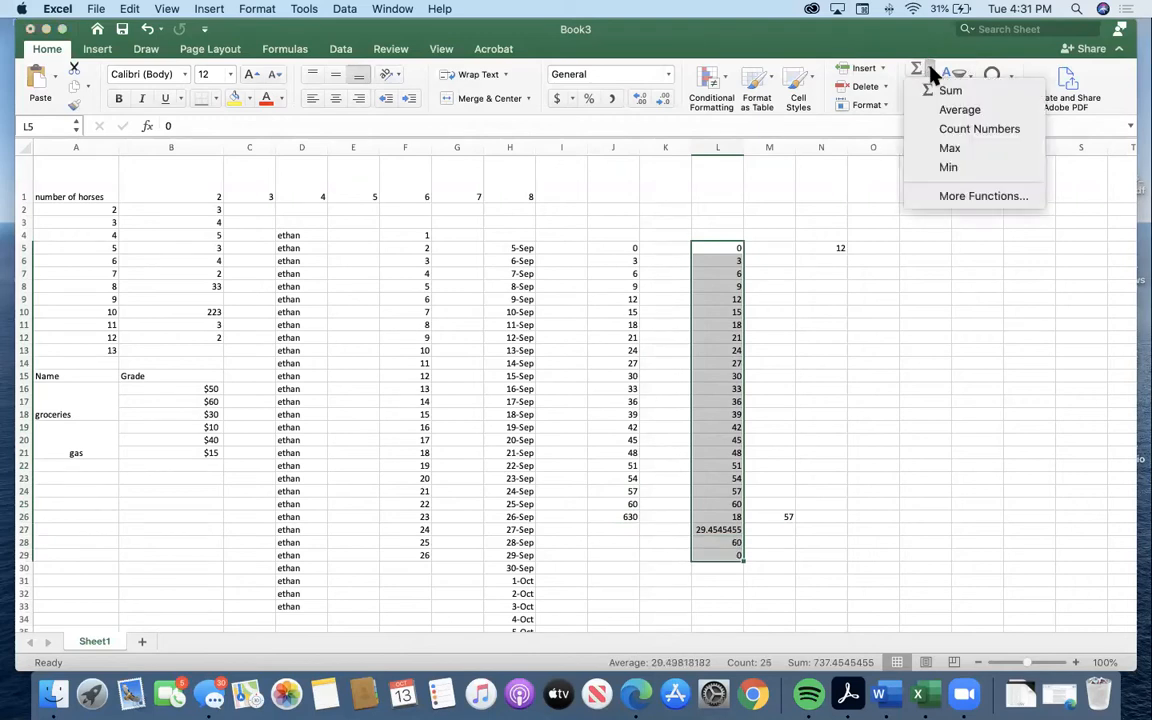
{"action": "left_click", "coordinate": [972, 196]}
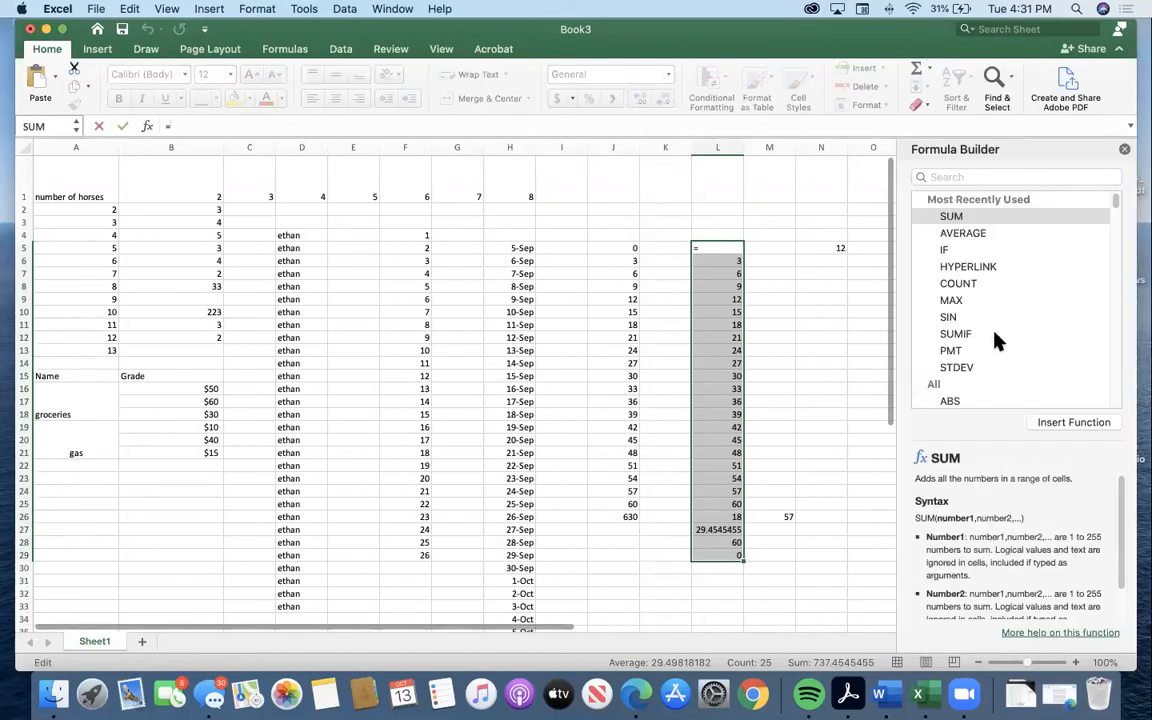
{"action": "scroll", "coordinate": [993, 336], "scroll_direction": "down", "scroll_amount": 3}
{"action": "scroll", "coordinate": [993, 338], "scroll_direction": "down", "scroll_amount": 13}
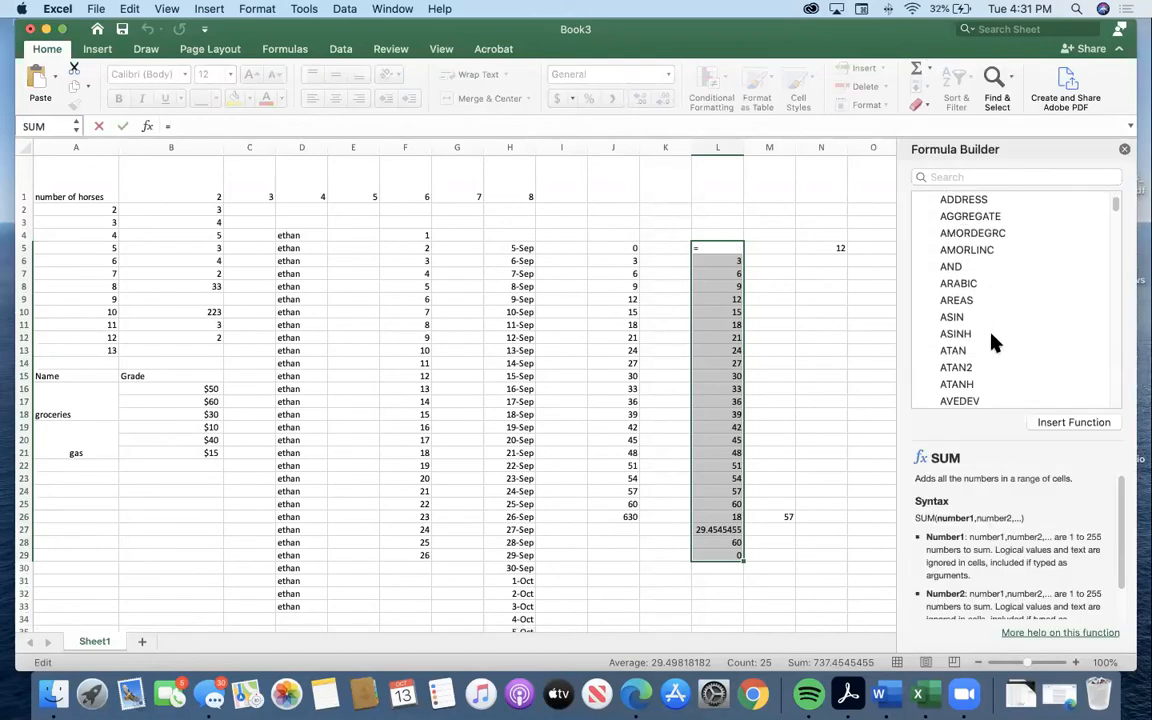
{"action": "scroll", "coordinate": [993, 342], "scroll_direction": "up", "scroll_amount": 15}
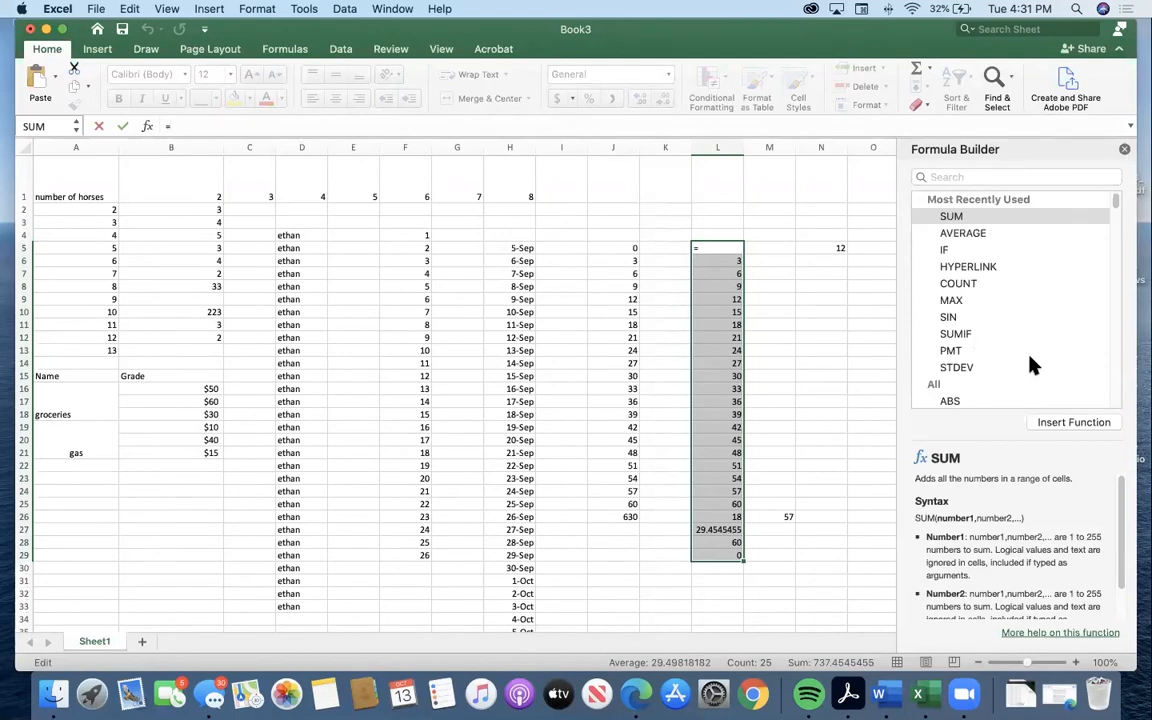
{"action": "left_click", "coordinate": [958, 284]}
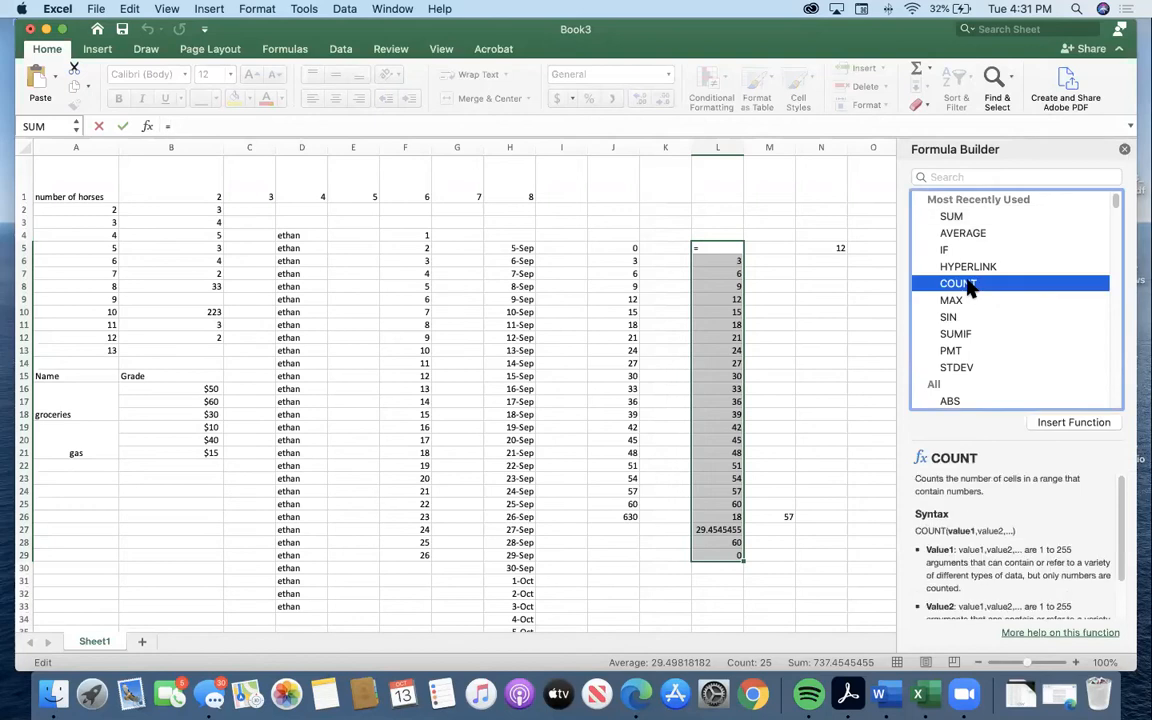
{"action": "left_click", "coordinate": [1073, 422]}
{"action": "left_click", "coordinate": [841, 438]}
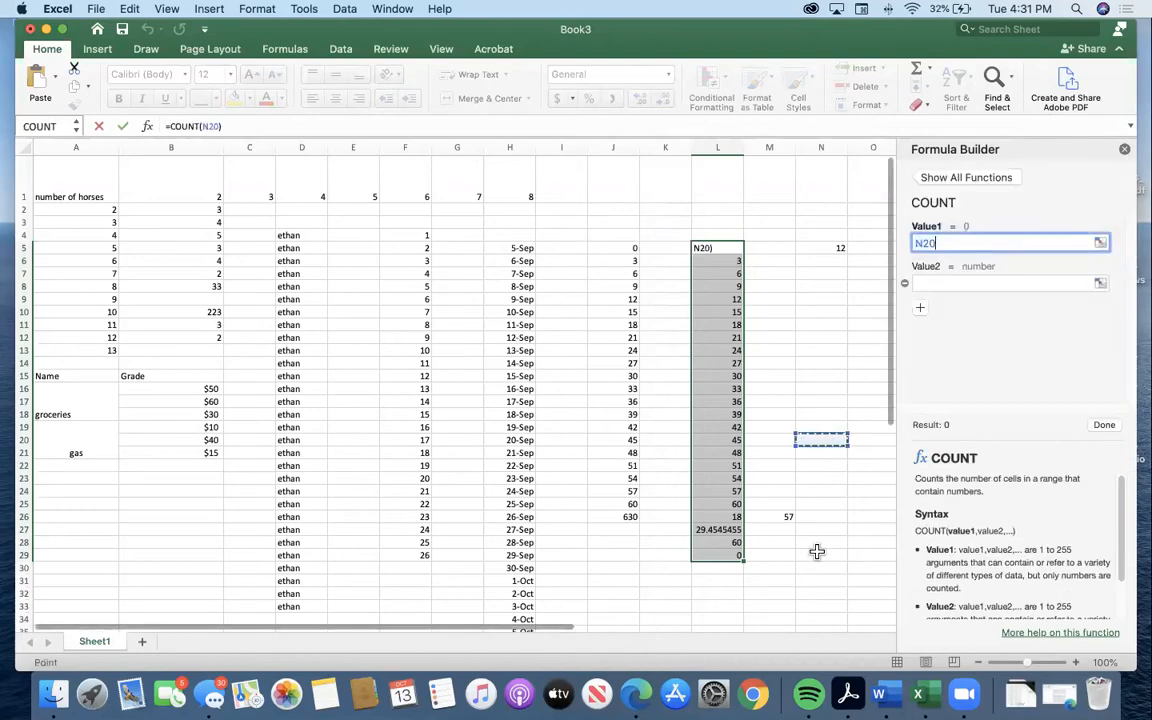
{"action": "left_click", "coordinate": [1124, 148]}
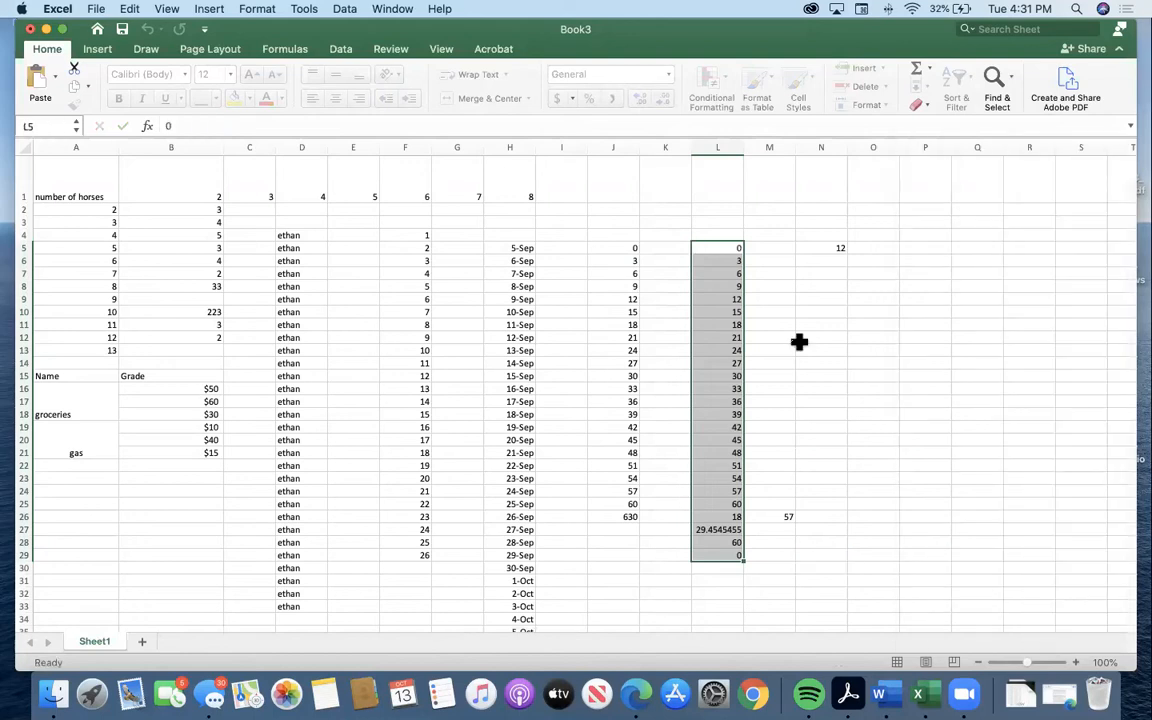
{"action": "left_click", "coordinate": [764, 567]}
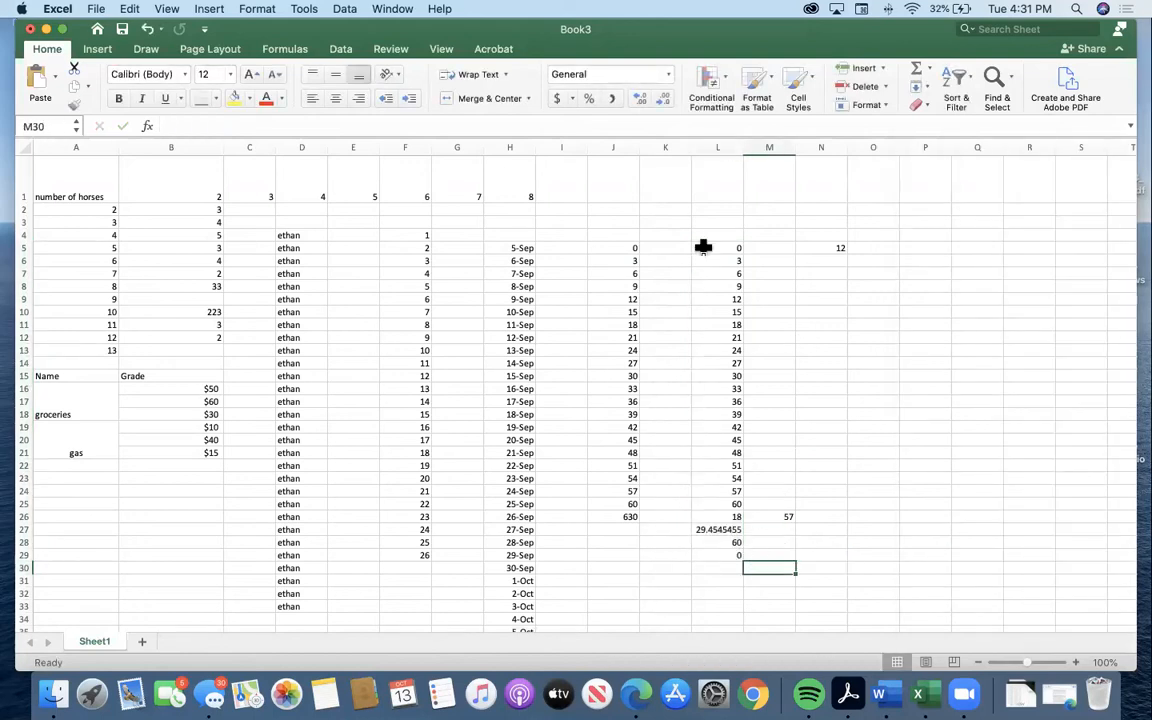
Total the dollar amounts in B16:B21 in cell B22 with the Sum function.
{"action": "left_click", "coordinate": [921, 247]}
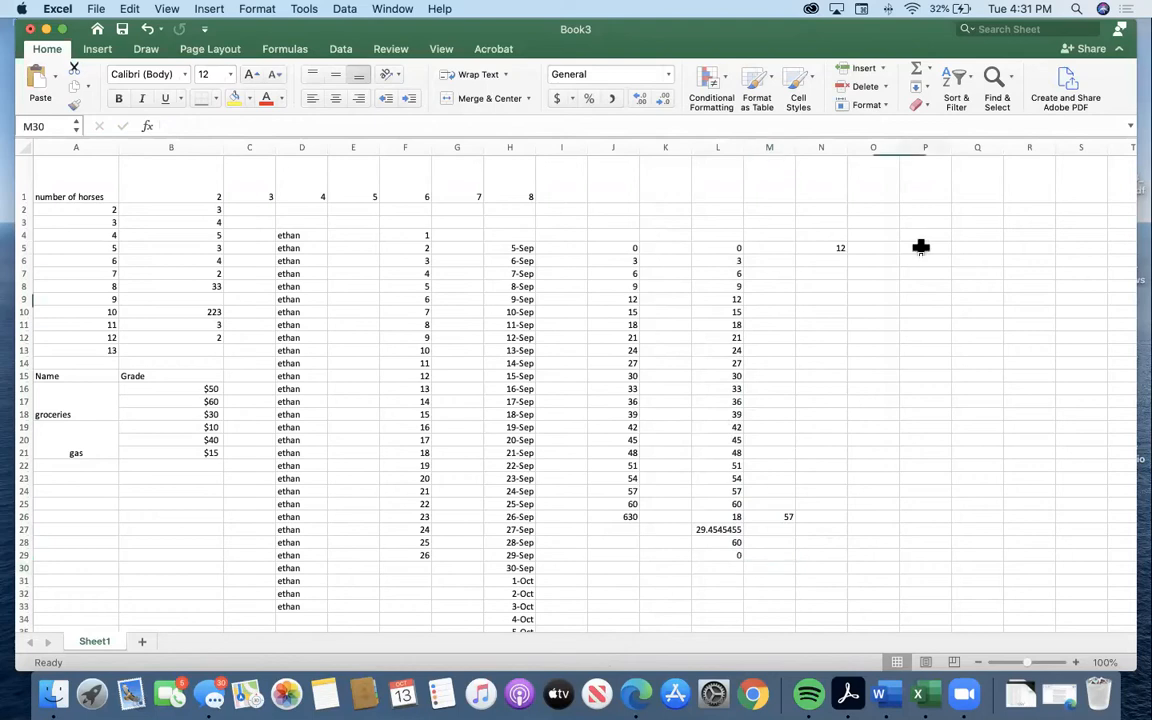
{"action": "left_click_drag", "start_coordinate": [921, 247], "coordinate": [910, 483]}
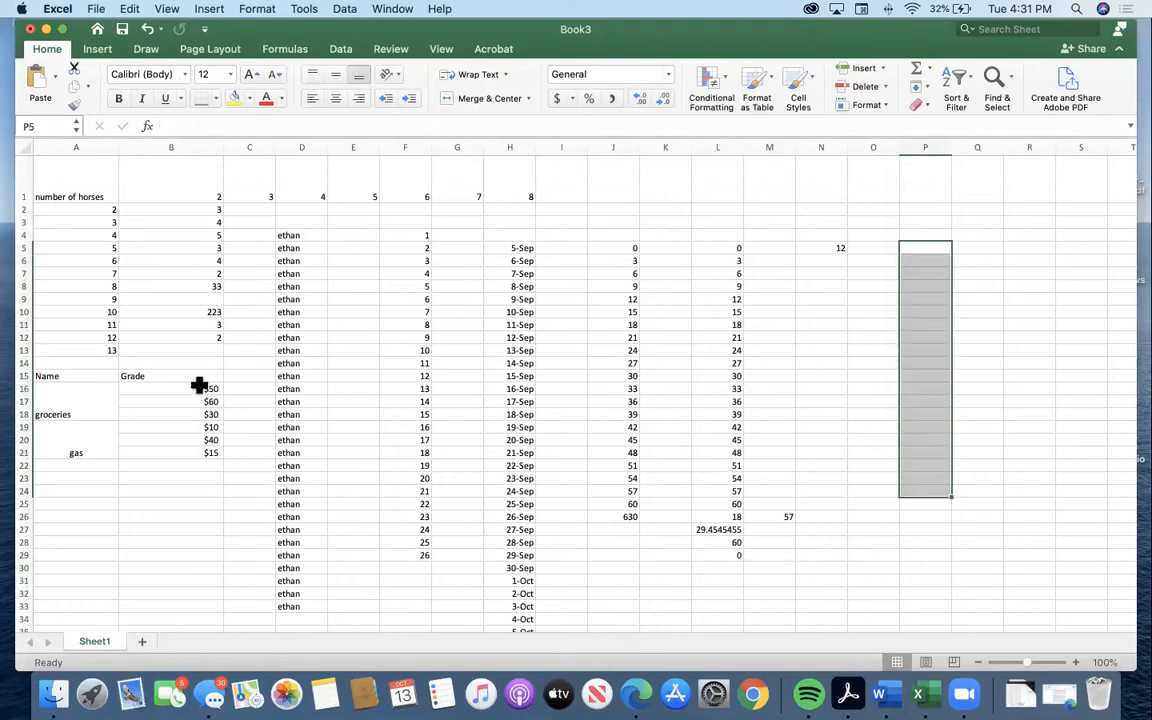
{"action": "left_click_drag", "start_coordinate": [206, 388], "coordinate": [210, 453]}
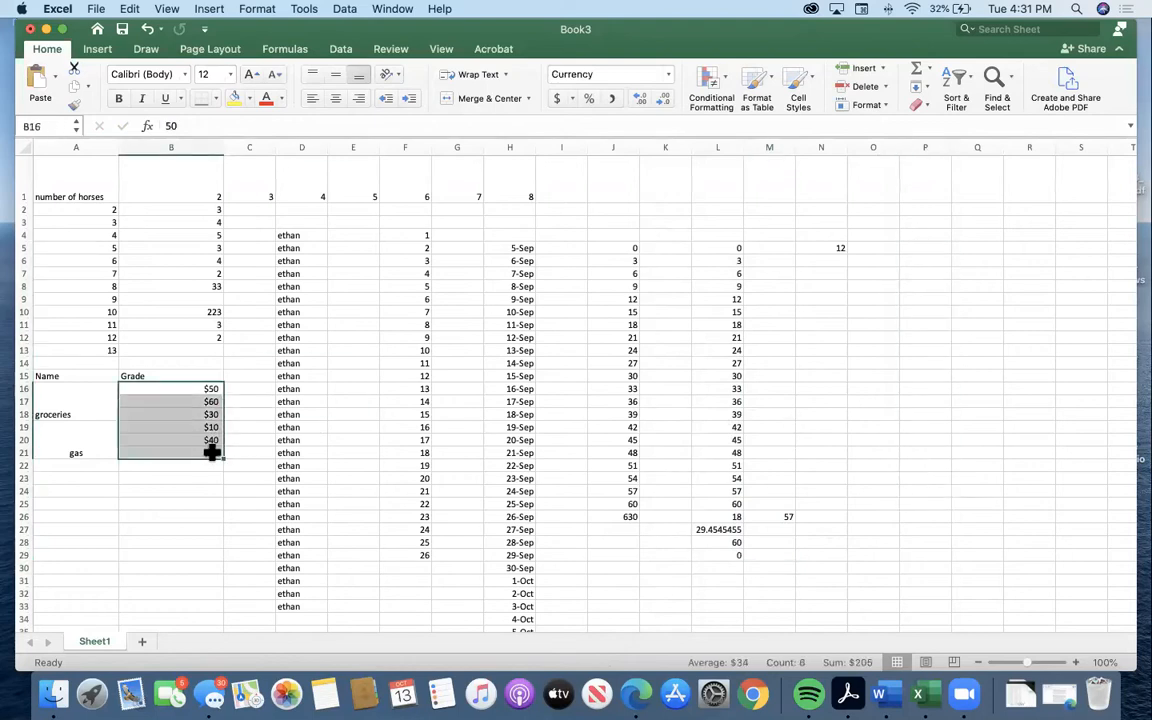
{"action": "left_click", "coordinate": [916, 70]}
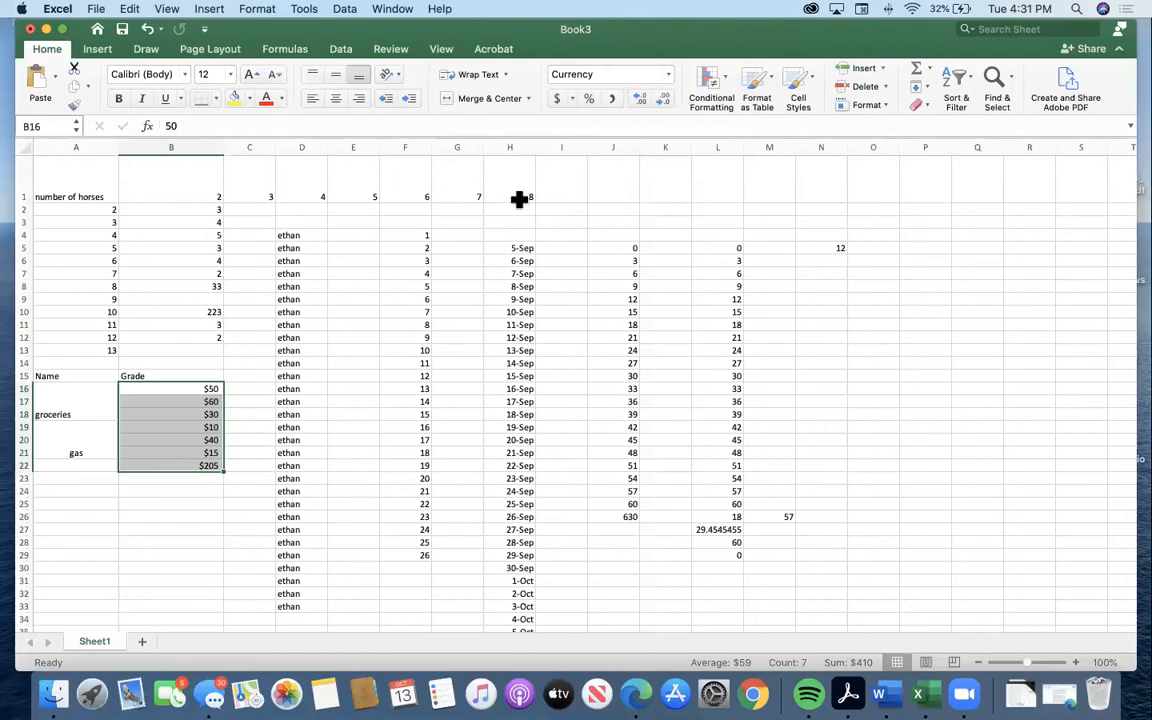
Enter the formula =3+4-3*3/4 in cell O7, combining all four arithmetic operators.
{"action": "left_click", "coordinate": [880, 272]}
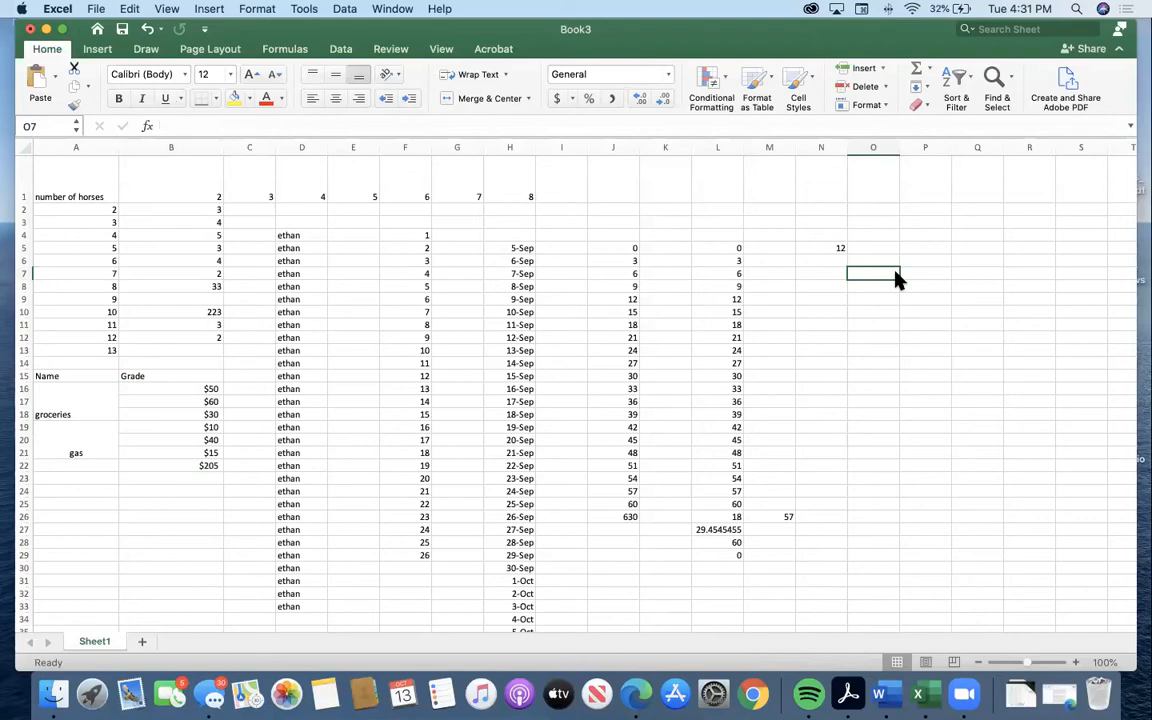
{"action": "type", "text": "="}
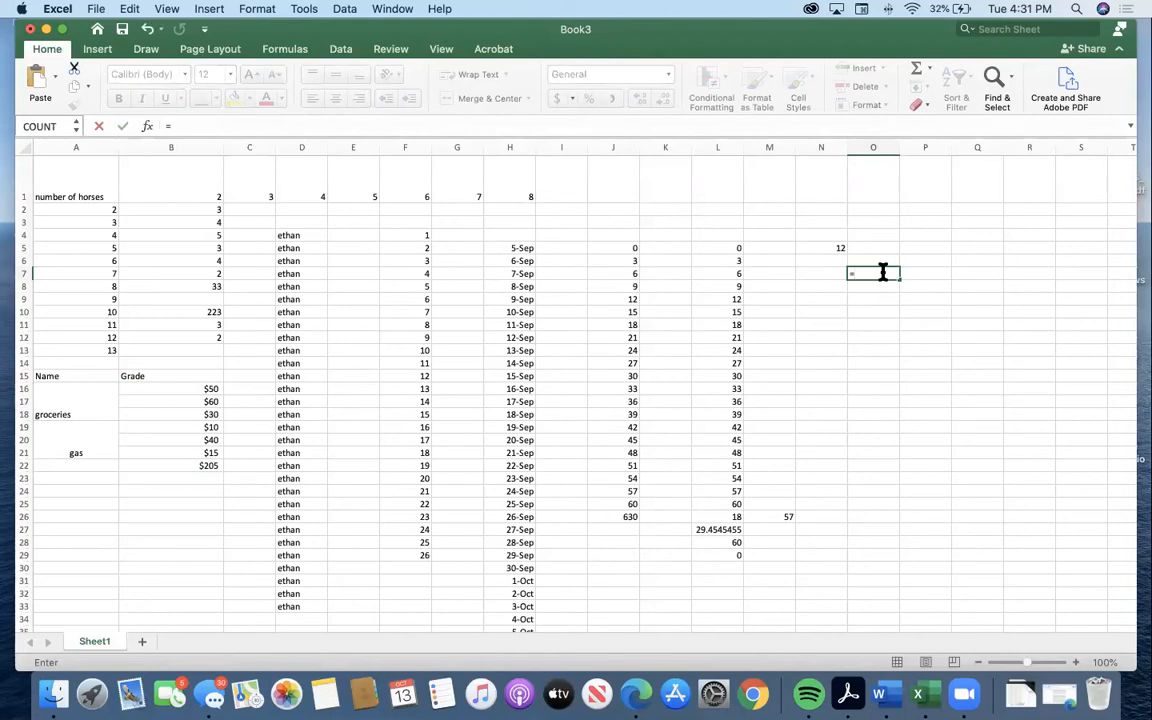
{"action": "type", "text": "3+4"}
{"action": "type", "text": "-3*3/4"}
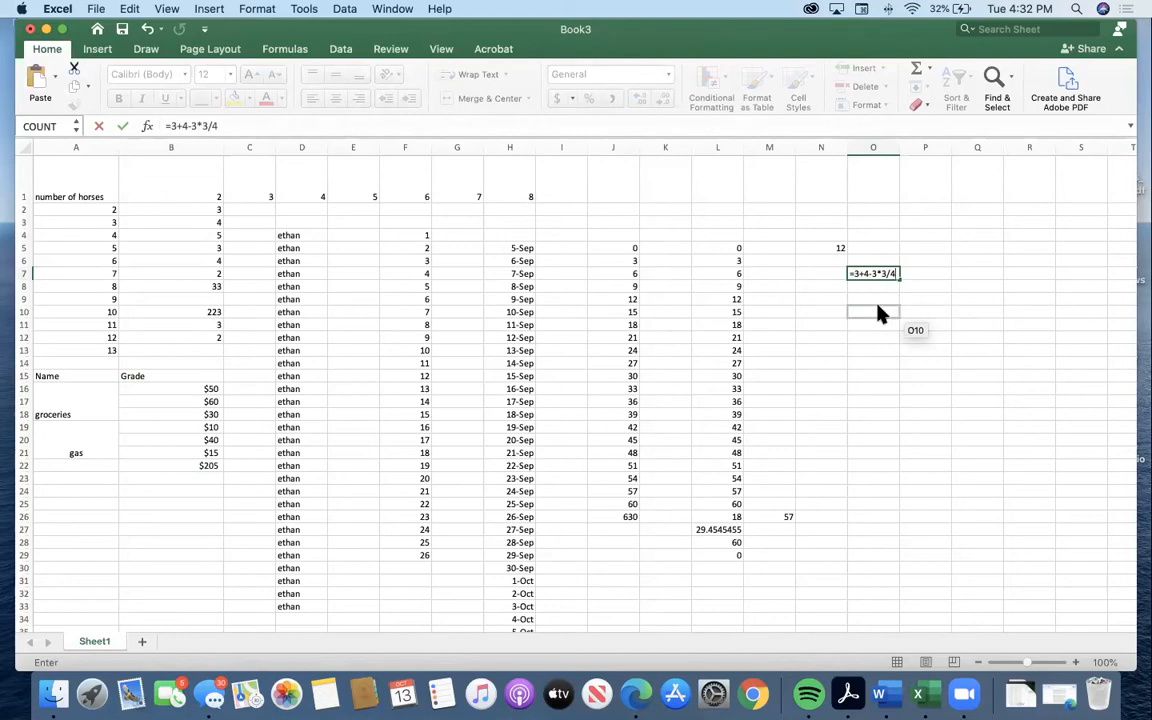
{"action": "key", "text": "Return"}
Reopen the formula in cell O7 and change it to =3+4-P13*3/4.
{"action": "double_click", "coordinate": [868, 273]}
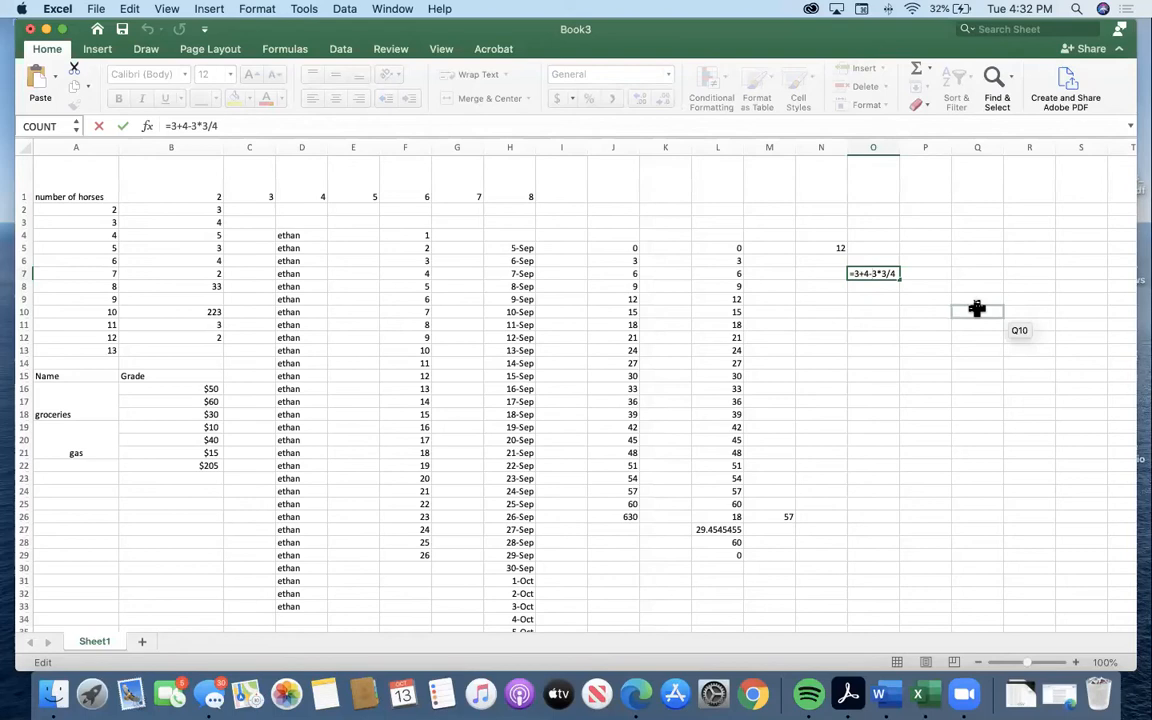
{"action": "left_click", "coordinate": [880, 312]}
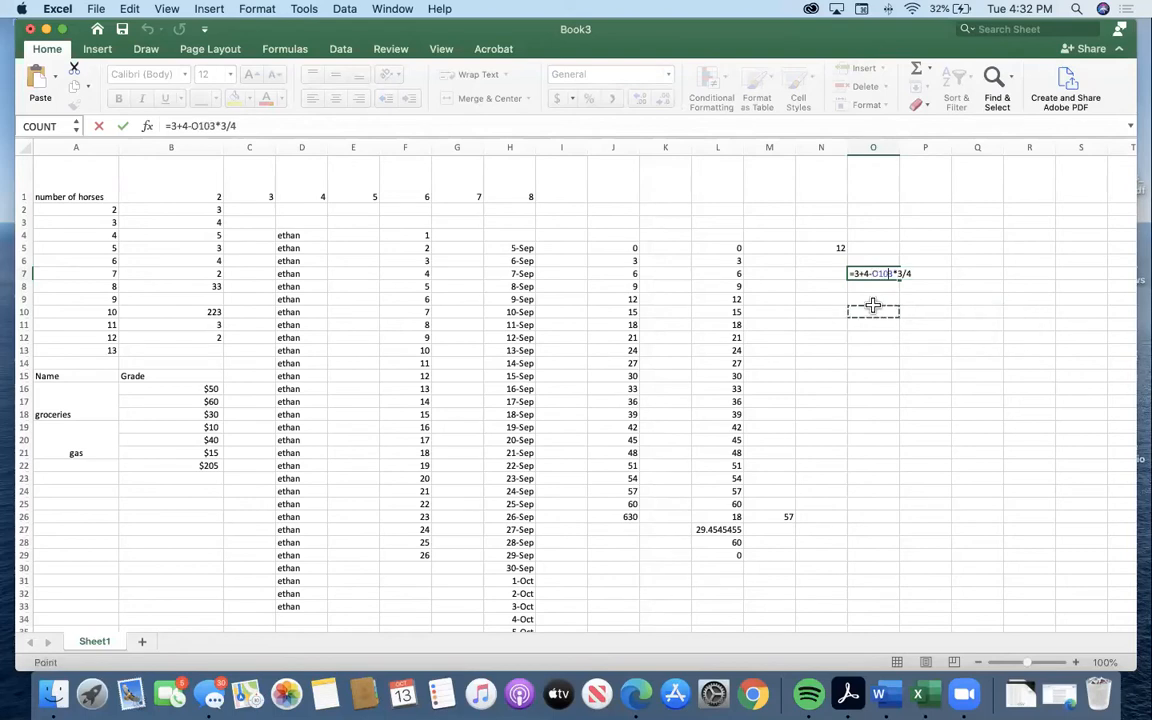
{"action": "left_click", "coordinate": [926, 321]}
{"action": "left_click", "coordinate": [885, 275]}
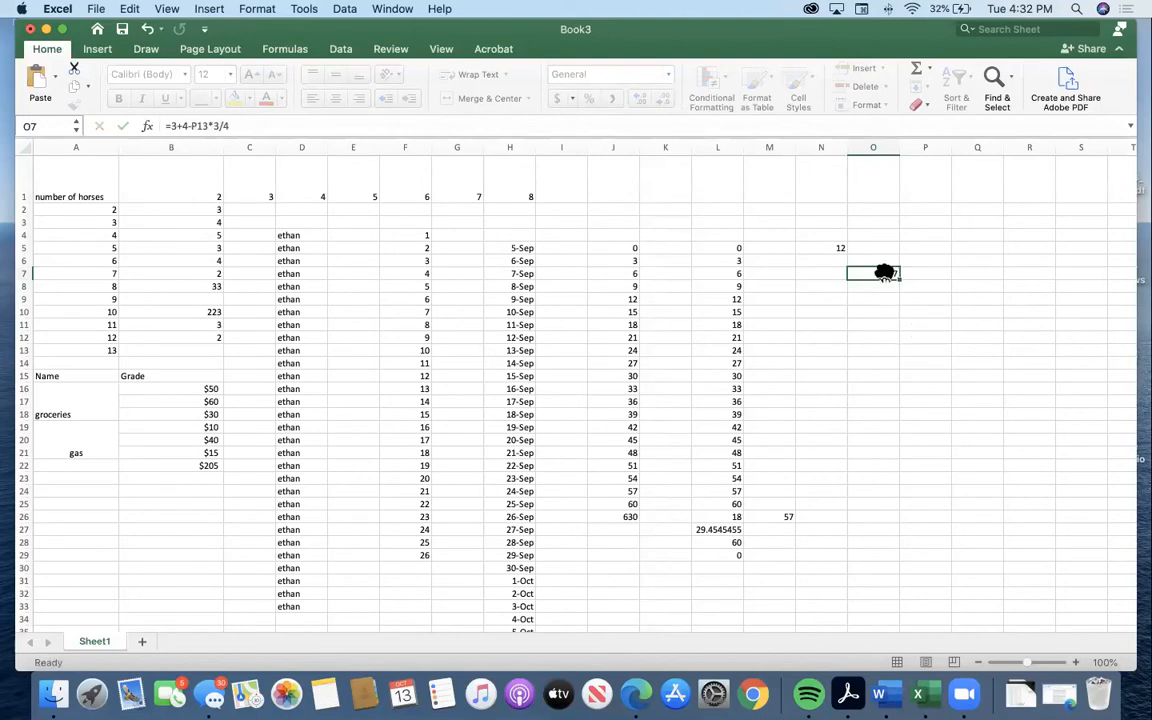
{"action": "left_click", "coordinate": [883, 297]}
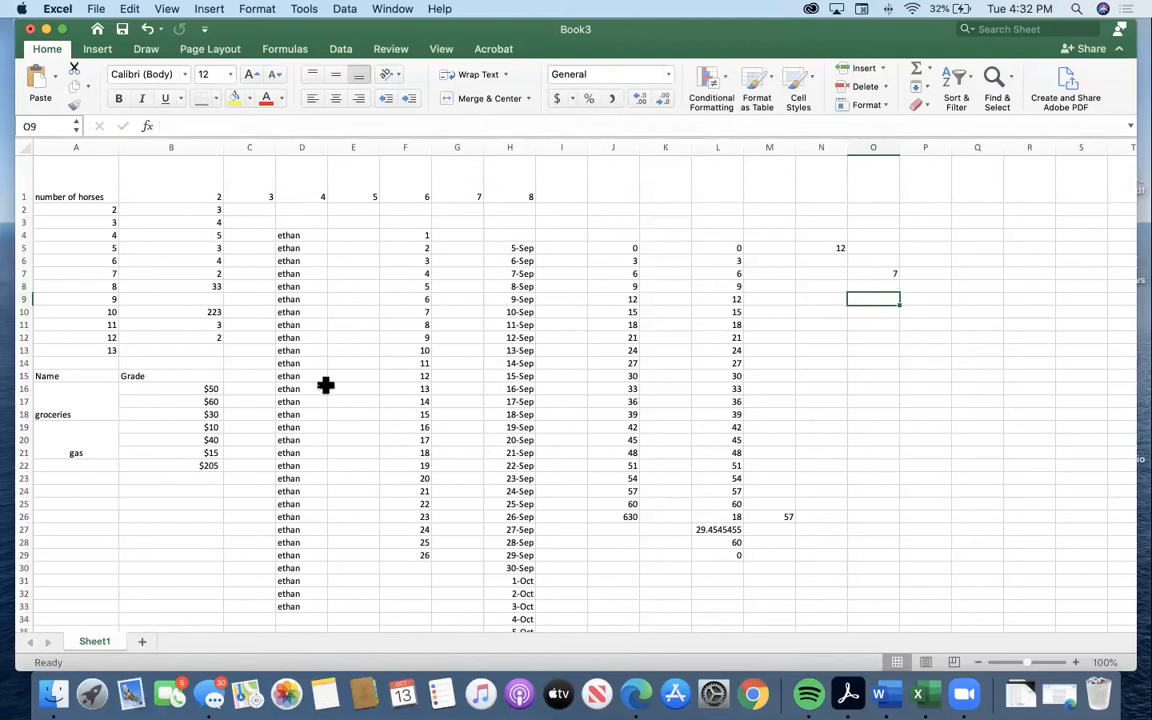
Fill the empty cell B9 next to the horse counts with the value 3.
{"action": "left_click", "coordinate": [195, 301]}
{"action": "type", "text": "3"}
{"action": "left_click", "coordinate": [511, 428]}
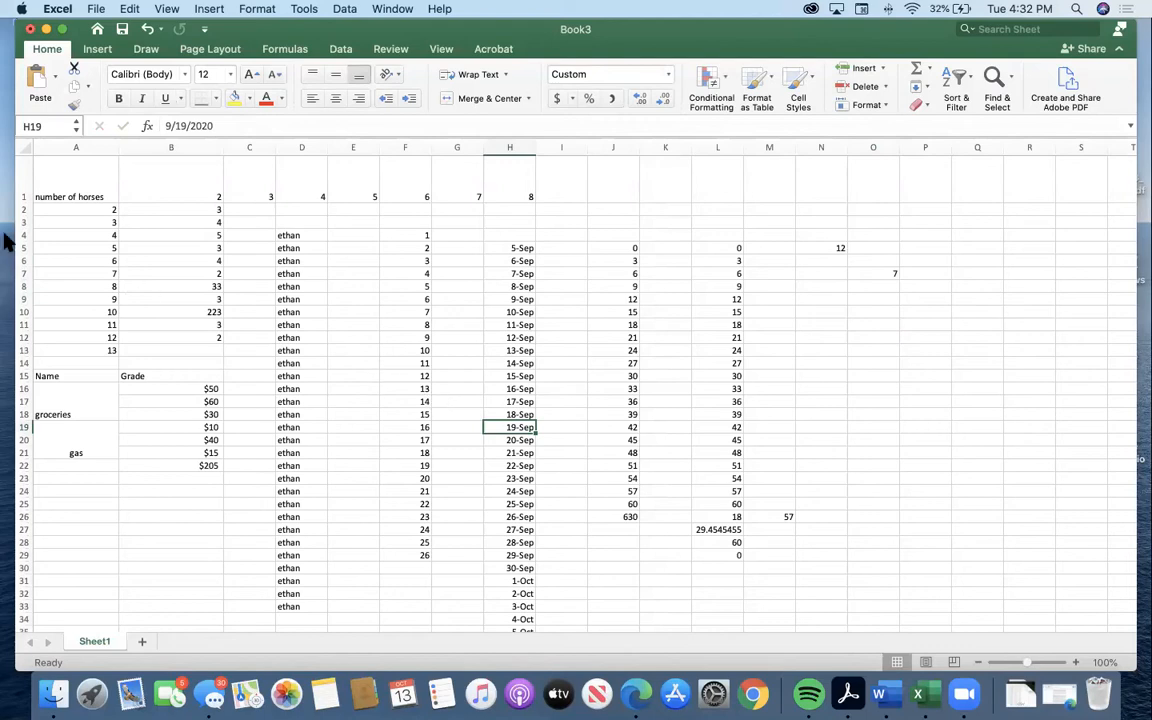
Replace the content of cell B1 with the column header "number of dogs".
{"action": "left_click", "coordinate": [214, 180]}
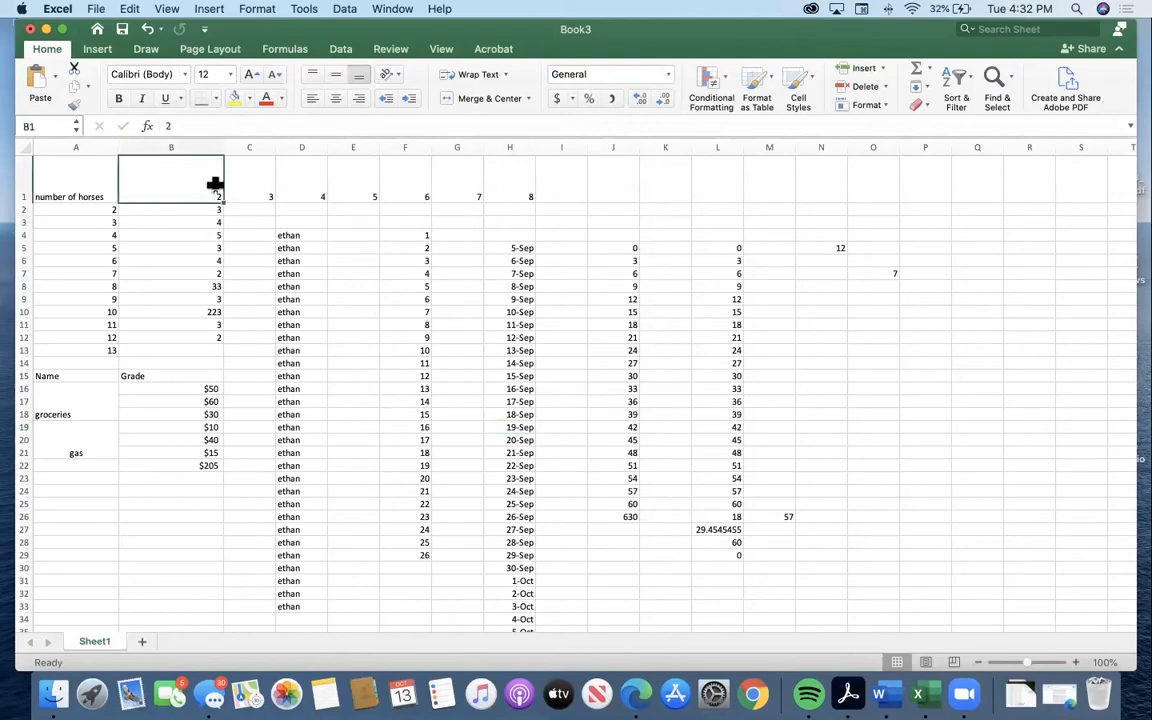
{"action": "type", "text": "number of dogs"}
{"action": "key", "text": "Return"}
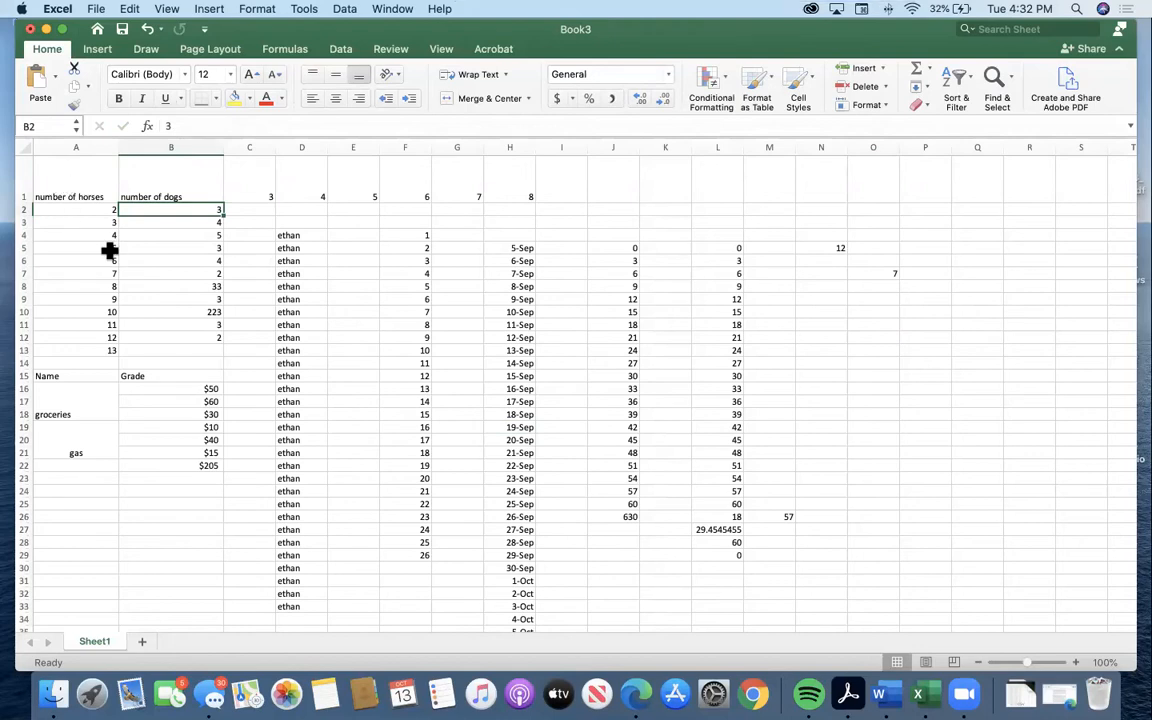
Enter 3 in cell B13 to complete the number of dogs column.
{"action": "left_click", "coordinate": [181, 347]}
{"action": "type", "text": "3"}
{"action": "left_click", "coordinate": [157, 301]}
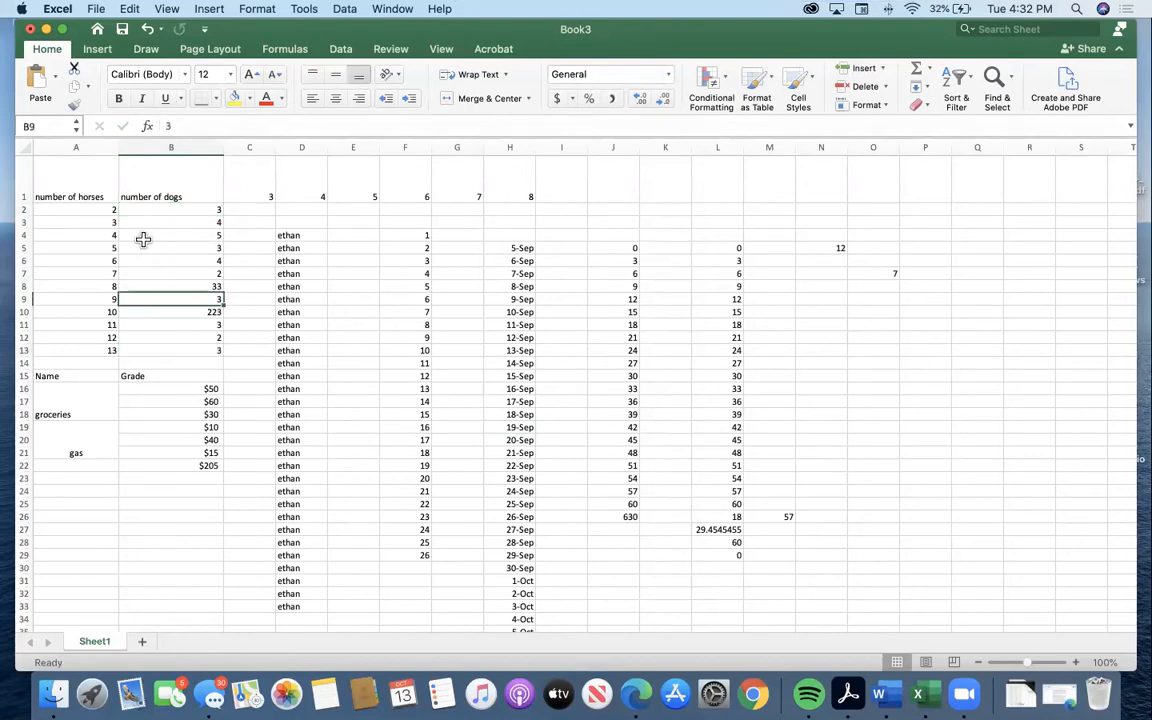
Create a default column chart from the horses and dogs data in A1:B13 and delete it.
{"action": "left_click_drag", "start_coordinate": [90, 172], "coordinate": [159, 348]}
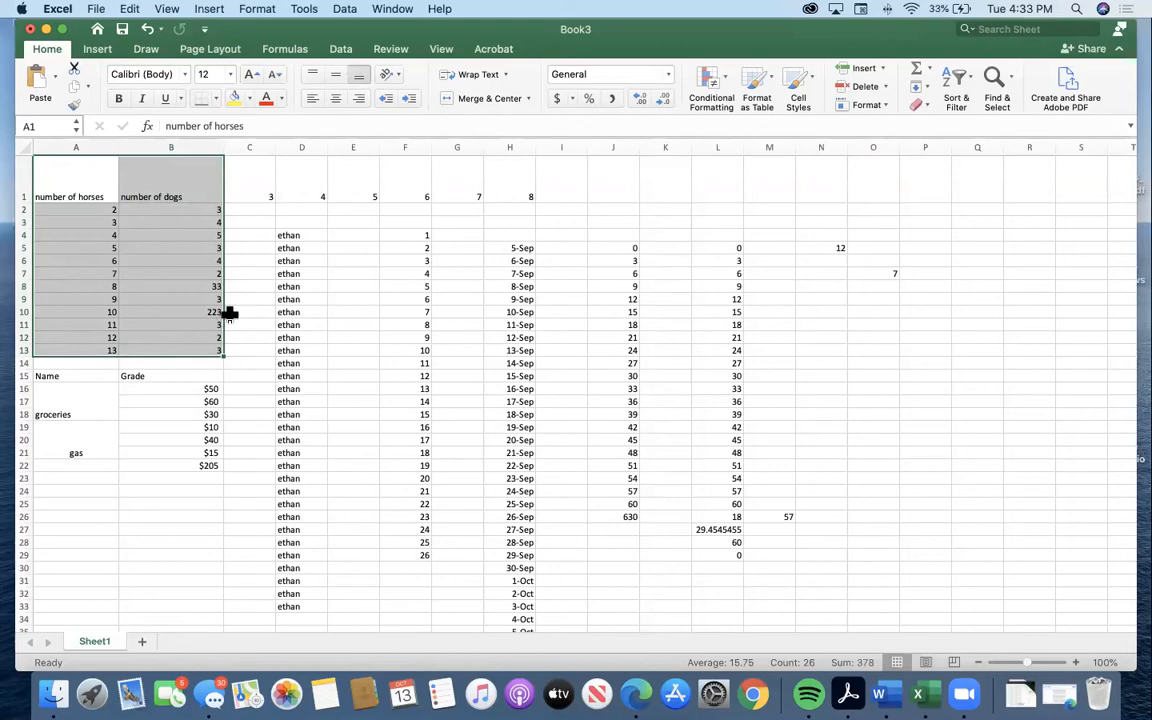
{"action": "key", "text": "alt+F1"}
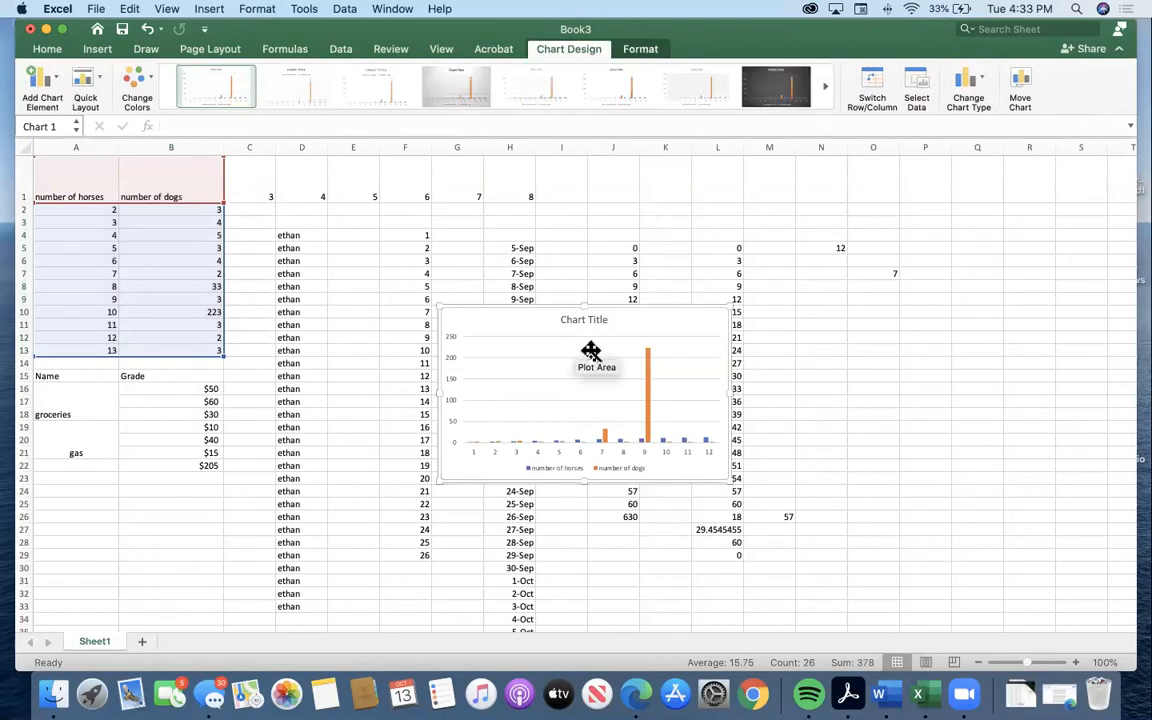
{"action": "key", "text": "Delete"}
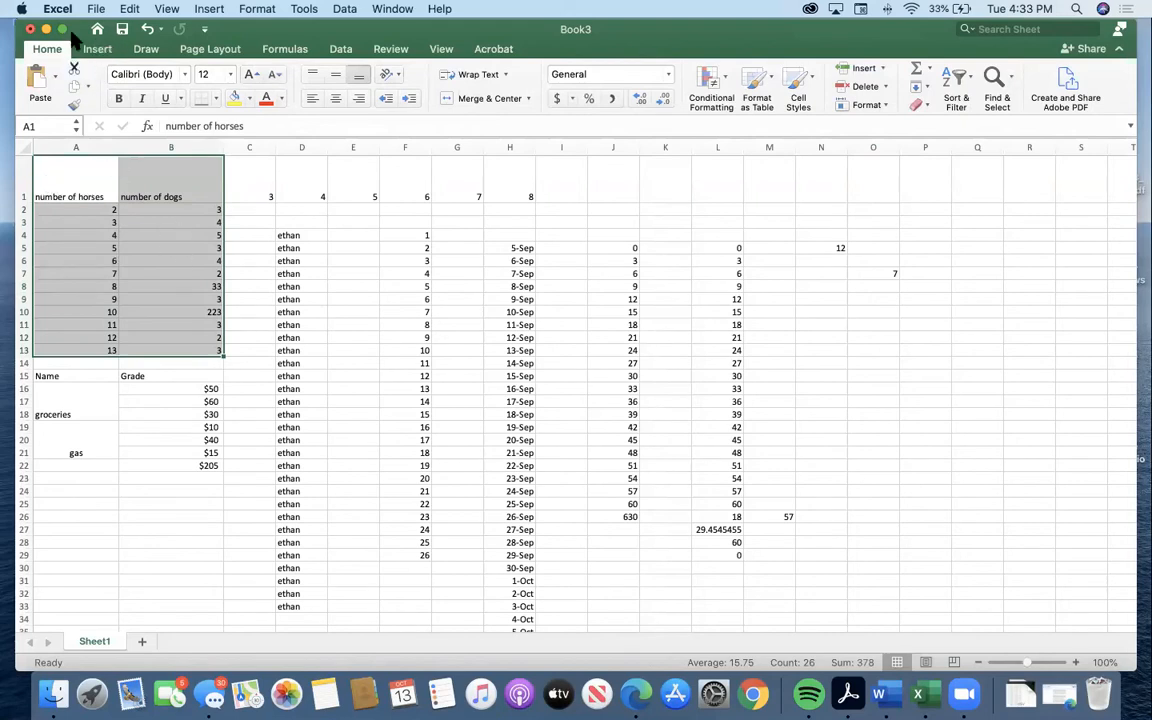
Insert a 2-D line chart with markers from A1:B13 and move it up so its upper edge lies in row 1.
{"action": "left_click", "coordinate": [97, 48]}
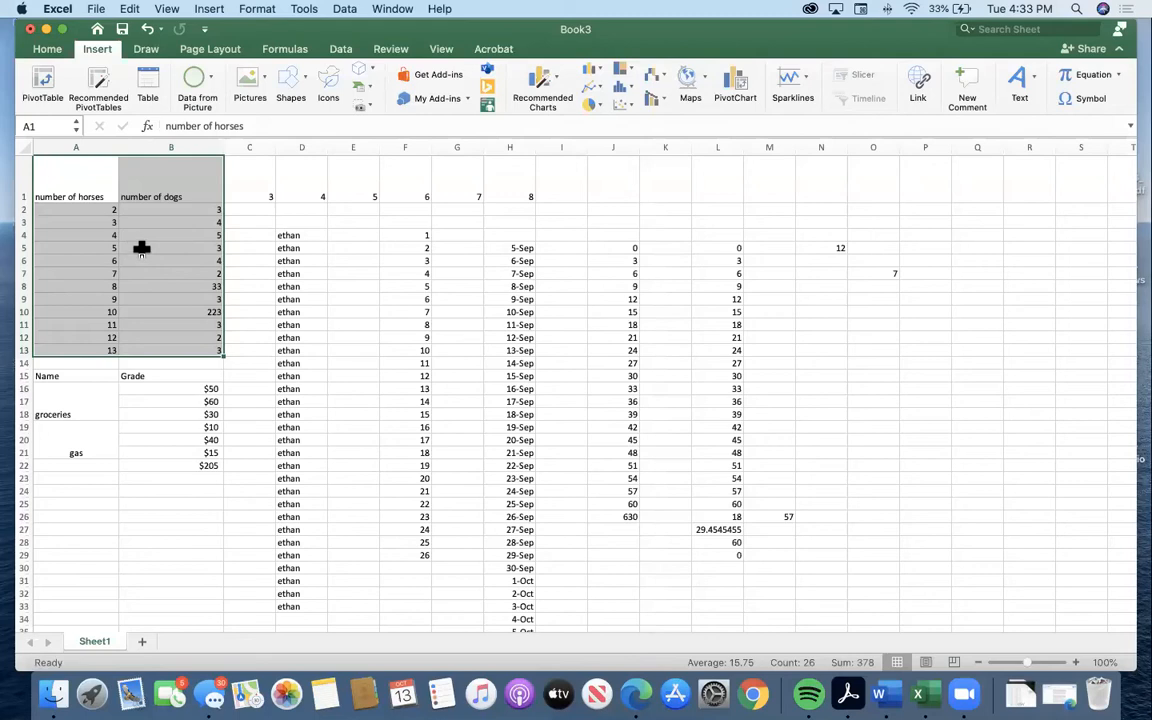
{"action": "left_click", "coordinate": [590, 97]}
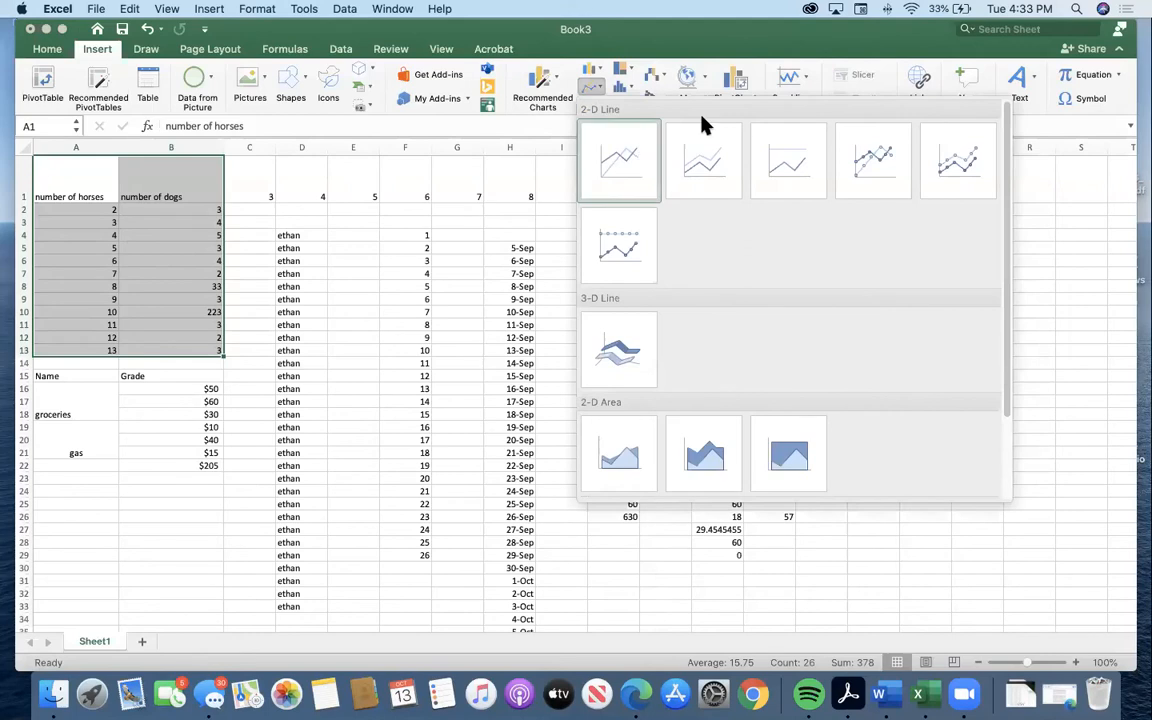
{"action": "left_click", "coordinate": [868, 157]}
{"action": "left_click_drag", "start_coordinate": [674, 309], "coordinate": [644, 185]}
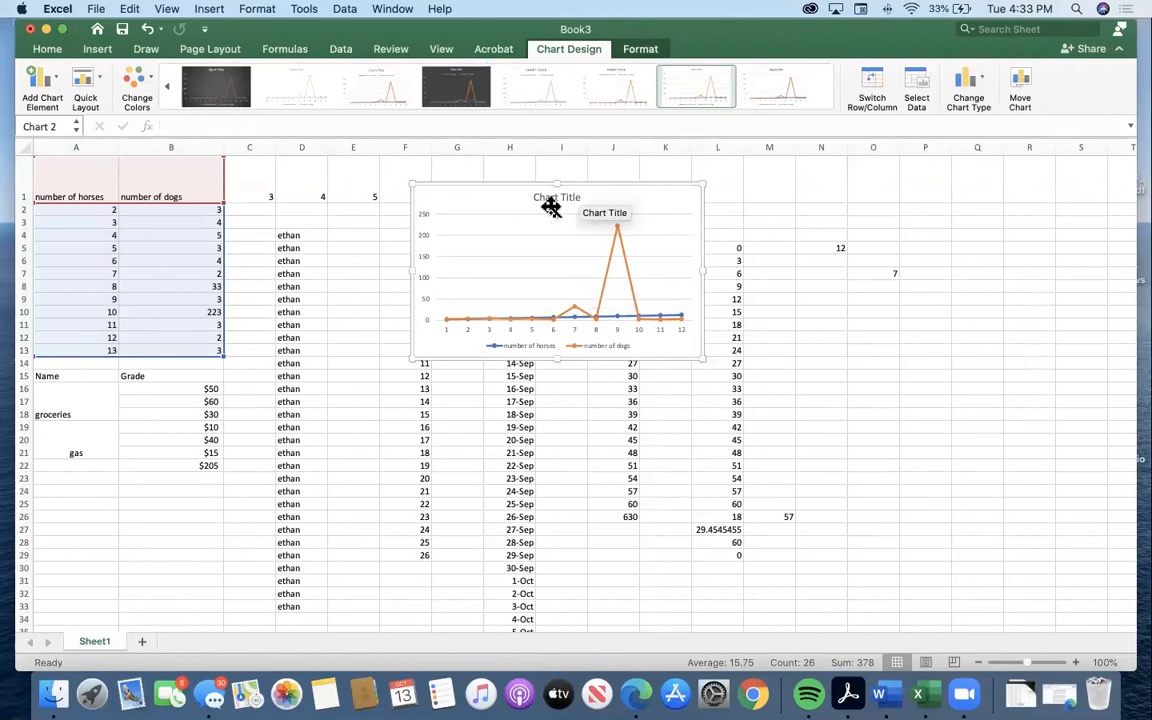
Delete the line chart with markers and create a default column chart from the data in A1:B13.
{"action": "key", "text": "Delete"}
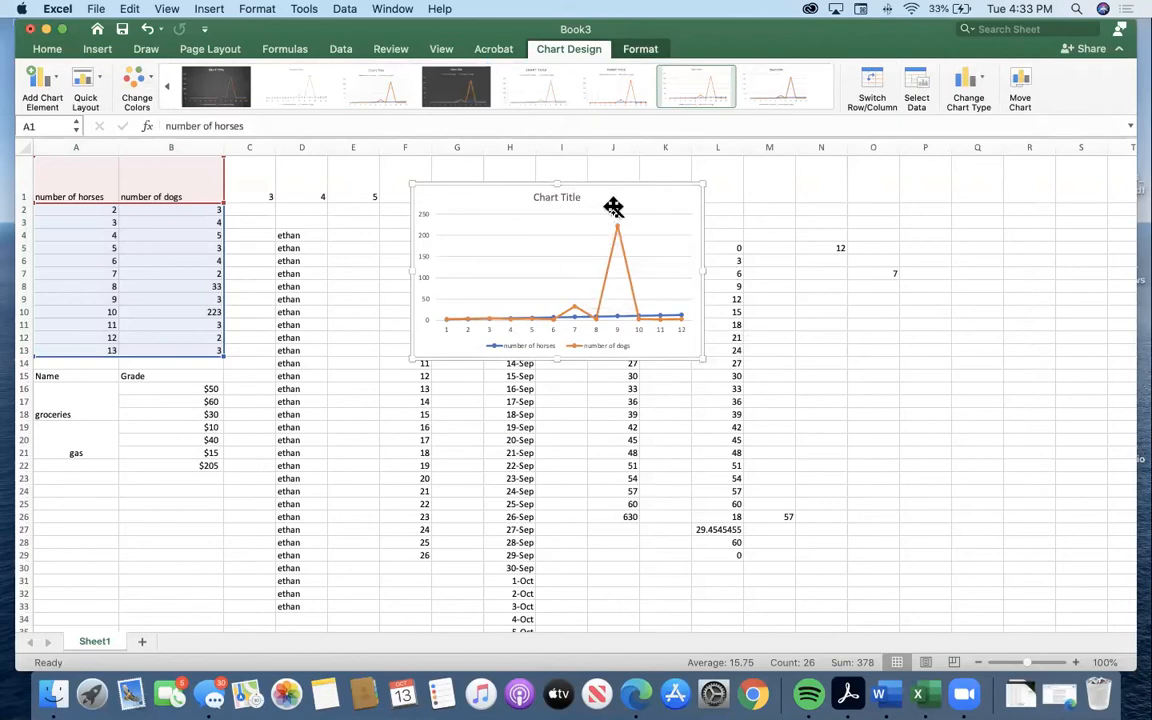
{"action": "left_click", "coordinate": [630, 198]}
{"action": "left_click_drag", "start_coordinate": [54, 175], "coordinate": [183, 346]}
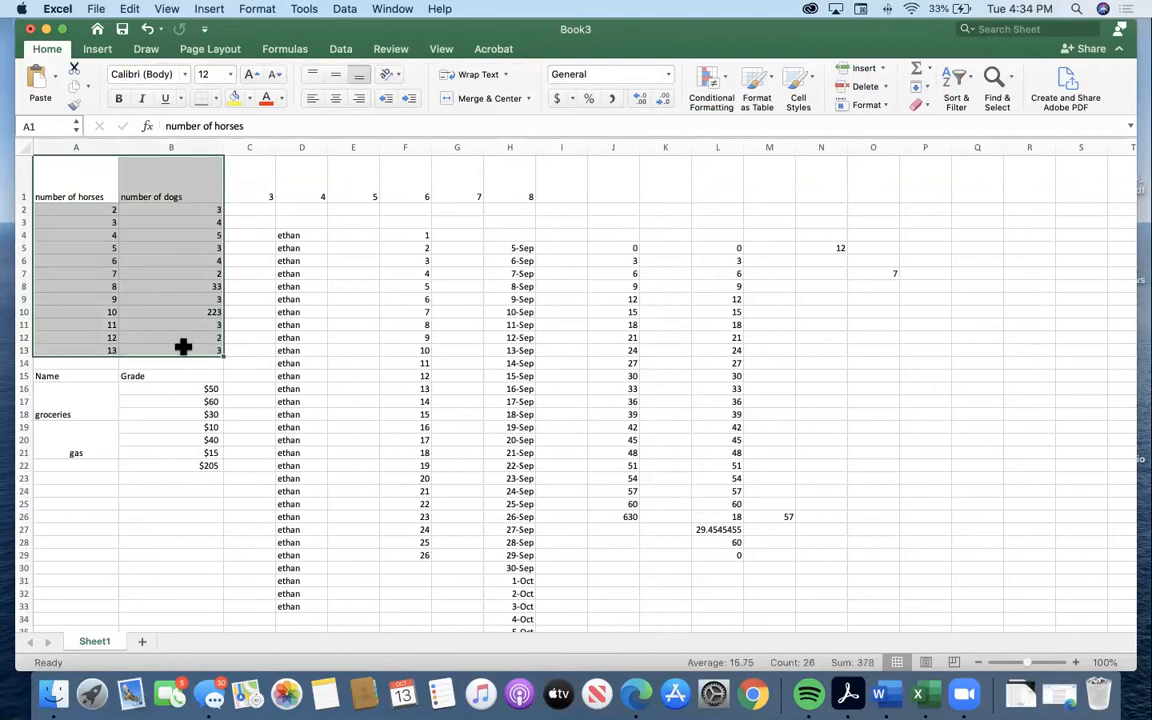
{"action": "key", "text": "alt+F1"}
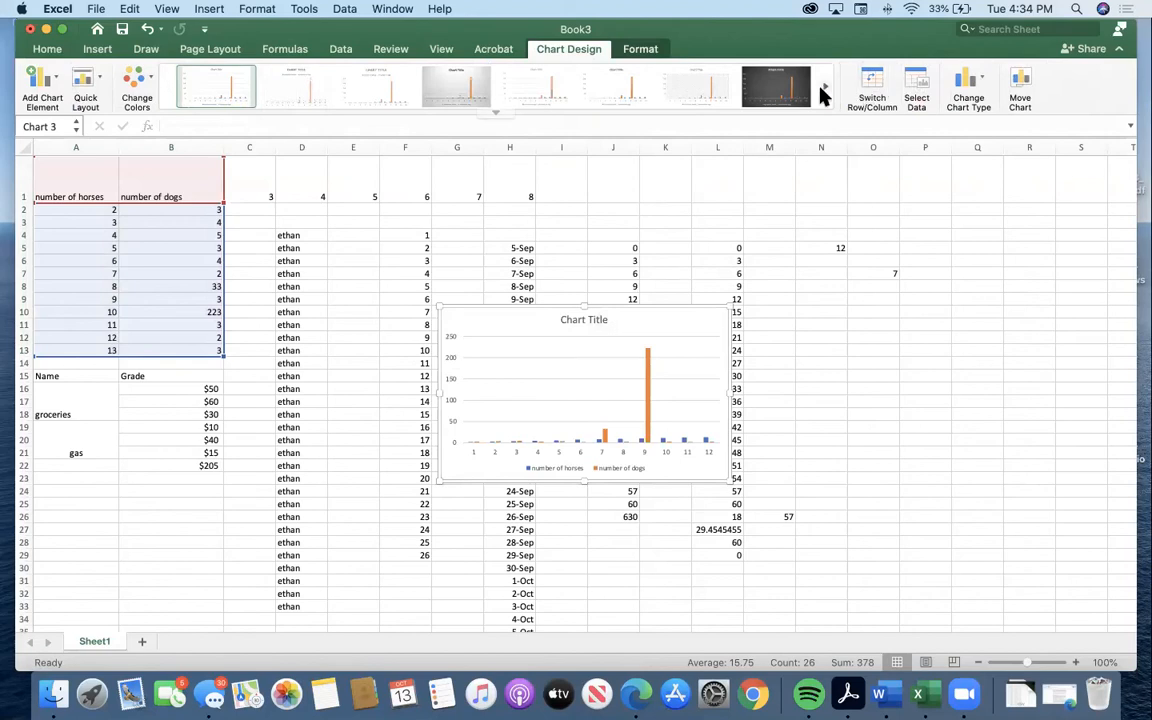
Change the column chart of horses and dogs to the plain 2-D line type without markers.
{"action": "left_click", "coordinate": [642, 50]}
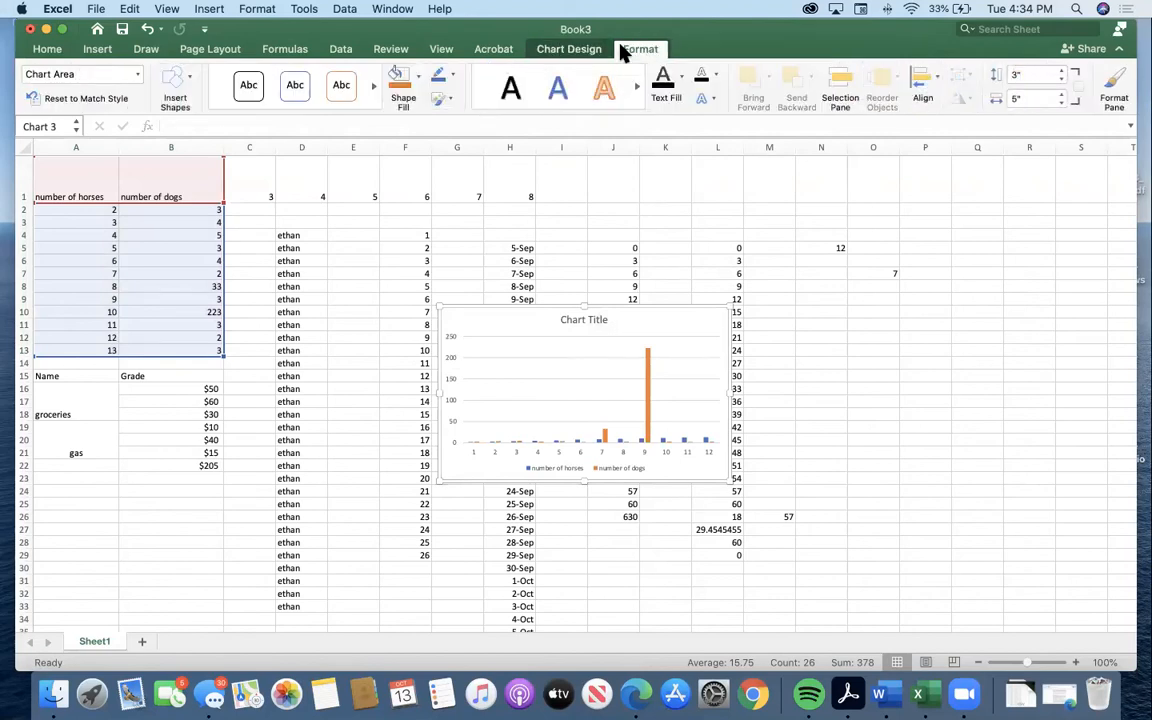
{"action": "left_click", "coordinate": [567, 52]}
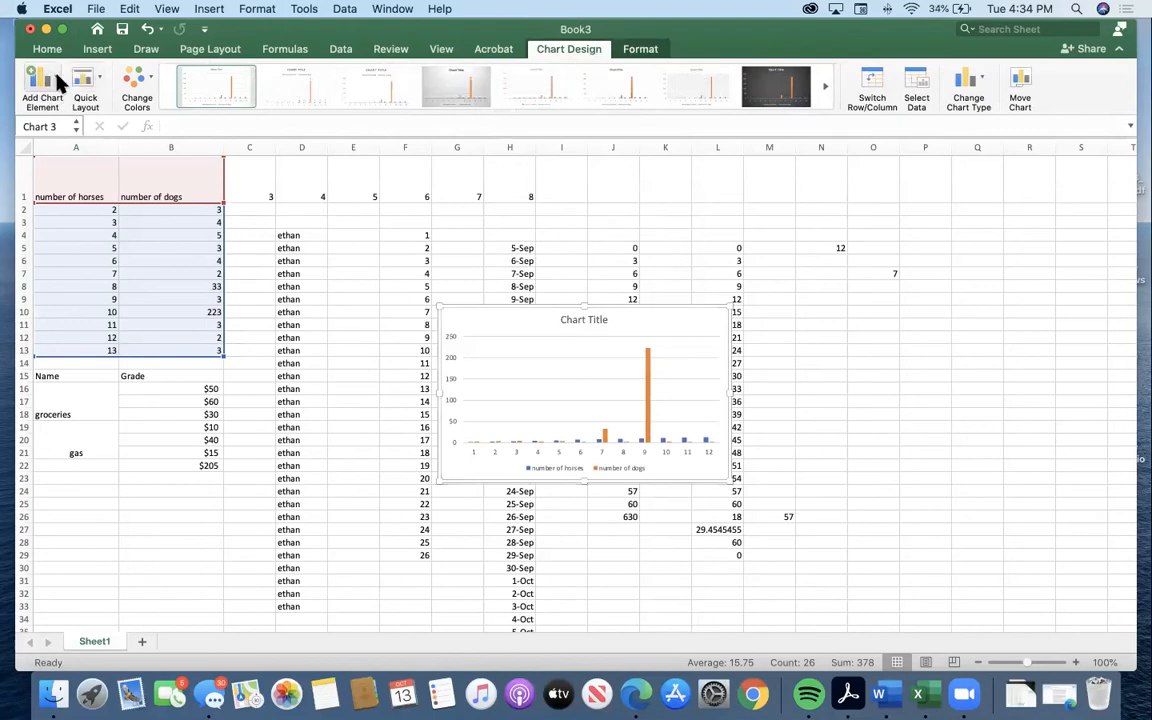
{"action": "left_click", "coordinate": [978, 84]}
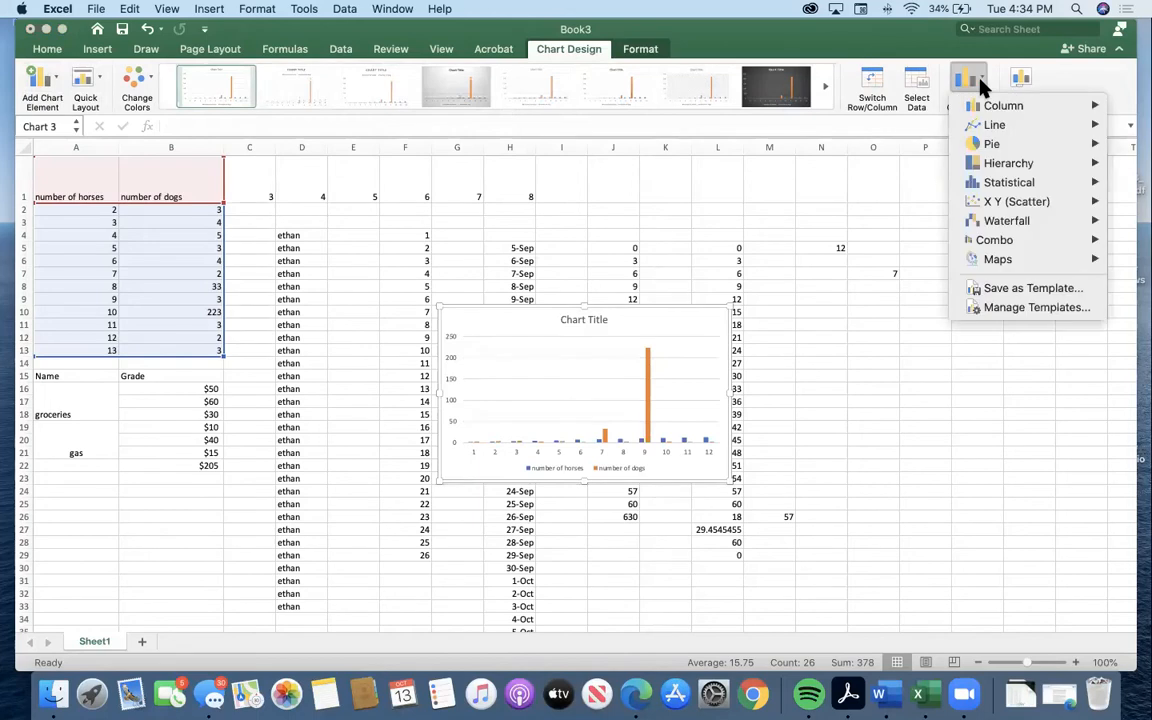
{"action": "mouse_move", "coordinate": [998, 124]}
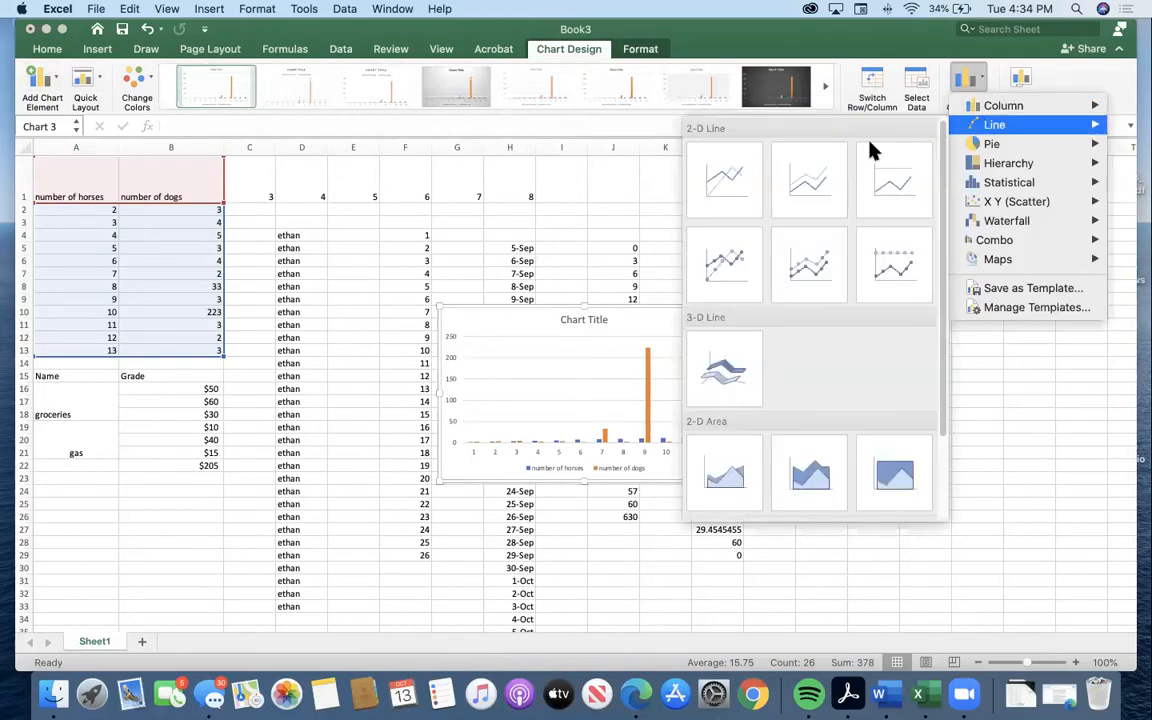
{"action": "left_click", "coordinate": [726, 174]}
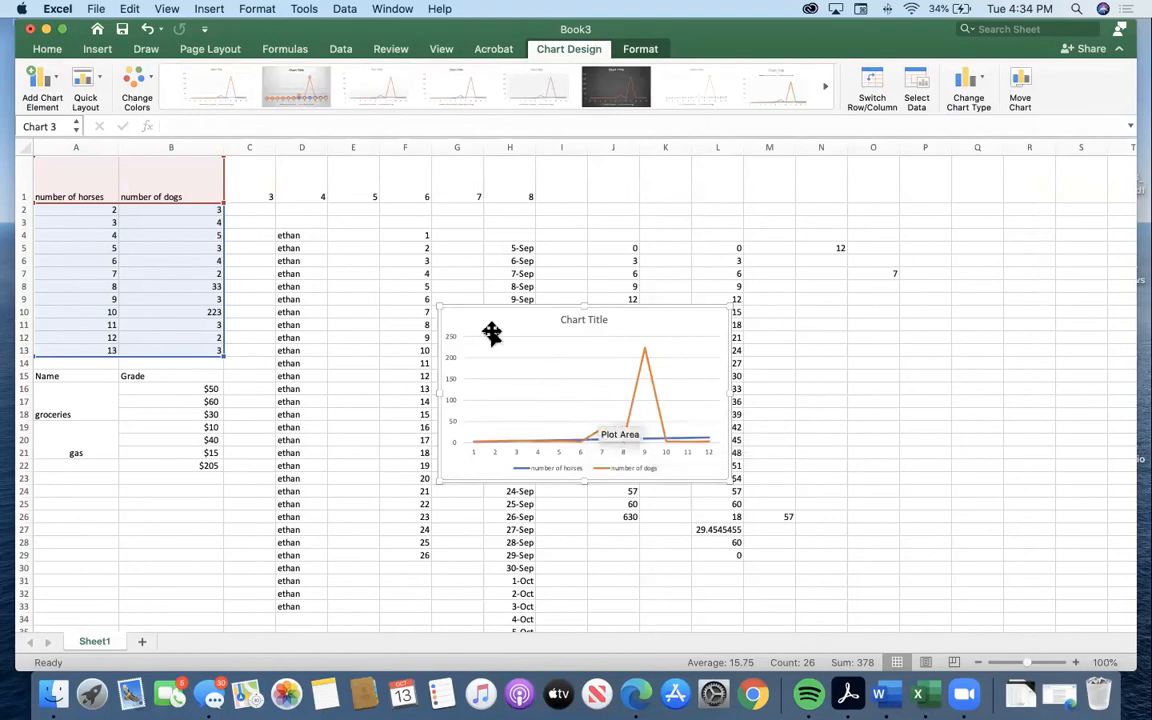
Enlarge the line chart and move it so it starts in row 1 and spans columns D to L.
{"action": "left_click_drag", "start_coordinate": [734, 481], "coordinate": [780, 528]}
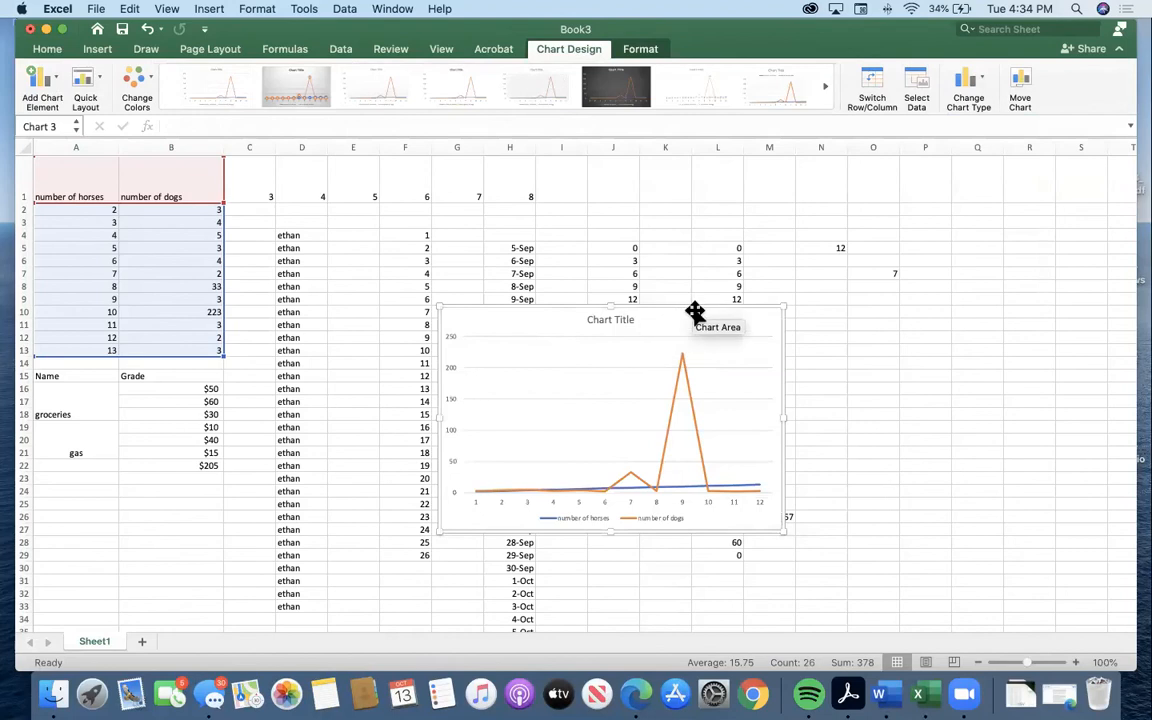
{"action": "left_click_drag", "start_coordinate": [694, 311], "coordinate": [555, 178]}
{"action": "left_click_drag", "start_coordinate": [638, 395], "coordinate": [735, 458]}
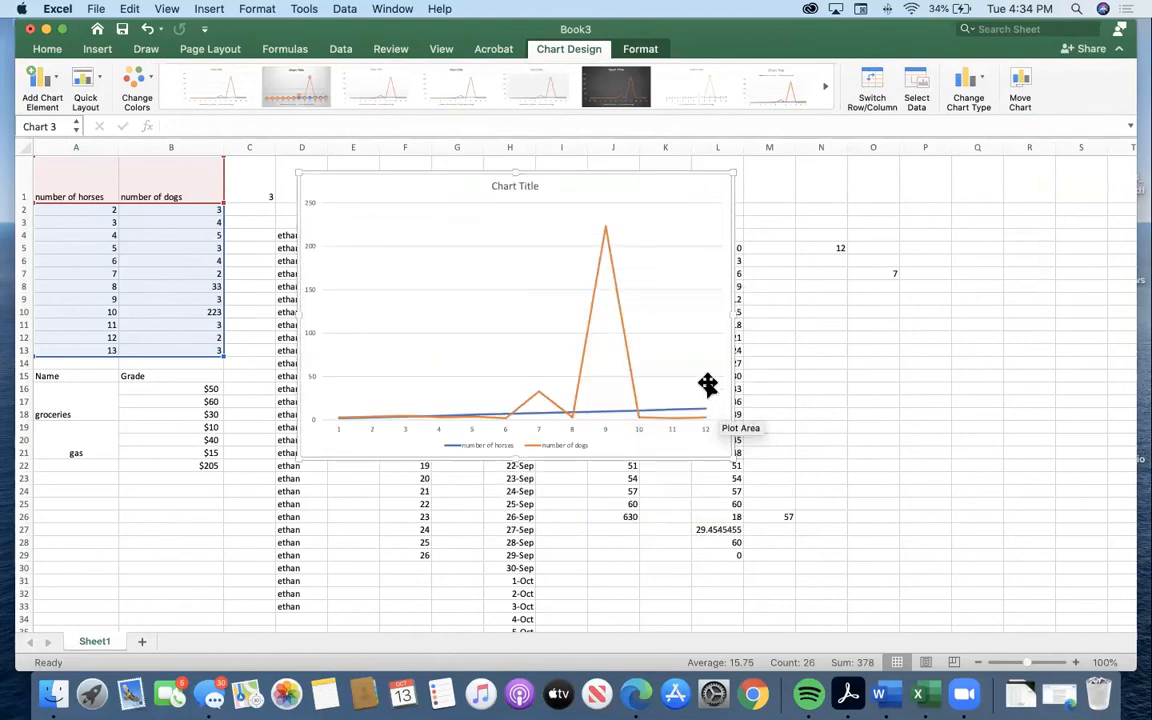
Copy the line chart, switch to Word and paste it into the blank document.
{"action": "right_click", "coordinate": [713, 331]}
{"action": "key", "text": "Escape"}
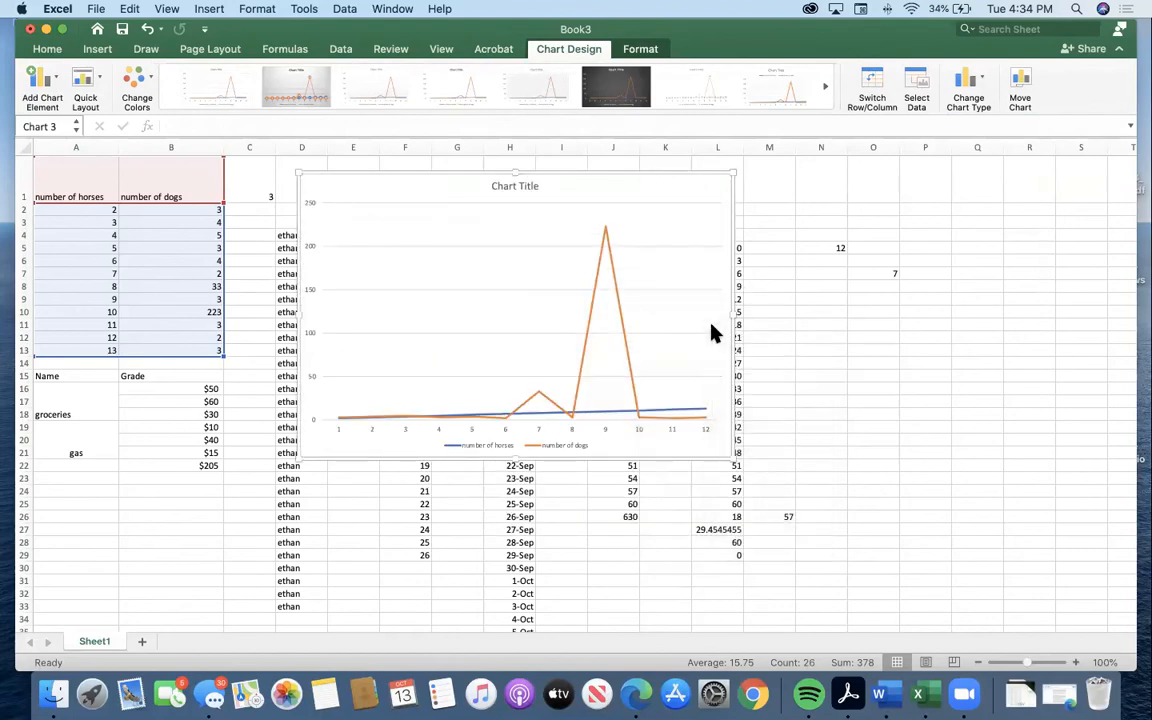
{"action": "left_click", "coordinate": [704, 175]}
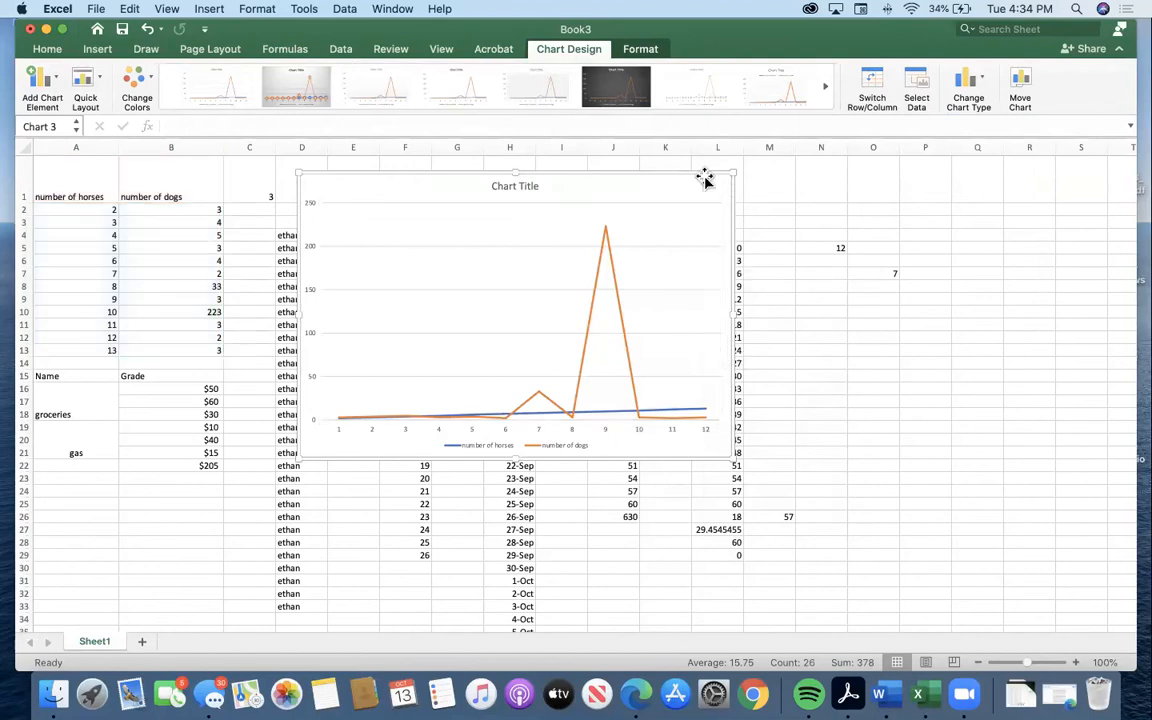
{"action": "left_click", "coordinate": [868, 692]}
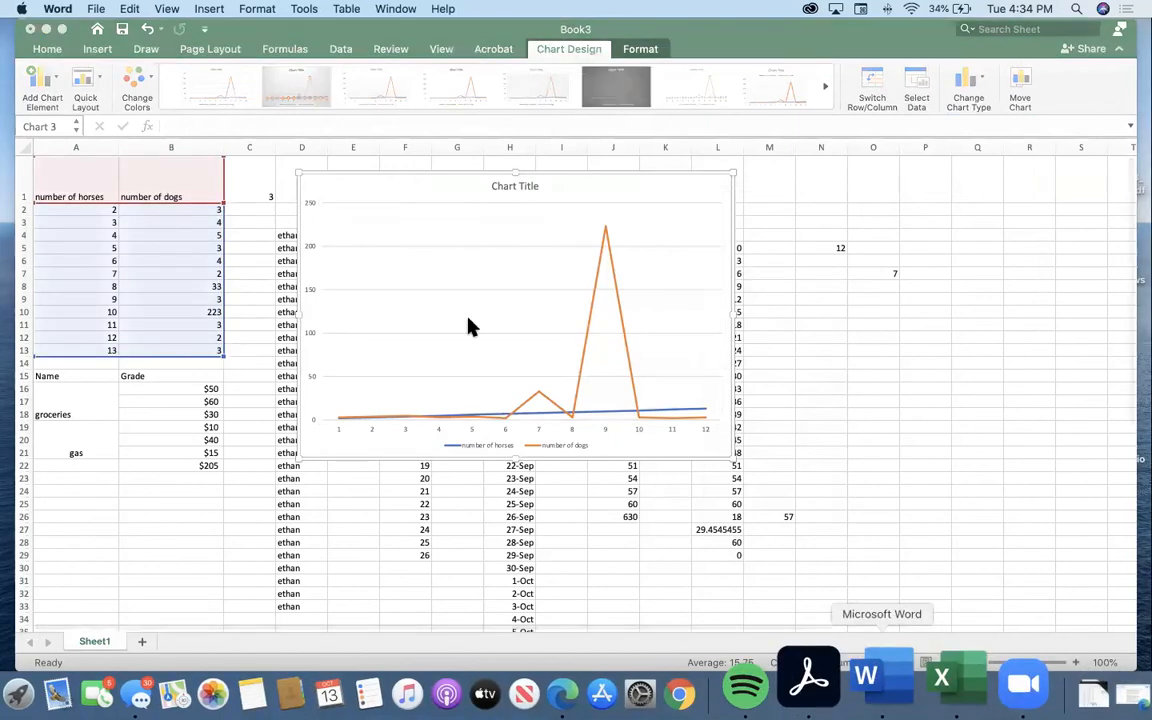
{"action": "scroll", "coordinate": [137, 73], "scroll_direction": "up", "scroll_amount": 3}
{"action": "double_click", "coordinate": [146, 119]}
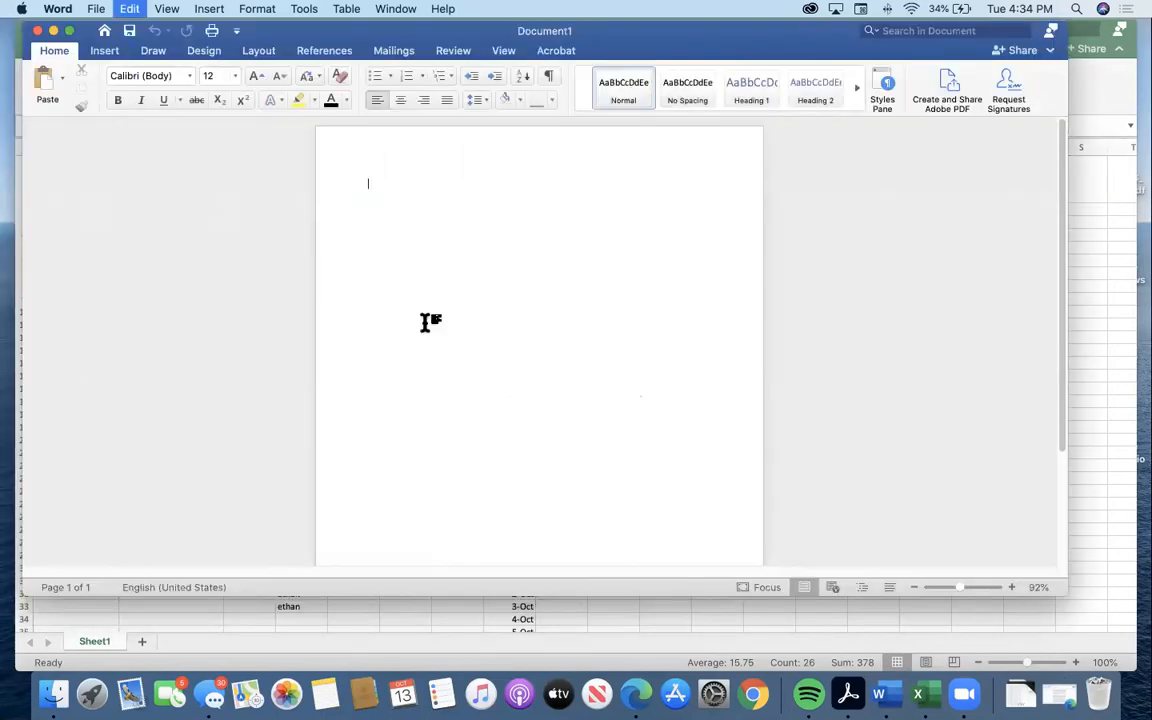
{"action": "key", "text": "super+v"}
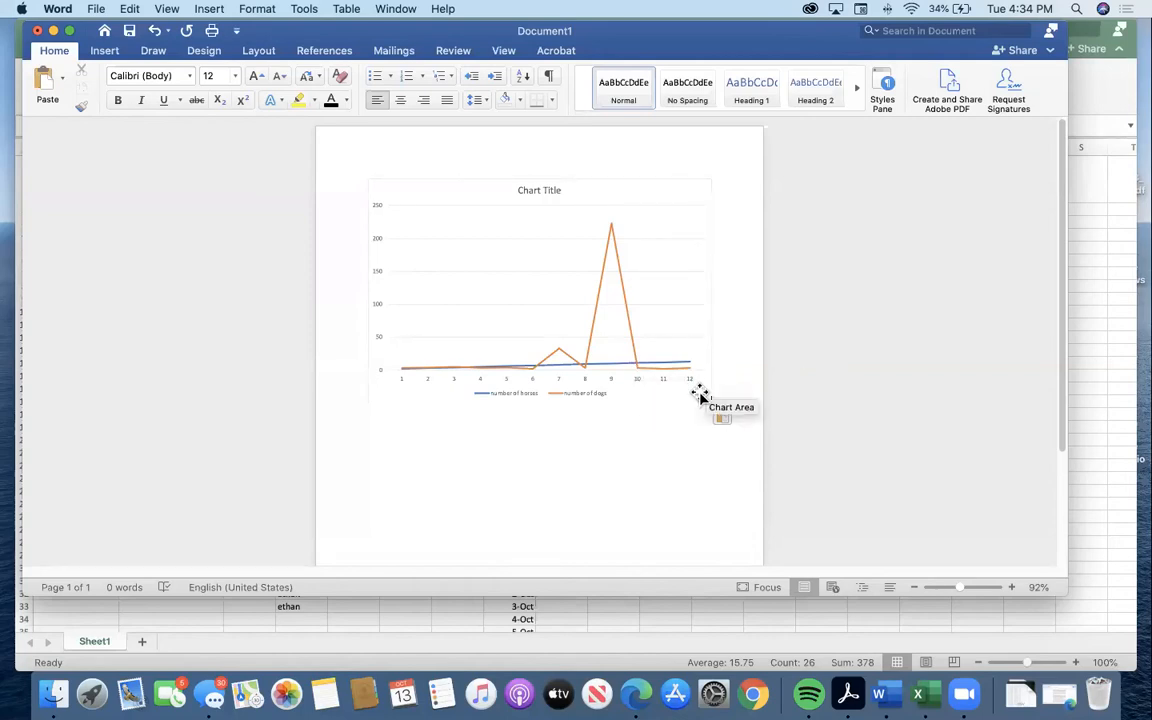
{"action": "left_click", "coordinate": [648, 334]}
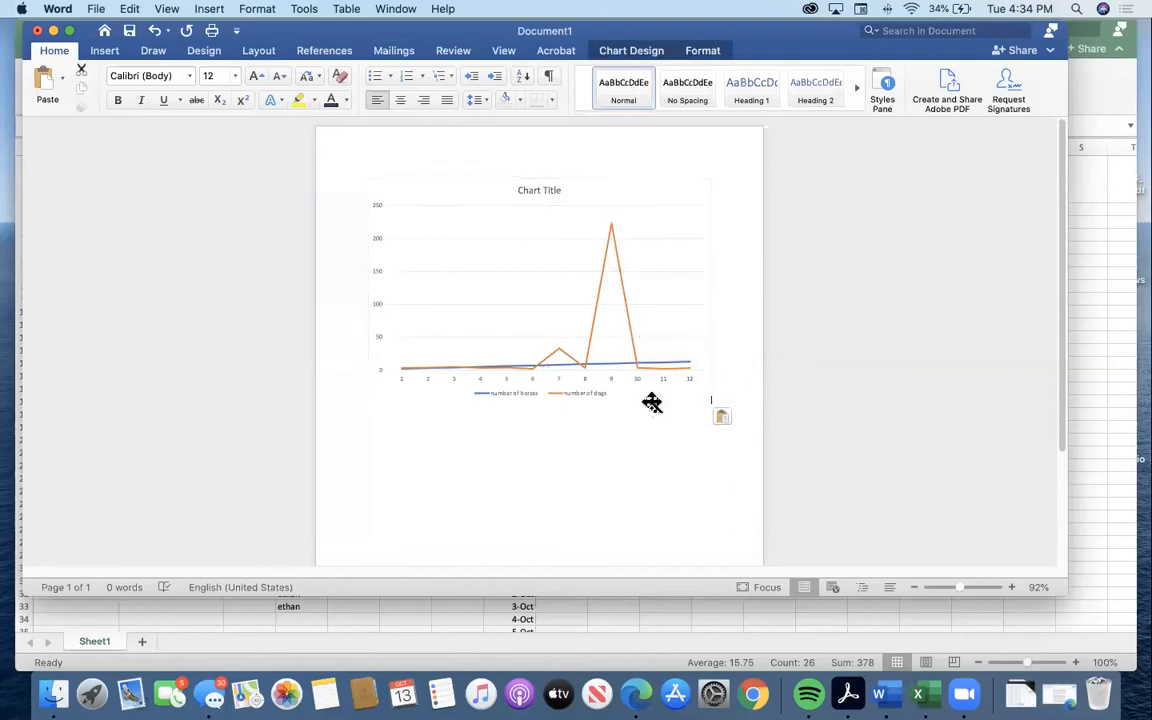
{"action": "left_click", "coordinate": [645, 331]}
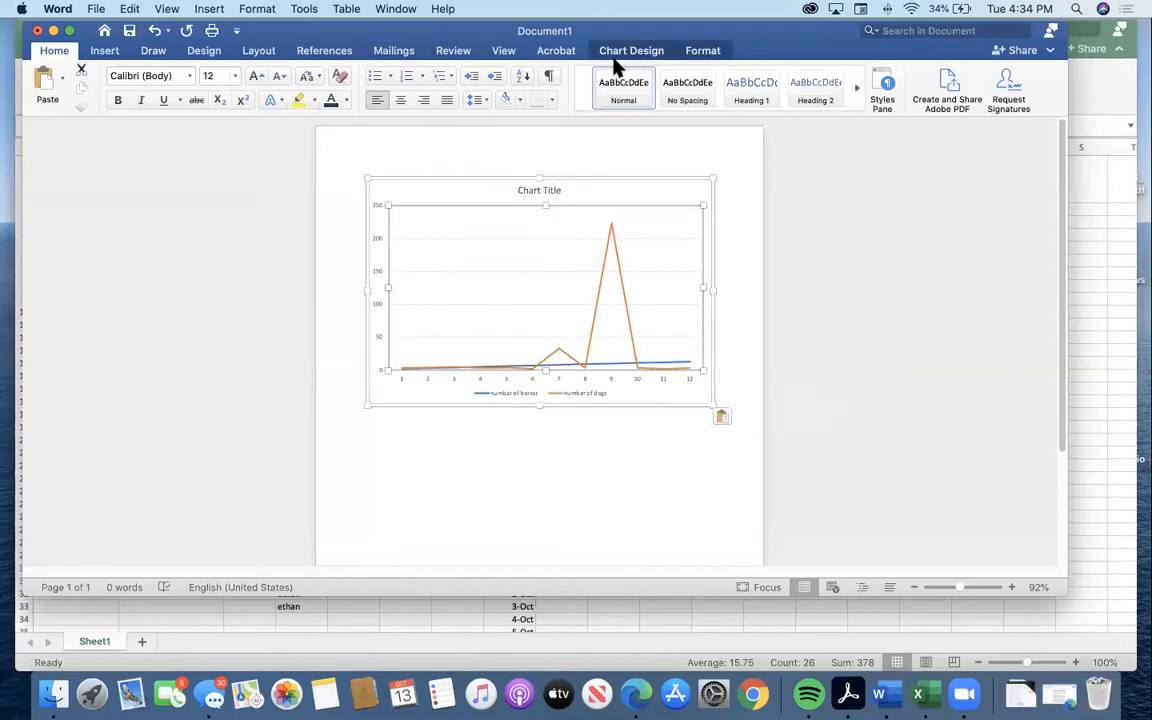
Switch back to Excel and add a primary horizontal axis title to the line chart, keeping its placeholder text.
{"action": "left_click", "coordinate": [1117, 255]}
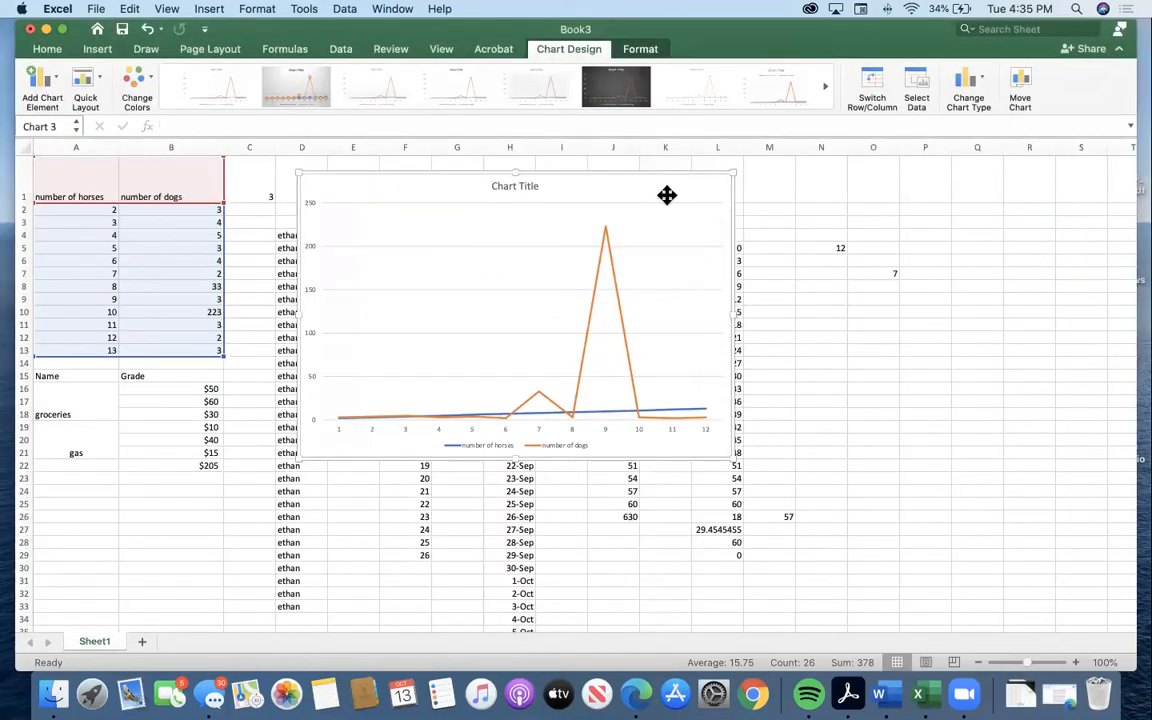
{"action": "left_click", "coordinate": [58, 84]}
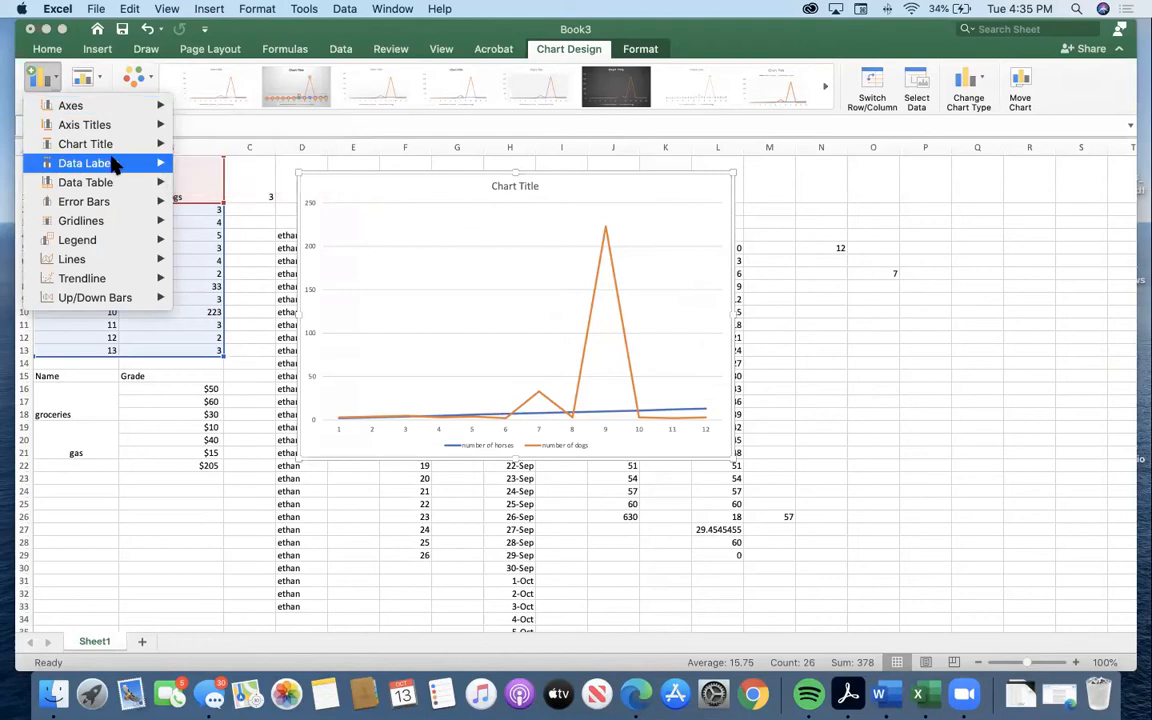
{"action": "mouse_move", "coordinate": [110, 165]}
{"action": "mouse_move", "coordinate": [109, 205]}
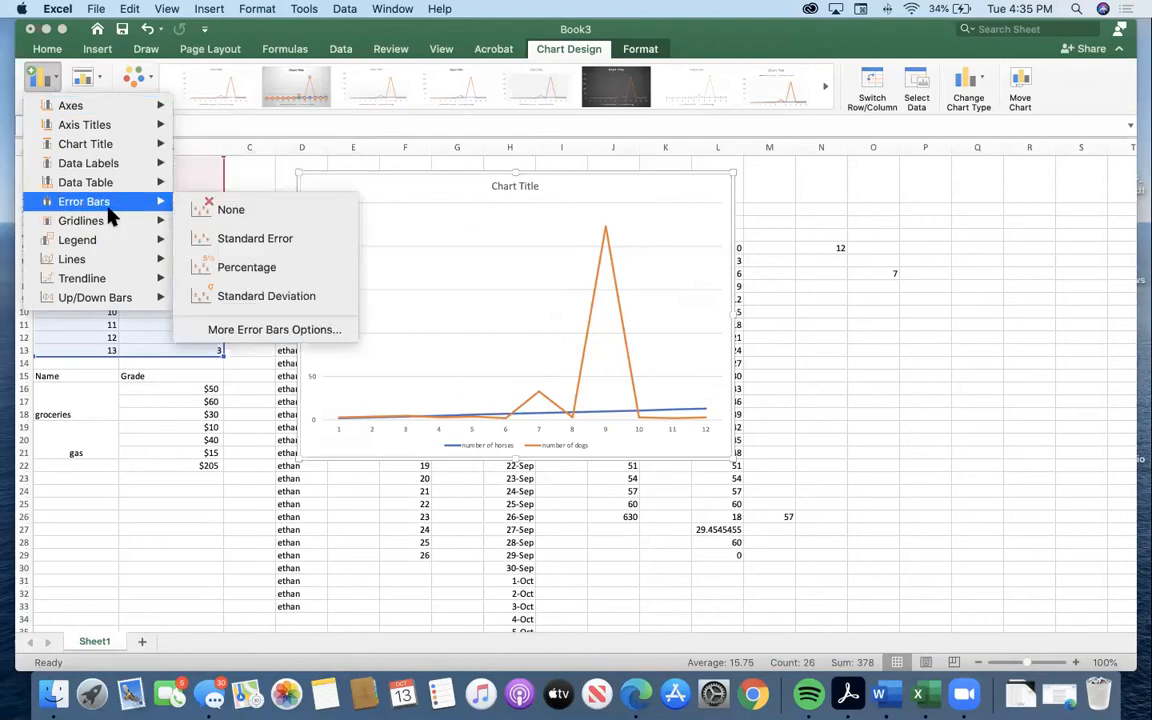
{"action": "mouse_move", "coordinate": [107, 132]}
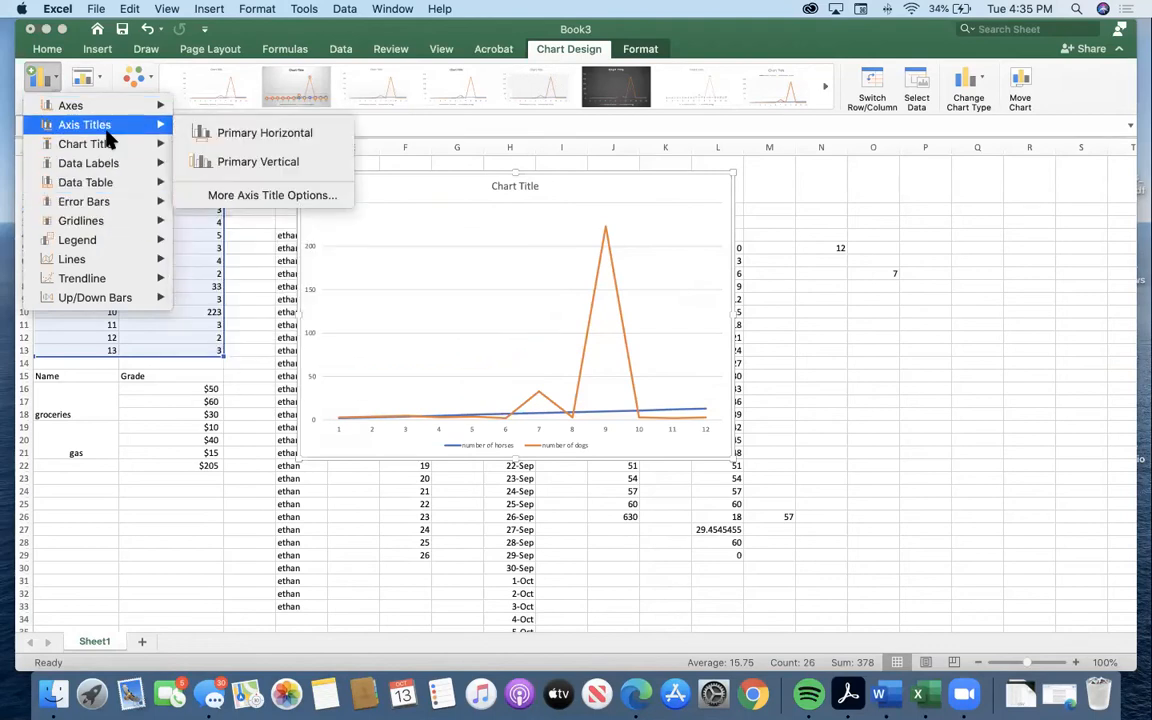
{"action": "left_click", "coordinate": [225, 133]}
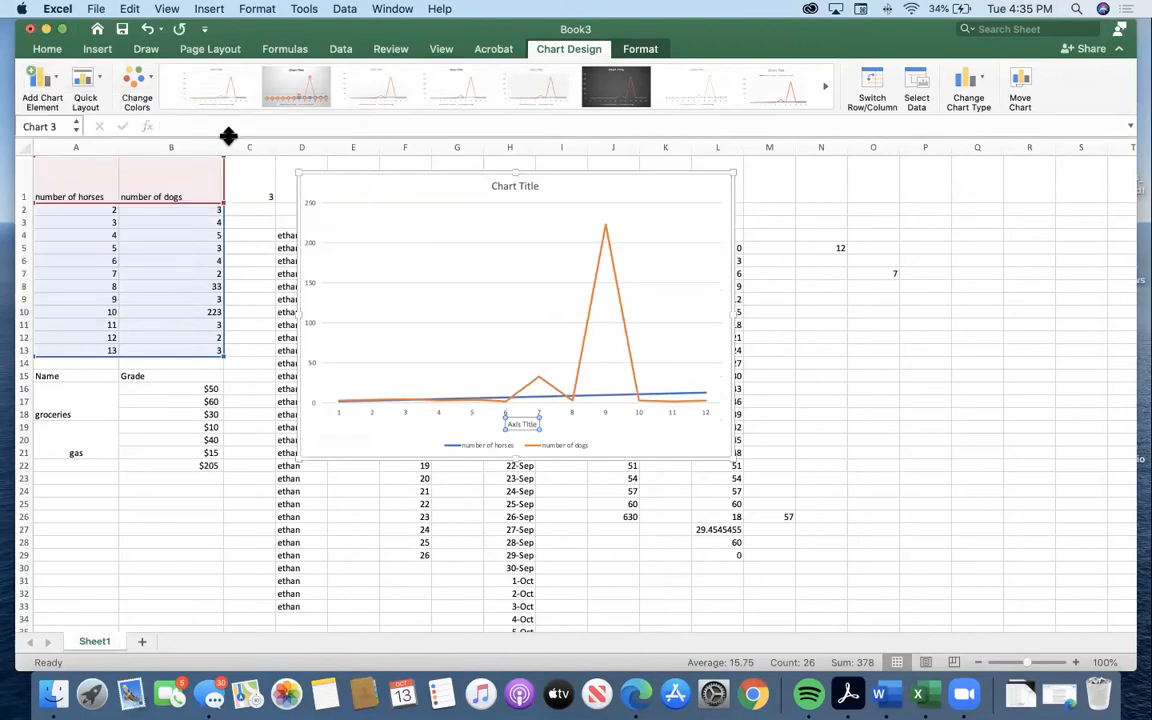
{"action": "left_click", "coordinate": [529, 424]}
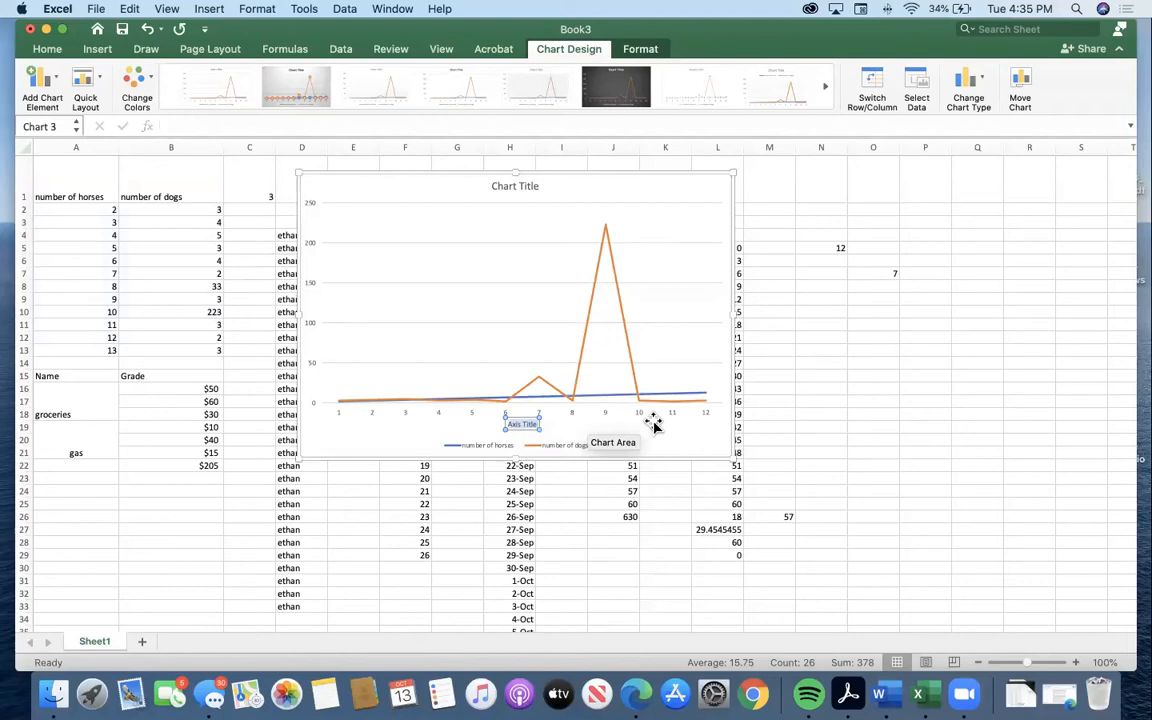
{"action": "left_click", "coordinate": [364, 423]}
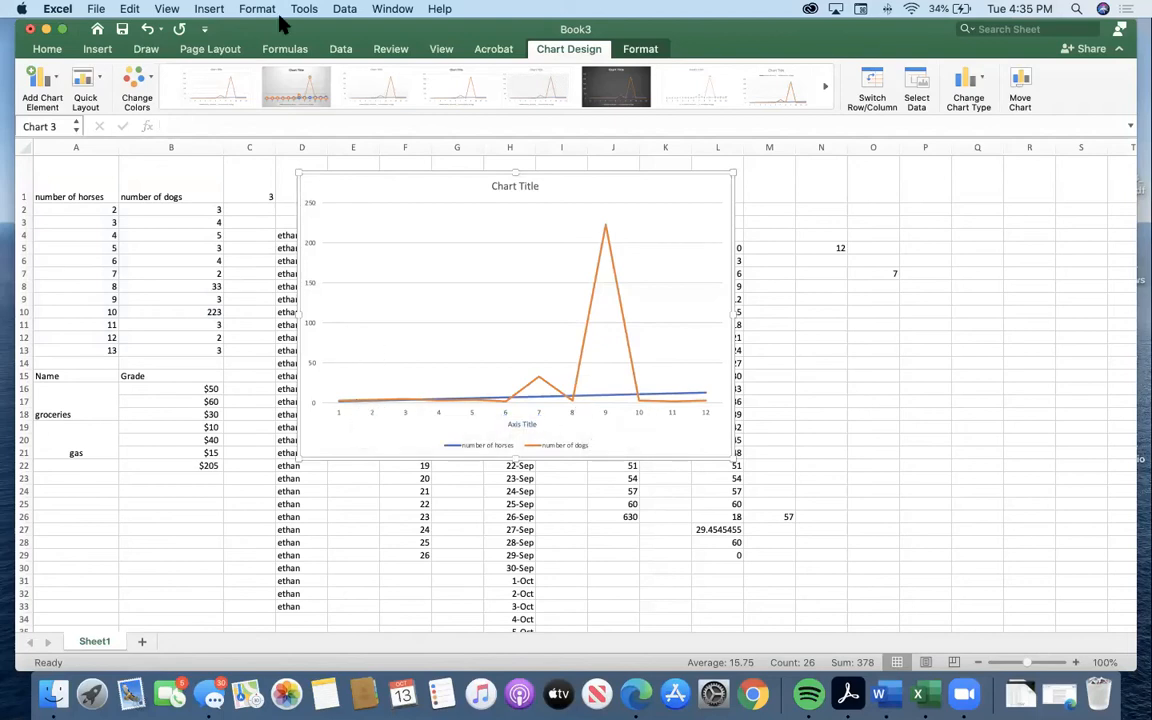
Try the monochromatic orange palette on the chart and replace it with the colorful blue and gray palette.
{"action": "left_click", "coordinate": [86, 88]}
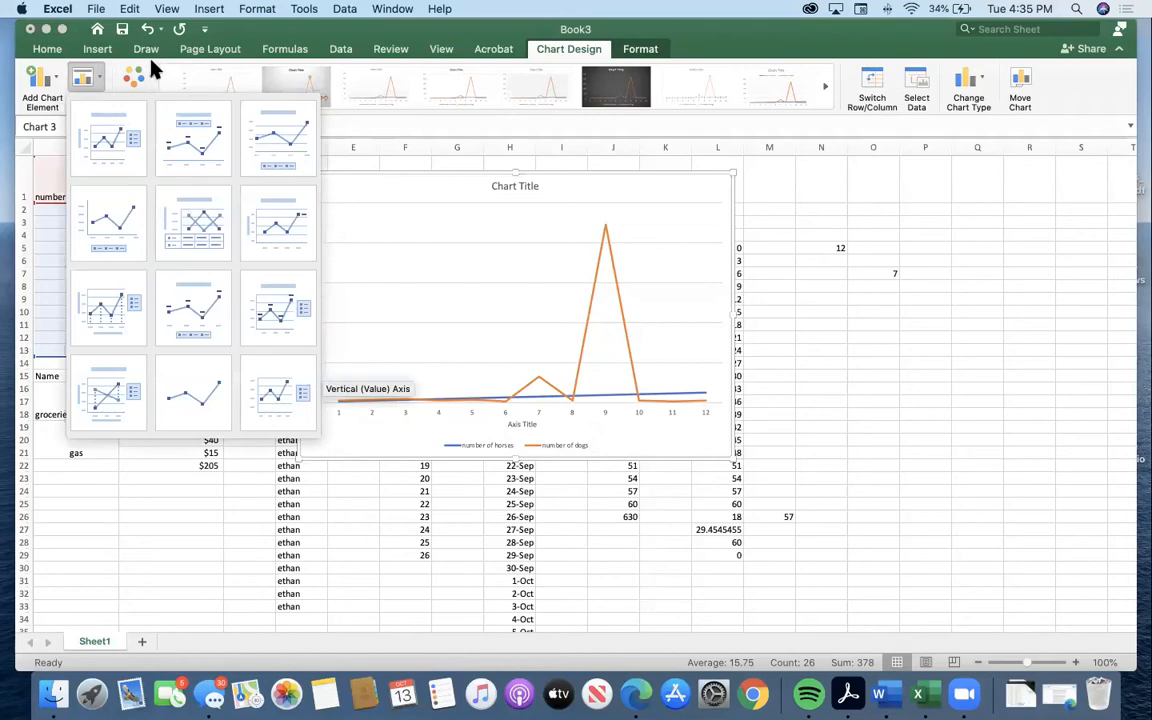
{"action": "left_click", "coordinate": [150, 82]}
{"action": "left_click", "coordinate": [140, 80]}
{"action": "left_click", "coordinate": [196, 258]}
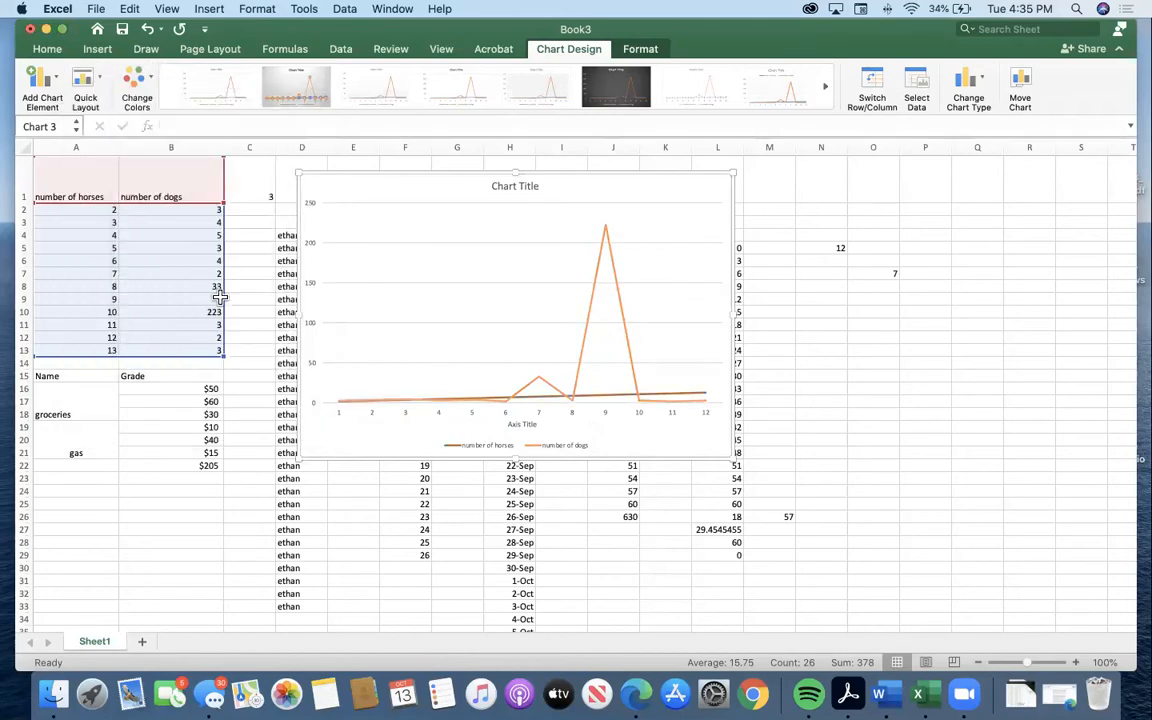
{"action": "left_click", "coordinate": [140, 82]}
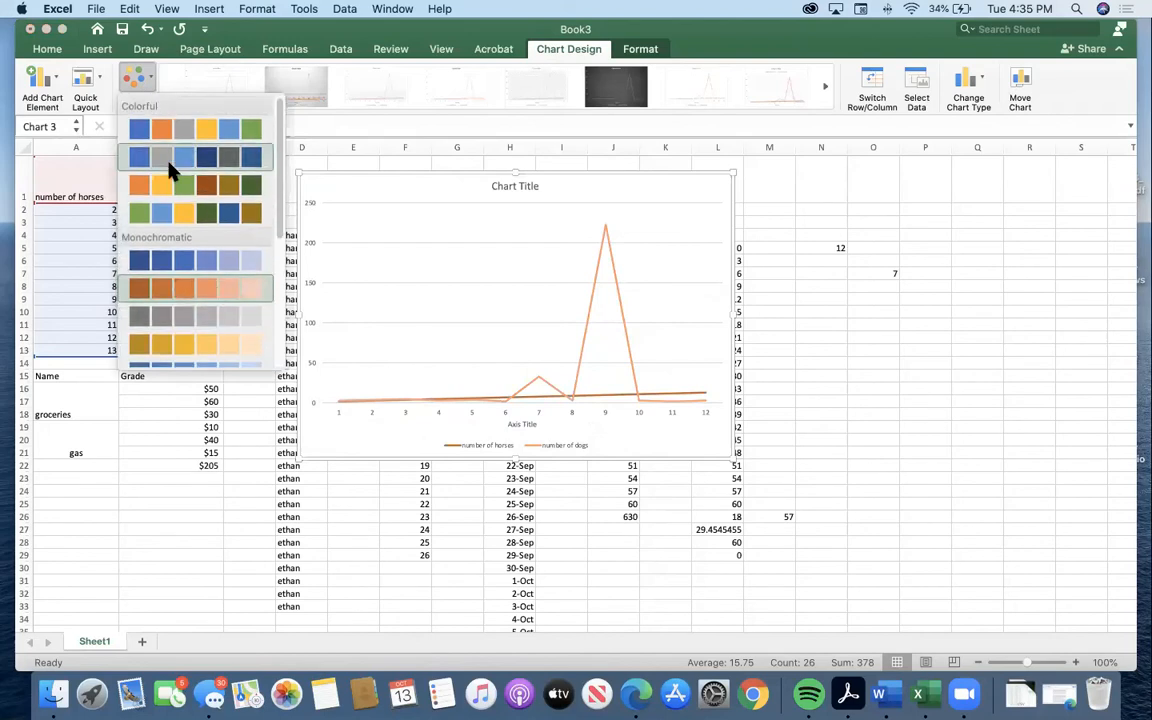
{"action": "left_click", "coordinate": [165, 132]}
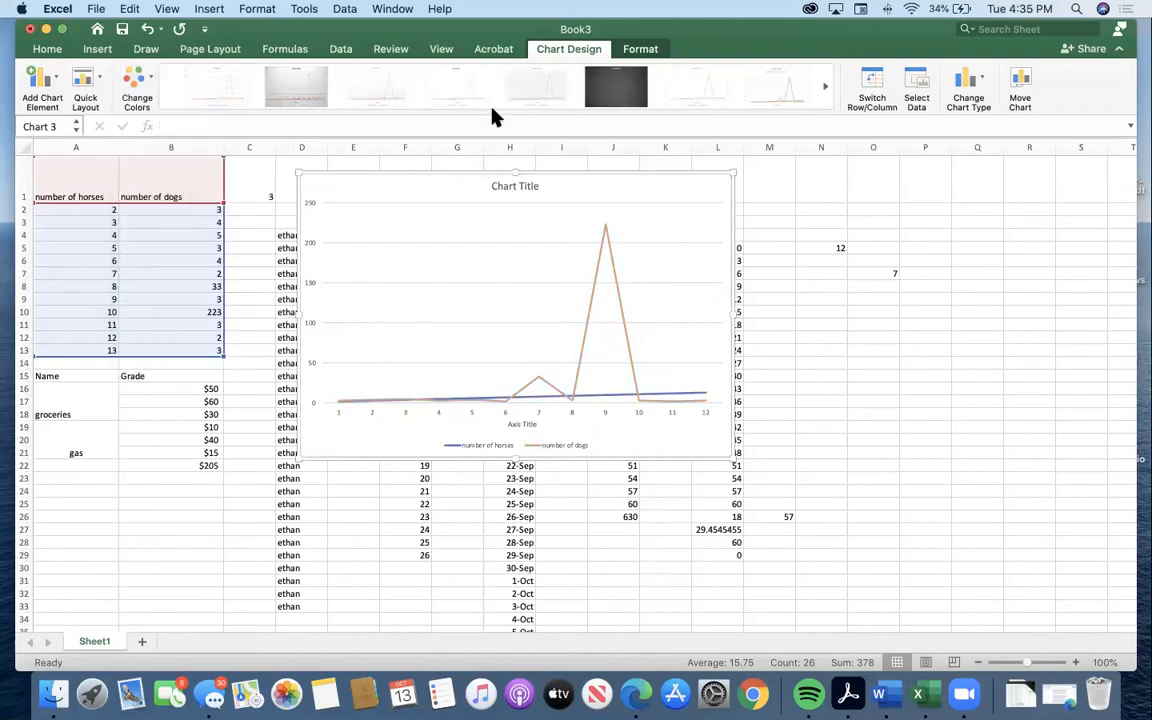
Apply the gray gradient chart style with data markers and replace it with the dark background style.
{"action": "left_click", "coordinate": [497, 114]}
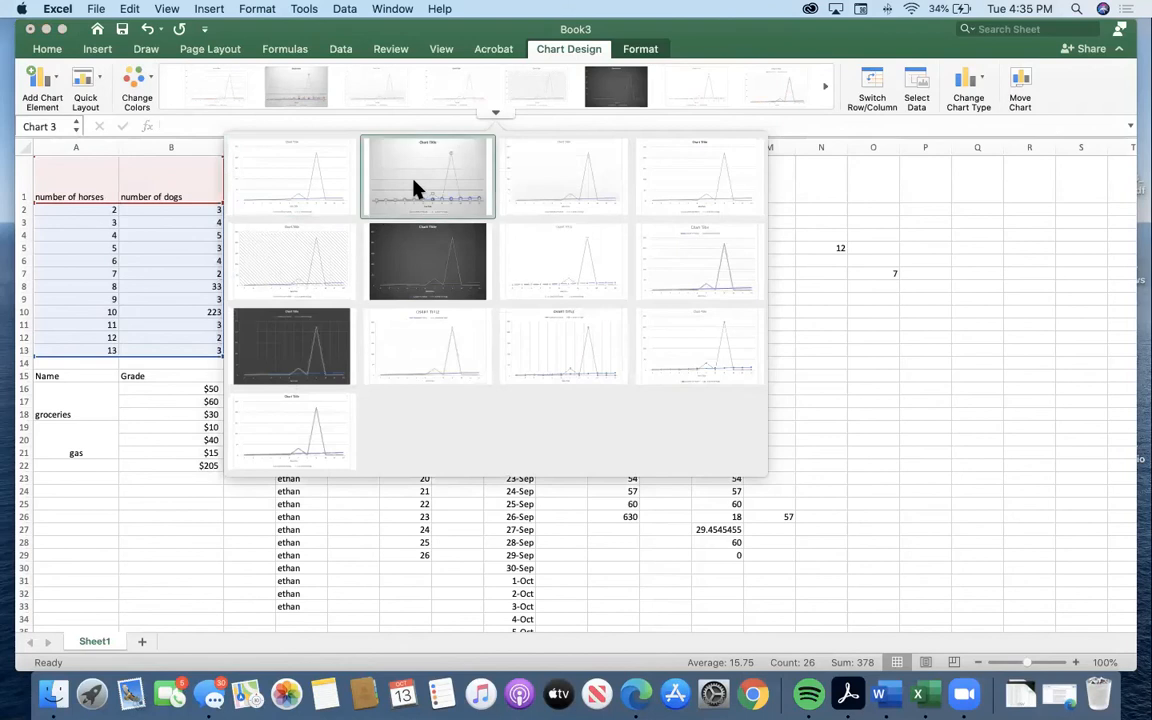
{"action": "left_click", "coordinate": [418, 188]}
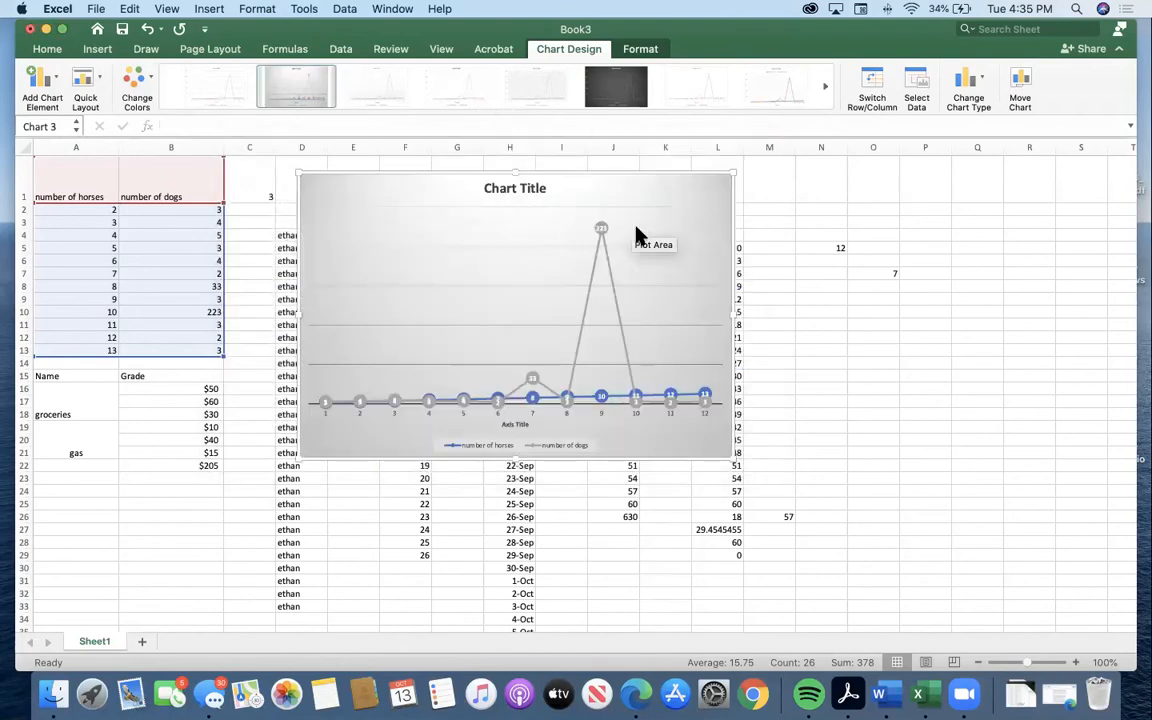
{"action": "left_click", "coordinate": [616, 100]}
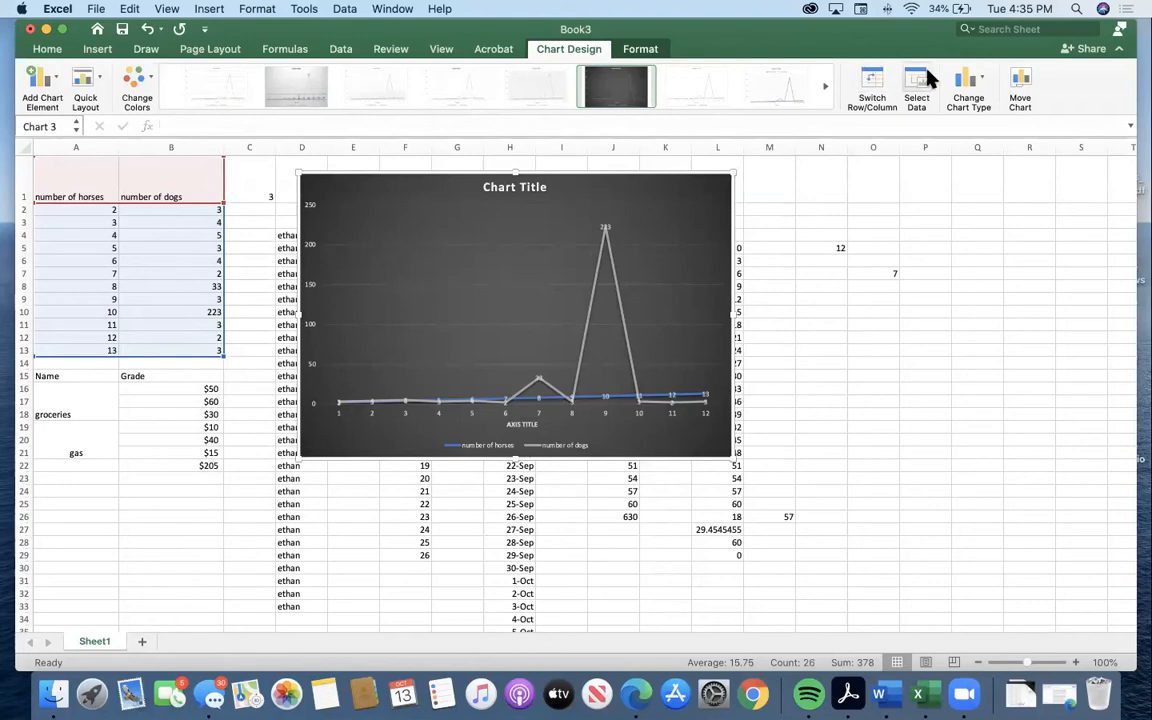
Switch the chart's rows and columns back and forth, ending with number of horses and number of dogs as the series.
{"action": "left_click", "coordinate": [873, 80]}
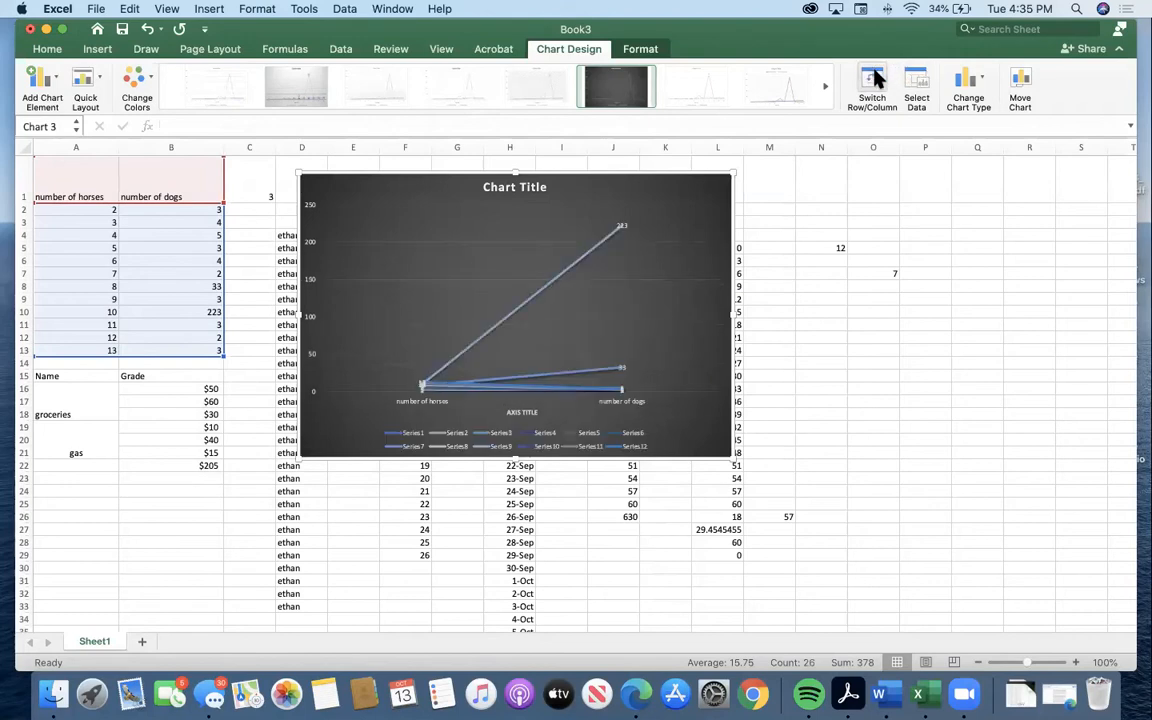
{"action": "left_click", "coordinate": [873, 80]}
{"action": "left_click", "coordinate": [873, 80]}
{"action": "left_click", "coordinate": [874, 80]}
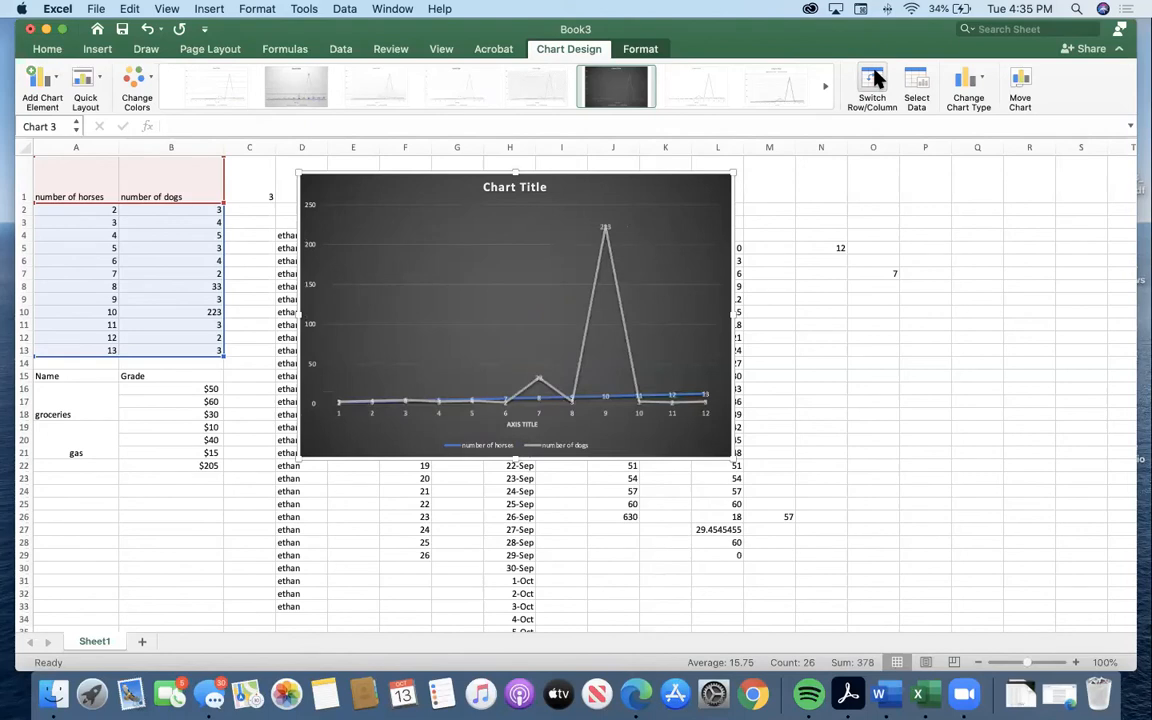
{"action": "left_click", "coordinate": [874, 80]}
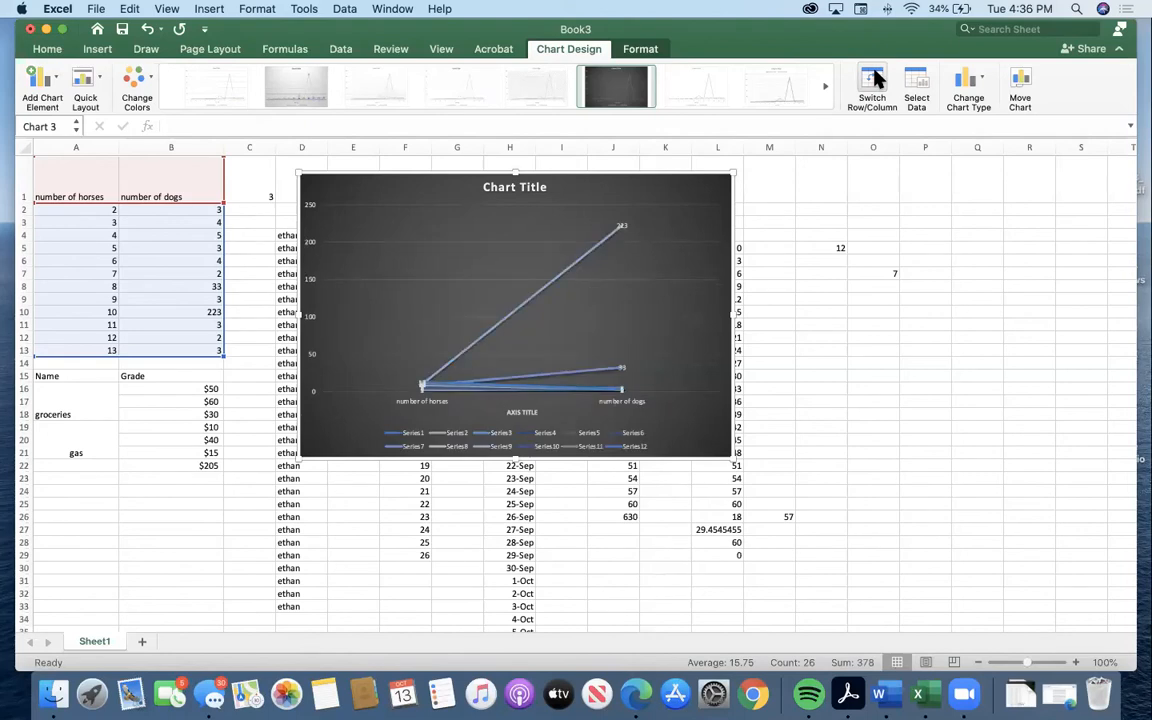
{"action": "left_click", "coordinate": [875, 80]}
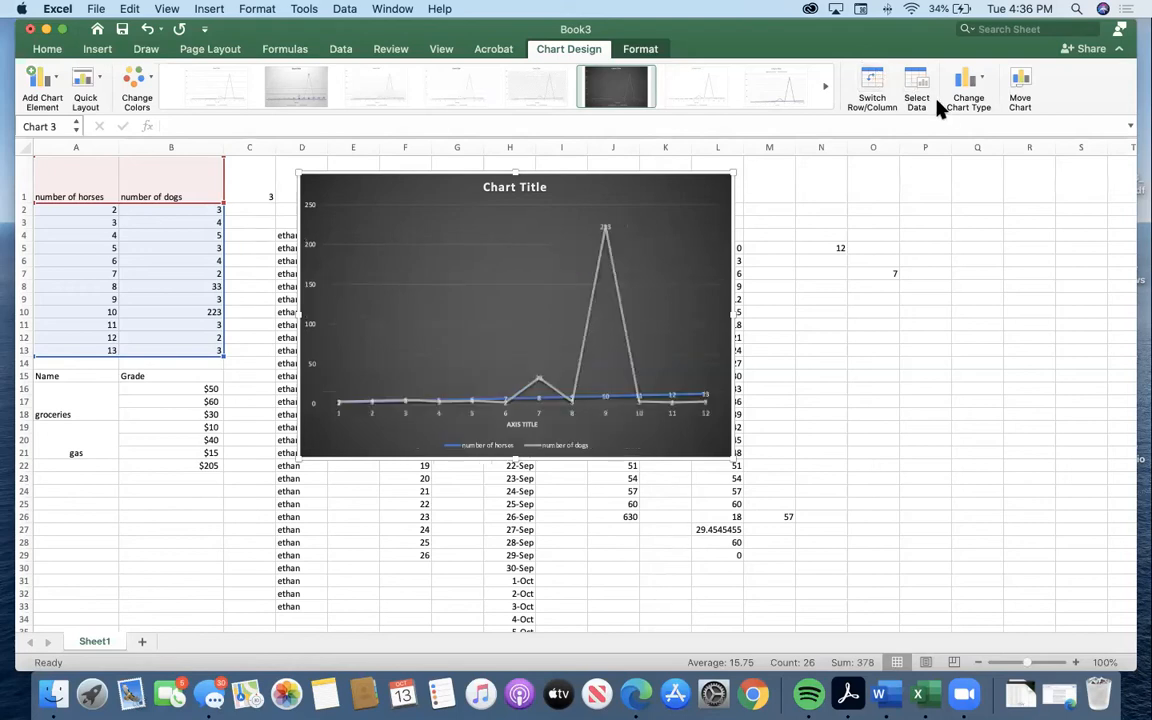
Change the Y values of the chart's number of horses series to cells B3:B13 in the Select Data Source dialog.
{"action": "left_click", "coordinate": [916, 80]}
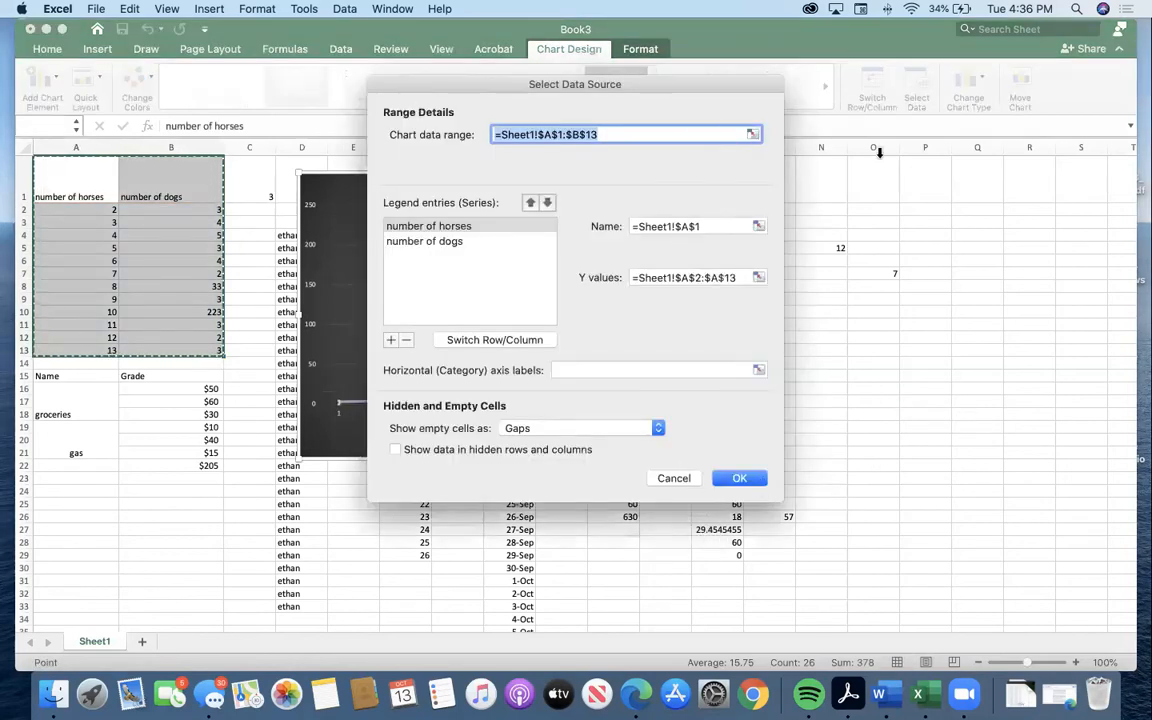
{"action": "left_click", "coordinate": [686, 478]}
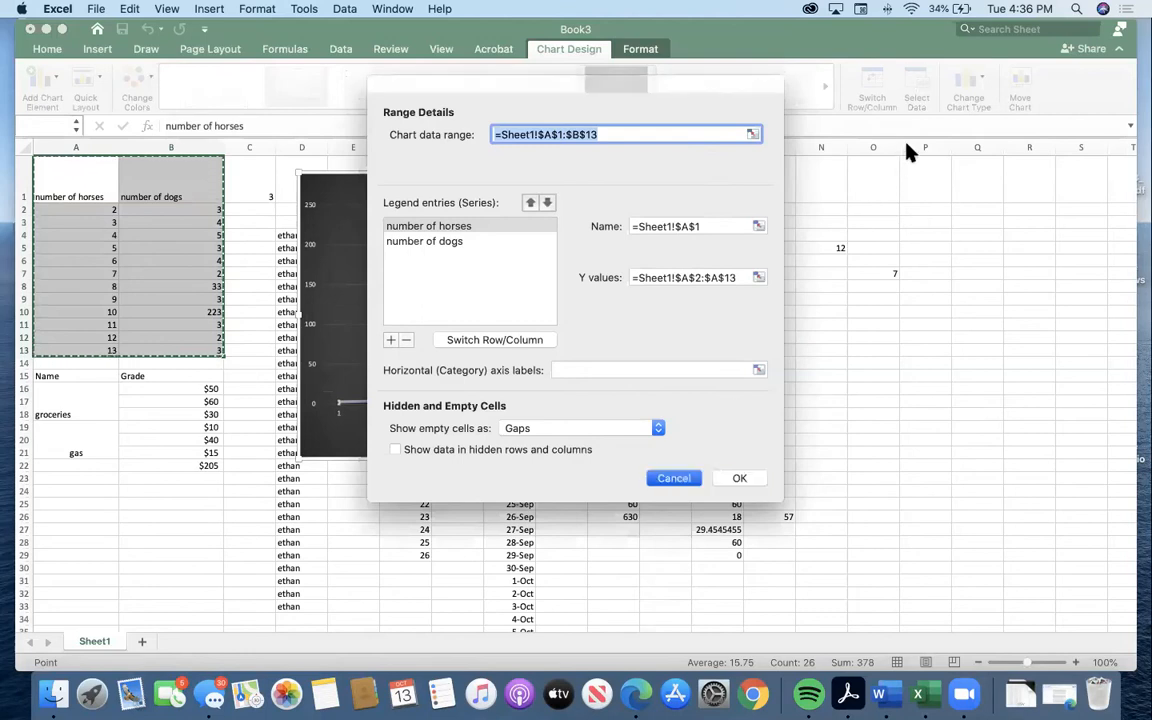
{"action": "left_click", "coordinate": [916, 85]}
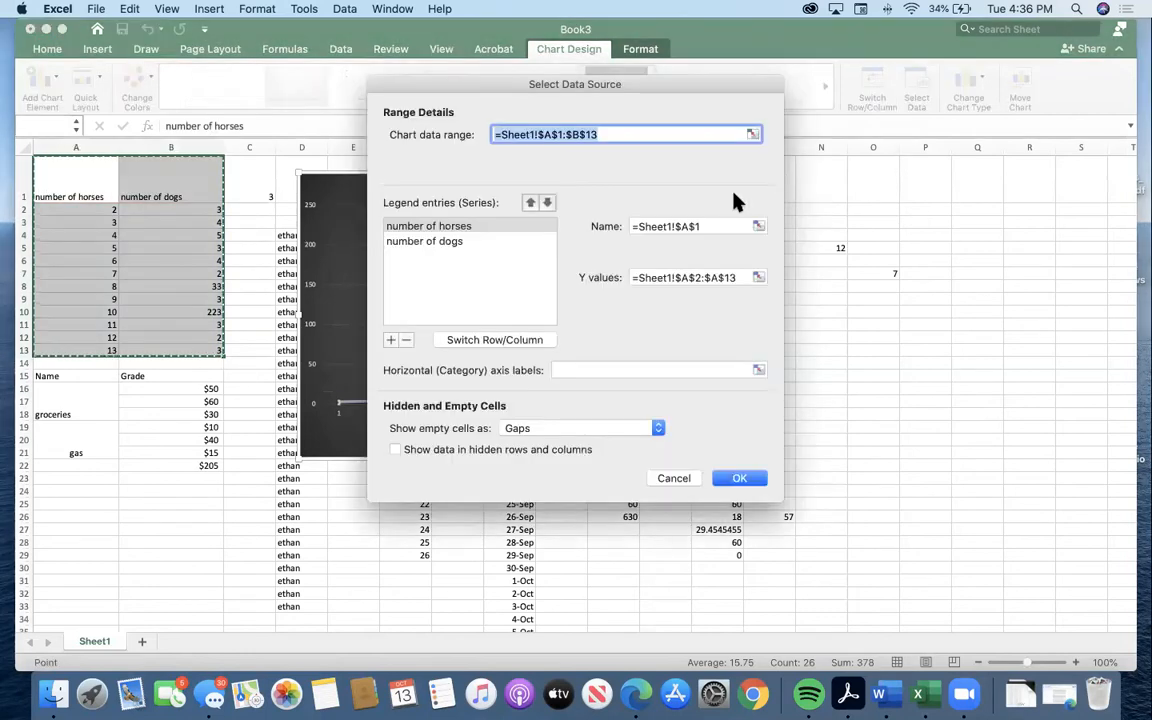
{"action": "left_click", "coordinate": [757, 277]}
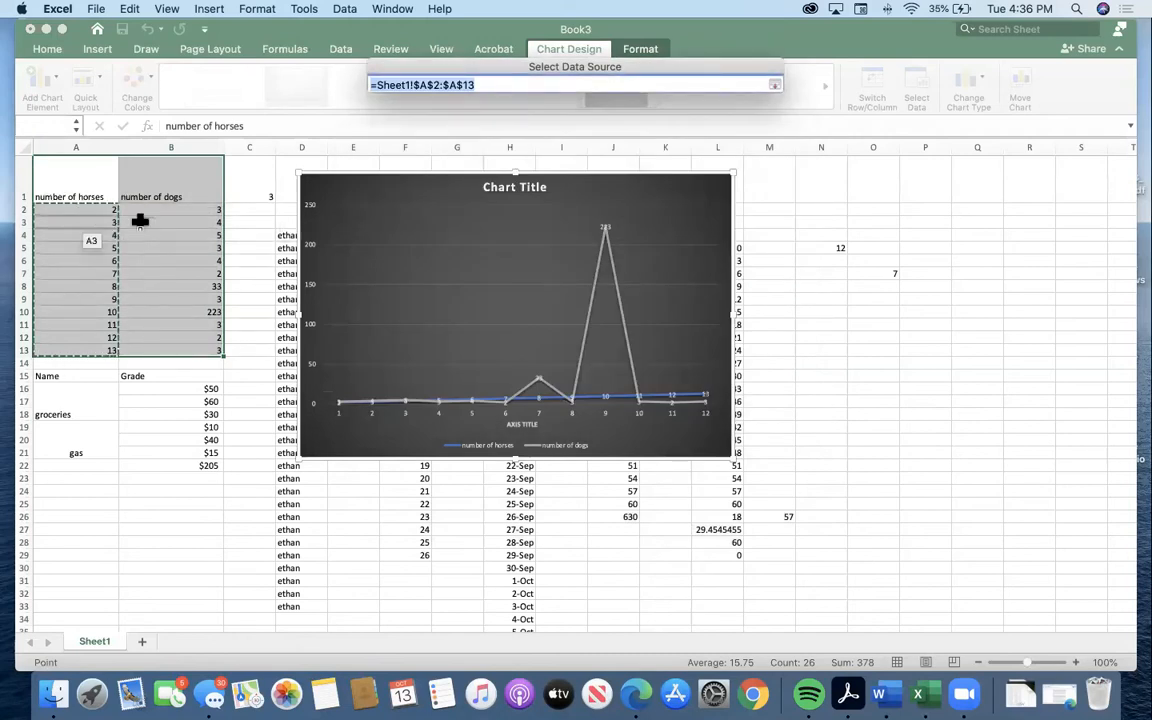
{"action": "left_click_drag", "start_coordinate": [160, 220], "coordinate": [176, 347]}
{"action": "key", "text": "Return"}
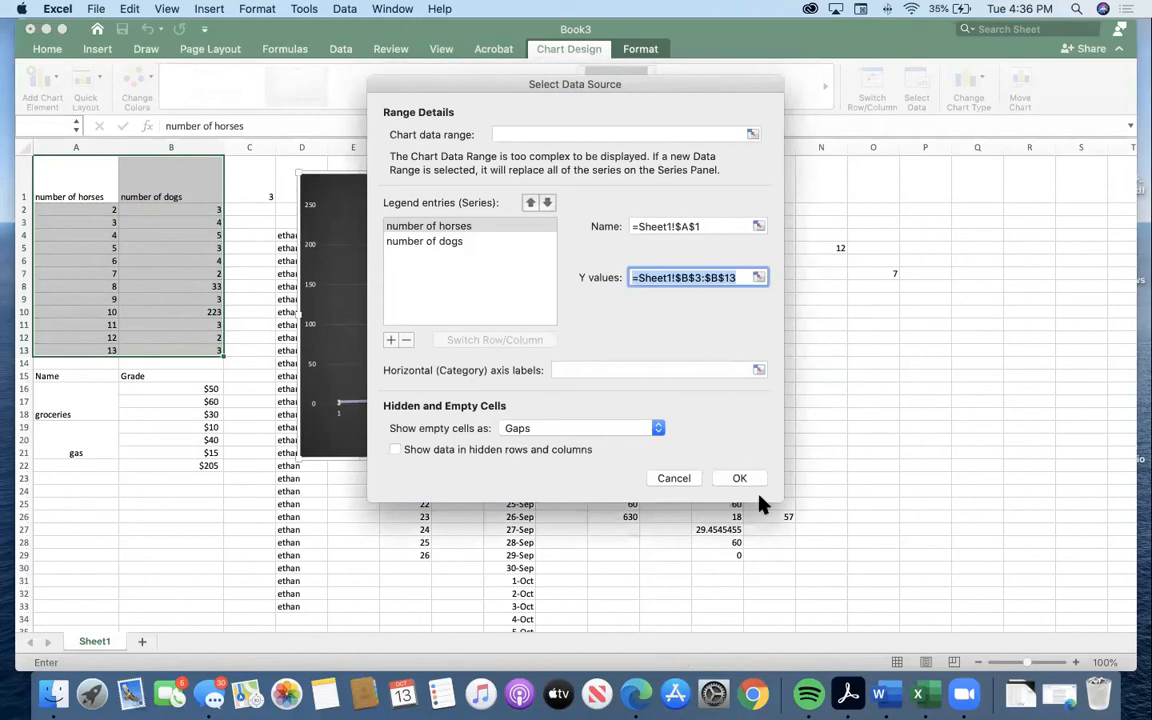
{"action": "left_click", "coordinate": [745, 479]}
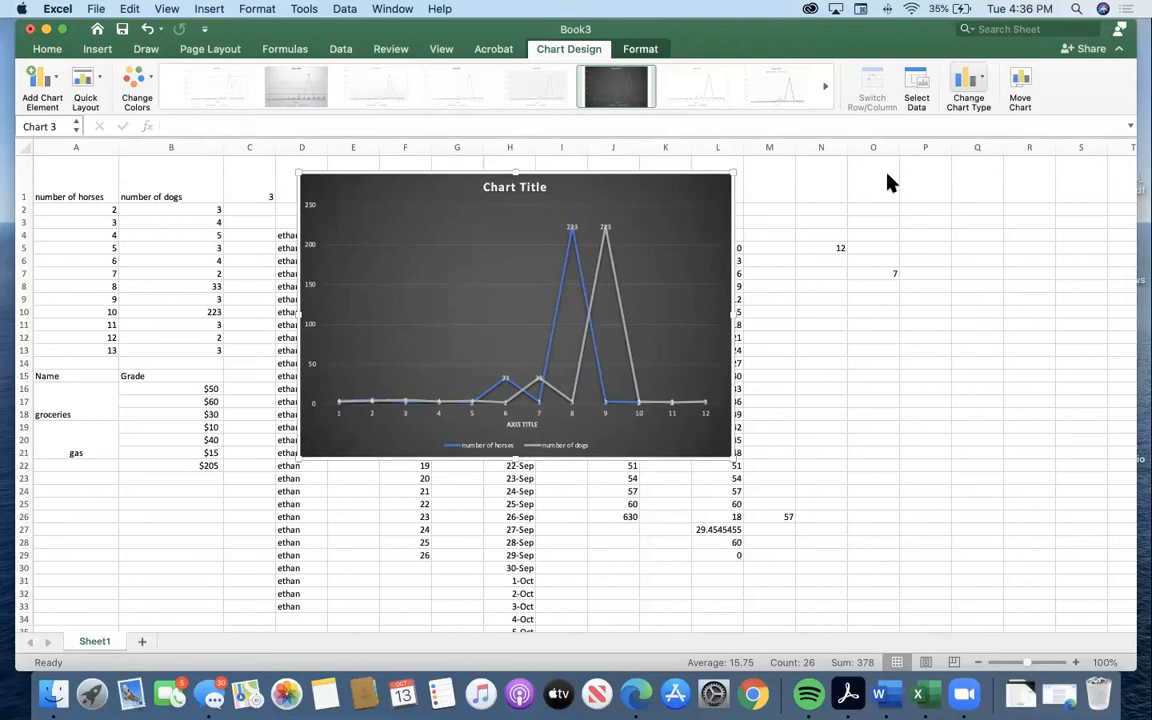
Move the line chart away from the data in columns C to E and delete it from the sheet.
{"action": "left_click_drag", "start_coordinate": [699, 177], "coordinate": [817, 176]}
{"action": "right_click", "coordinate": [790, 178]}
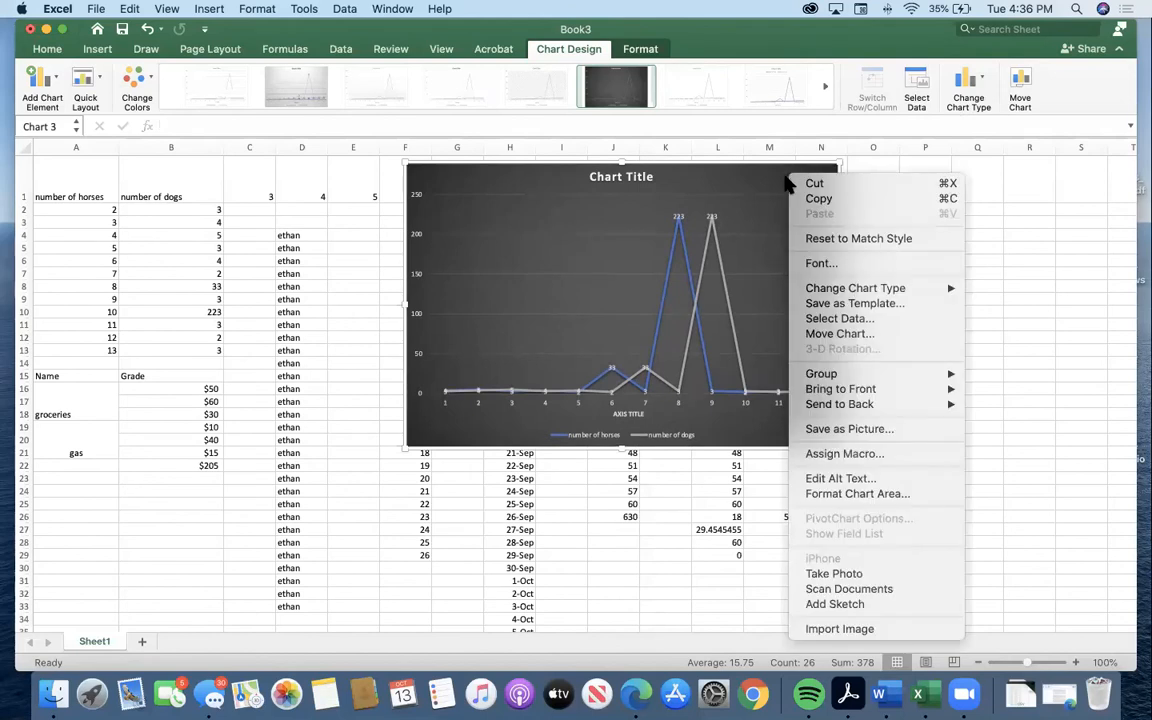
{"action": "left_click", "coordinate": [783, 182]}
{"action": "key", "text": "Delete"}
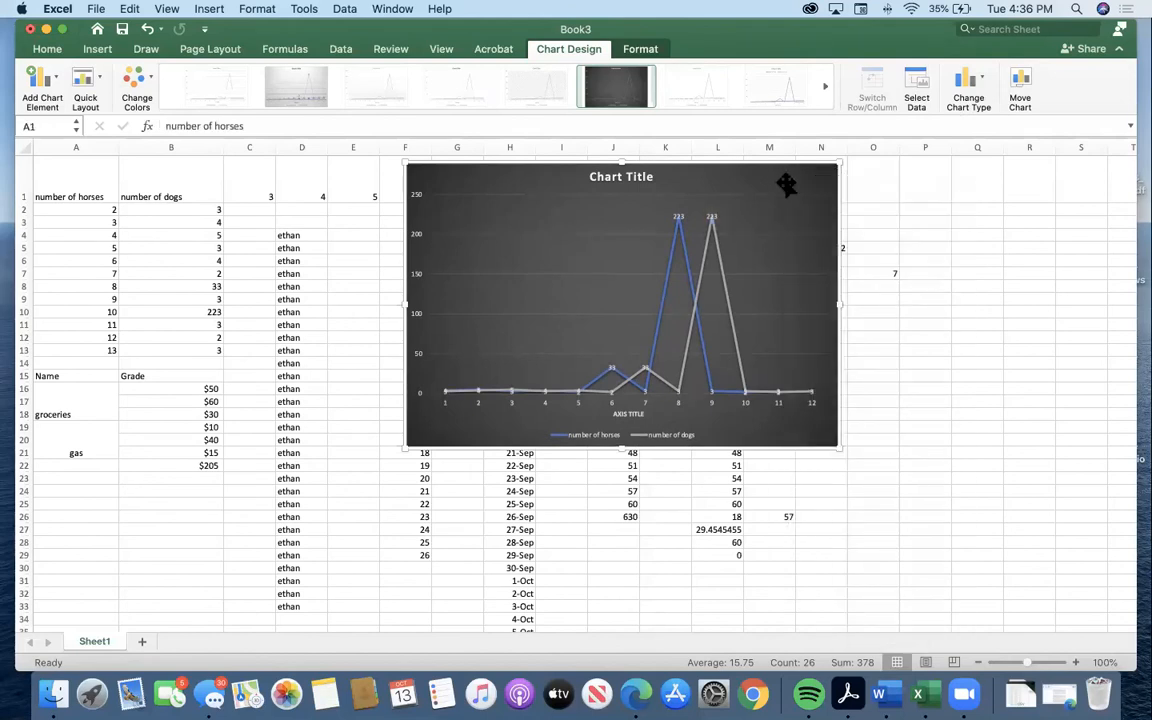
{"action": "left_click", "coordinate": [786, 182]}
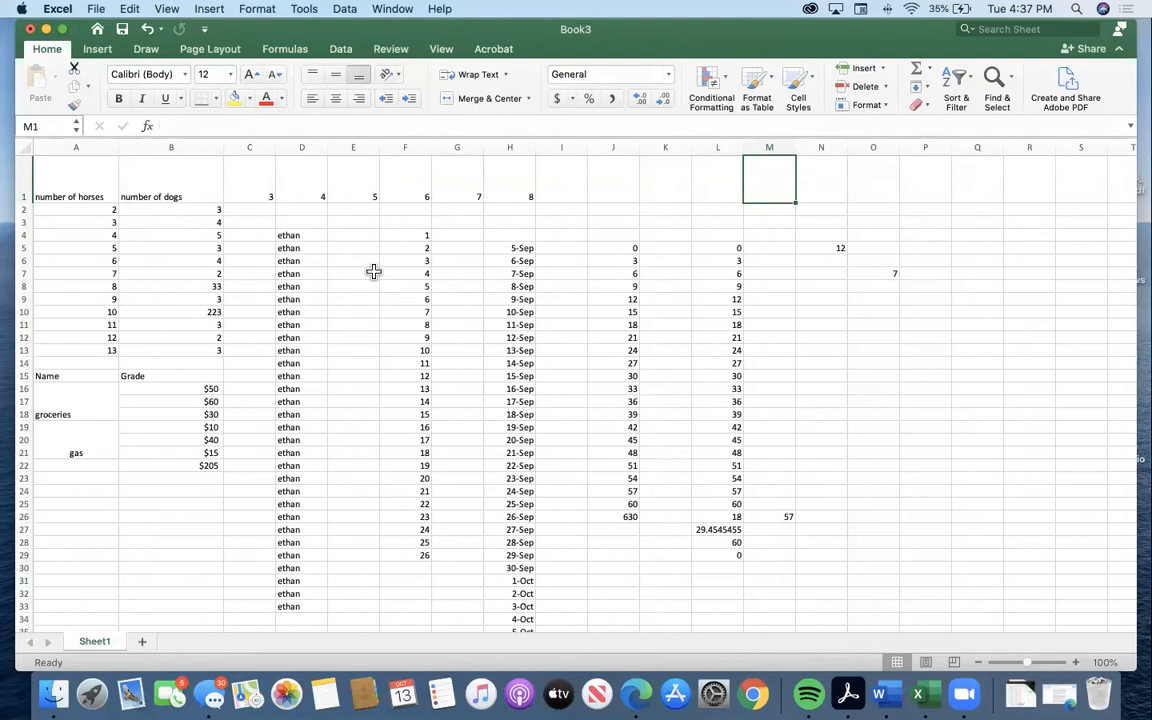
Rename the Sheet1 worksheet as October.
{"action": "double_click", "coordinate": [92, 641]}
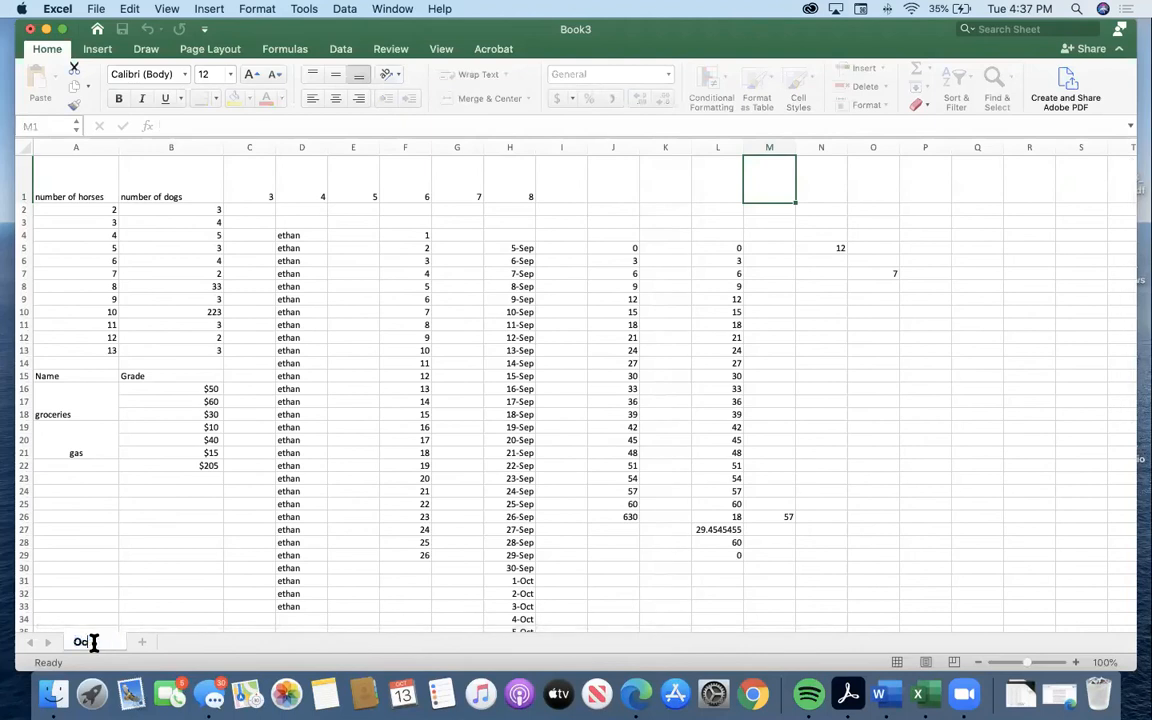
{"action": "type", "text": "October"}
{"action": "left_click", "coordinate": [112, 593]}
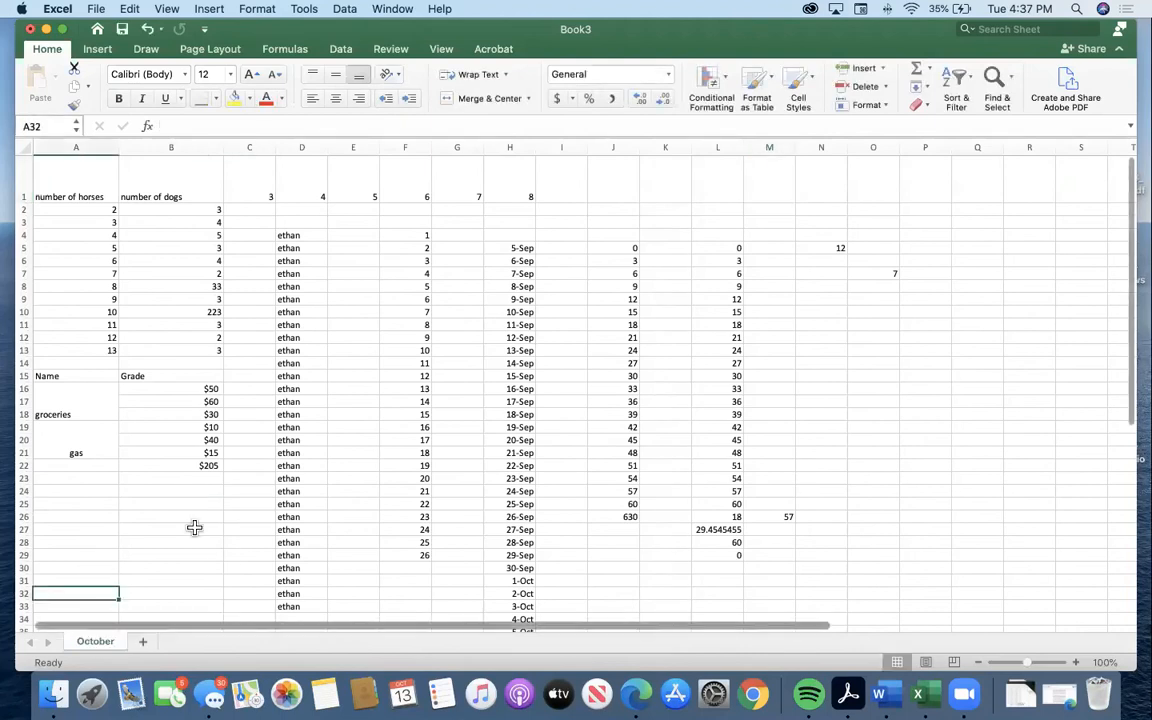
Add a second worksheet to the workbook and name it November.
{"action": "left_click", "coordinate": [143, 642]}
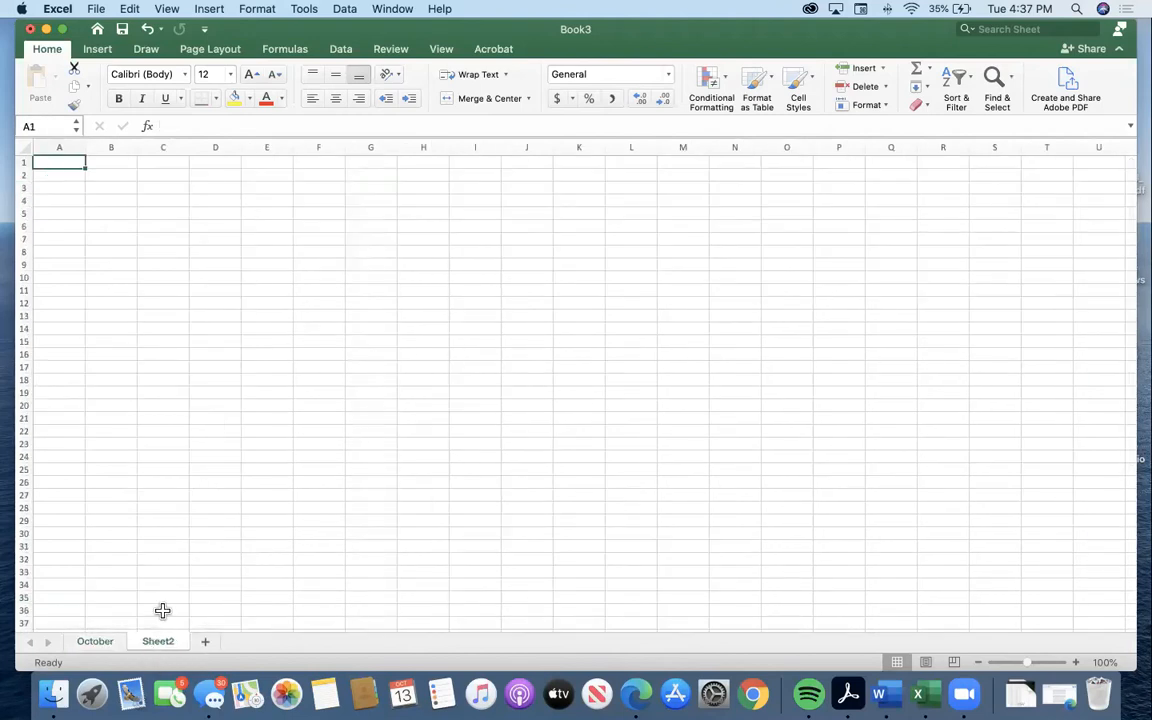
{"action": "double_click", "coordinate": [155, 641]}
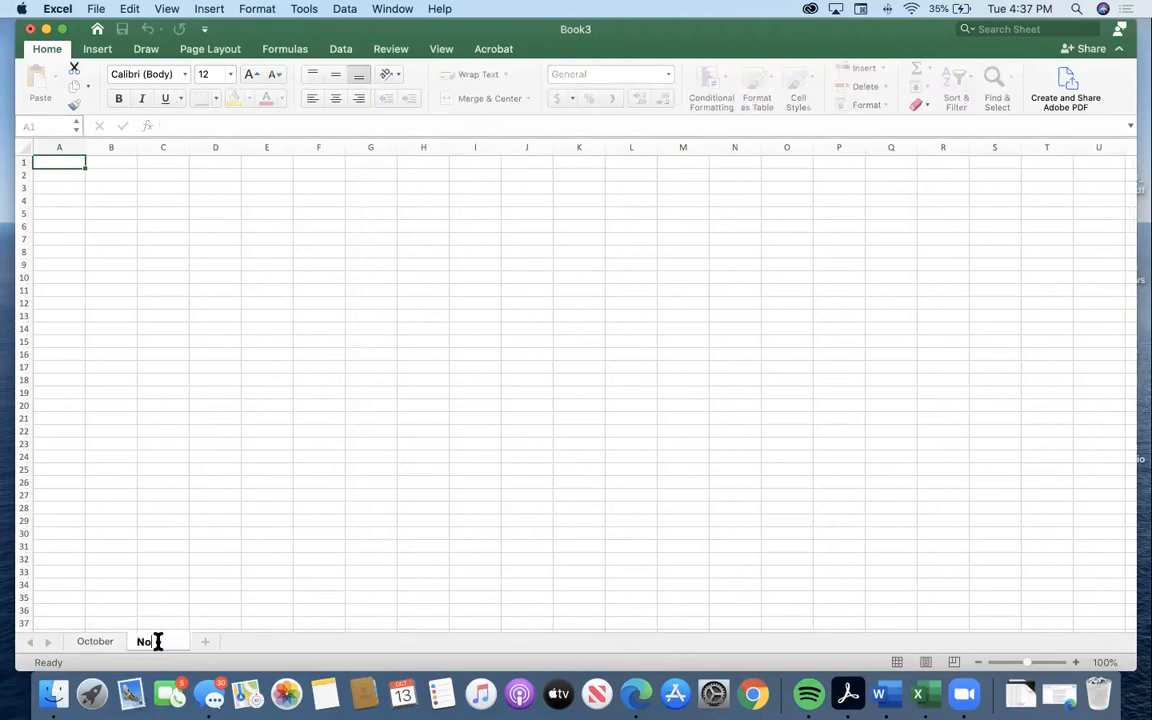
{"action": "type", "text": "November"}
{"action": "key", "text": "Return"}
{"action": "left_click", "coordinate": [175, 392]}
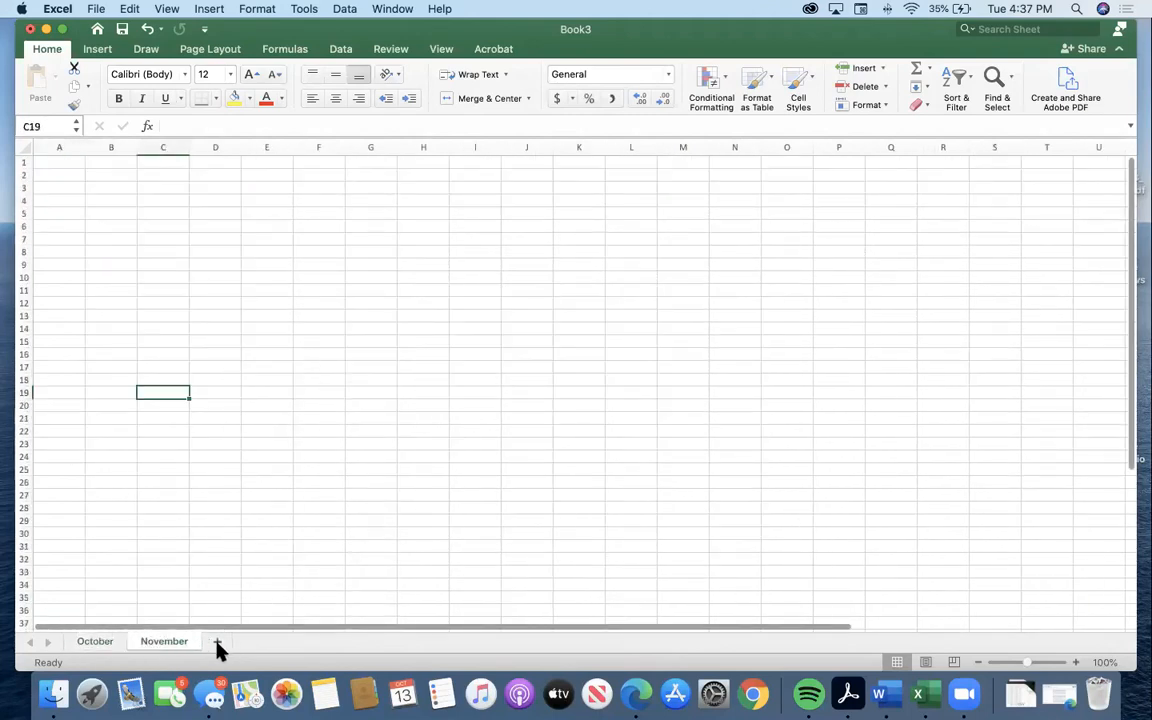
Add a third worksheet after November and return to the October sheet to look over its contents.
{"action": "left_click", "coordinate": [217, 643]}
{"action": "left_click", "coordinate": [160, 645]}
{"action": "left_click", "coordinate": [220, 648]}
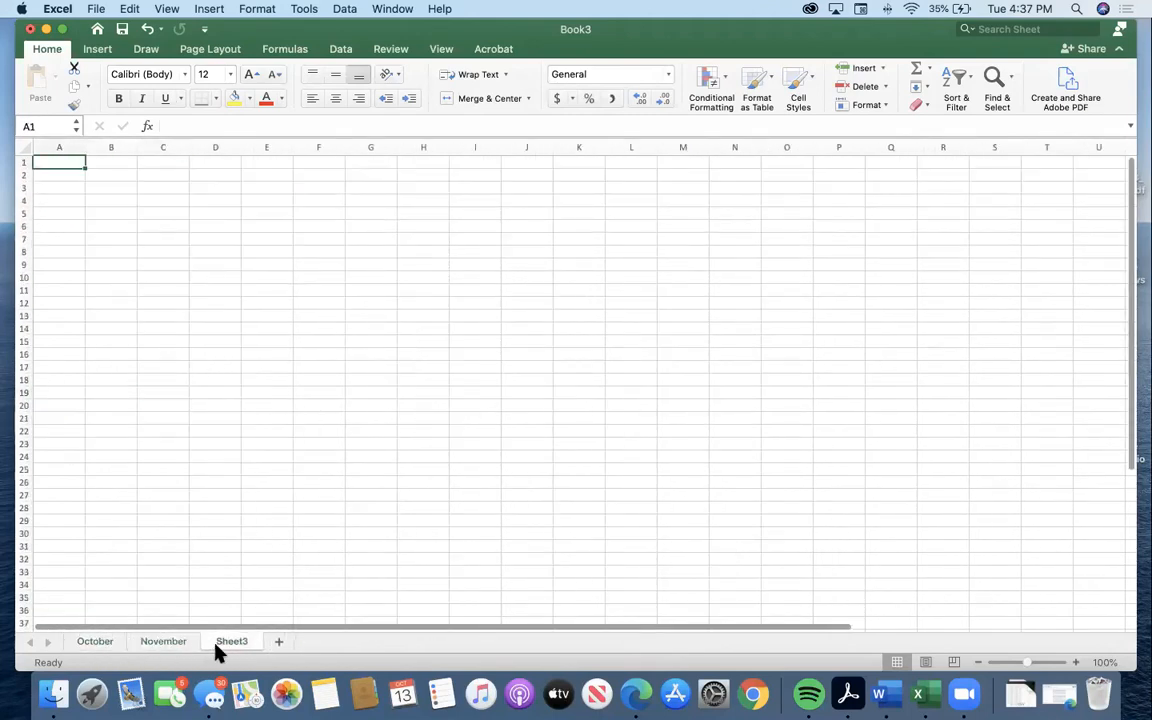
{"action": "left_click", "coordinate": [100, 645]}
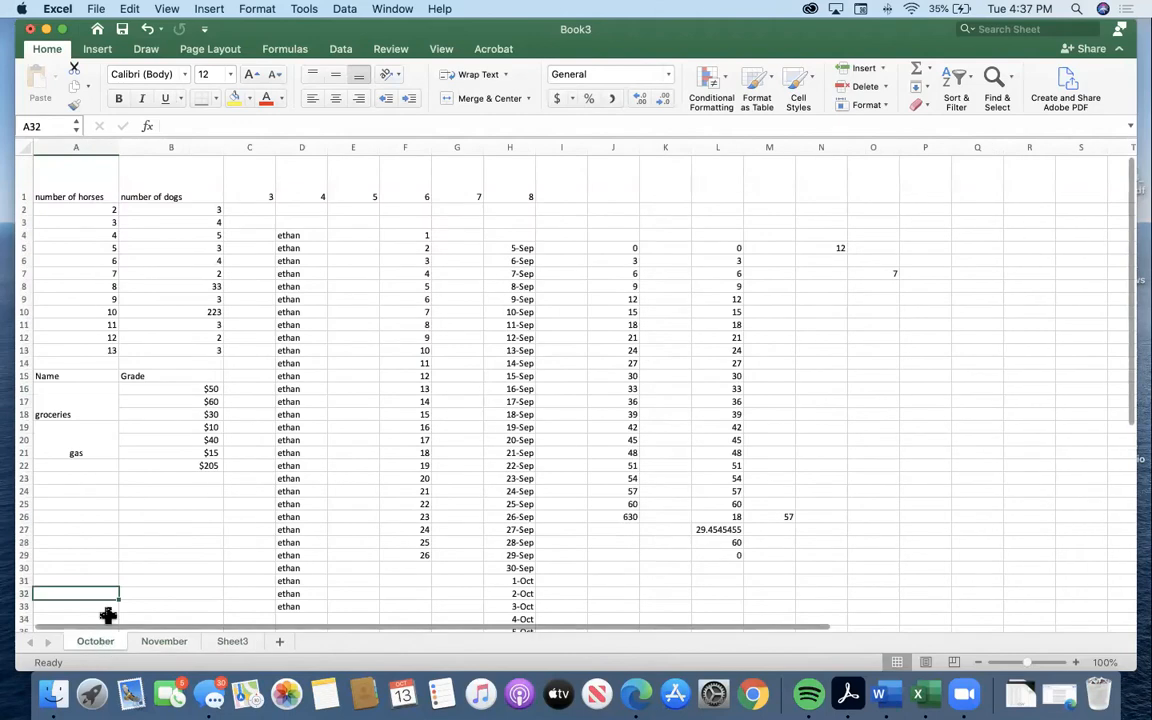
{"action": "scroll", "coordinate": [154, 504], "scroll_direction": "down", "scroll_amount": 20}
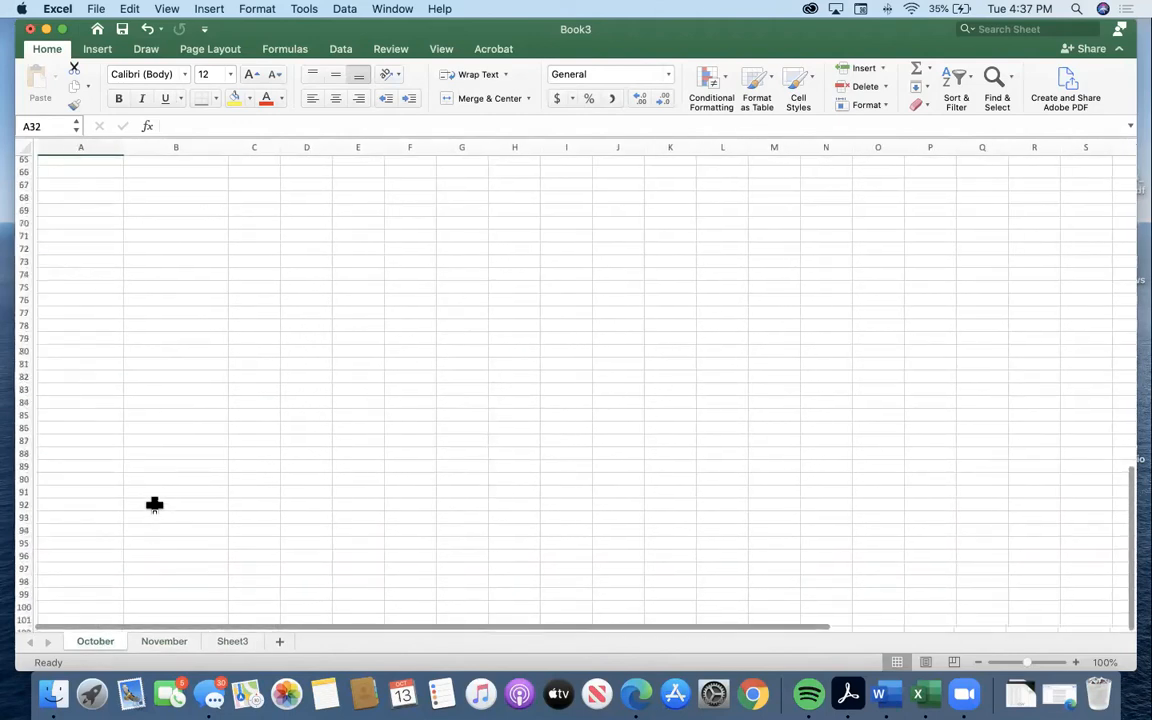
{"action": "scroll", "coordinate": [154, 504], "scroll_direction": "up", "scroll_amount": 20}
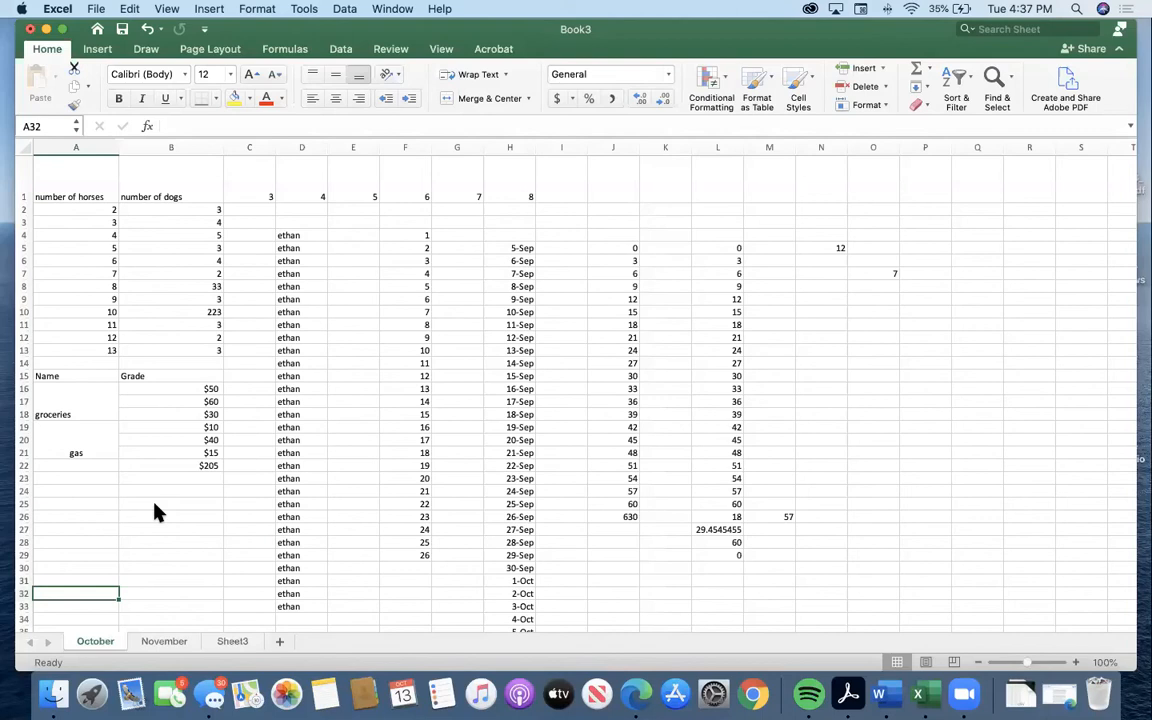
Rename the Sheet3 worksheet as December, without a trailing apostrophe.
{"action": "left_click", "coordinate": [178, 642]}
{"action": "left_click", "coordinate": [231, 641]}
{"action": "double_click", "coordinate": [231, 641]}
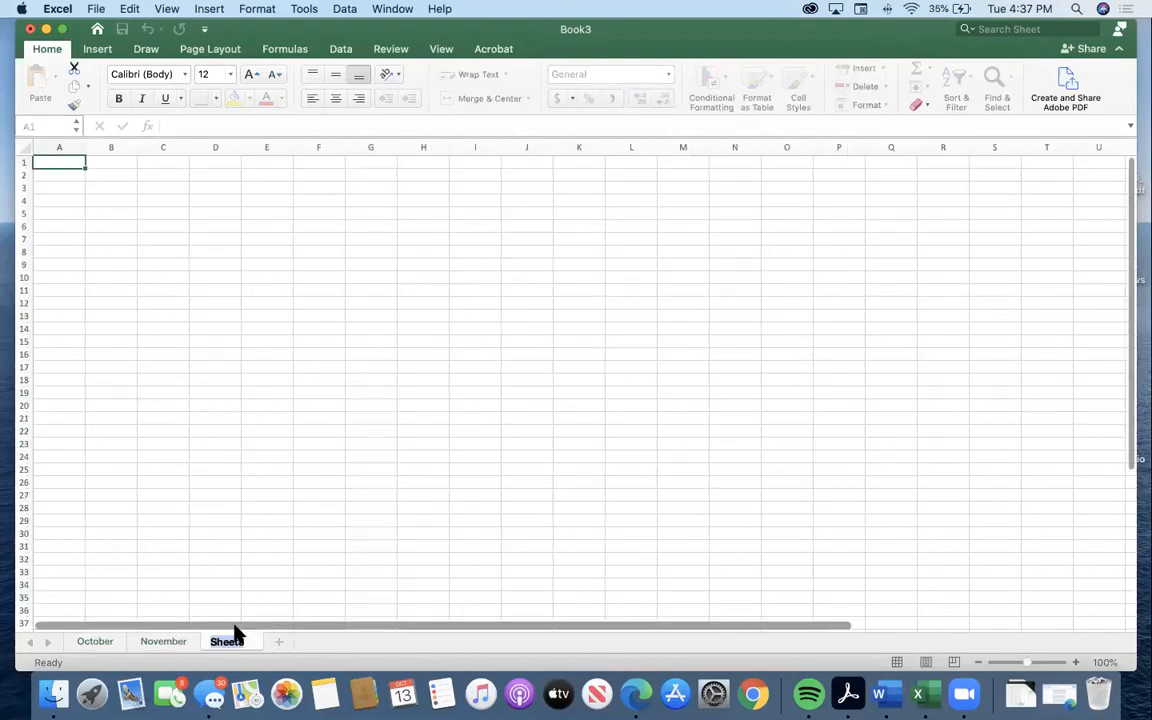
{"action": "type", "text": "December'"}
{"action": "key", "text": "Return"}
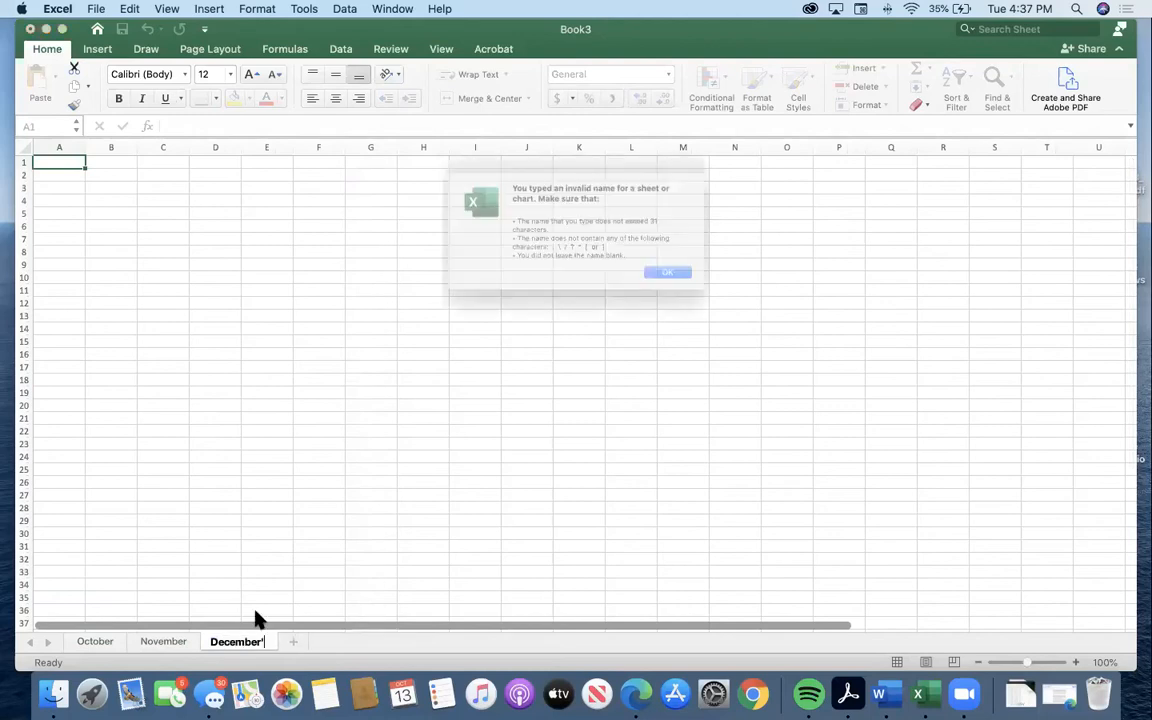
{"action": "key", "text": "Return"}
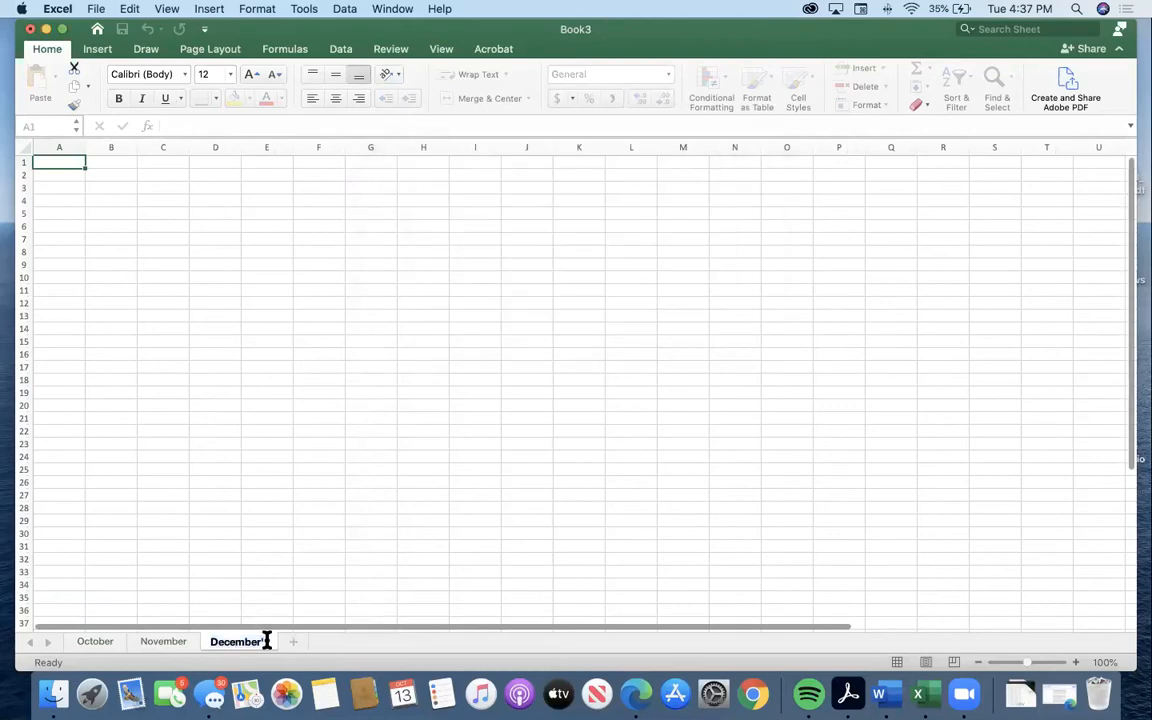
{"action": "left_click", "coordinate": [305, 532]}
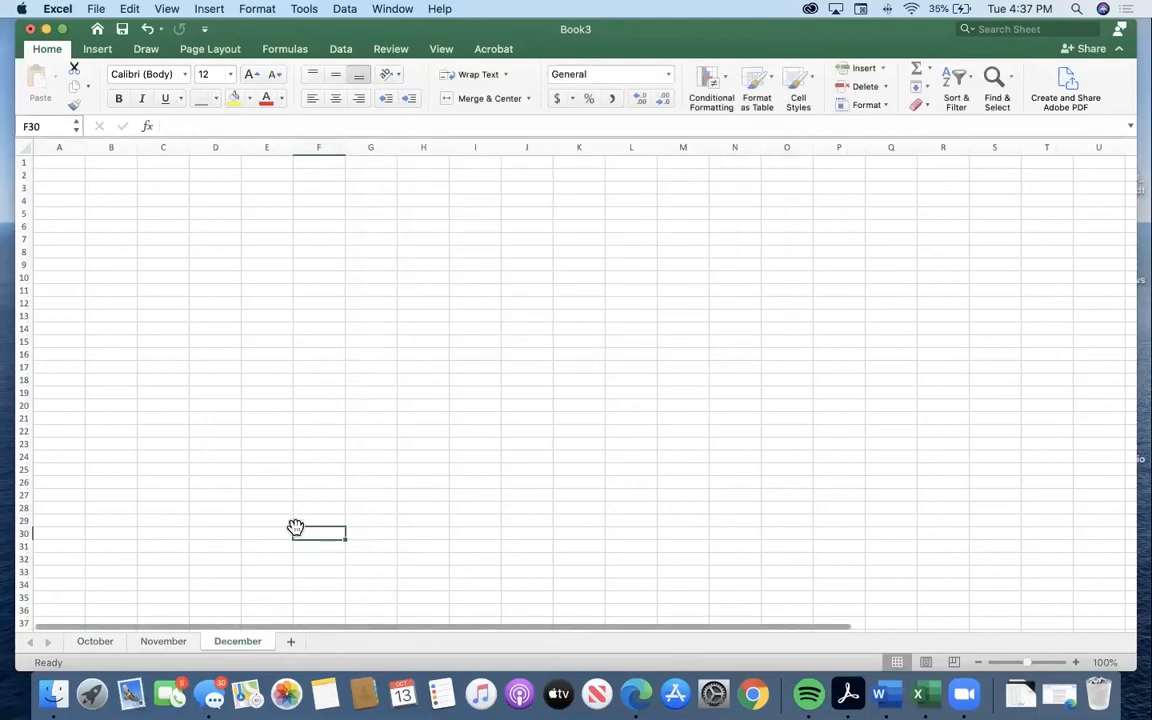
Switch back and forth between the October, November and December sheets, ending on November.
{"action": "left_click", "coordinate": [163, 641]}
{"action": "left_click", "coordinate": [238, 641]}
{"action": "left_click", "coordinate": [165, 641]}
{"action": "left_click", "coordinate": [92, 645]}
{"action": "left_click", "coordinate": [166, 645]}
{"action": "left_click", "coordinate": [104, 646]}
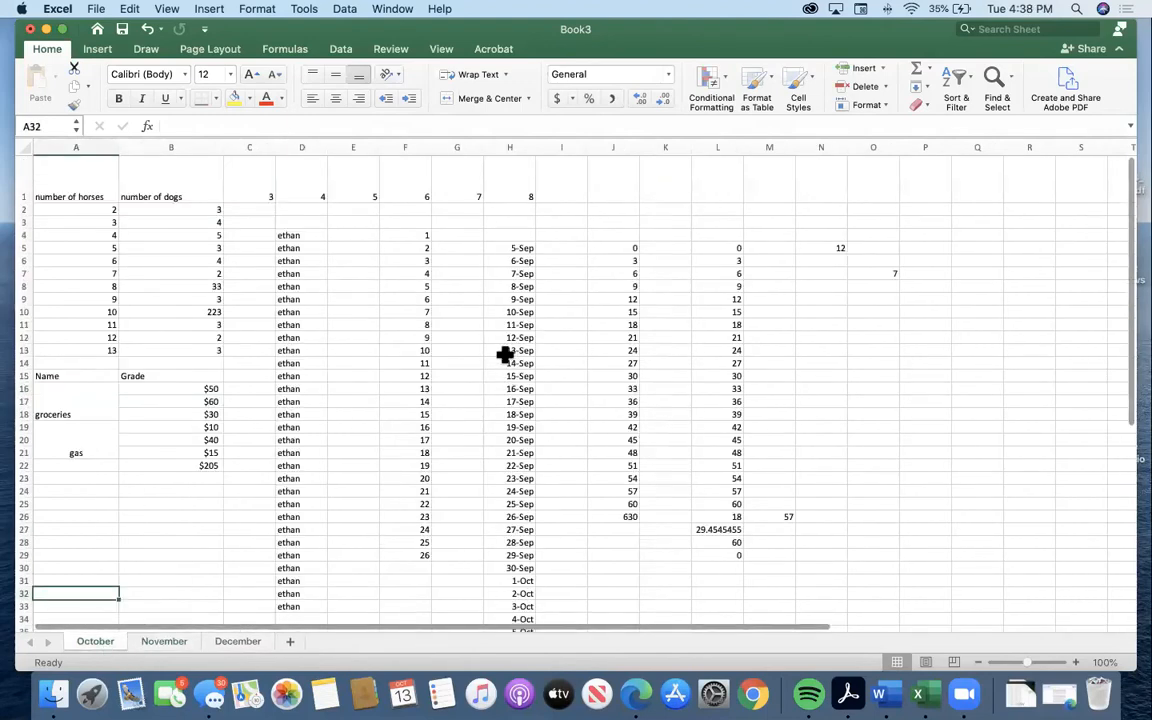
{"action": "left_click", "coordinate": [194, 644]}
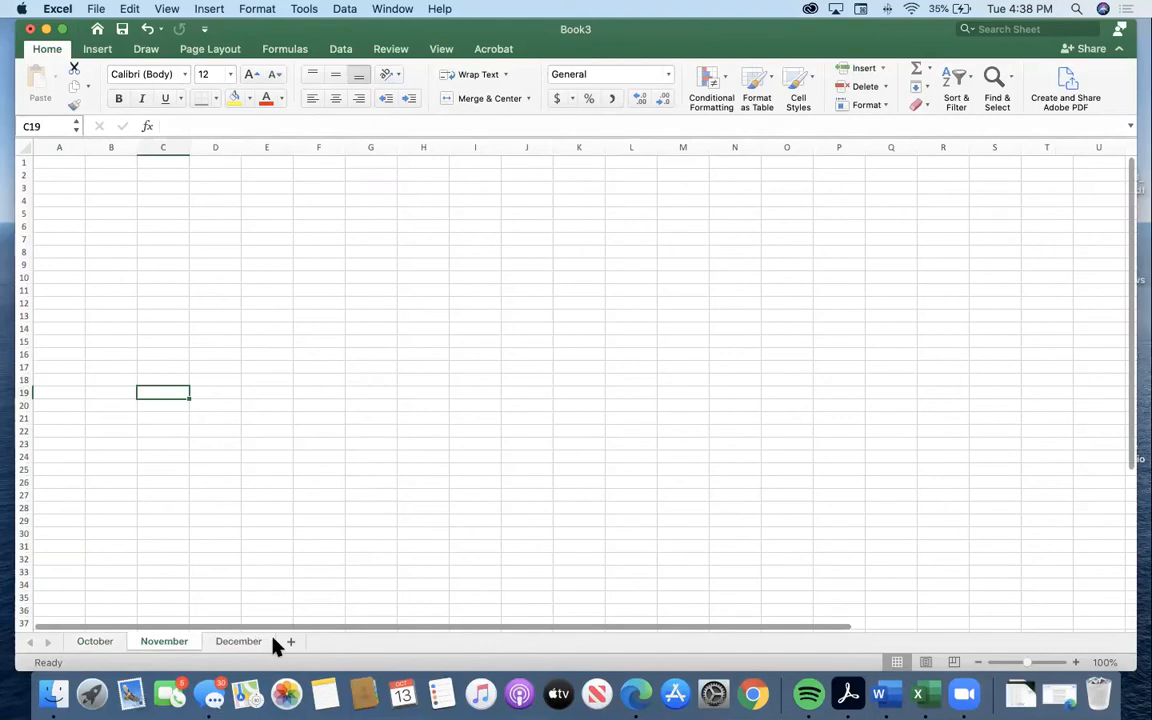
Open the November sheet's name for editing, keep it as November, and select cell A1.
{"action": "double_click", "coordinate": [181, 641]}
{"action": "key", "text": "Return"}
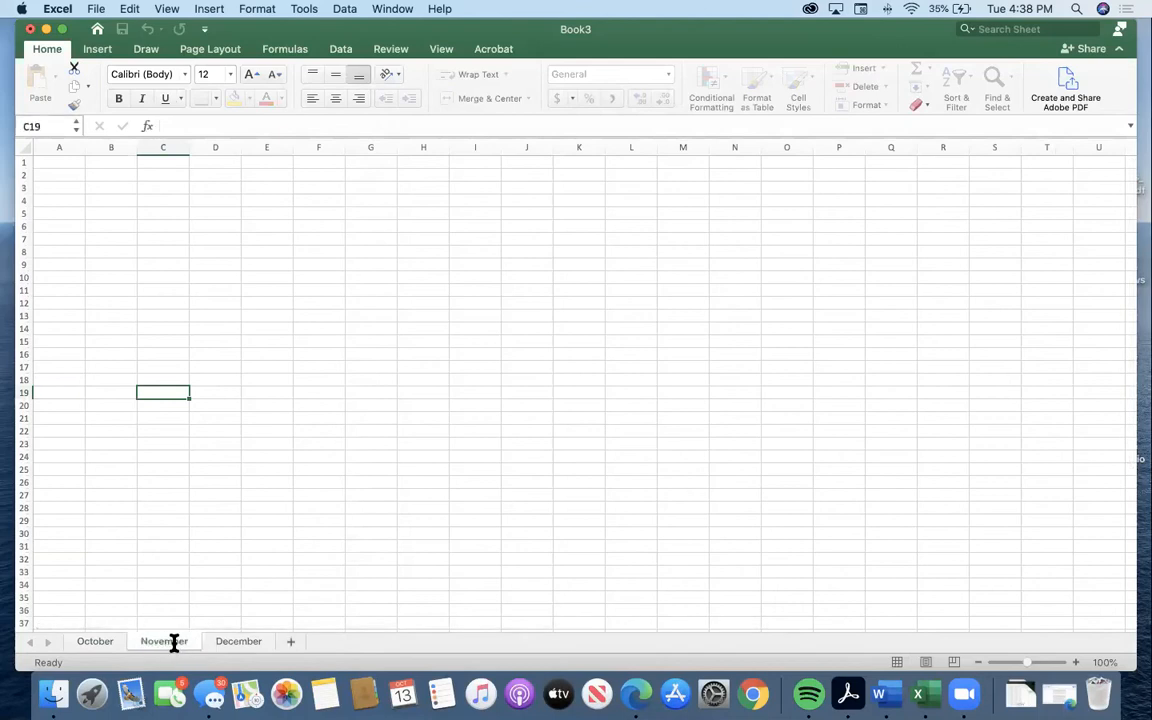
{"action": "left_click", "coordinate": [196, 606]}
{"action": "left_click", "coordinate": [55, 164]}
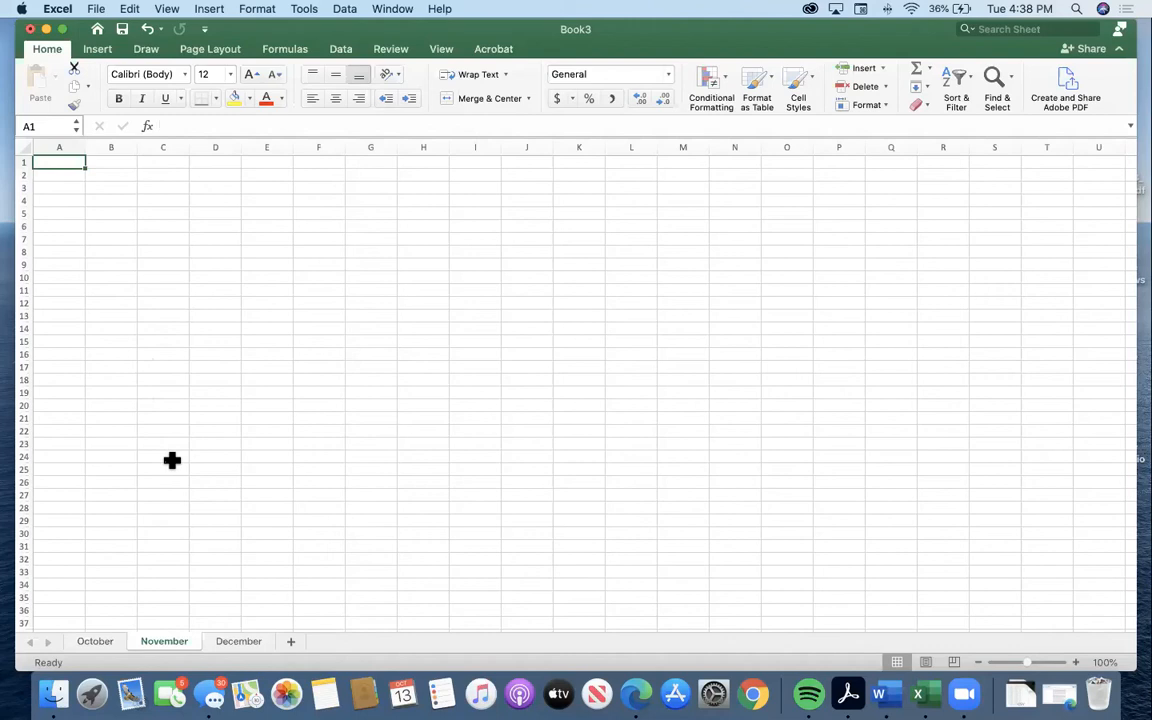
Enter the headings Category, Vendor and Expense in cells A1 to C1 of the November sheet.
{"action": "type", "text": "Categori"}
{"action": "key", "text": "BackSpace"}
{"action": "type", "text": "y"}
{"action": "key", "text": "Tab"}
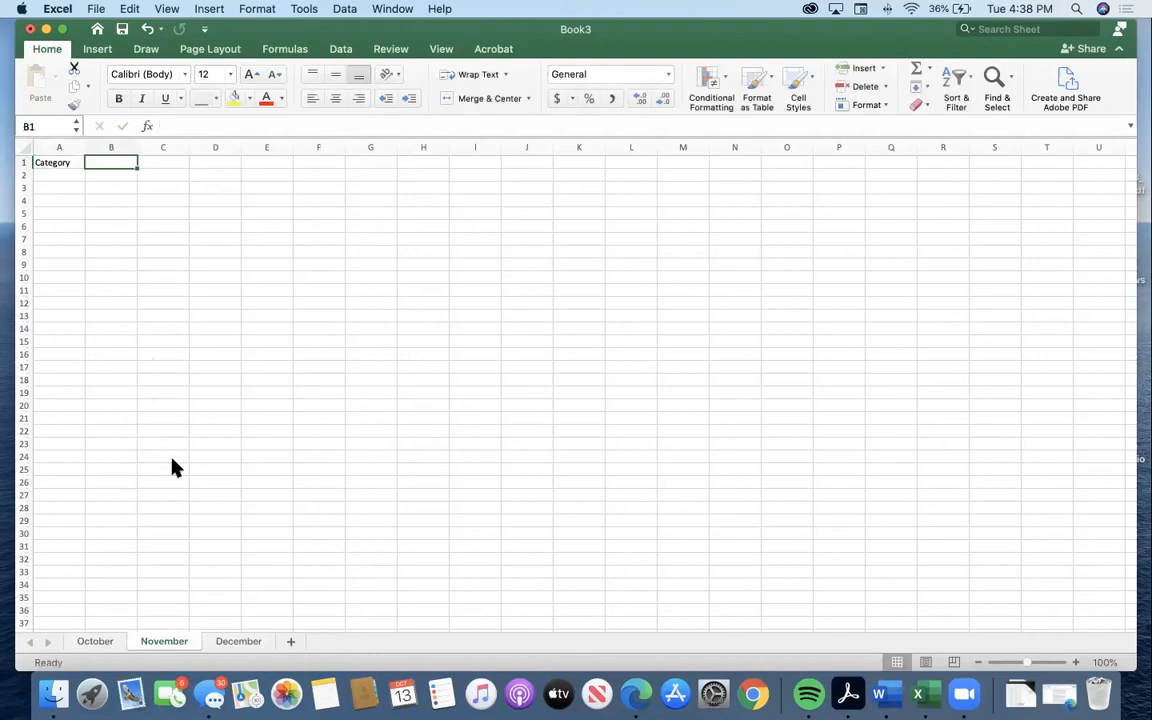
{"action": "type", "text": "Vend"}
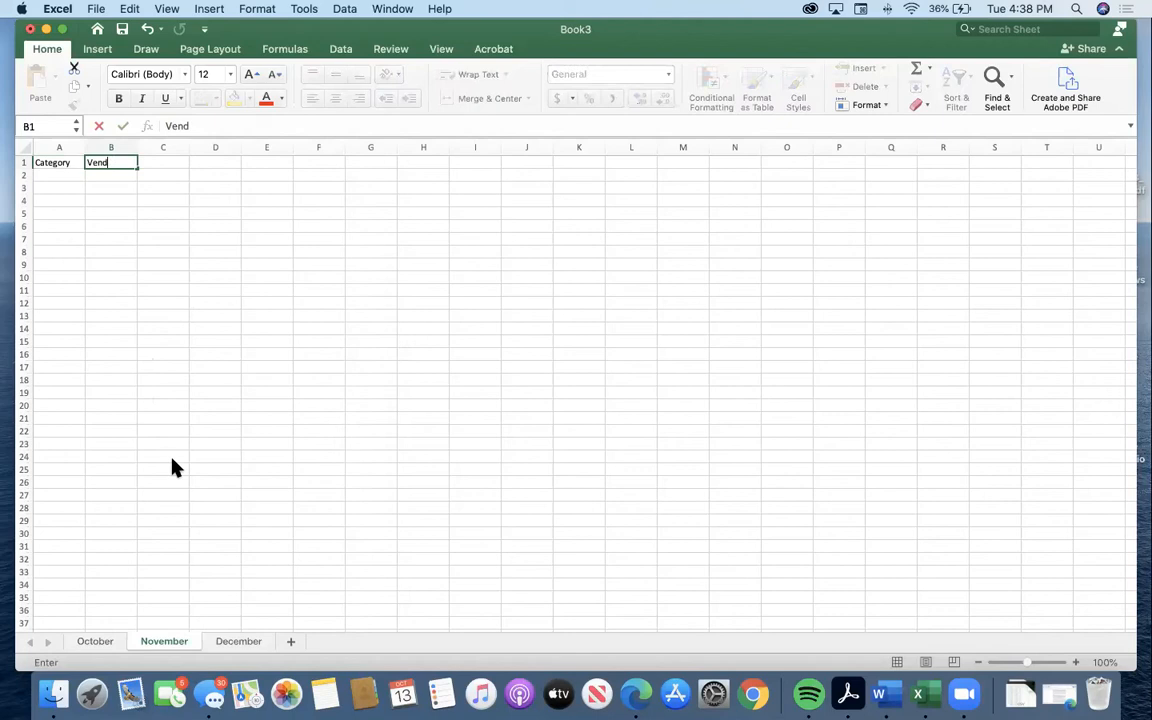
{"action": "type", "text": "or"}
{"action": "key", "text": "Tab"}
{"action": "type", "text": "Expense"}
{"action": "key", "text": "Return"}
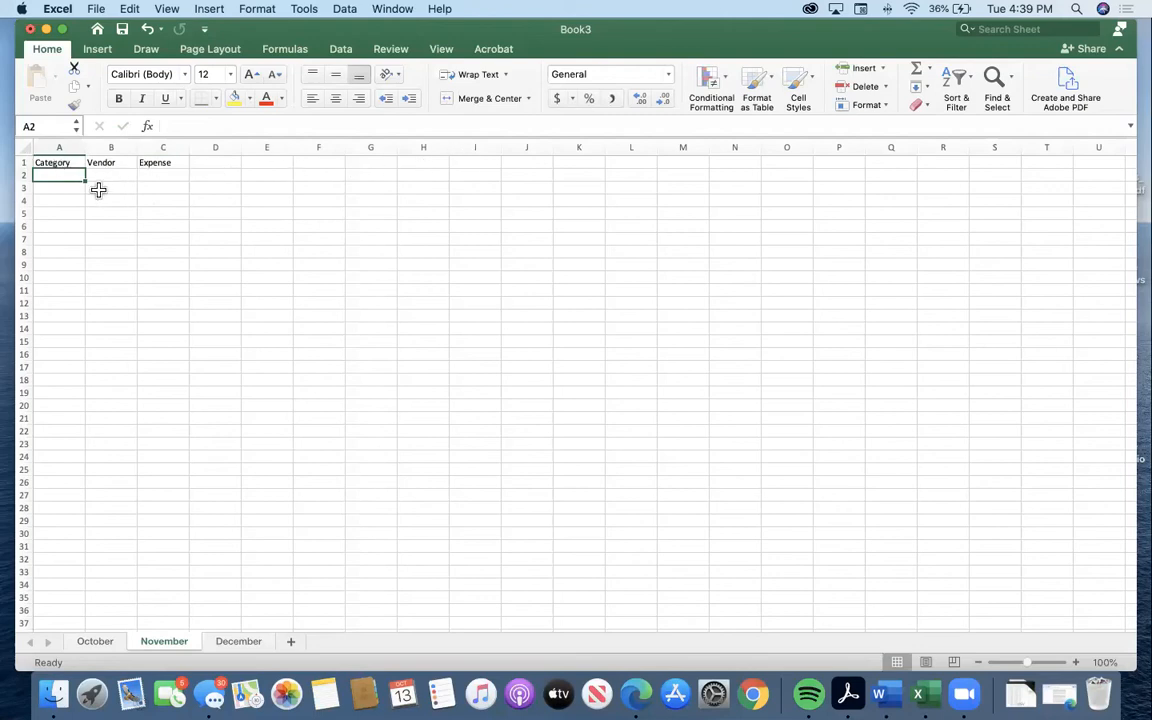
{"action": "left_click", "coordinate": [58, 162]}
{"action": "left_click", "coordinate": [115, 203]}
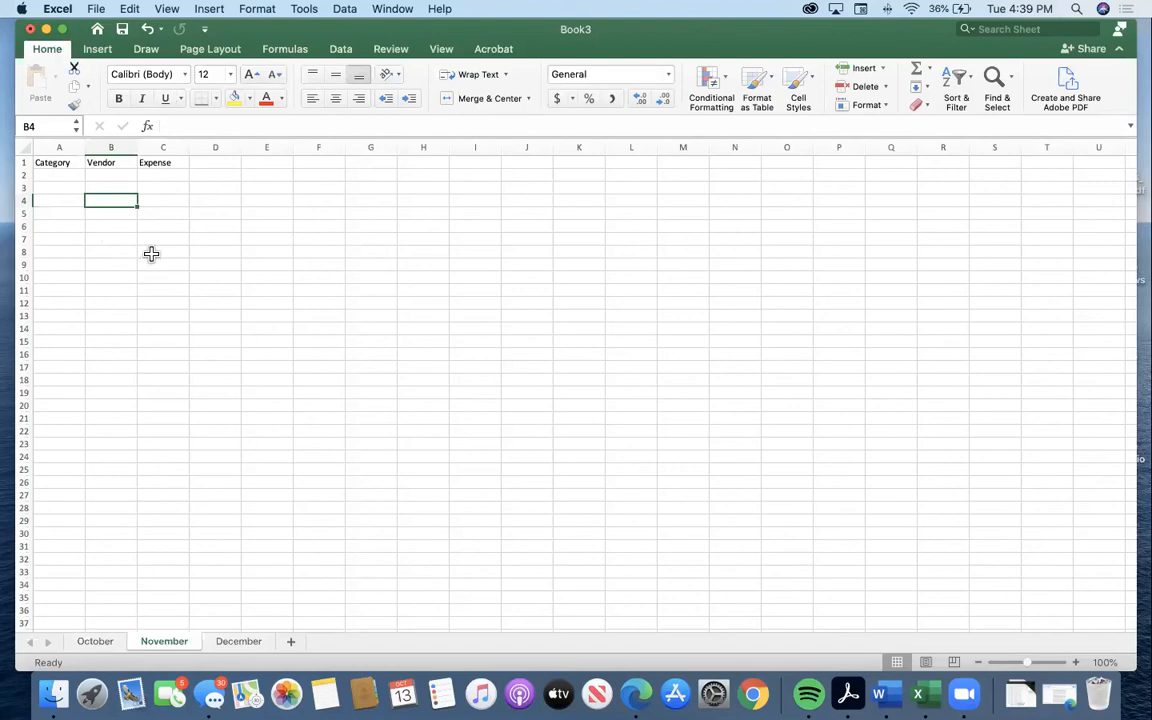
Enable the Developer tab in the ribbon preferences, save the change and close the preferences.
{"action": "left_click", "coordinate": [60, 9]}
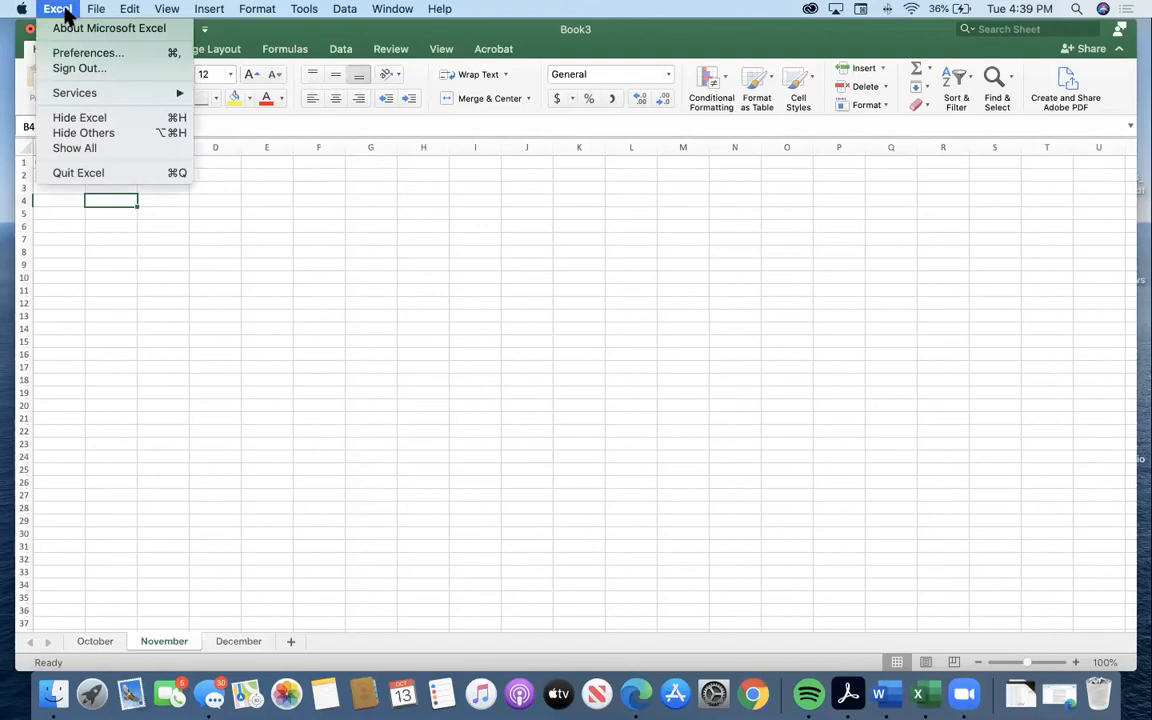
{"action": "left_click", "coordinate": [86, 53]}
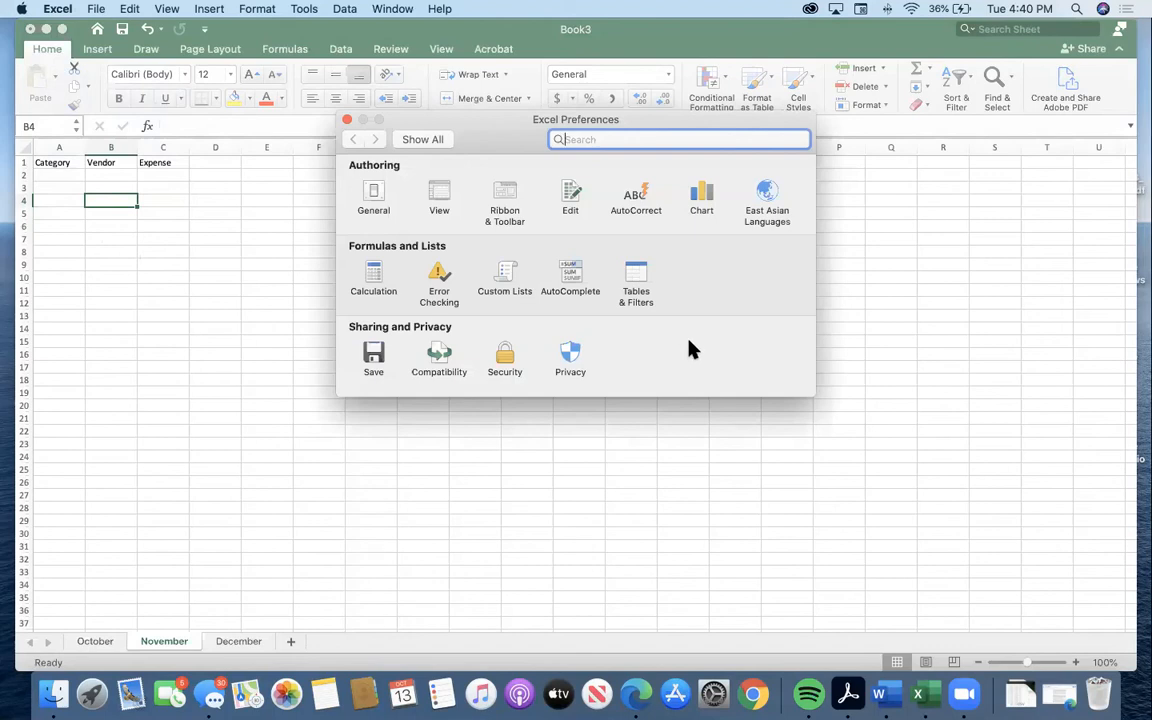
{"action": "left_click", "coordinate": [501, 195]}
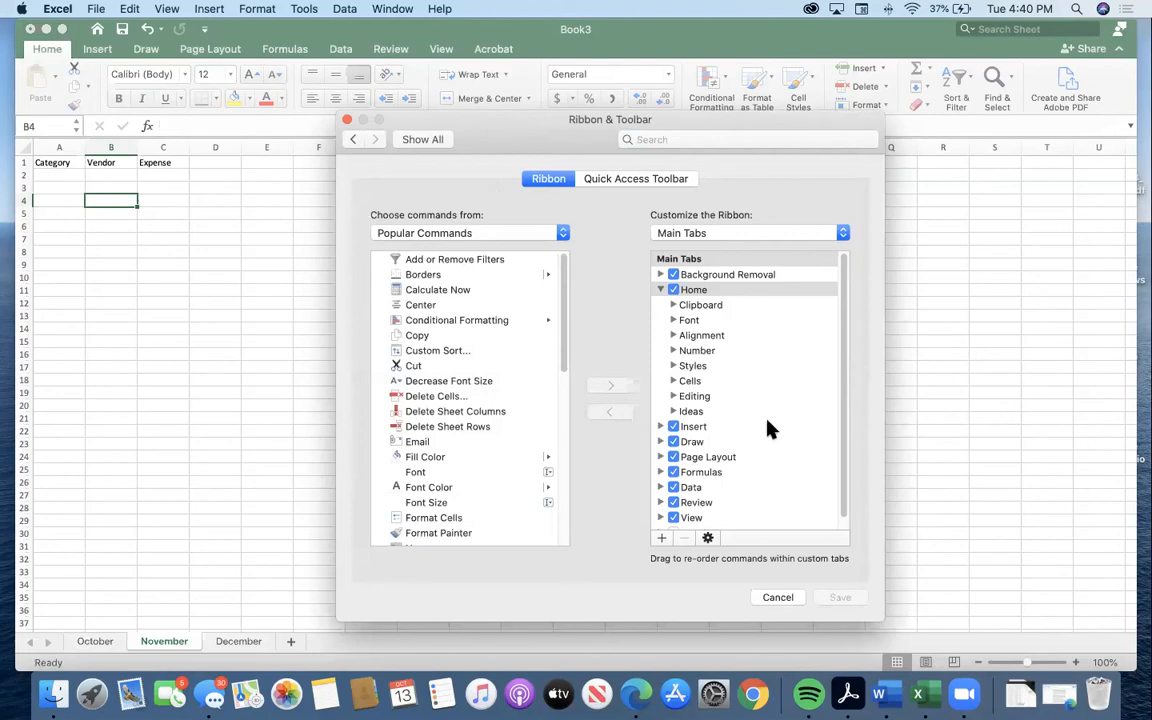
{"action": "scroll", "coordinate": [770, 430], "scroll_direction": "down", "scroll_amount": 1}
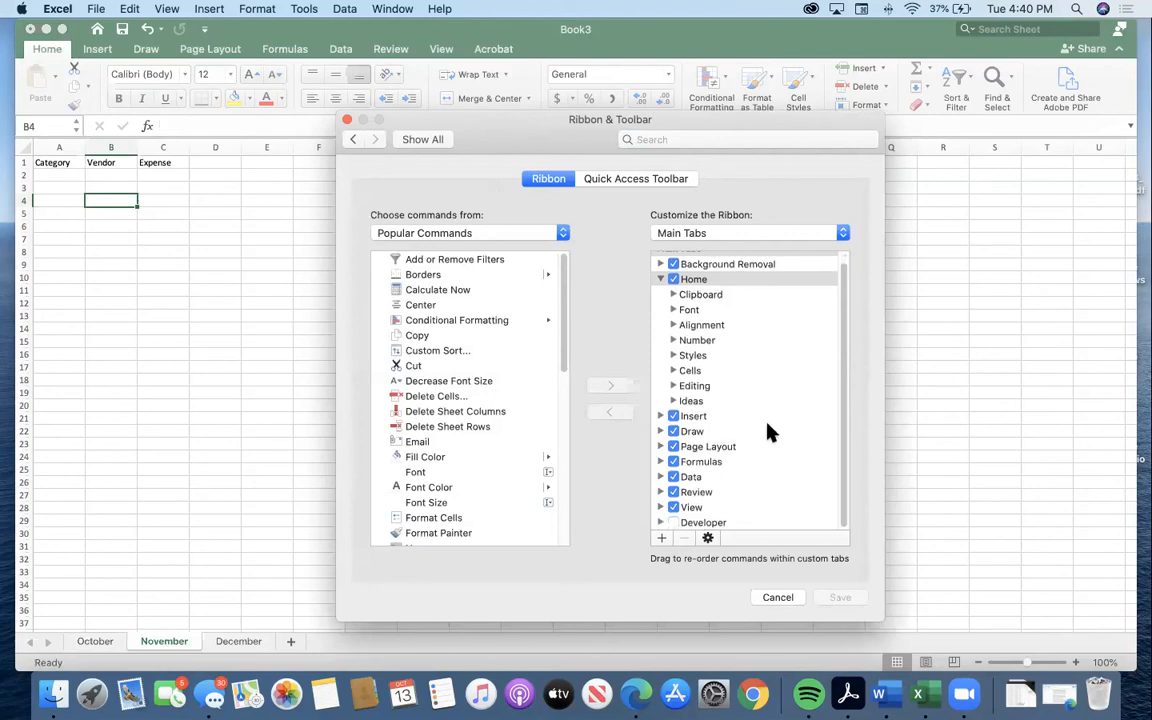
{"action": "left_click", "coordinate": [673, 523]}
{"action": "left_click", "coordinate": [840, 599]}
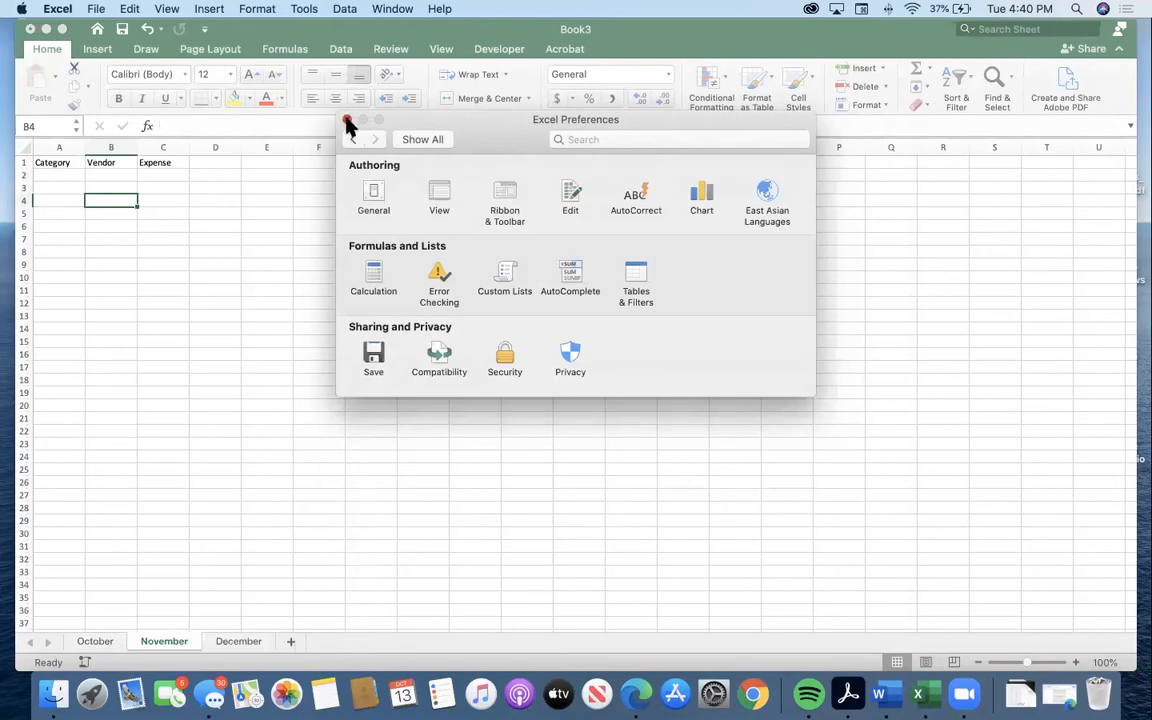
{"action": "left_click", "coordinate": [347, 121]}
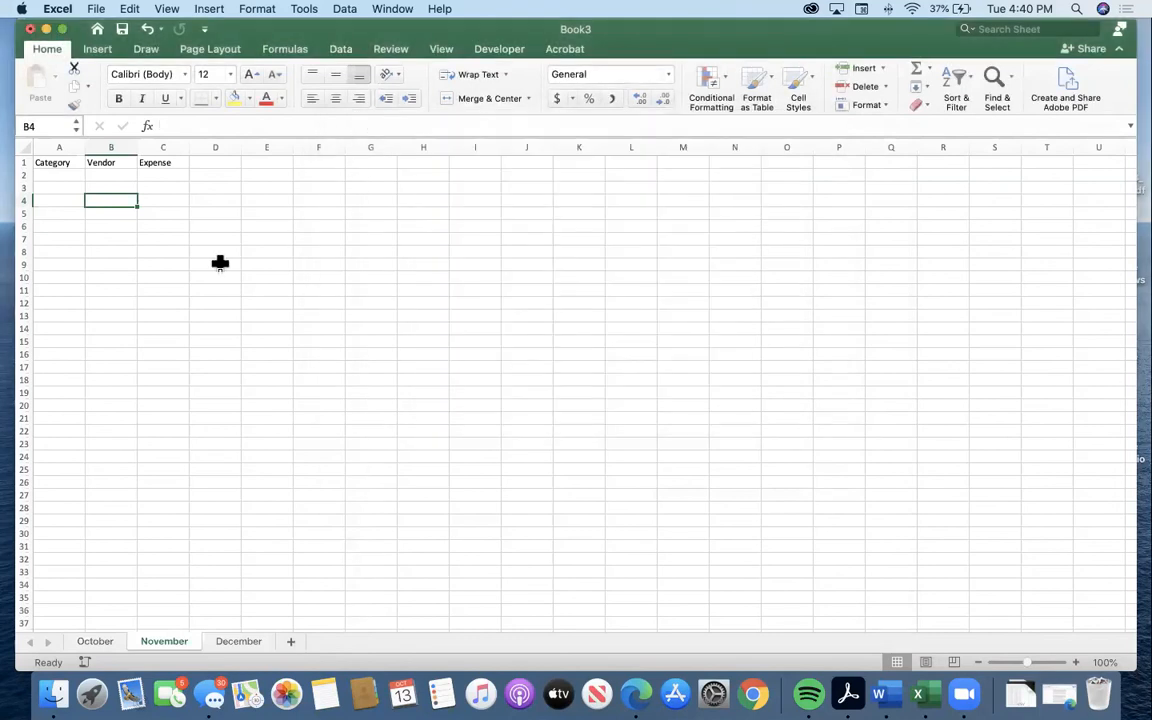
Select the headings in A1:C1 and set up a new macro recording named Expenses.
{"action": "left_click", "coordinate": [498, 50]}
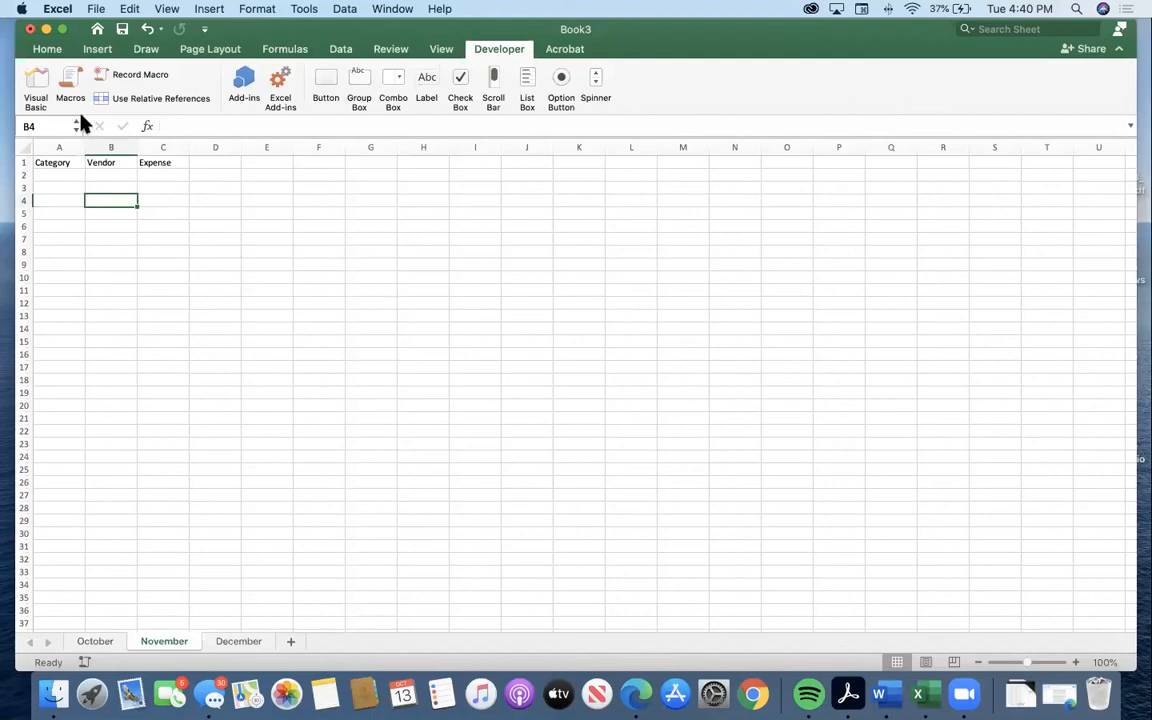
{"action": "left_click", "coordinate": [132, 76]}
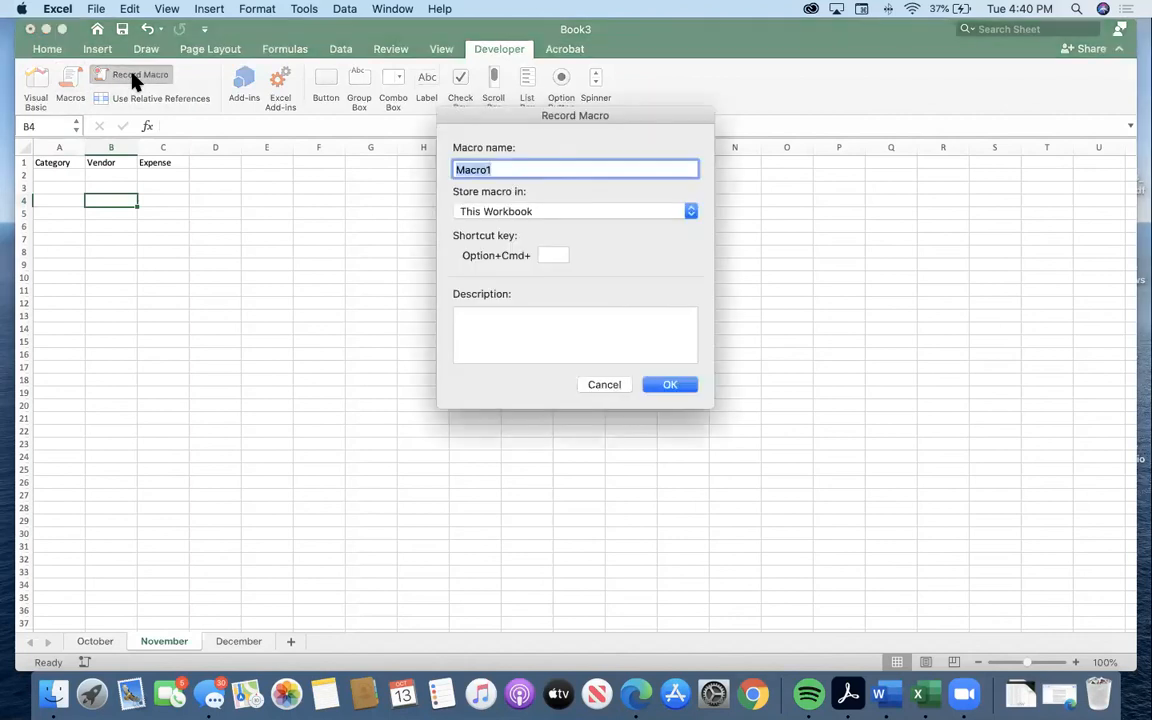
{"action": "left_click", "coordinate": [605, 385]}
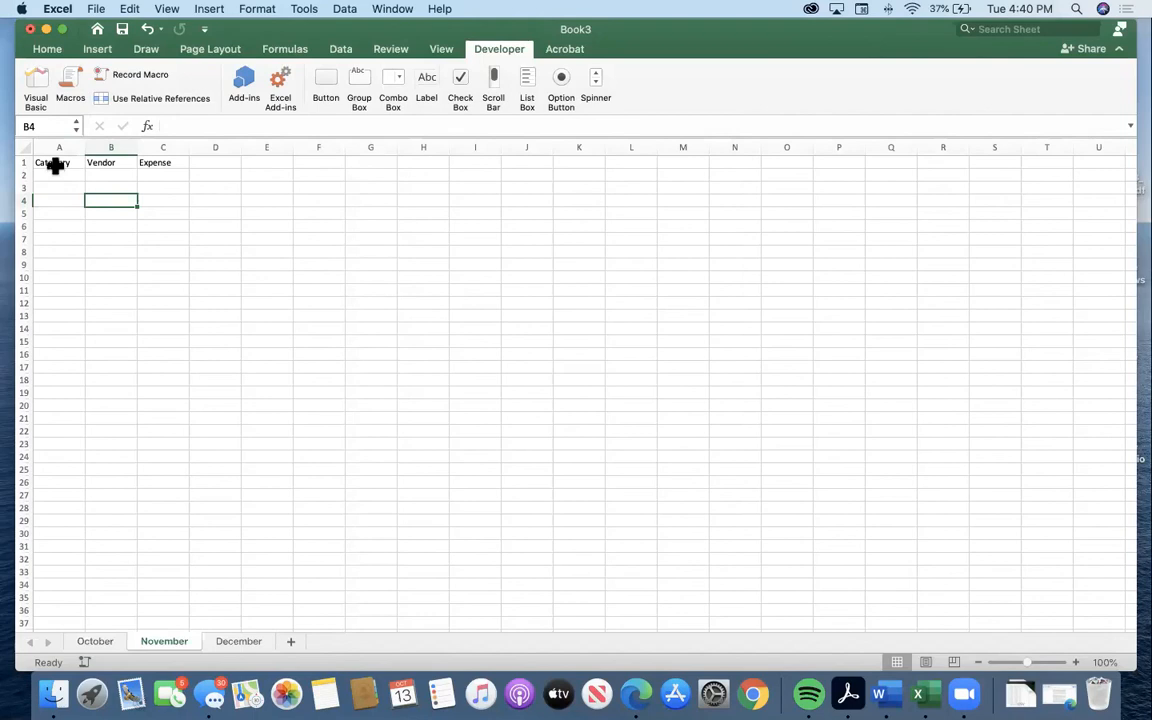
{"action": "left_click_drag", "start_coordinate": [51, 162], "coordinate": [167, 165]}
{"action": "left_click", "coordinate": [145, 77]}
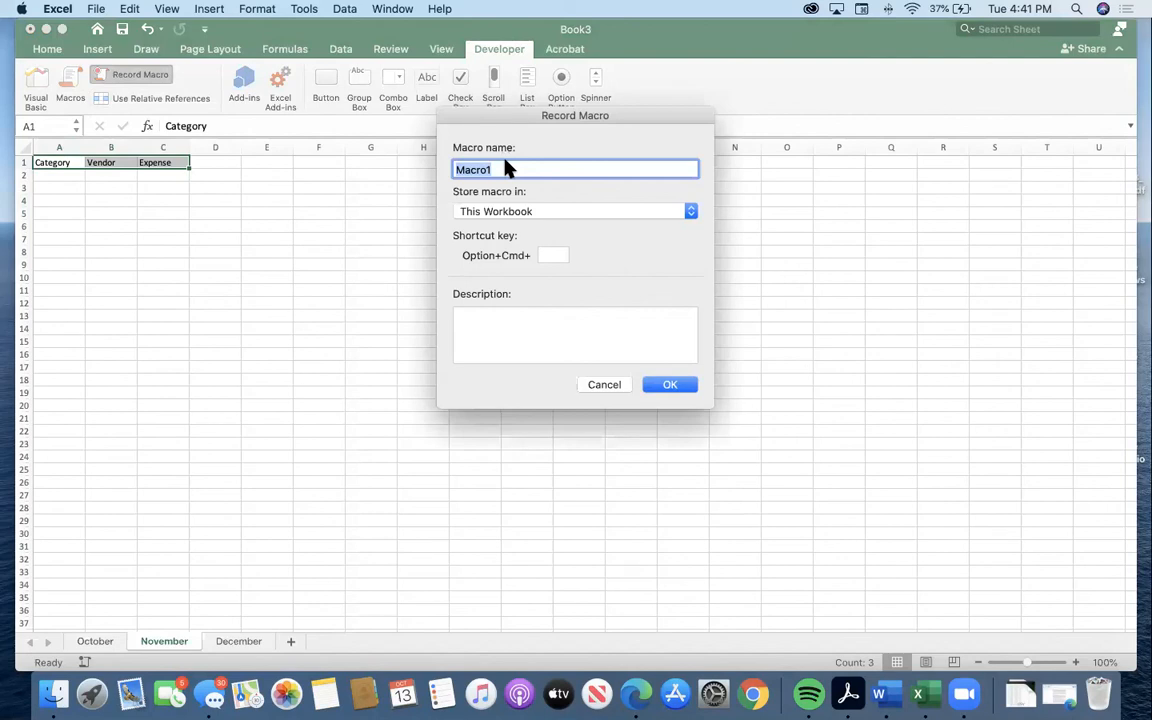
{"action": "type", "text": "Expenses"}
Keep This Workbook as the macro's storage location, assign it the shortcut Option+Cmd+g, and start recording.
{"action": "left_click", "coordinate": [551, 208]}
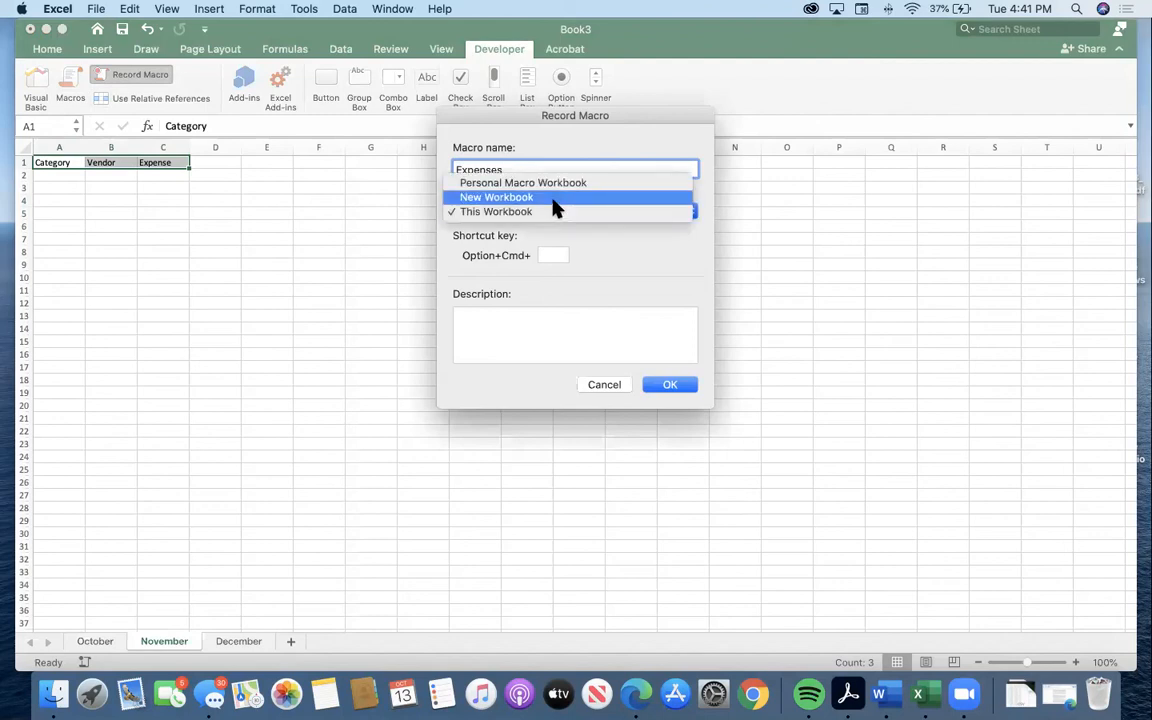
{"action": "left_click", "coordinate": [538, 206]}
{"action": "left_click", "coordinate": [538, 206]}
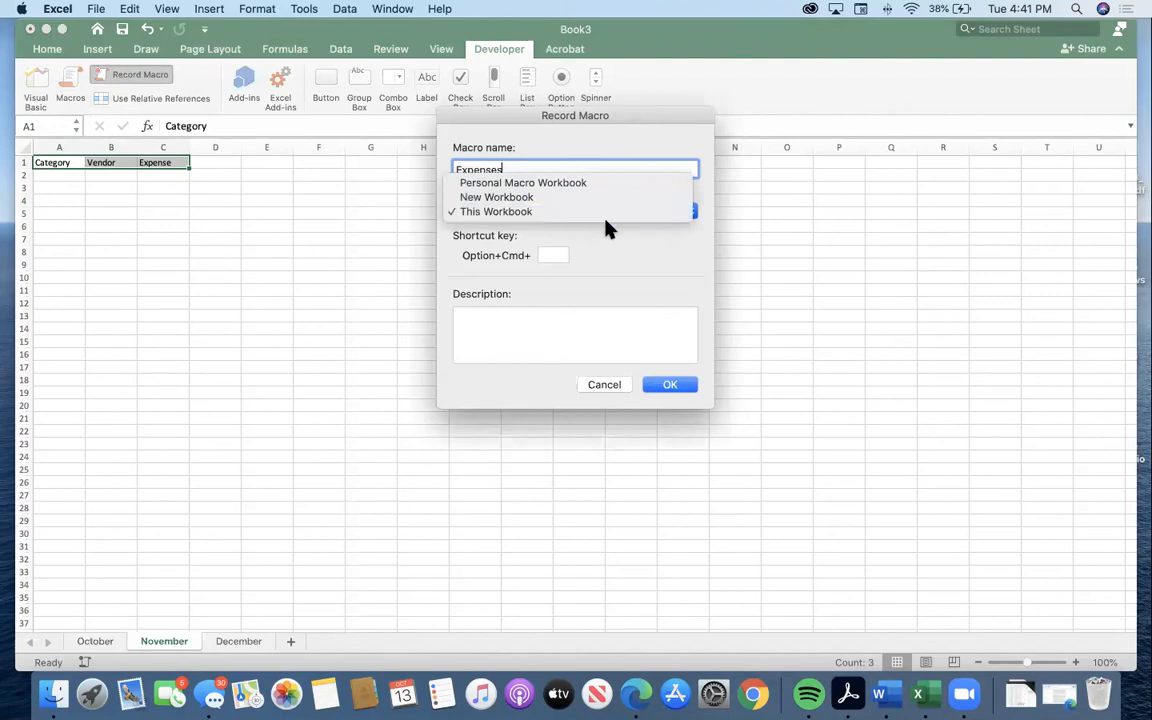
{"action": "left_click", "coordinate": [660, 232]}
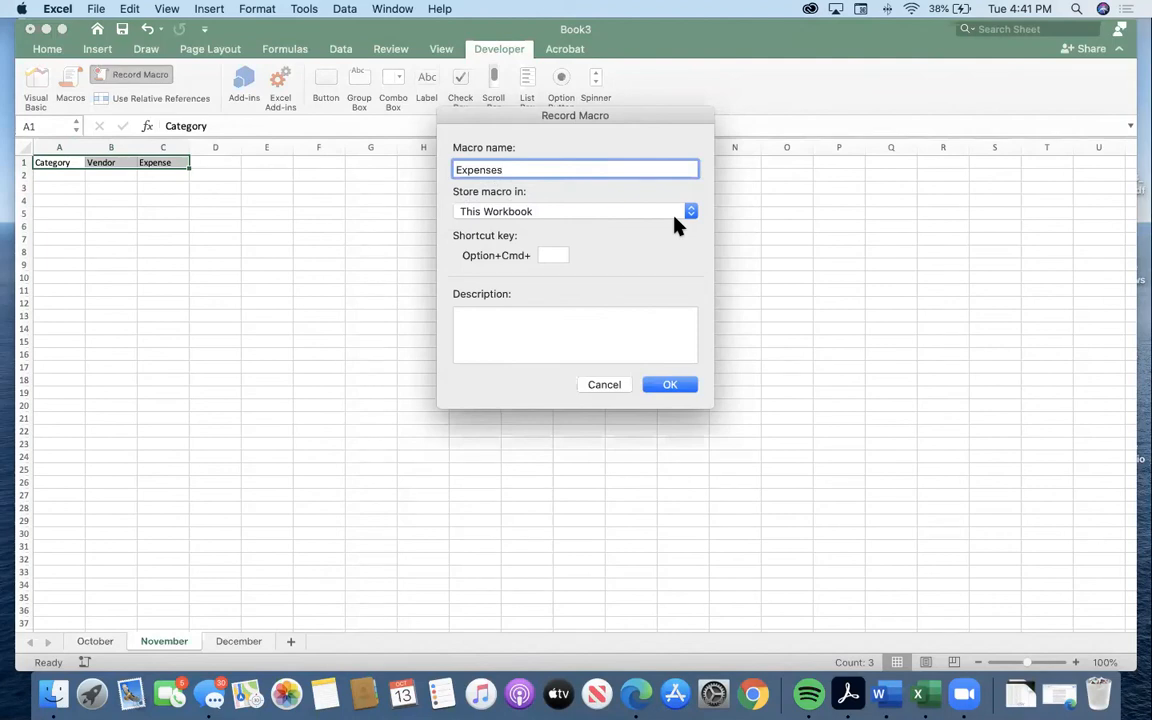
{"action": "left_click", "coordinate": [674, 216]}
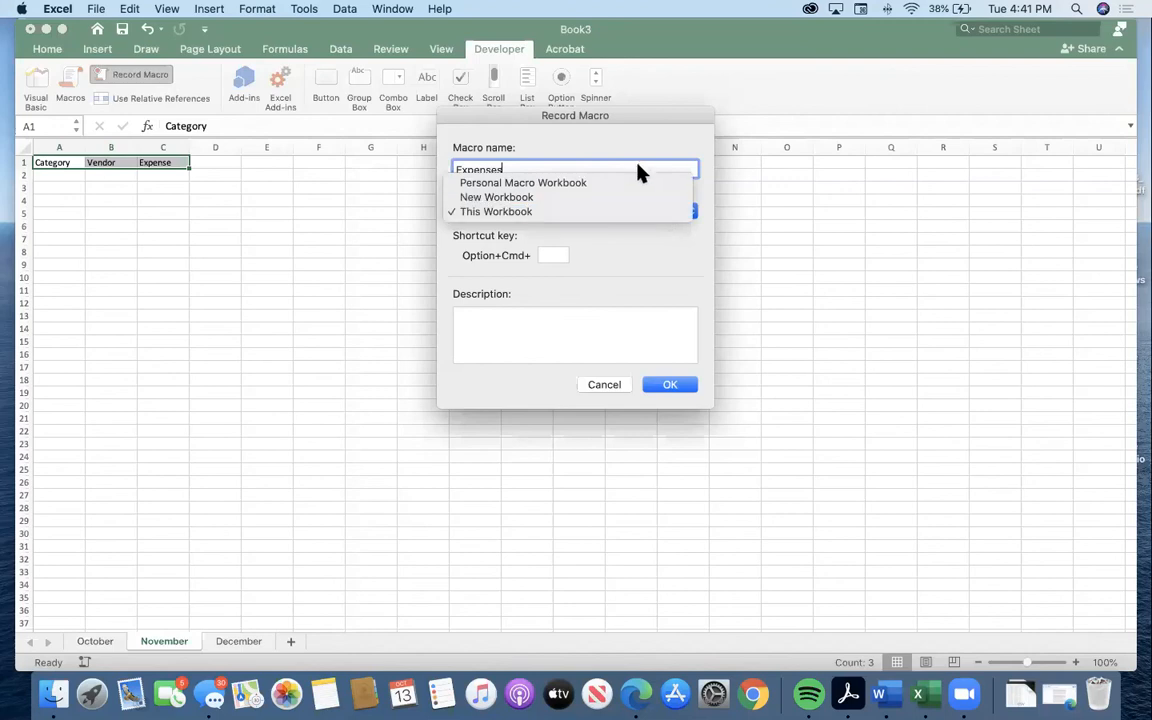
{"action": "left_click", "coordinate": [660, 282]}
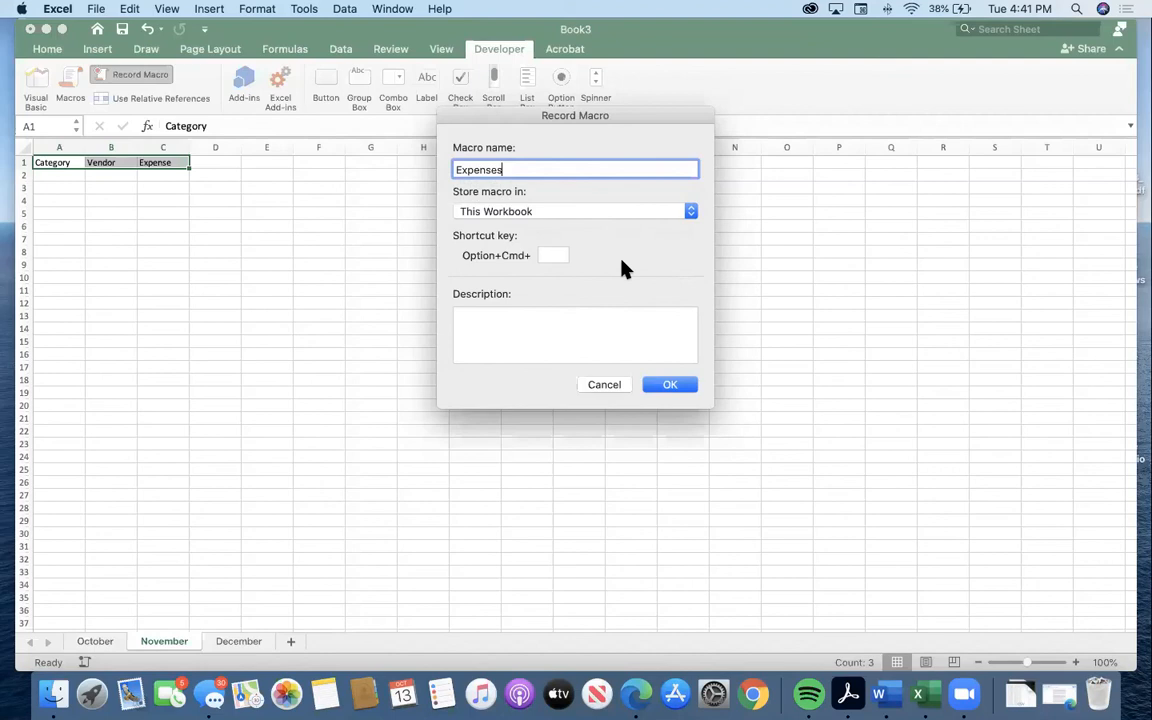
{"action": "left_click", "coordinate": [553, 342]}
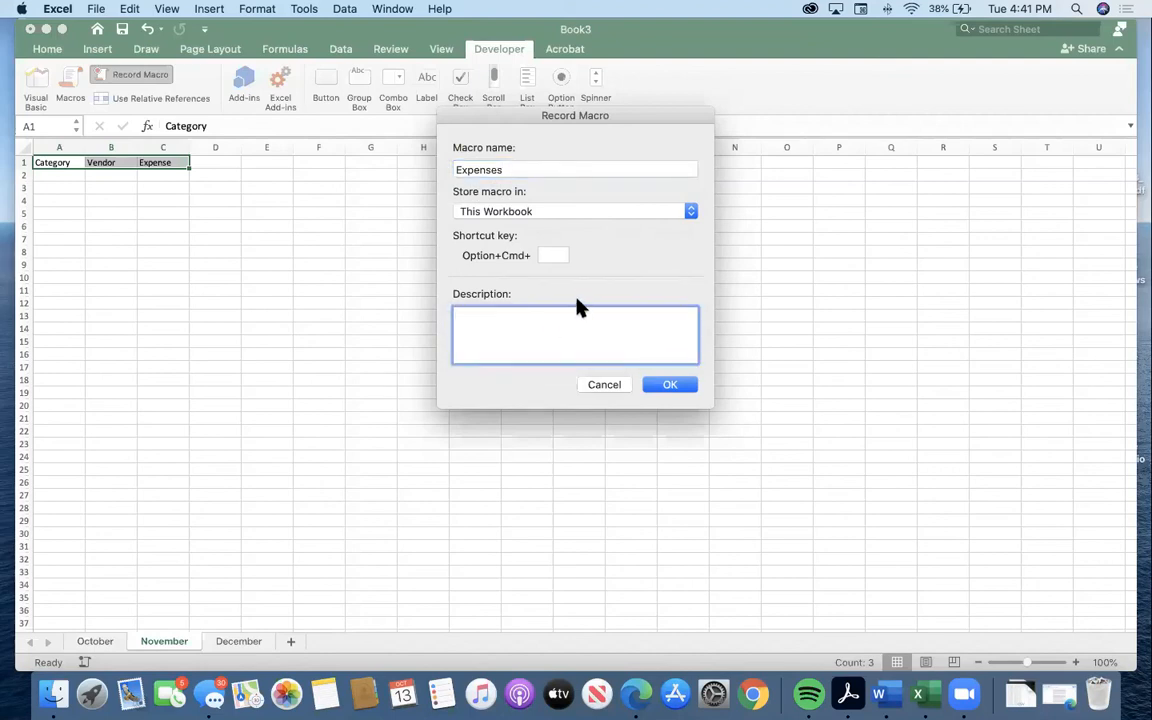
{"action": "left_click", "coordinate": [548, 175]}
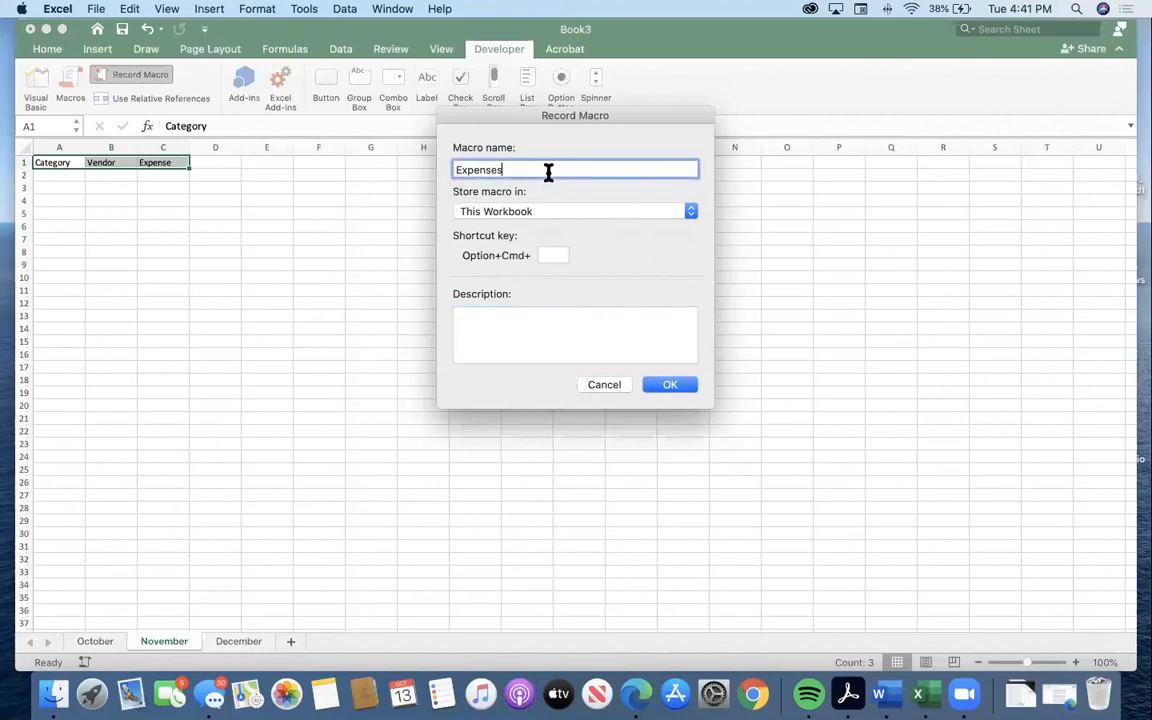
{"action": "left_click", "coordinate": [555, 255]}
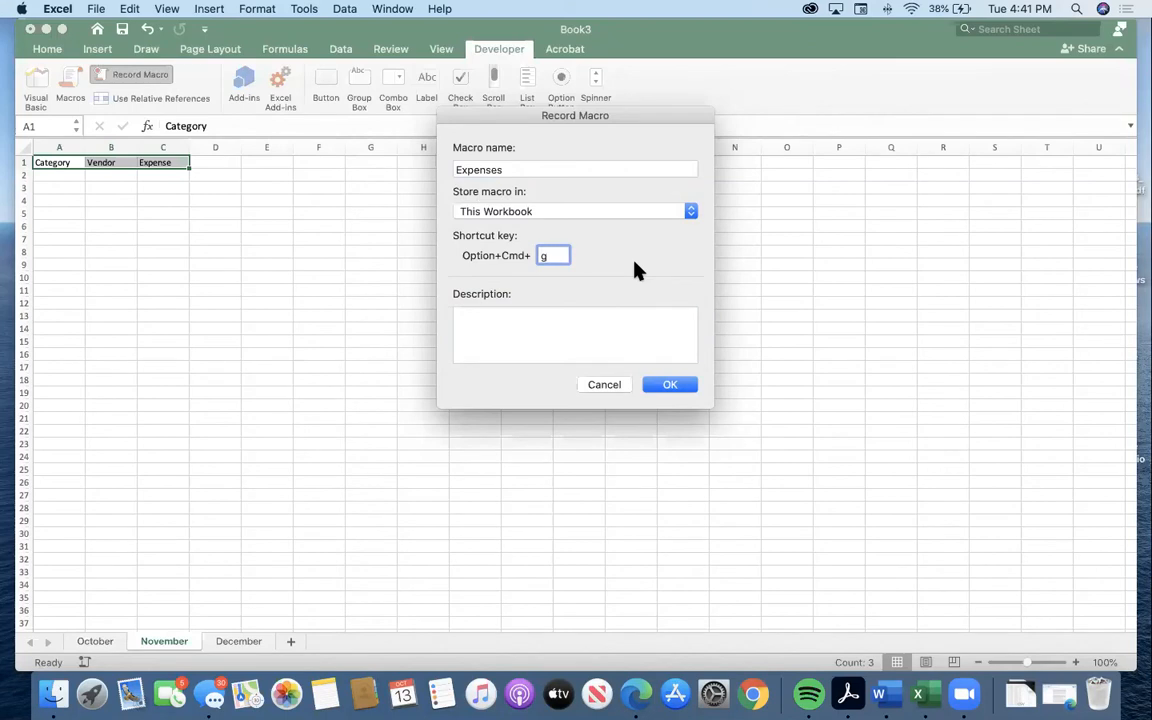
{"action": "left_click", "coordinate": [670, 385]}
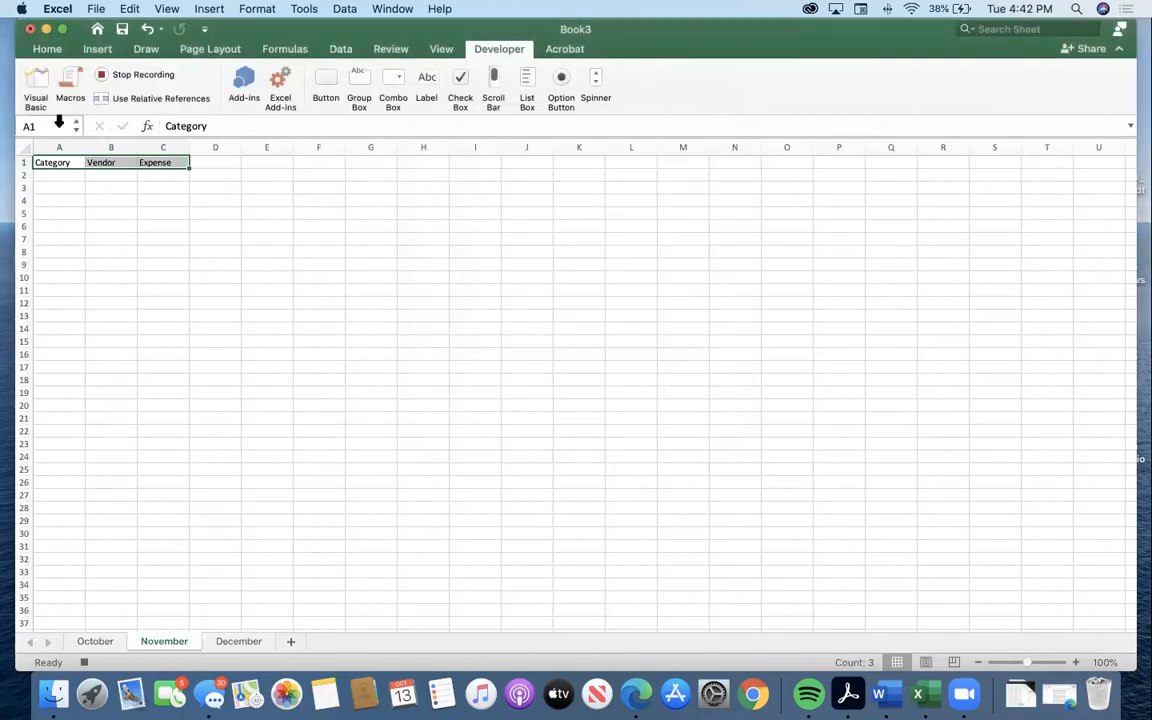
Record the entries category, vendor and expense in cells A2 to C2, and stop the macro recording.
{"action": "left_click", "coordinate": [67, 162]}
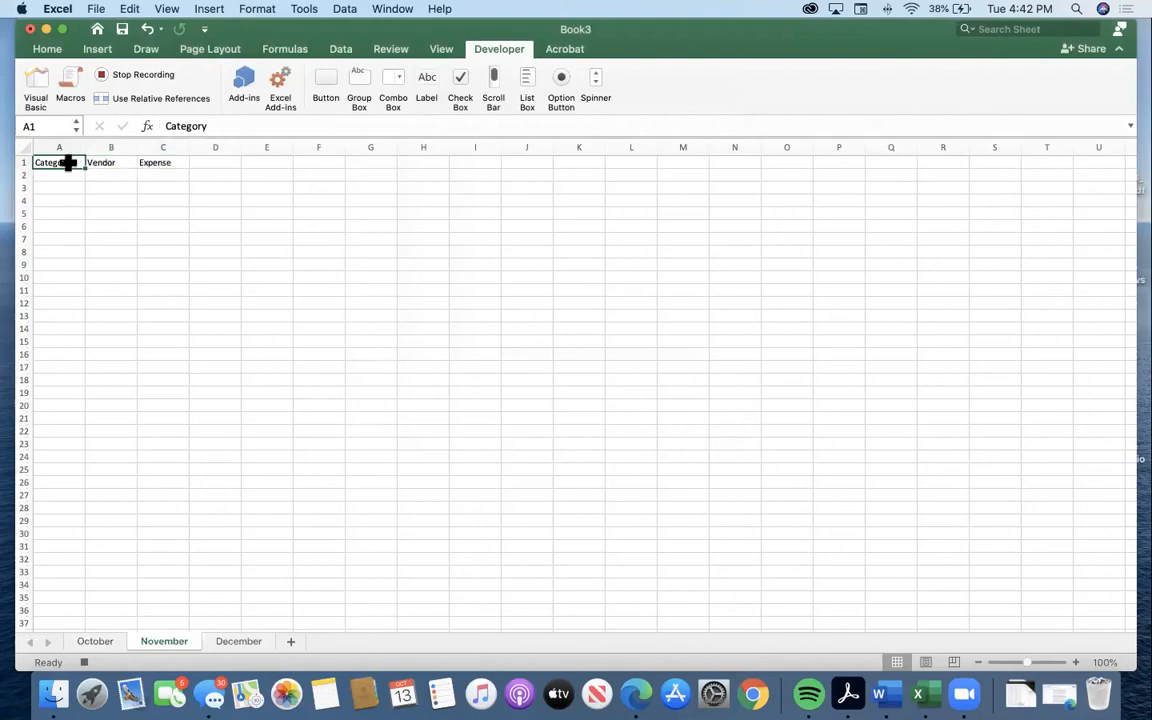
{"action": "left_click", "coordinate": [60, 177]}
{"action": "type", "text": "category"}
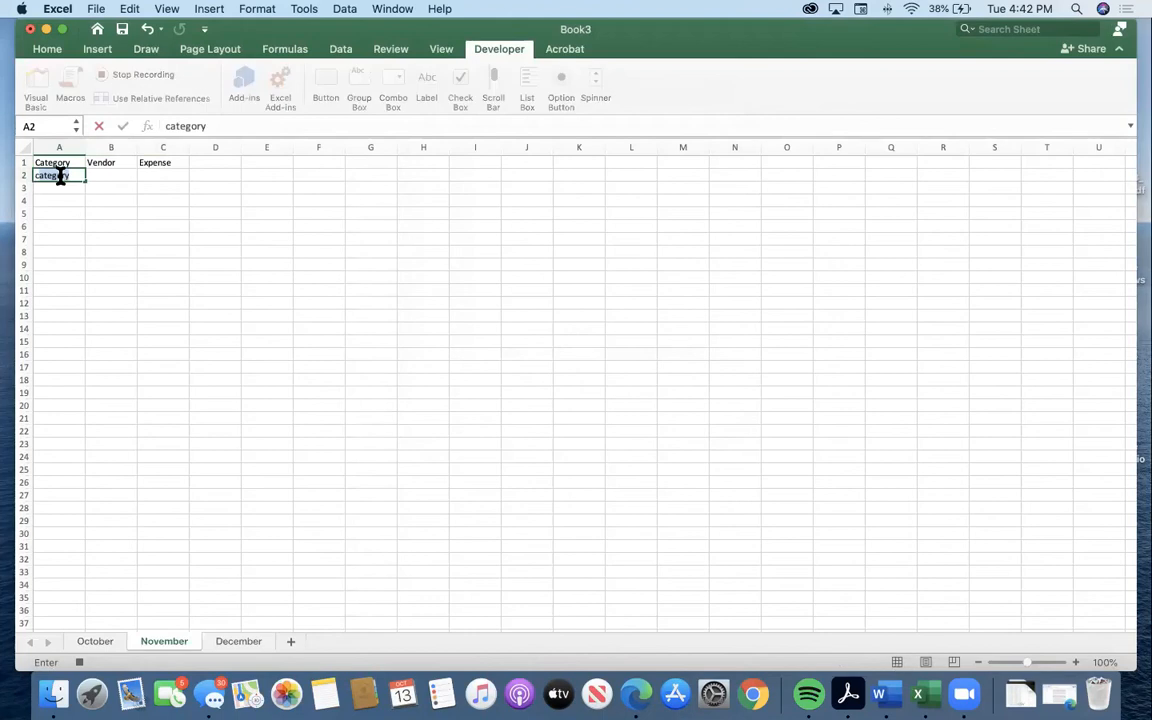
{"action": "left_click", "coordinate": [104, 175]}
{"action": "type", "text": "vendor"}
{"action": "key", "text": "Return"}
{"action": "left_click", "coordinate": [162, 175]}
{"action": "type", "text": "expense"}
{"action": "key", "text": "Return"}
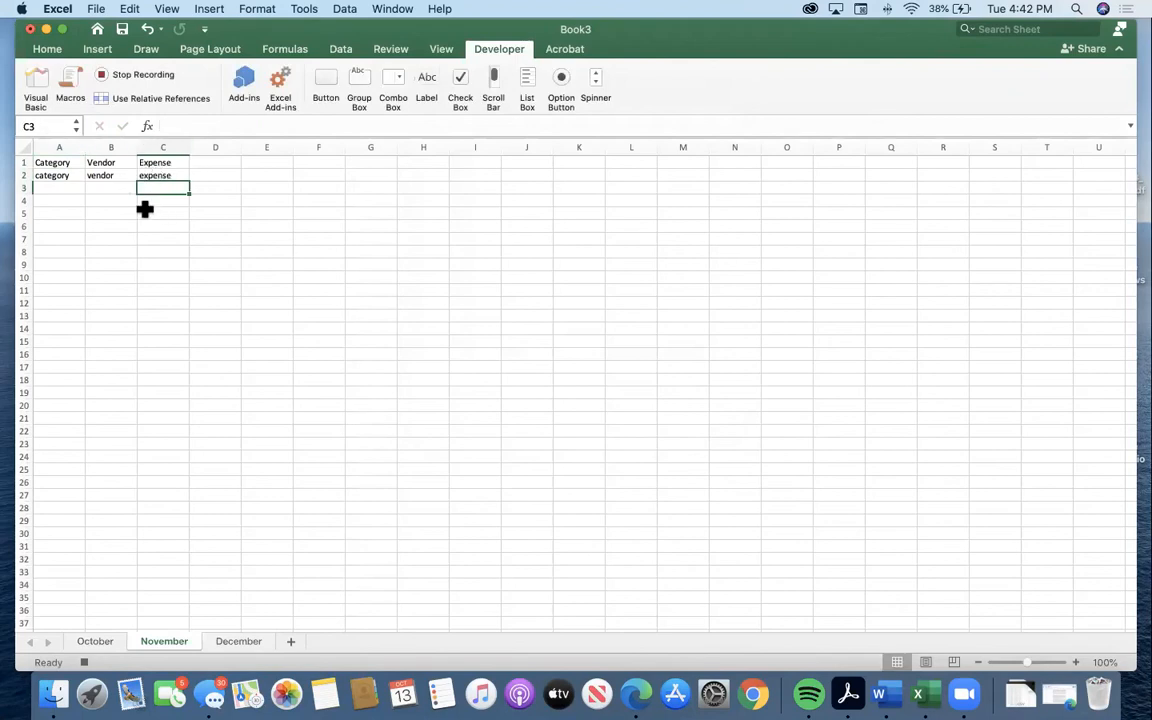
{"action": "left_click", "coordinate": [143, 75]}
Run the Expenses macro, and run it once more starting from cell A4.
{"action": "left_click", "coordinate": [74, 76]}
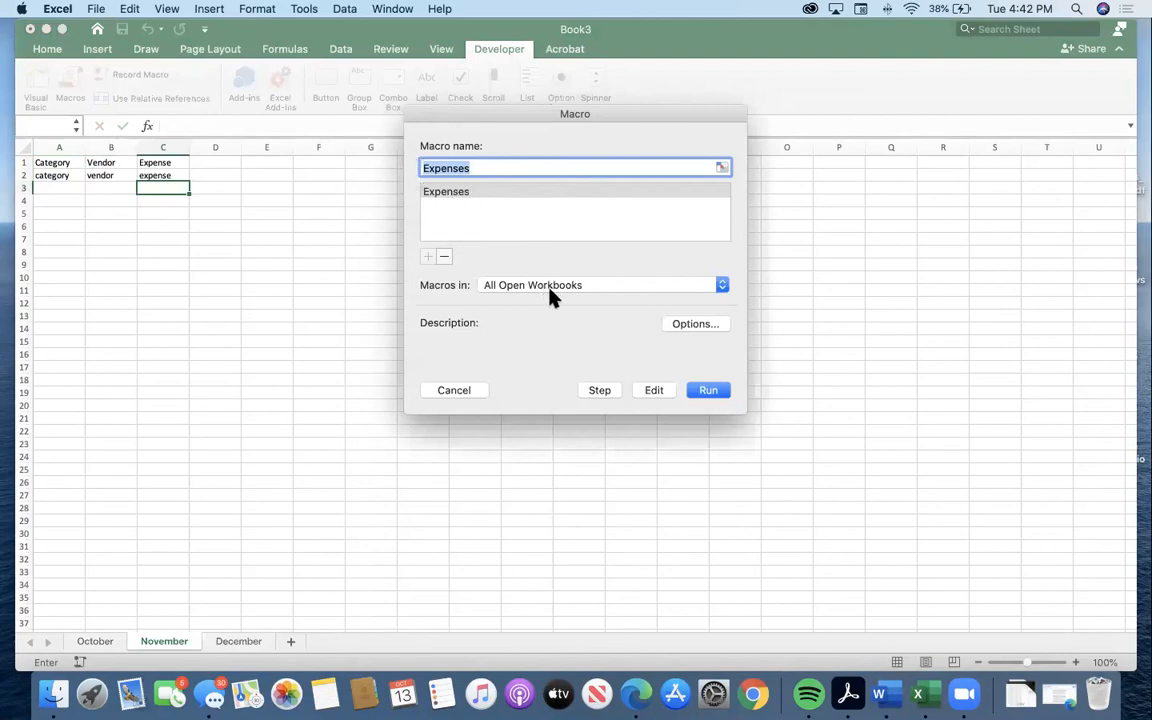
{"action": "left_click", "coordinate": [465, 193]}
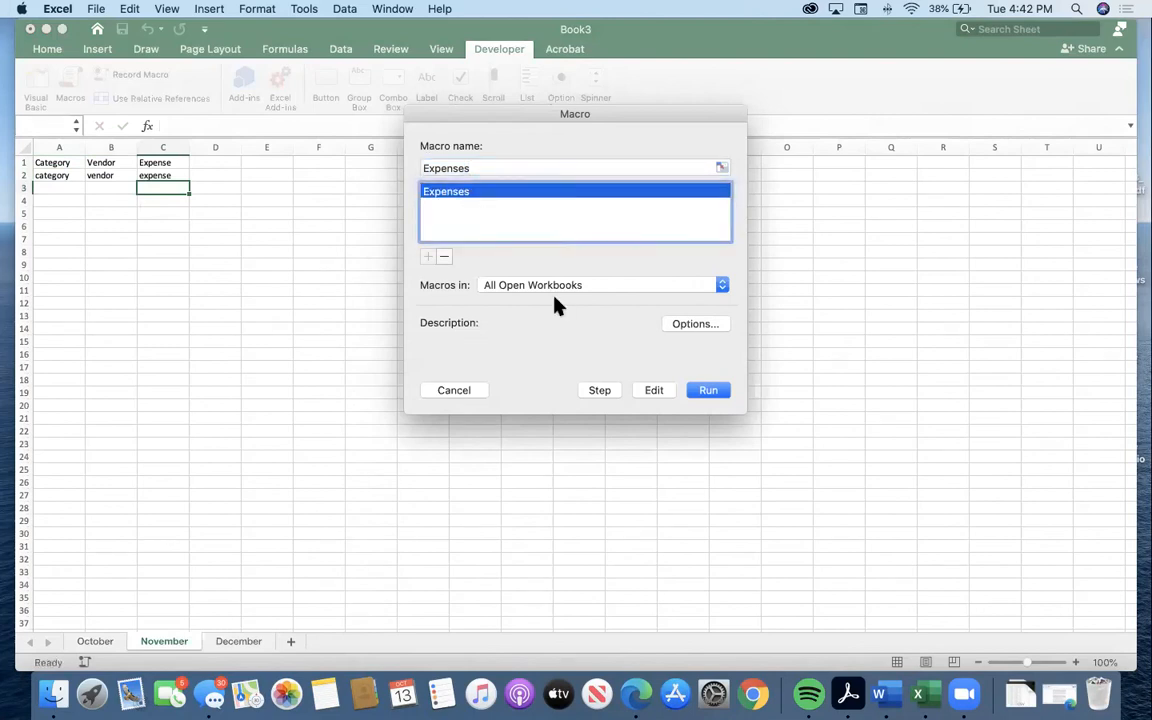
{"action": "left_click", "coordinate": [712, 392]}
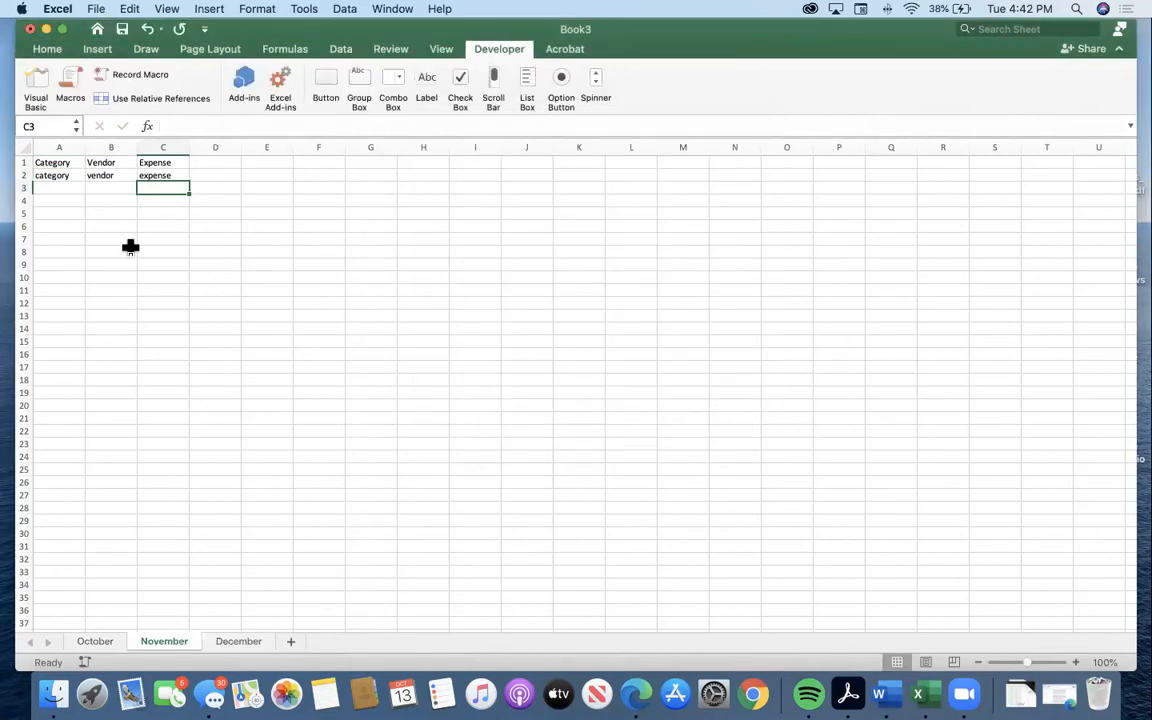
{"action": "left_click", "coordinate": [58, 203]}
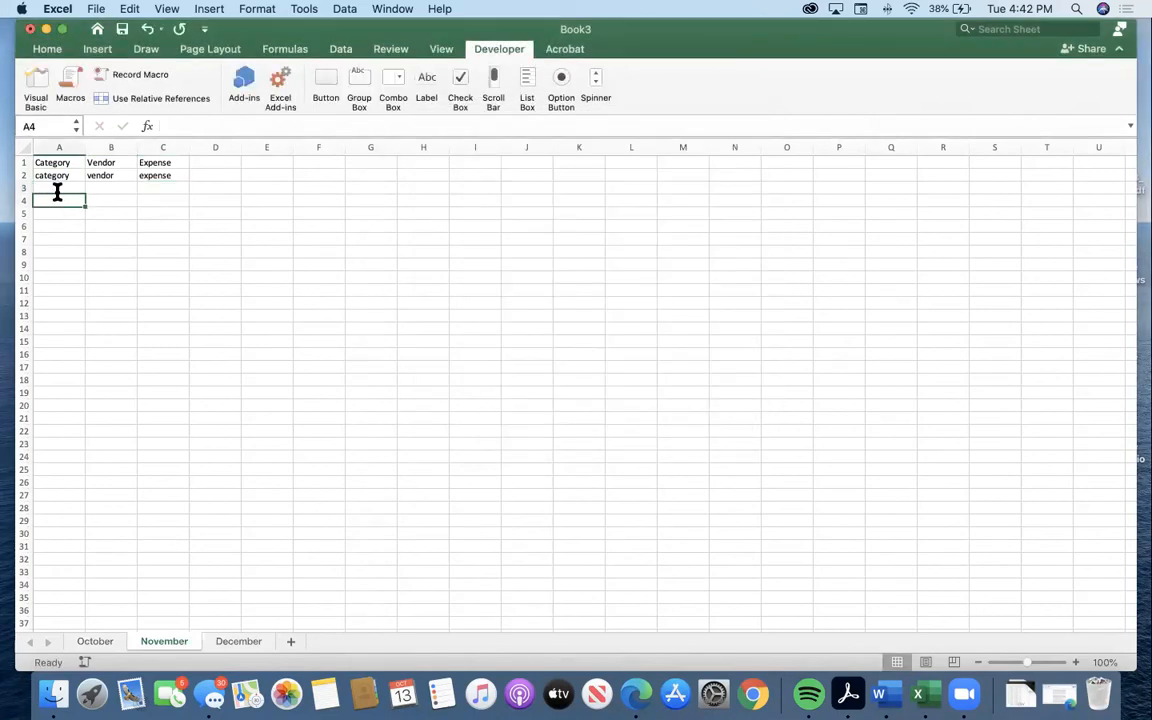
{"action": "left_click", "coordinate": [69, 72]}
{"action": "double_click", "coordinate": [445, 193]}
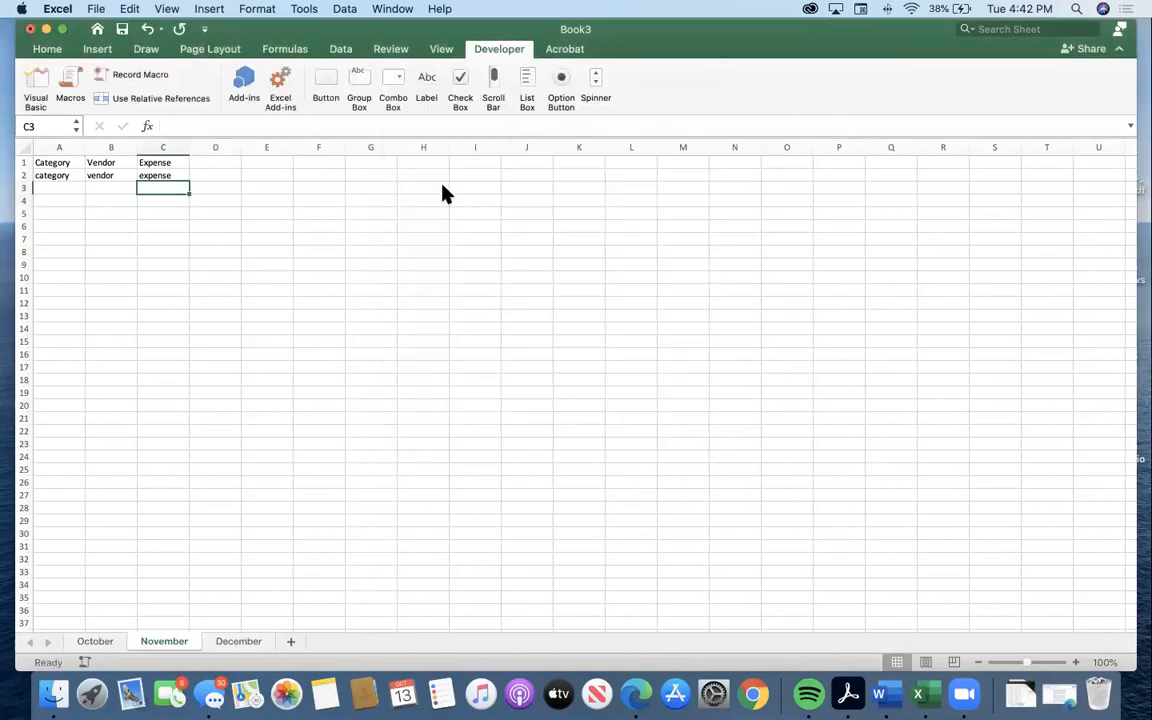
{"action": "left_click", "coordinate": [64, 198]}
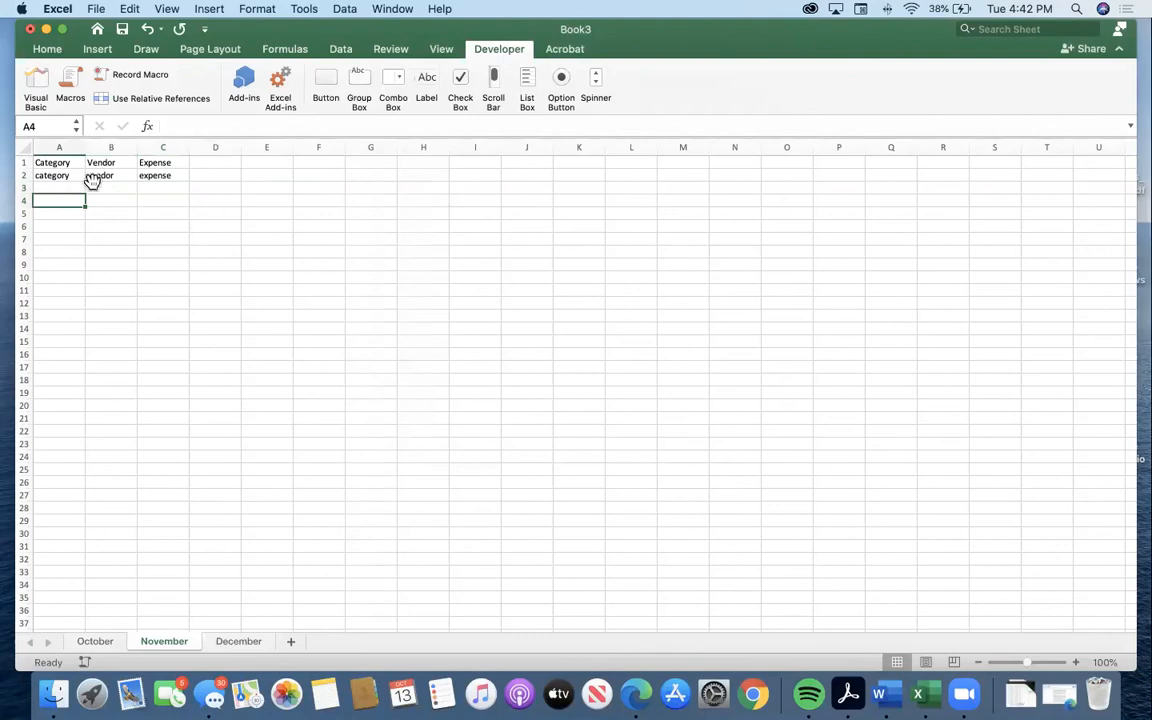
{"action": "left_click", "coordinate": [118, 80]}
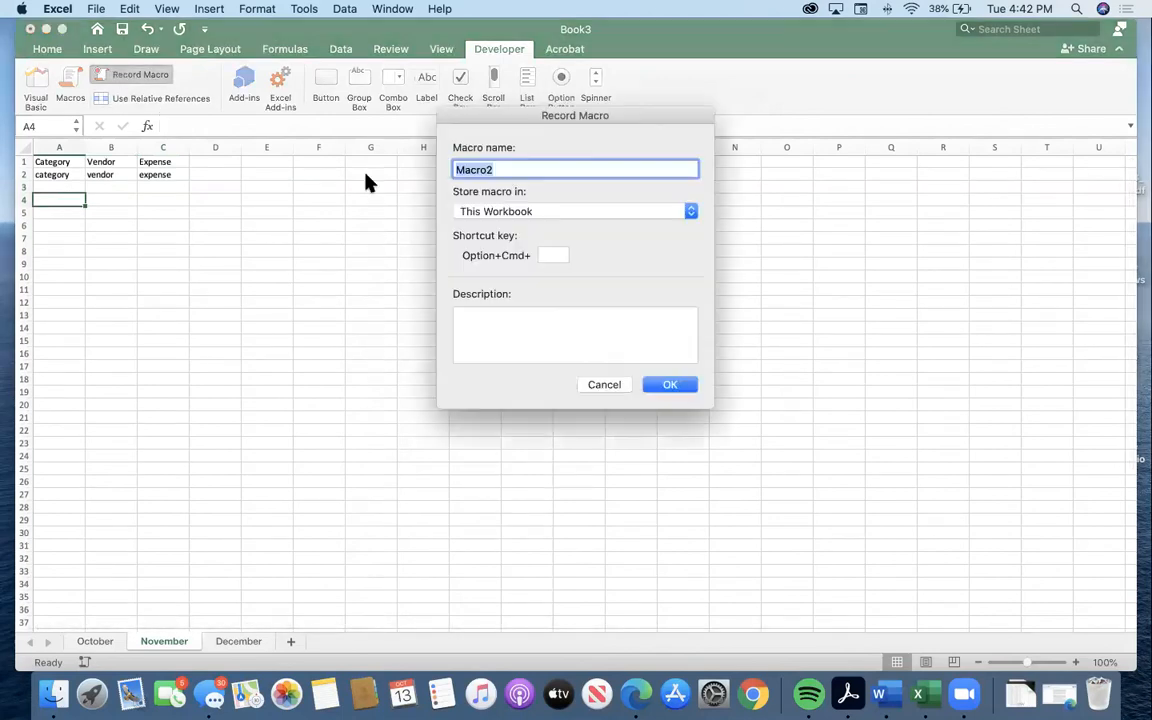
{"action": "left_click", "coordinate": [606, 386]}
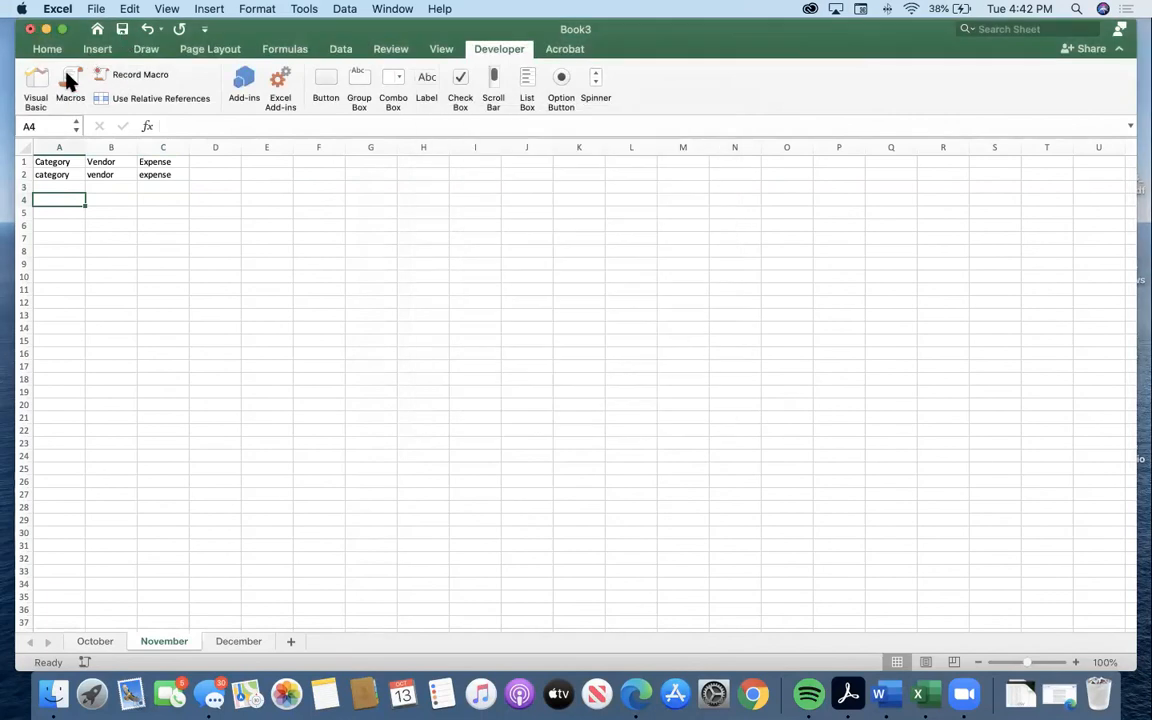
Review the Expenses macro's shortcut and description options, leaving them as they are.
{"action": "left_click", "coordinate": [70, 80]}
{"action": "left_click", "coordinate": [560, 195]}
{"action": "left_click", "coordinate": [692, 324]}
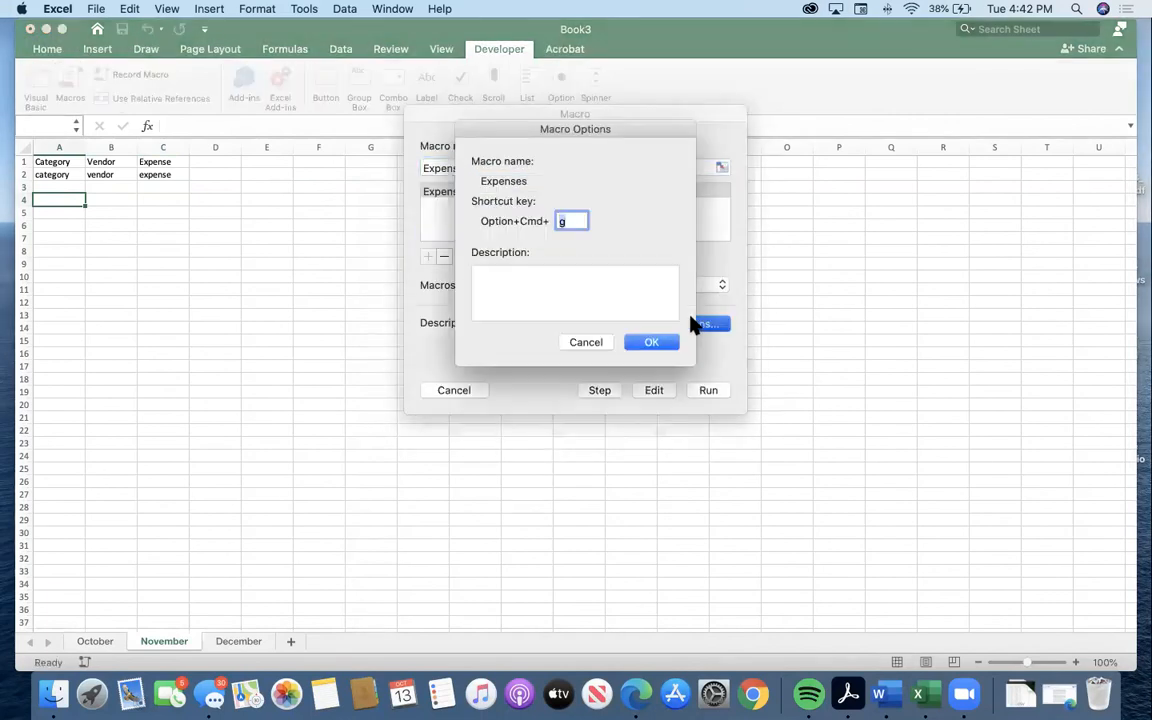
{"action": "left_click", "coordinate": [594, 338]}
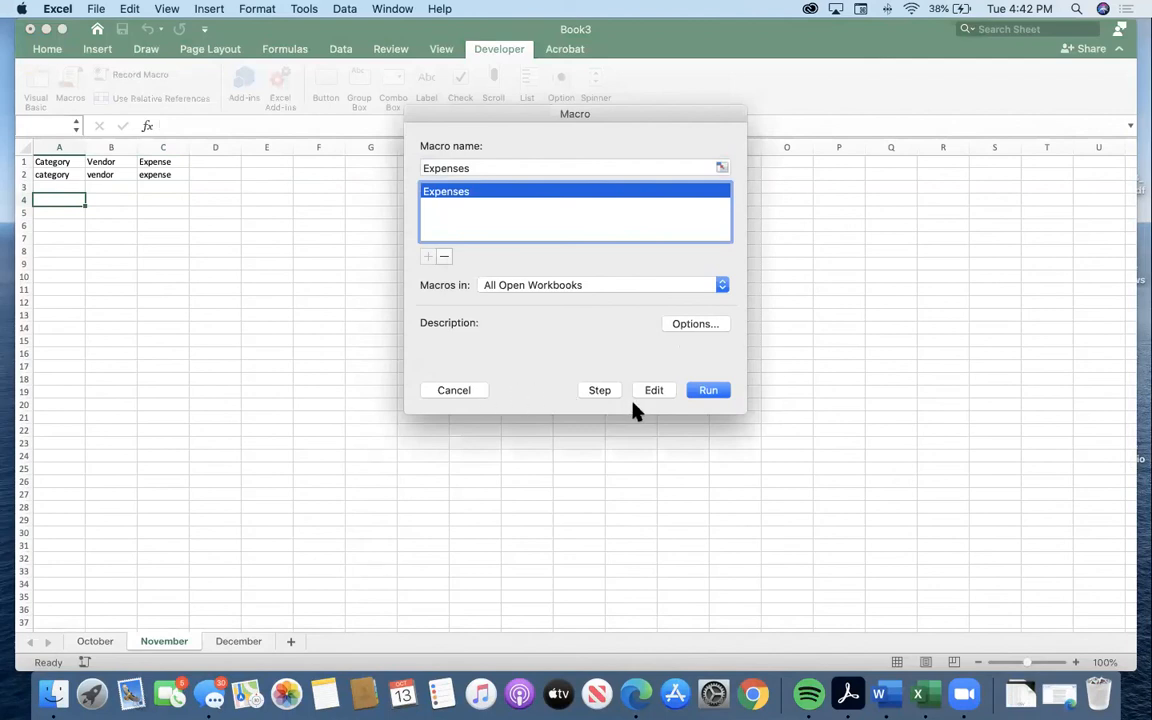
{"action": "left_click", "coordinate": [455, 390]}
Delete the headings and macro entries in A1:C2 of the November sheet.
{"action": "left_click", "coordinate": [69, 165]}
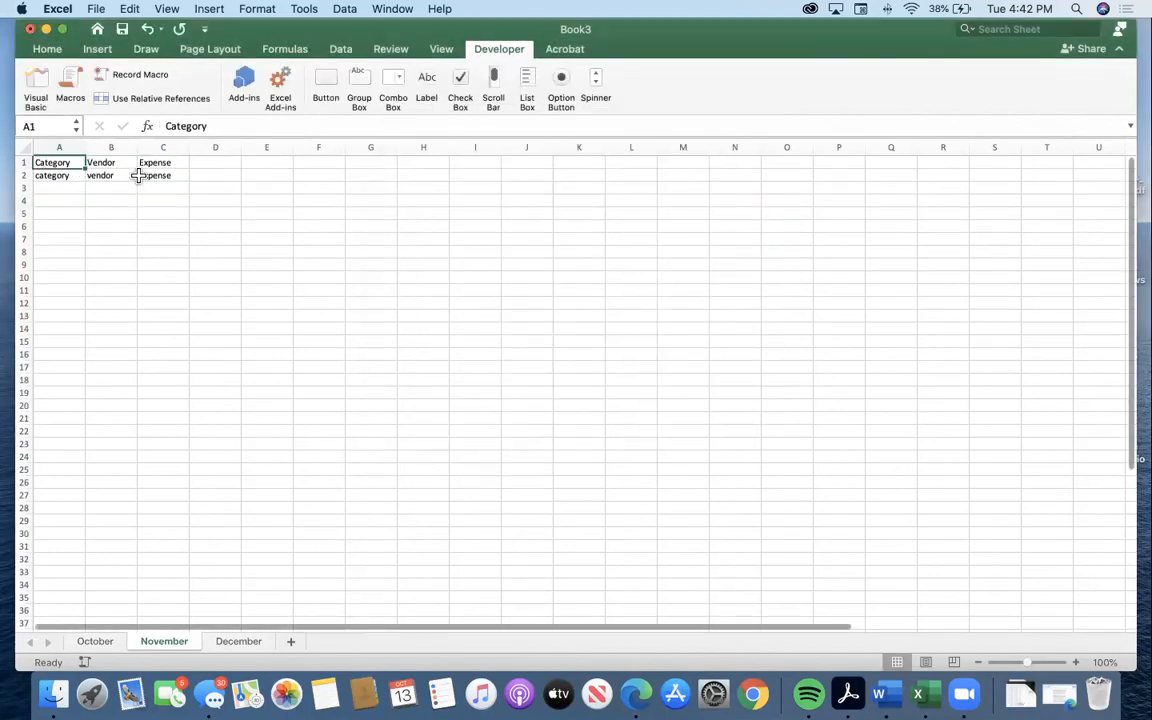
{"action": "left_click_drag", "start_coordinate": [148, 175], "coordinate": [8, 152]}
{"action": "key", "text": "Delete"}
Start recording a new macro named sdfsdf from cell A1, stored in This Workbook.
{"action": "left_click", "coordinate": [61, 163]}
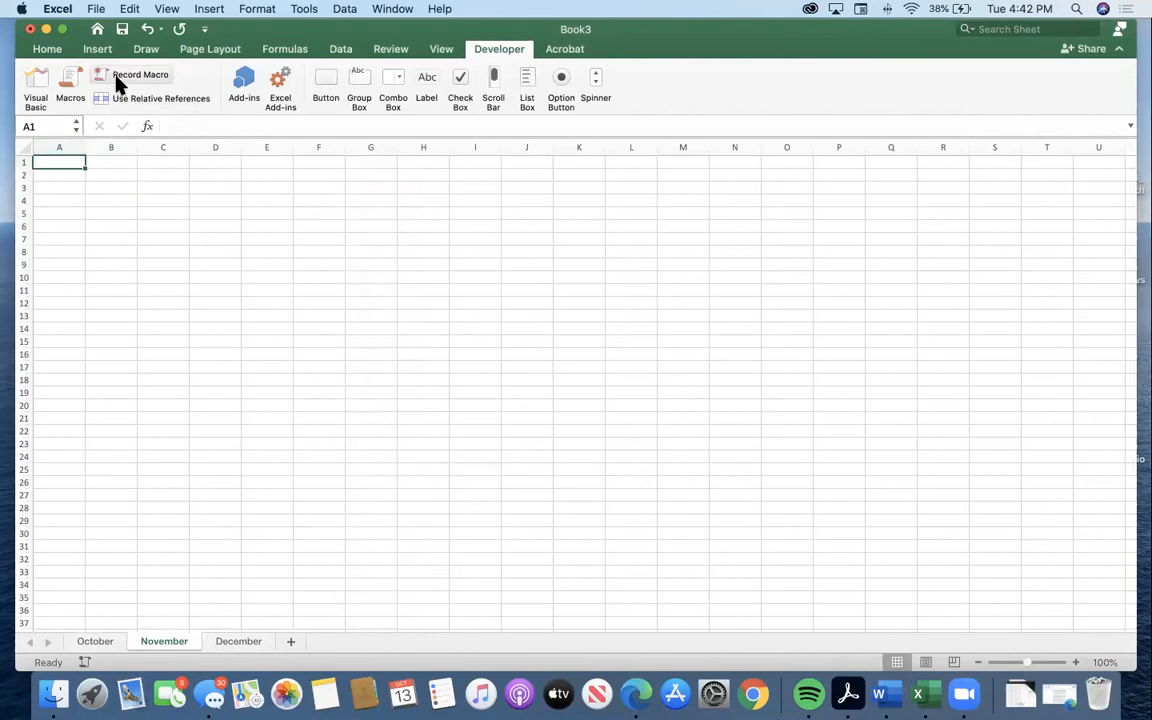
{"action": "left_click", "coordinate": [132, 74]}
{"action": "type", "text": "sdfsdf"}
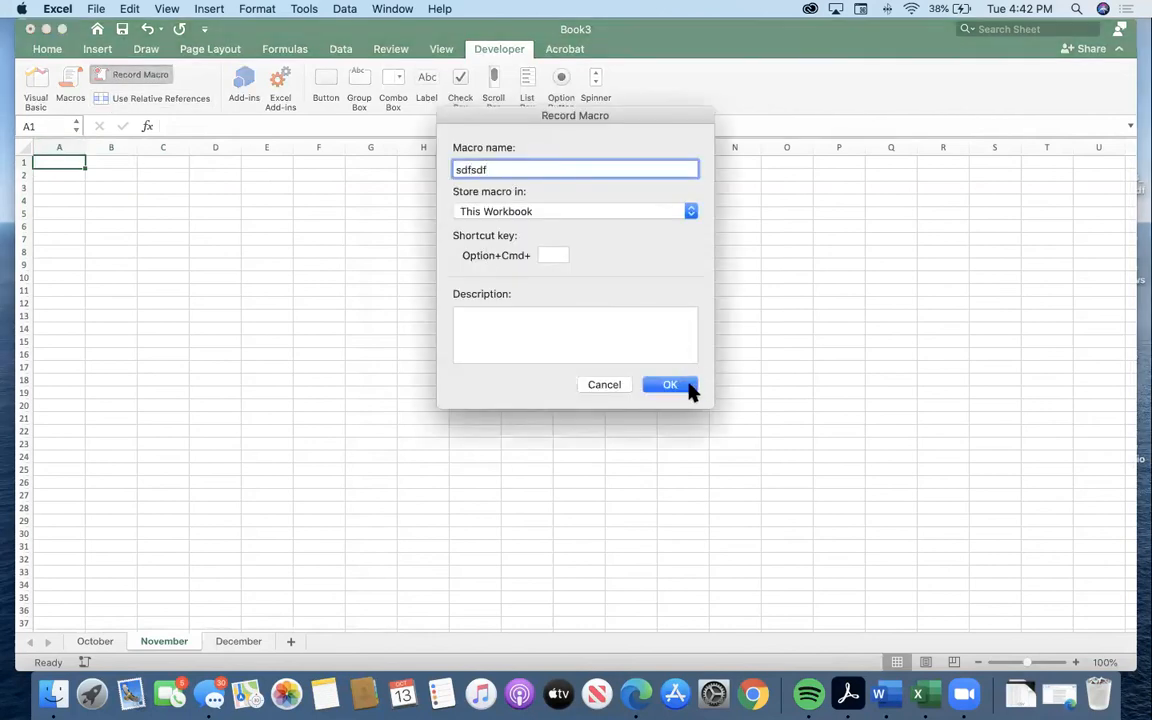
{"action": "left_click", "coordinate": [670, 386]}
Record the entries 1 2, 1, 2 3 and 12 in cells A1 to D1, and stop the macro recording.
{"action": "type", "text": "1"}
{"action": "key", "text": "Tab"}
{"action": "type", "text": "1"}
{"action": "key", "text": "Tab"}
{"action": "type", "text": "2 3"}
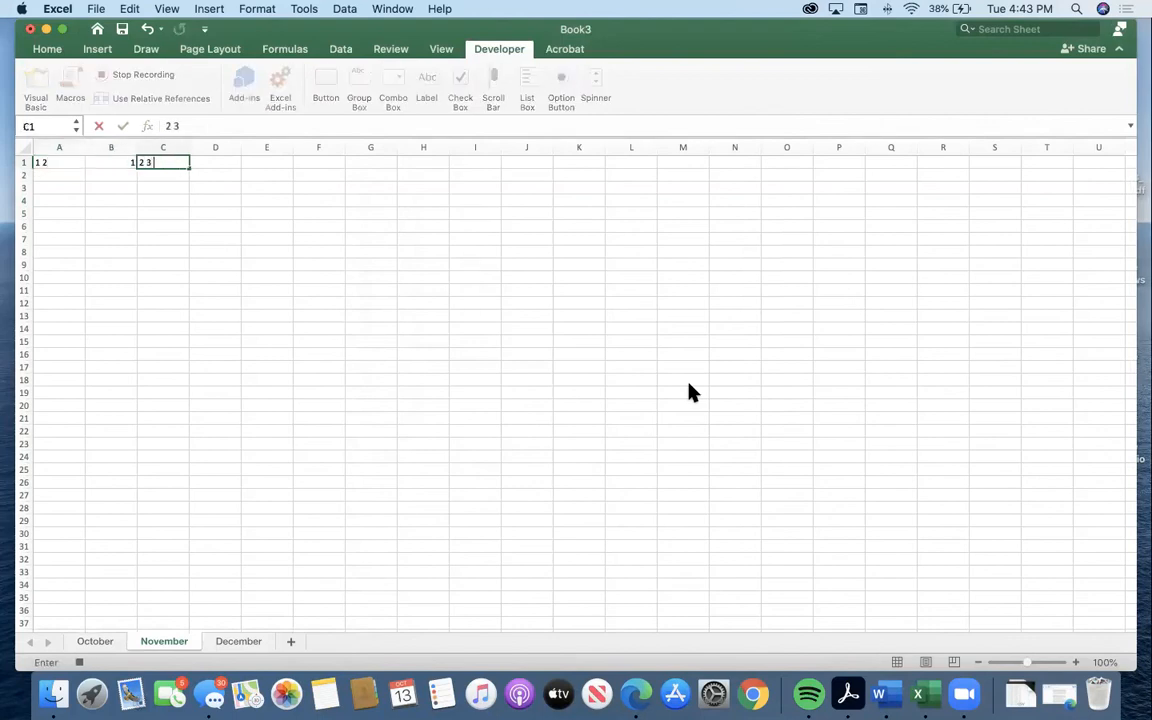
{"action": "key", "text": "Tab"}
{"action": "type", "text": "12"}
{"action": "left_click", "coordinate": [620, 341]}
{"action": "left_click", "coordinate": [222, 163]}
{"action": "left_click", "coordinate": [158, 82]}
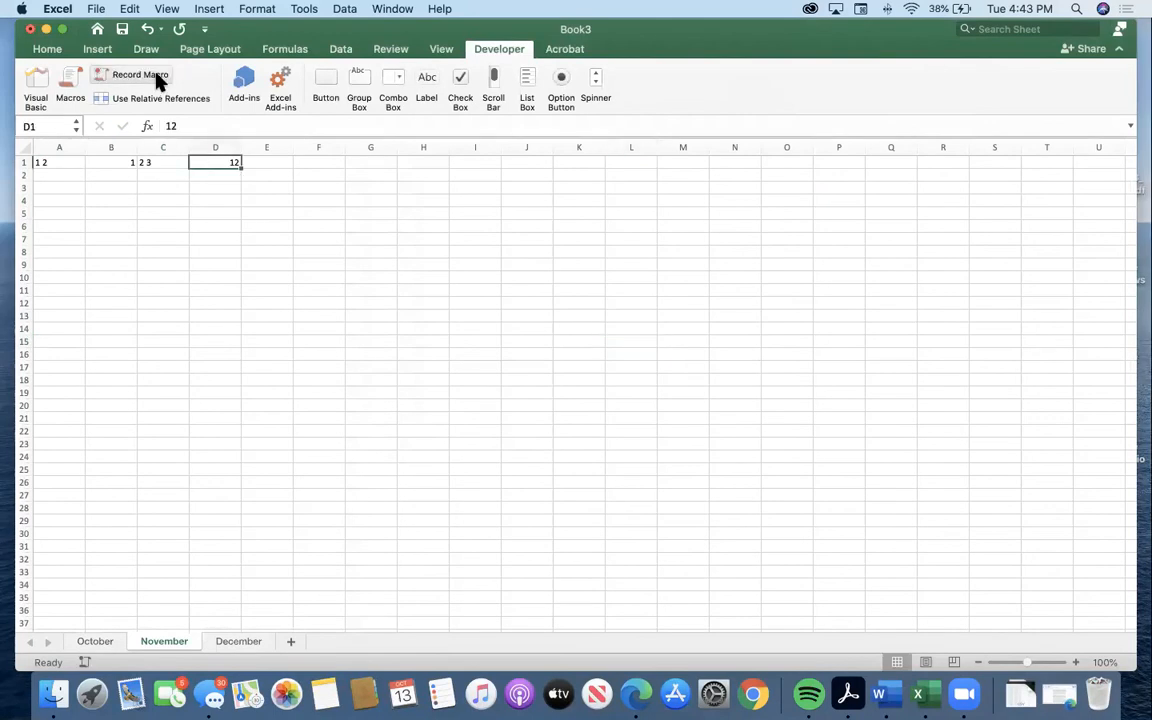
{"action": "left_click", "coordinate": [64, 84]}
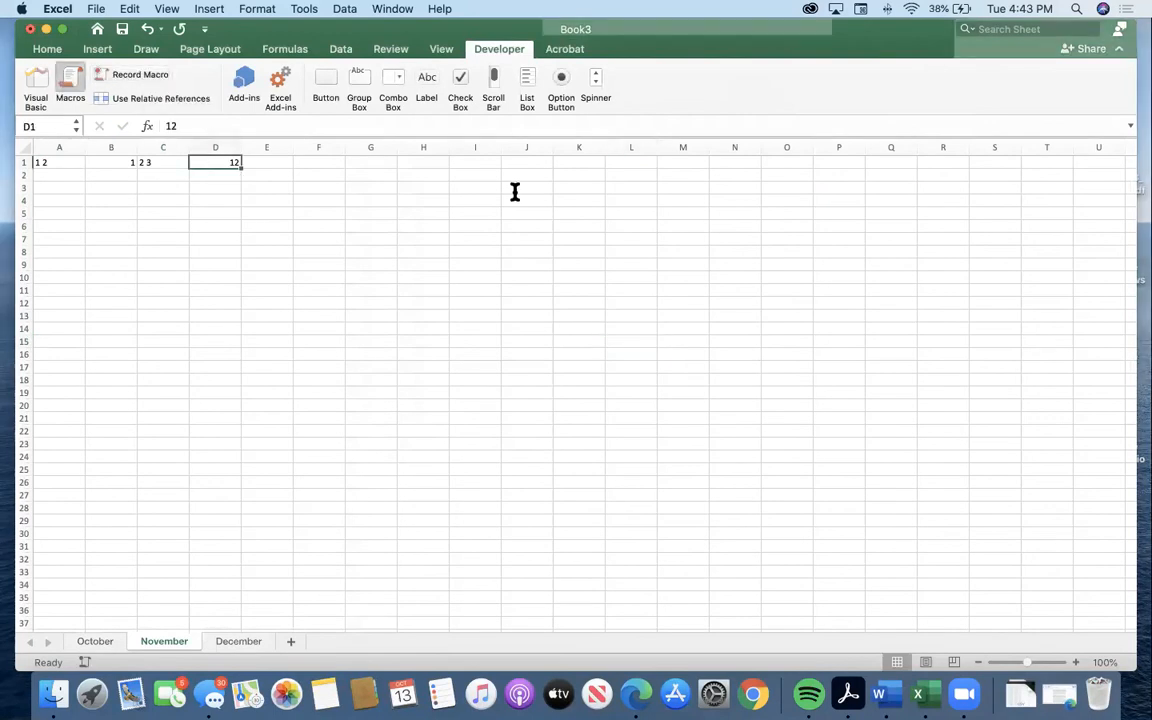
{"action": "double_click", "coordinate": [463, 206]}
{"action": "left_click", "coordinate": [69, 173]}
{"action": "right_click", "coordinate": [69, 174]}
{"action": "left_click", "coordinate": [67, 84]}
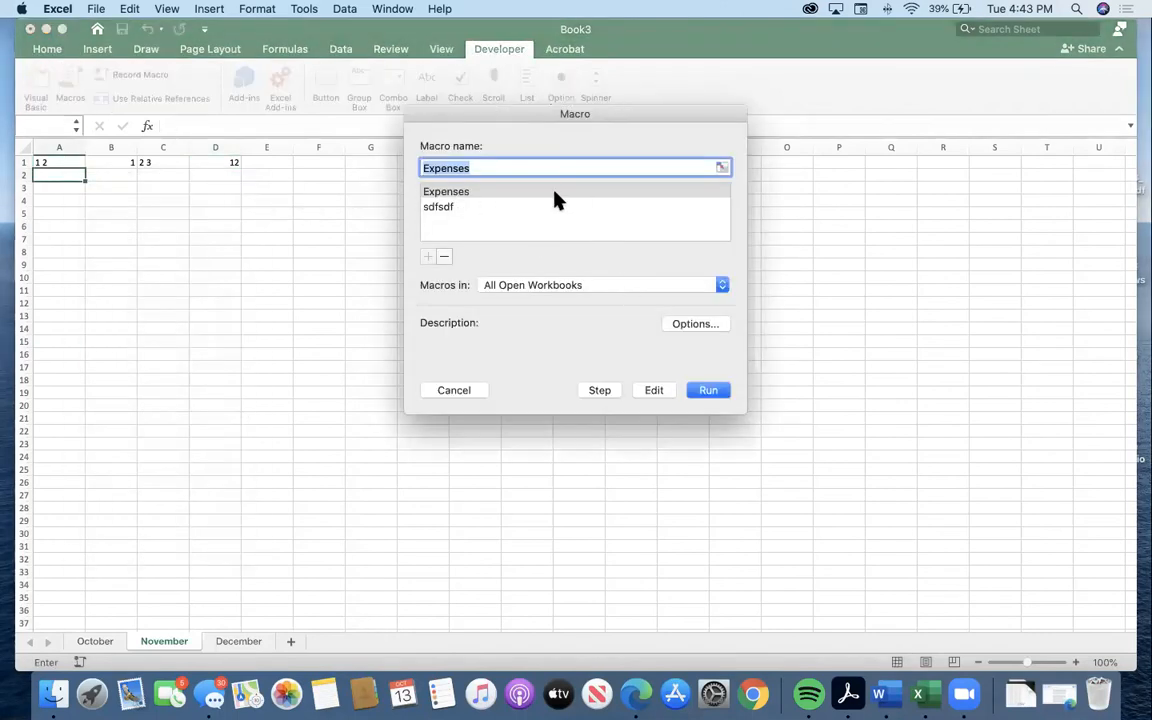
{"action": "left_click", "coordinate": [512, 214]}
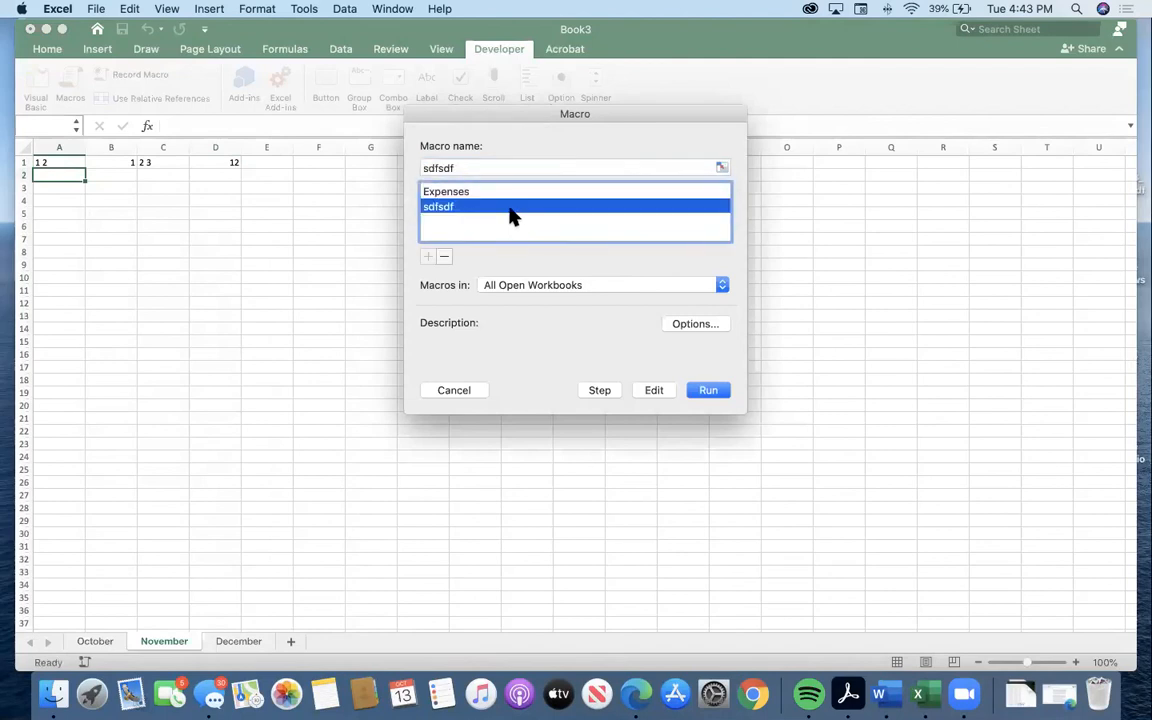
{"action": "left_click", "coordinate": [453, 390]}
Delete the recorded entries in A1:D1.
{"action": "left_click", "coordinate": [62, 162]}
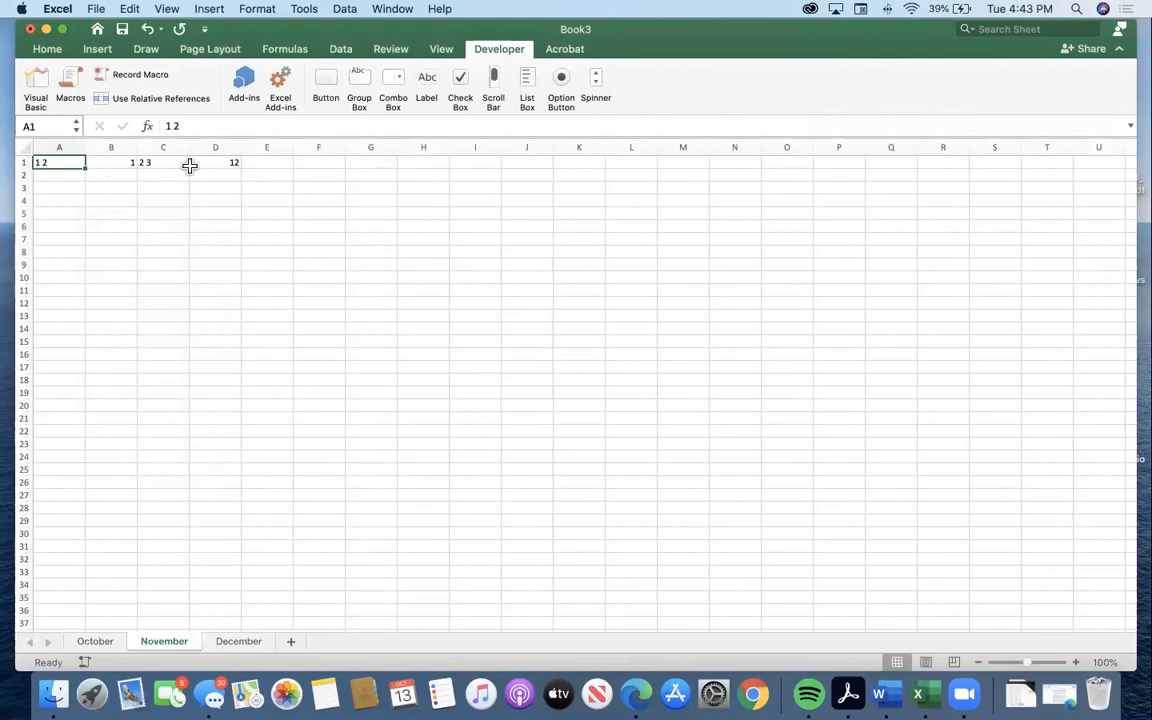
{"action": "left_click_drag", "start_coordinate": [190, 165], "coordinate": [85, 165]}
{"action": "key", "text": "Delete"}
Run the sdfsdf macro from cell A1.
{"action": "left_click", "coordinate": [85, 165]}
{"action": "left_click", "coordinate": [70, 88]}
{"action": "left_click", "coordinate": [480, 207]}
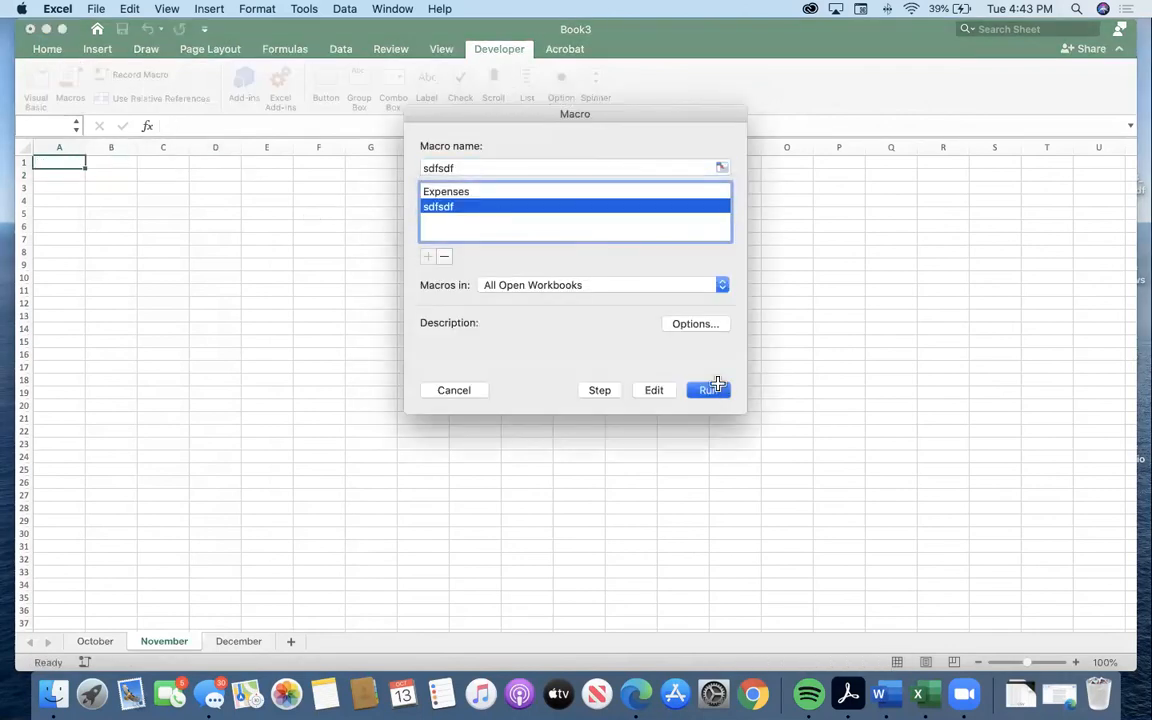
{"action": "left_click", "coordinate": [710, 390]}
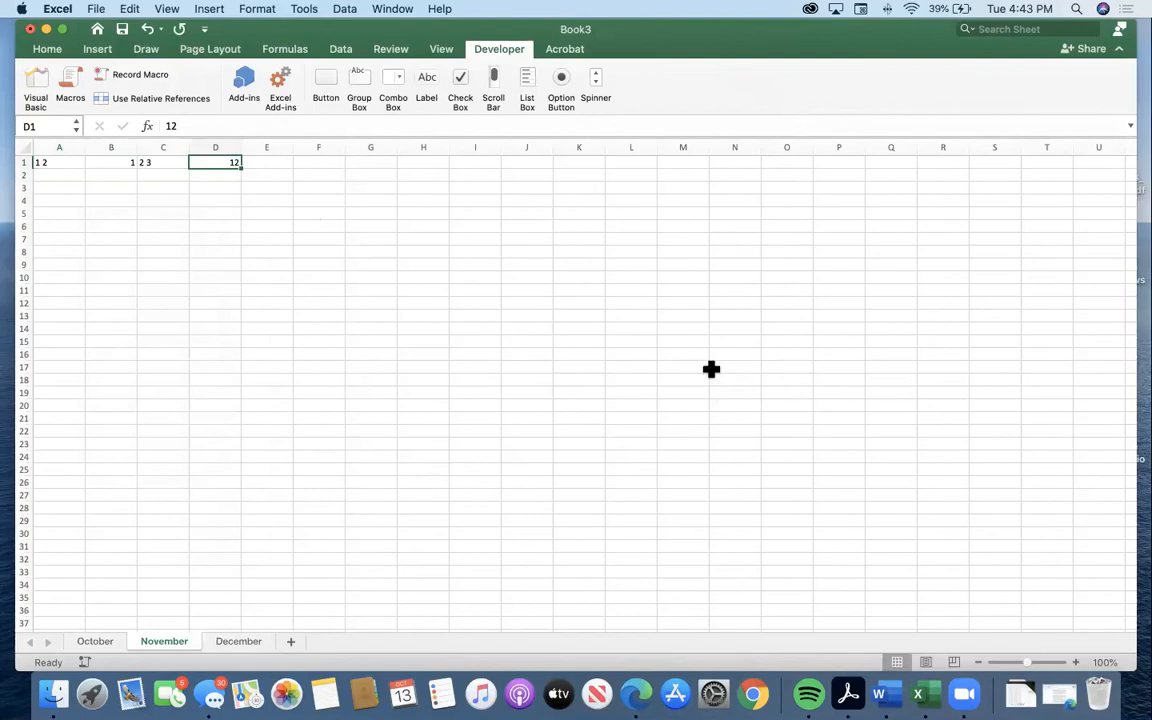
Run the sdfsdf macro again with cell A4 selected.
{"action": "left_click", "coordinate": [59, 200]}
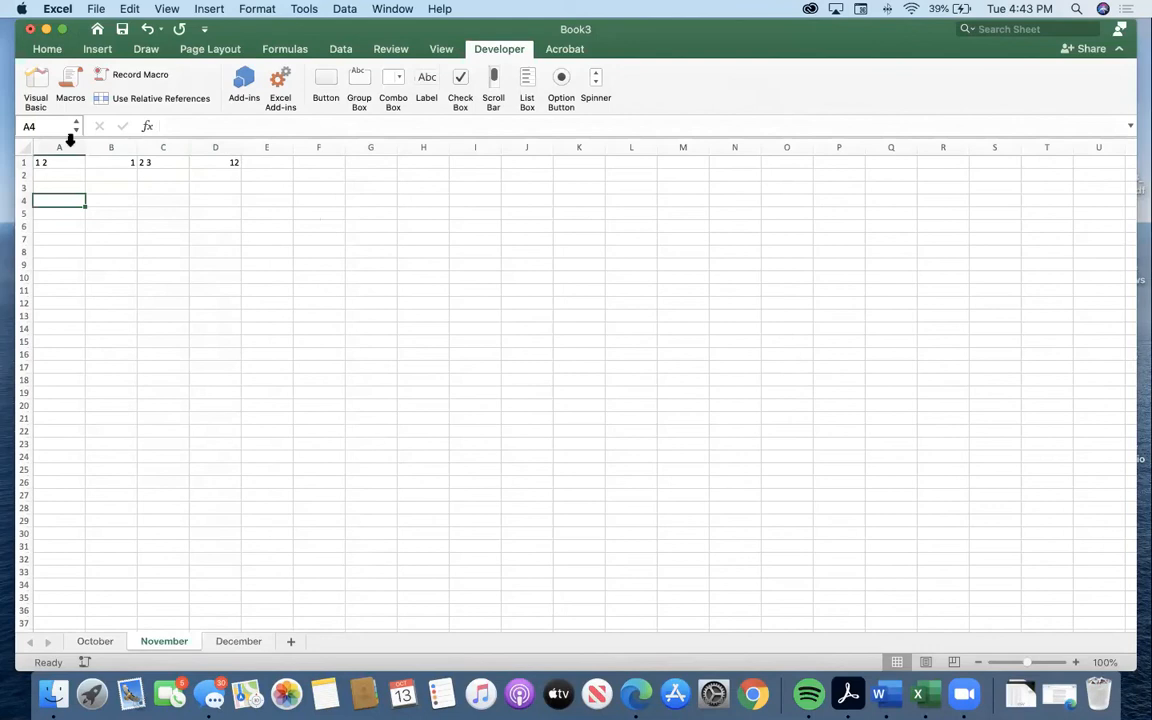
{"action": "left_click", "coordinate": [70, 88]}
{"action": "left_click", "coordinate": [522, 208]}
{"action": "left_click", "coordinate": [722, 391]}
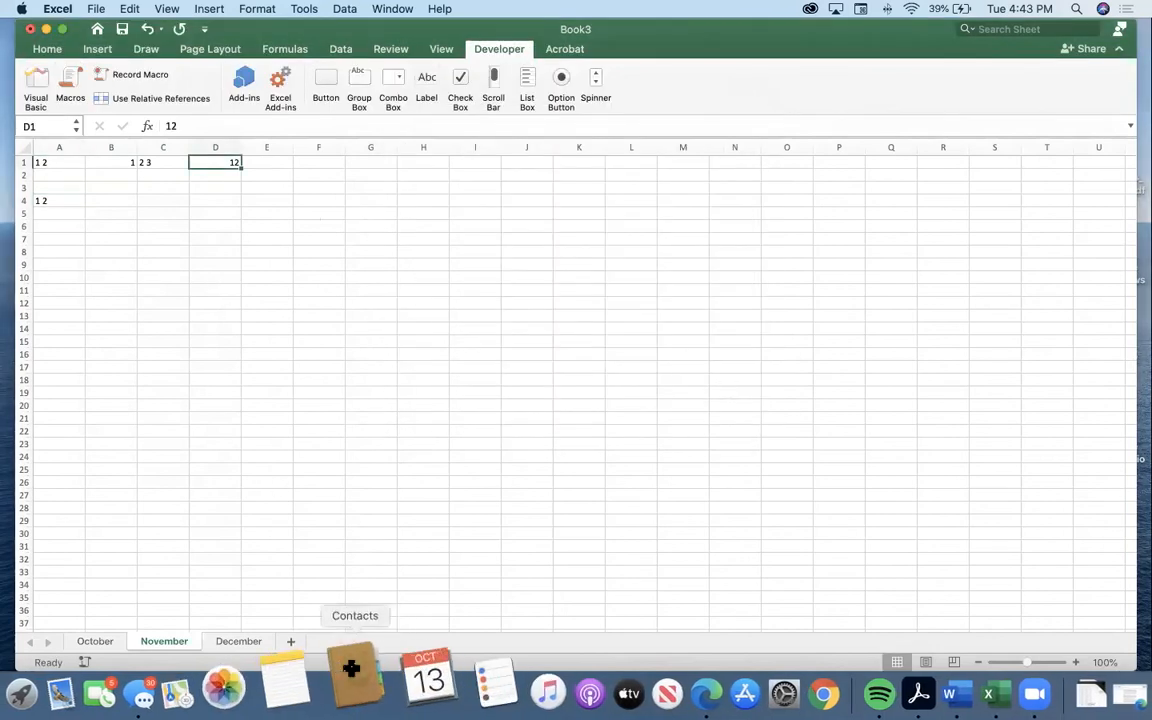
Try to insert a recommended PivotTable with the empty cell A6 selected.
{"action": "left_click", "coordinate": [45, 163]}
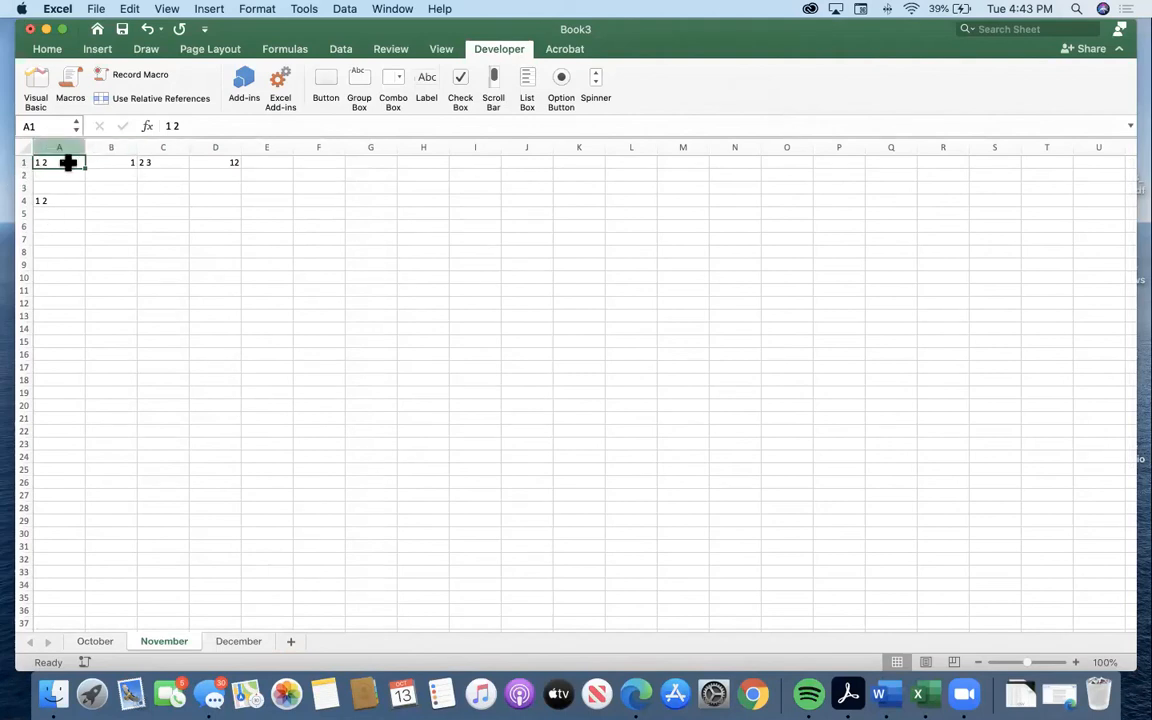
{"action": "left_click", "coordinate": [59, 202]}
{"action": "left_click", "coordinate": [60, 223]}
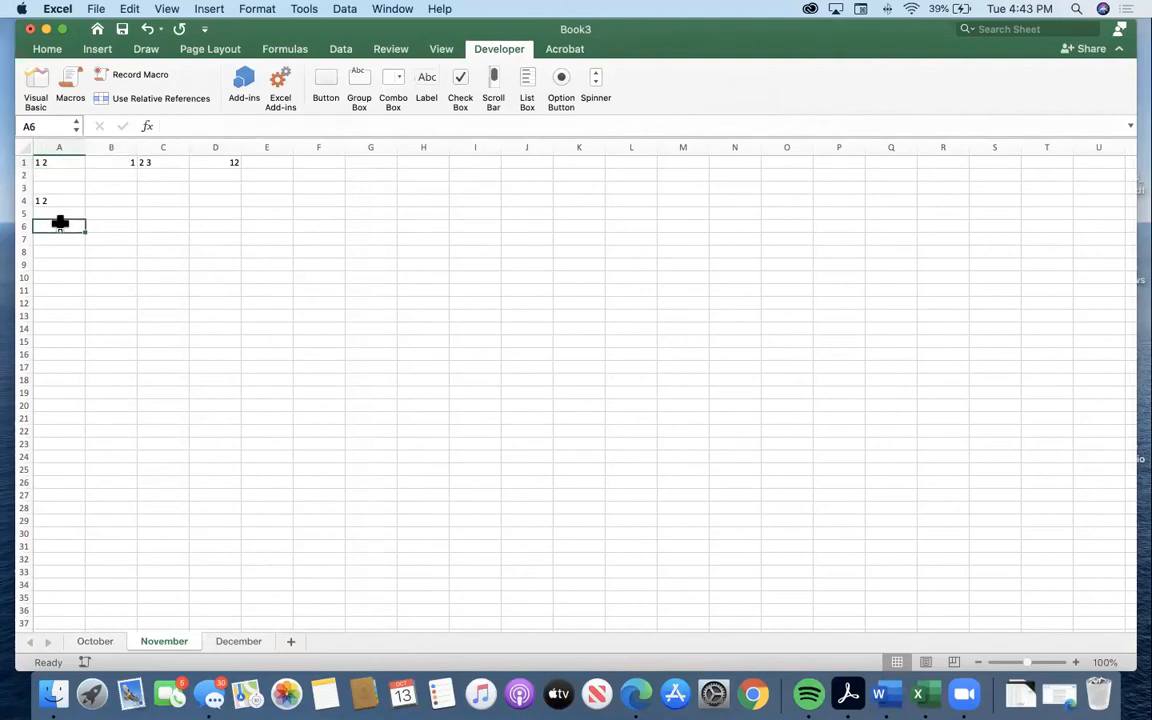
{"action": "left_click", "coordinate": [97, 50]}
{"action": "left_click", "coordinate": [98, 84]}
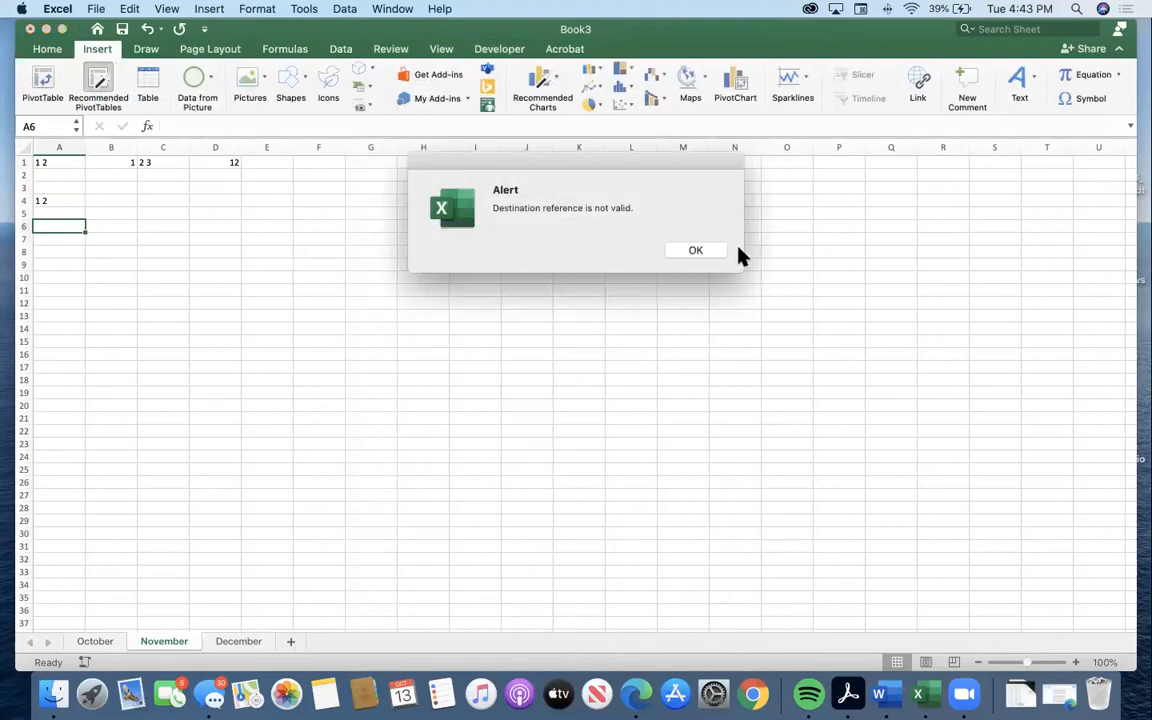
{"action": "left_click", "coordinate": [699, 255]}
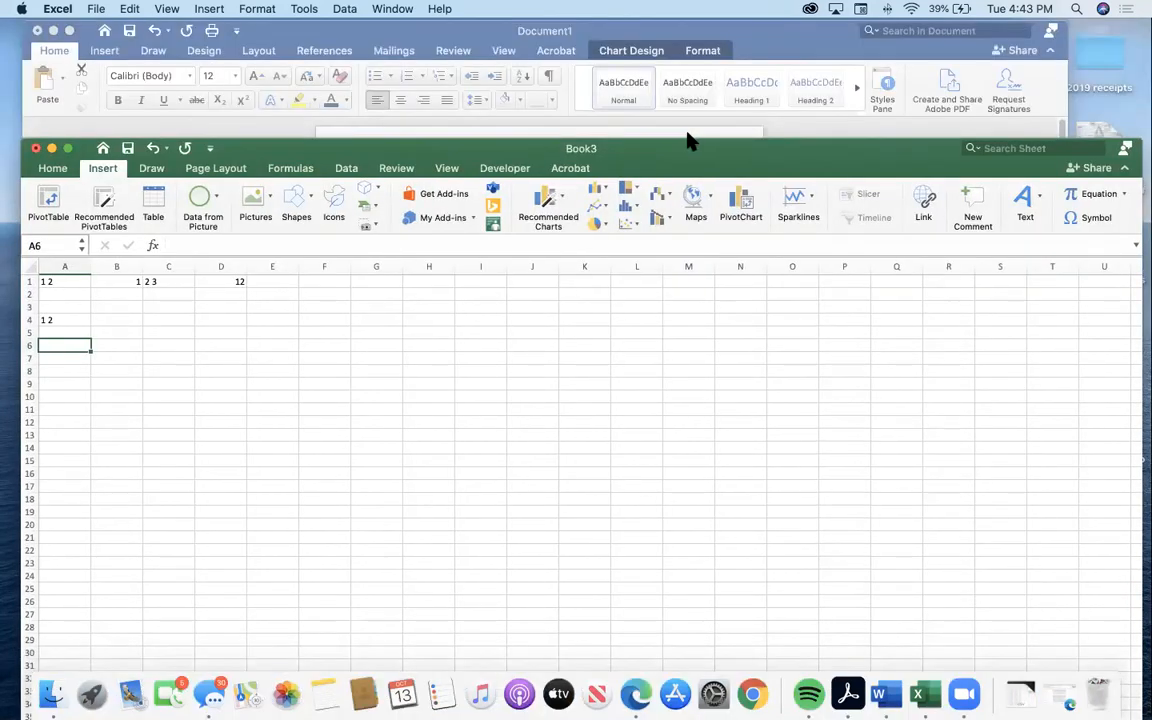
Move the workbook window back up the screen and run the sdfsdf macro with cell A6 selected.
{"action": "left_click", "coordinate": [501, 121]}
{"action": "left_click_drag", "start_coordinate": [320, 58], "coordinate": [322, 31]}
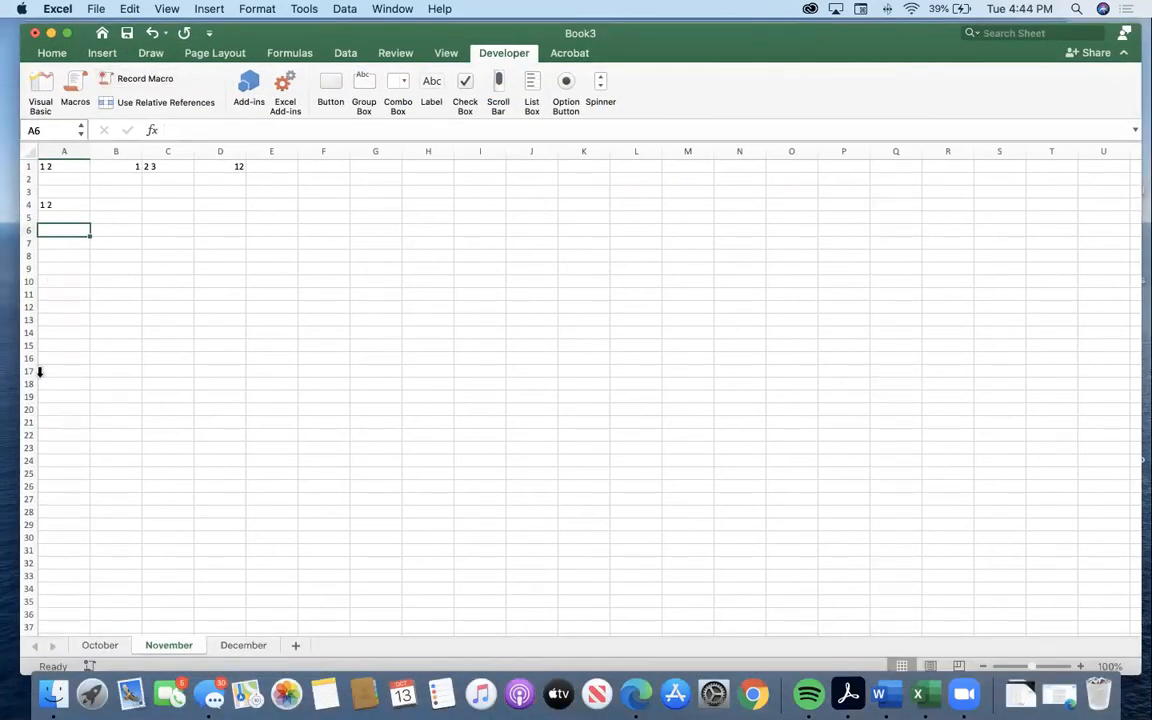
{"action": "left_click", "coordinate": [83, 88]}
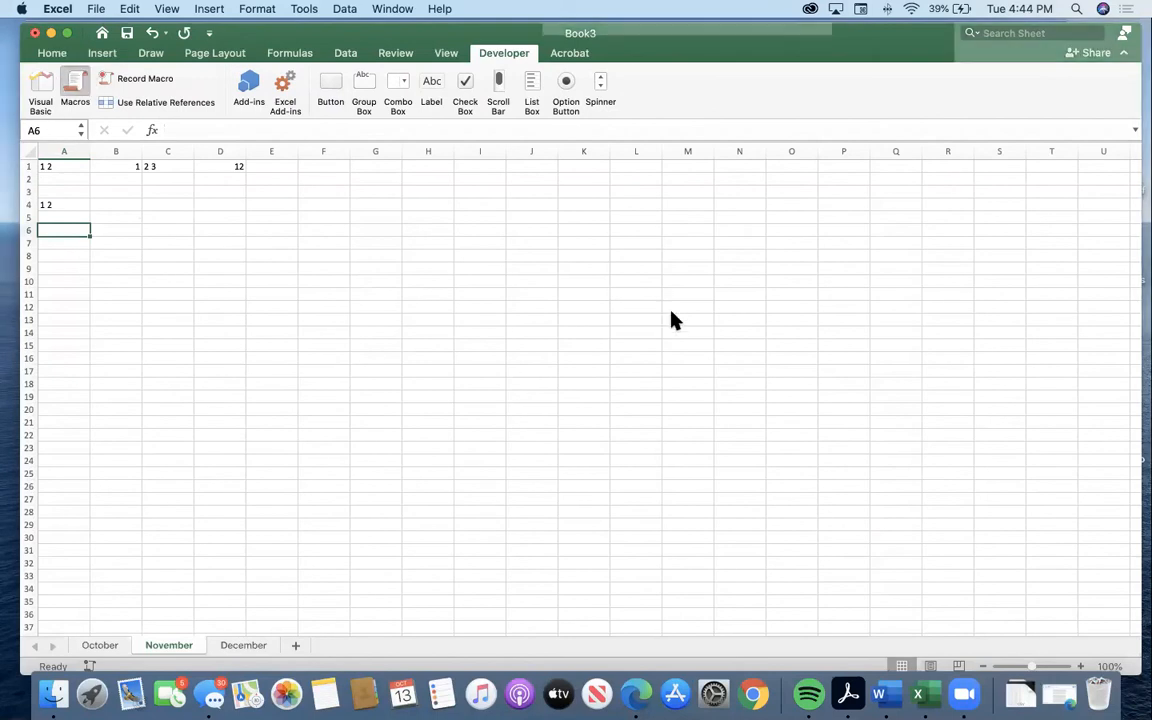
{"action": "left_click", "coordinate": [455, 206]}
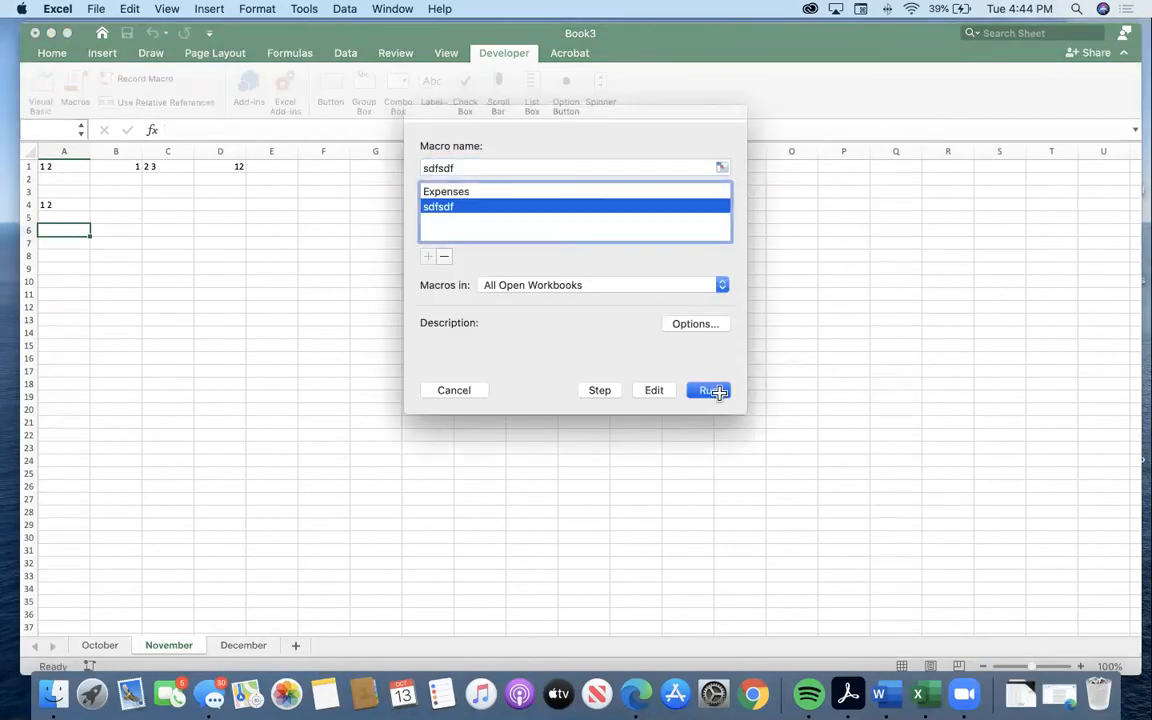
{"action": "left_click", "coordinate": [710, 390]}
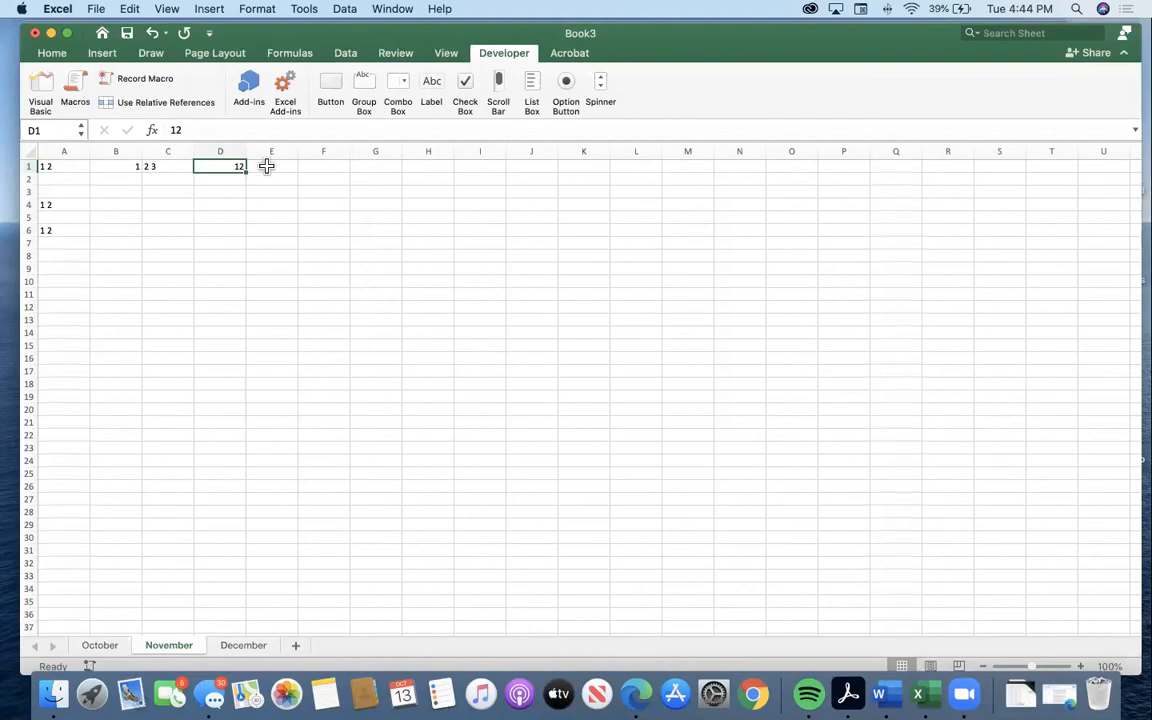
Run the sdfsdf macro once more with cell C2 selected.
{"action": "left_click", "coordinate": [330, 166]}
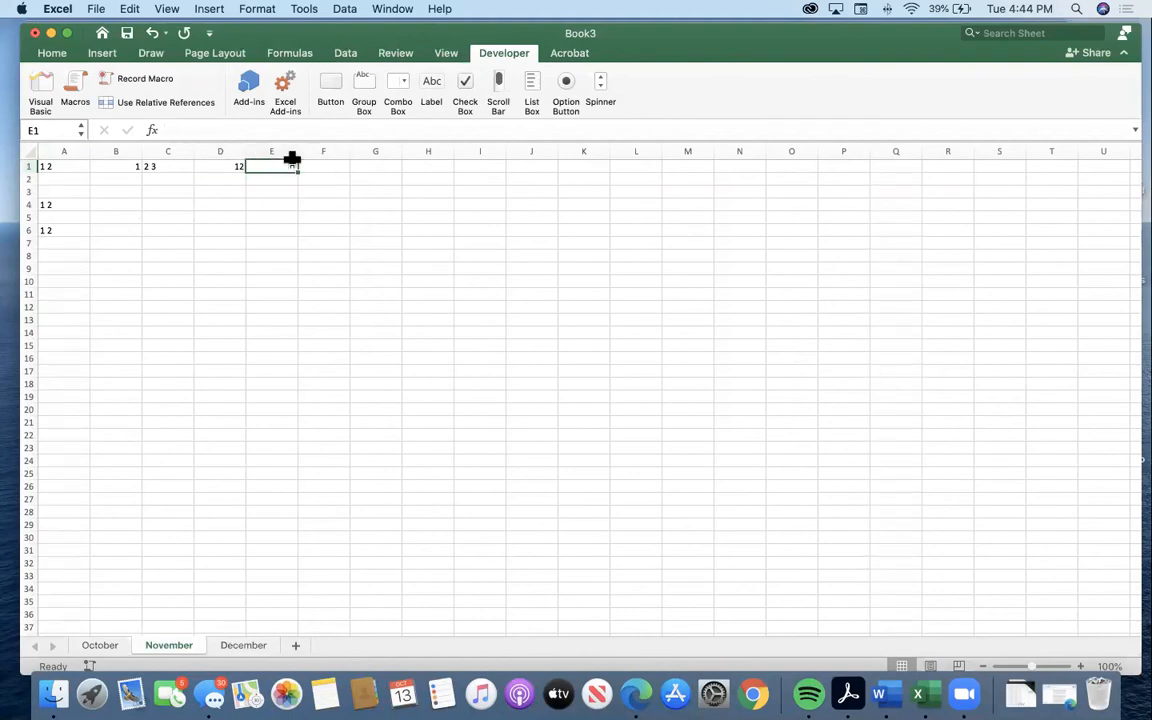
{"action": "left_click", "coordinate": [170, 180]}
{"action": "left_click", "coordinate": [75, 98]}
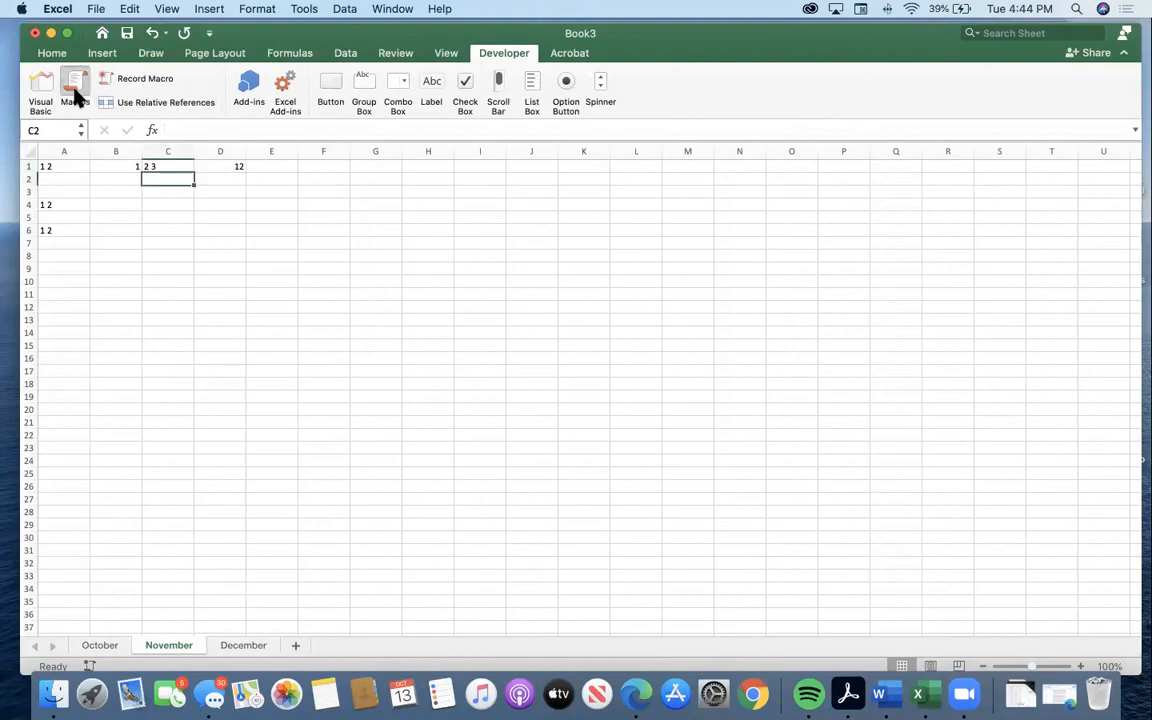
{"action": "left_click", "coordinate": [487, 210]}
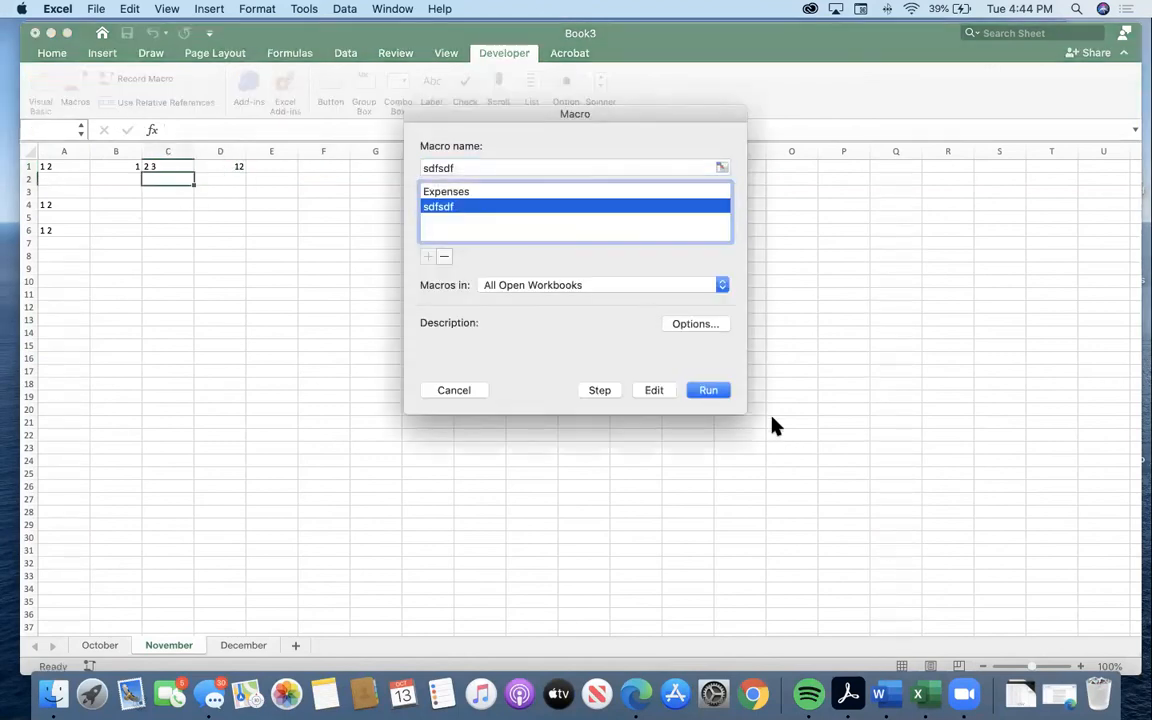
{"action": "left_click", "coordinate": [722, 392]}
Clear all the macro output in rows 1 to 6 of columns A to D.
{"action": "left_click", "coordinate": [54, 168]}
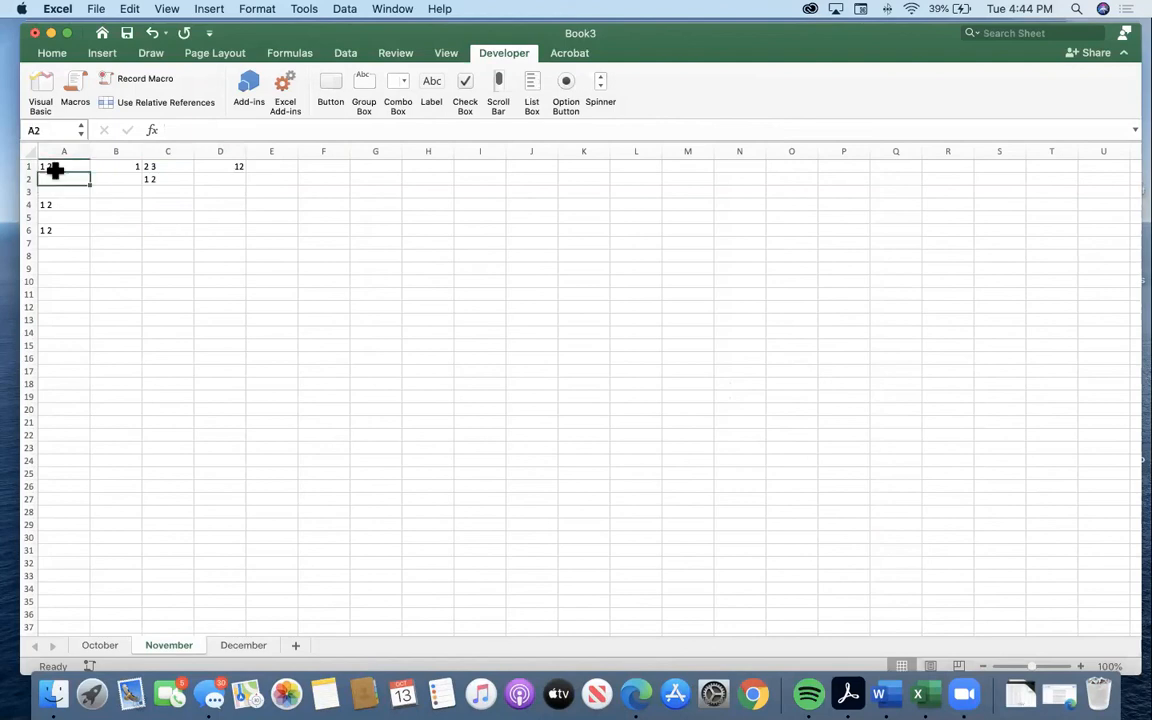
{"action": "left_click_drag", "start_coordinate": [219, 249], "coordinate": [28, 172]}
{"action": "left_click", "coordinate": [121, 175]}
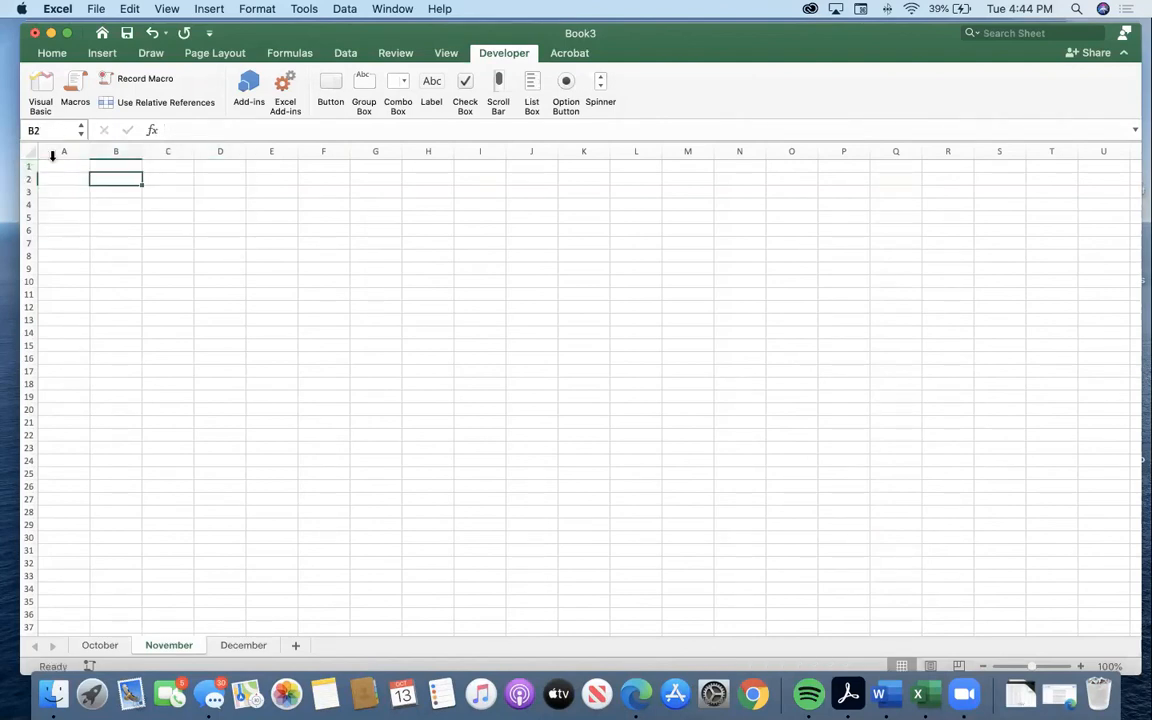
Run the sdfsdf macro on the emptied sheet, starting from cell A1.
{"action": "left_click", "coordinate": [57, 165]}
{"action": "left_click", "coordinate": [90, 90]}
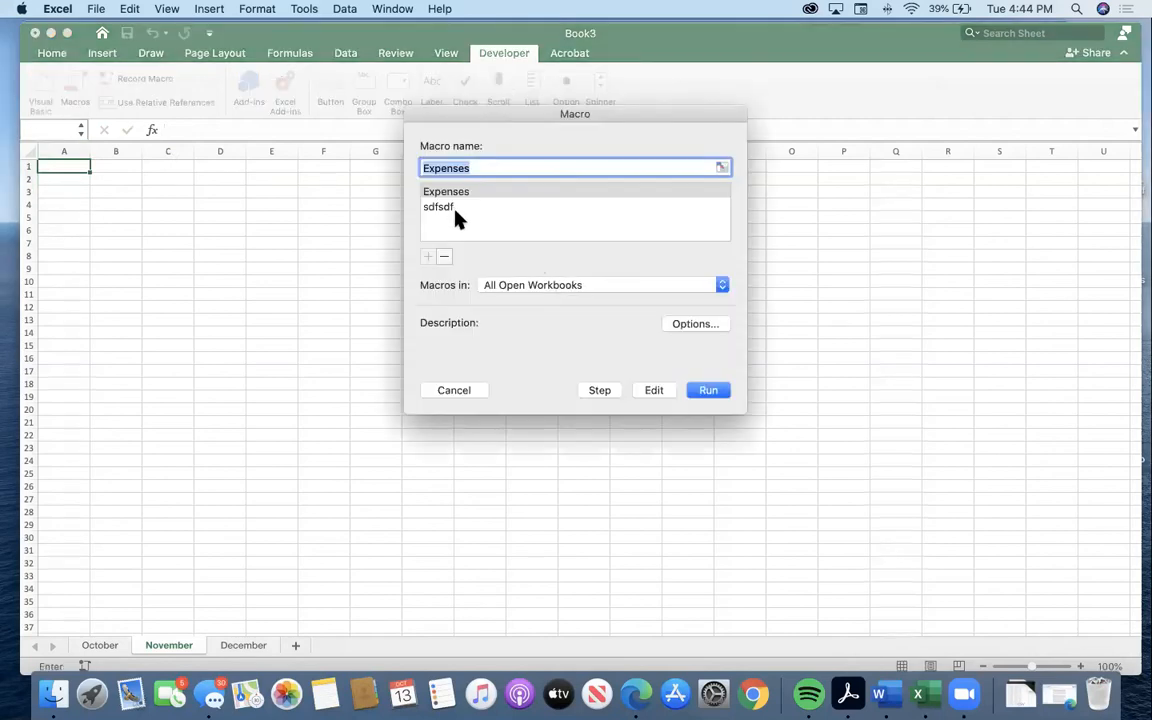
{"action": "left_click", "coordinate": [456, 207]}
{"action": "left_click", "coordinate": [708, 390]}
Delete the entries in A1:D1, run the Expenses macro, and select cell A1.
{"action": "left_click_drag", "start_coordinate": [222, 168], "coordinate": [69, 152]}
{"action": "key", "text": "Delete"}
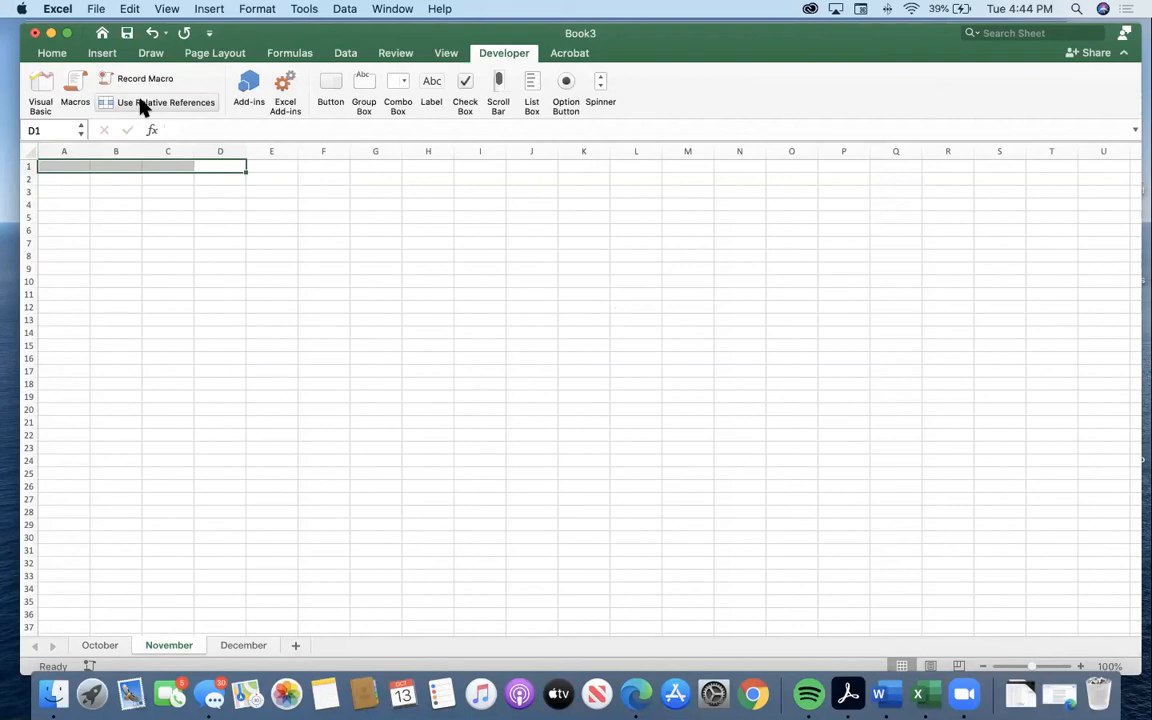
{"action": "left_click", "coordinate": [72, 88]}
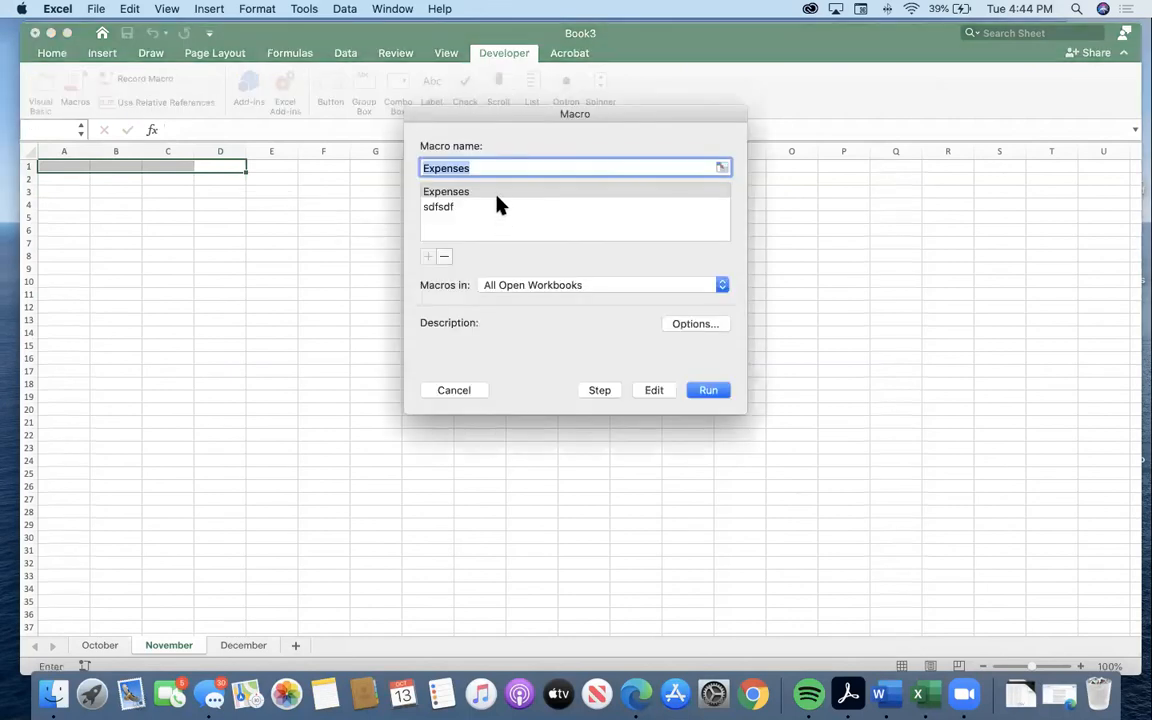
{"action": "left_click", "coordinate": [499, 196]}
{"action": "left_click", "coordinate": [712, 391]}
{"action": "left_click", "coordinate": [94, 264]}
{"action": "left_click", "coordinate": [62, 166]}
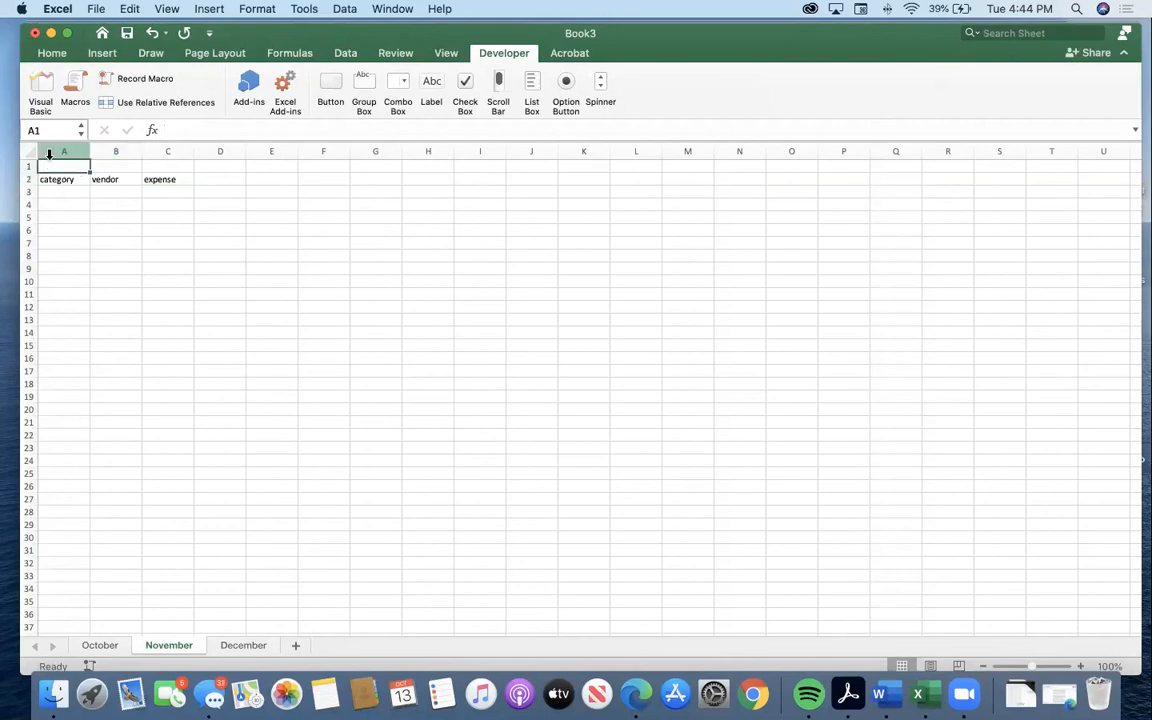
{"action": "left_click", "coordinate": [63, 240]}
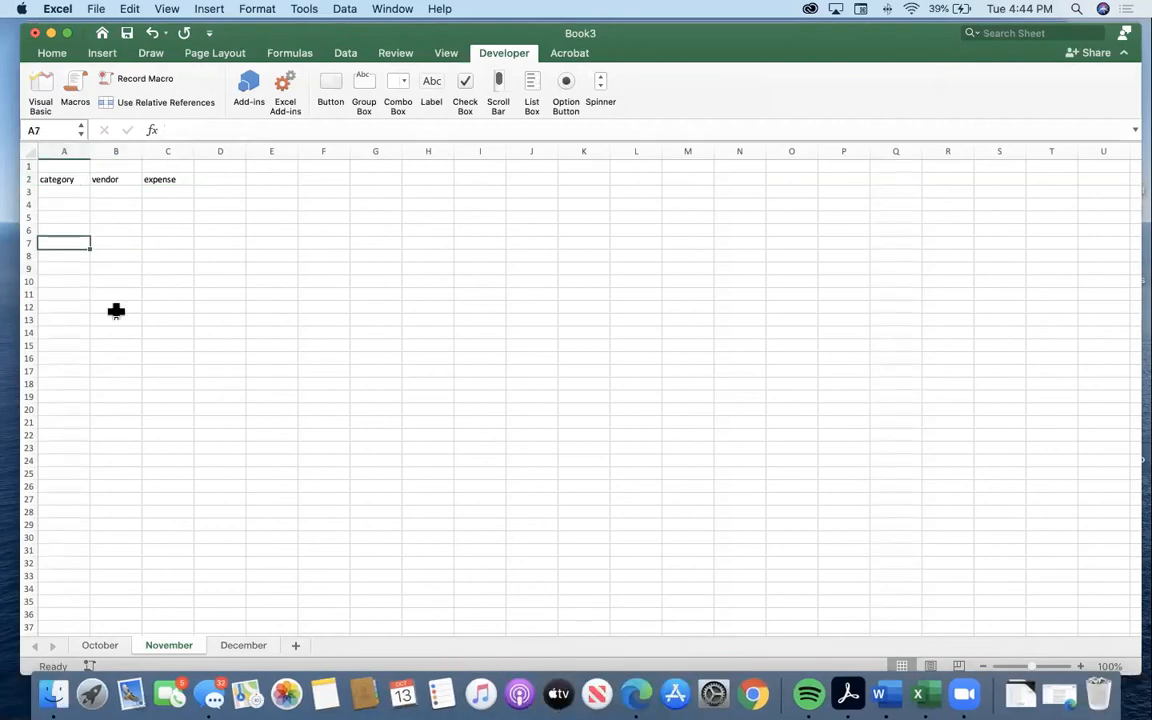
{"action": "left_click", "coordinate": [55, 161]}
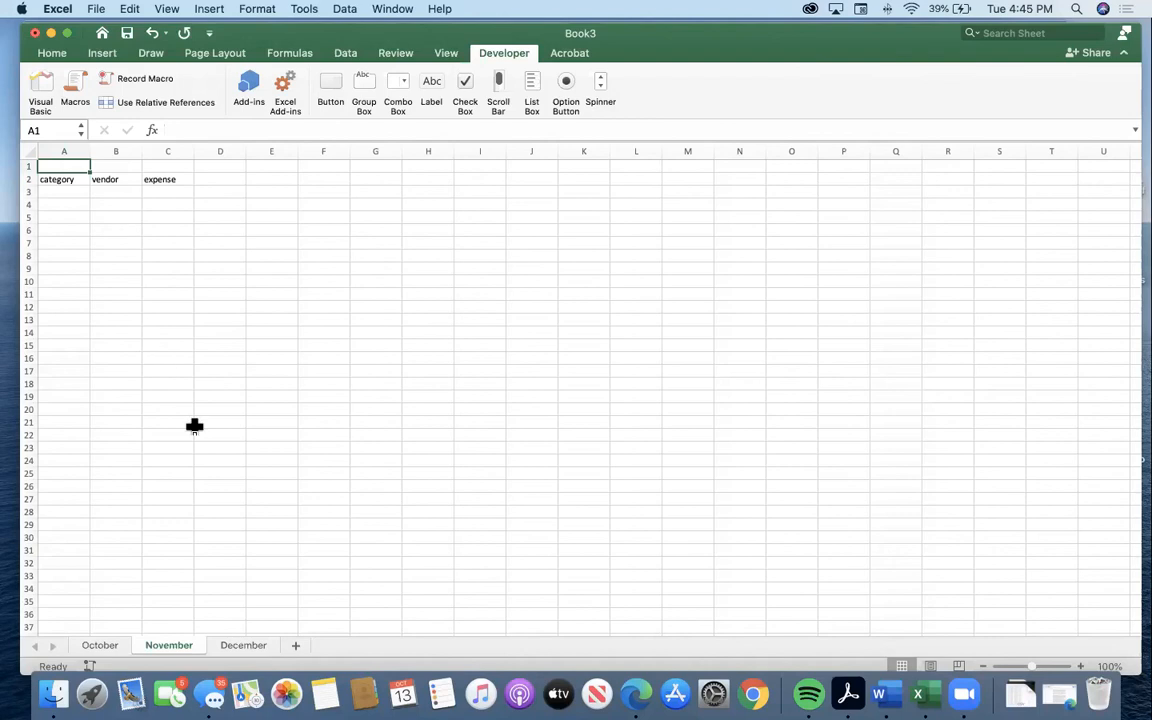
{"action": "scroll", "coordinate": [267, 545], "scroll_direction": "down", "scroll_amount": 1}
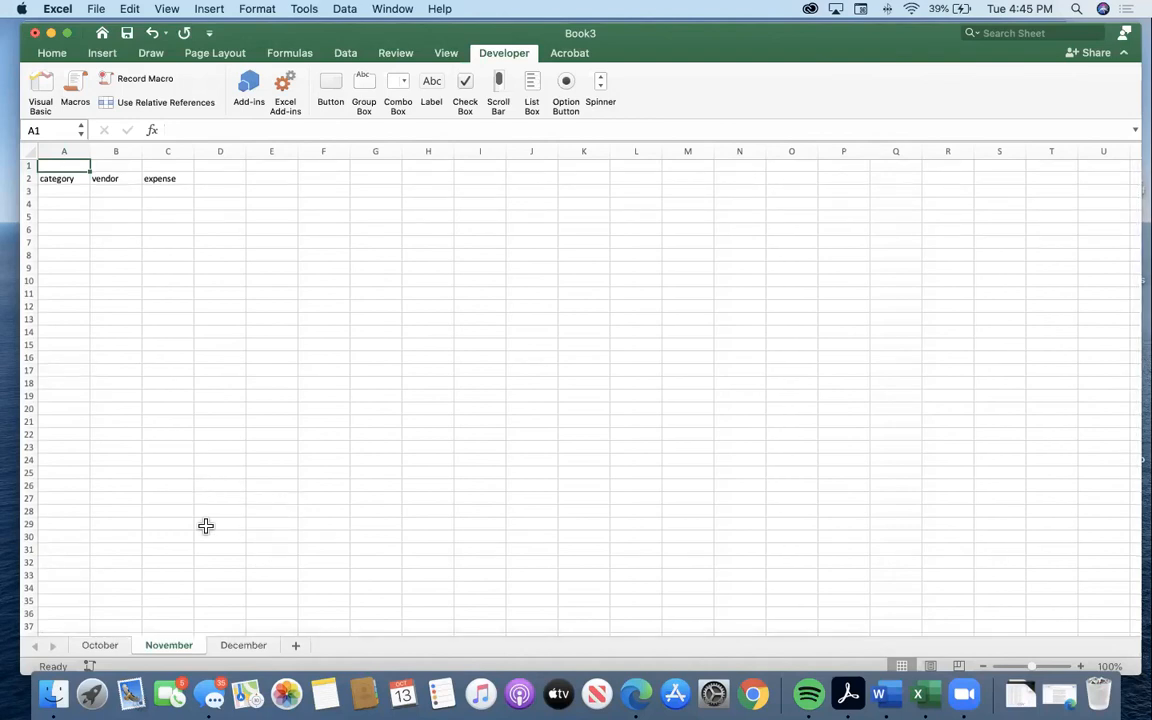
Open the October worksheet and clear the contents of the selected range A1:O31.
{"action": "left_click", "coordinate": [92, 646]}
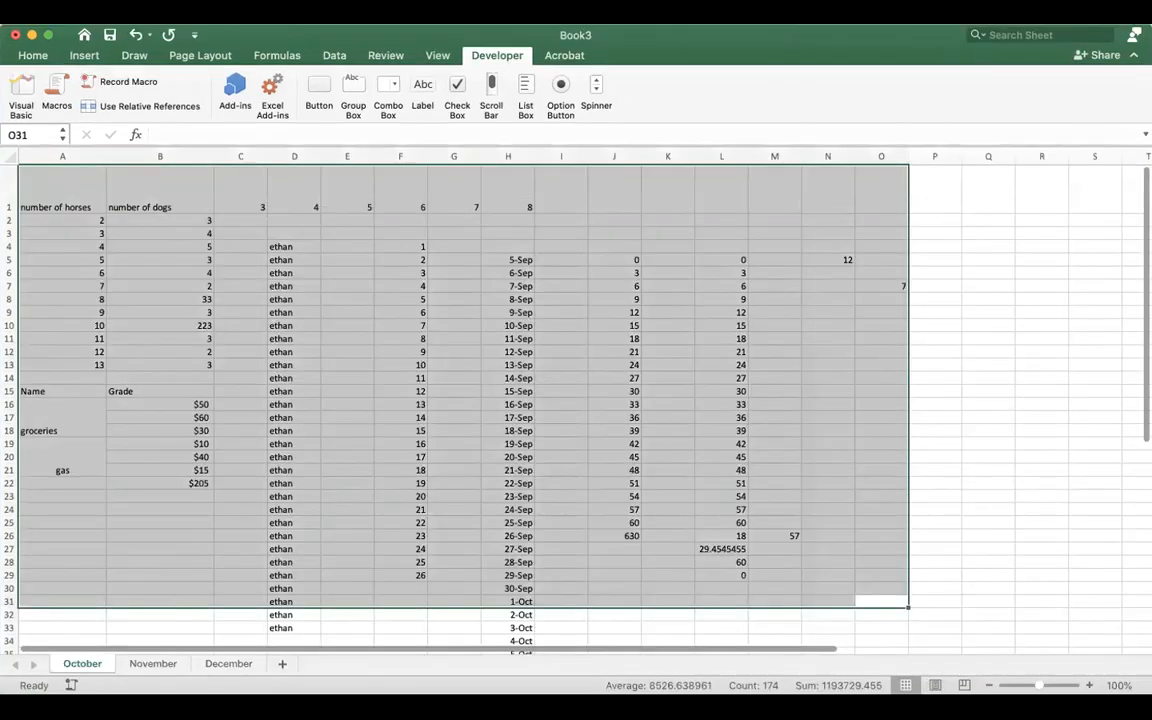
{"action": "type", "text": "="}
{"action": "left_click", "coordinate": [125, 450]}
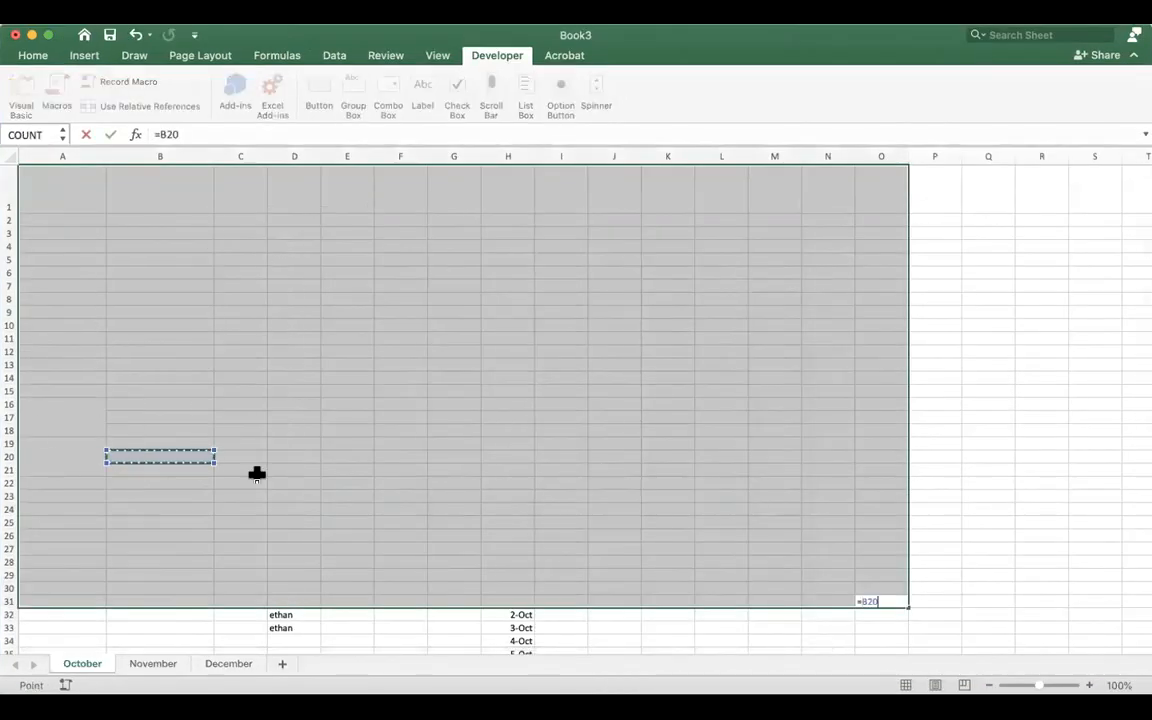
{"action": "left_click", "coordinate": [110, 183]}
{"action": "left_click", "coordinate": [1059, 371]}
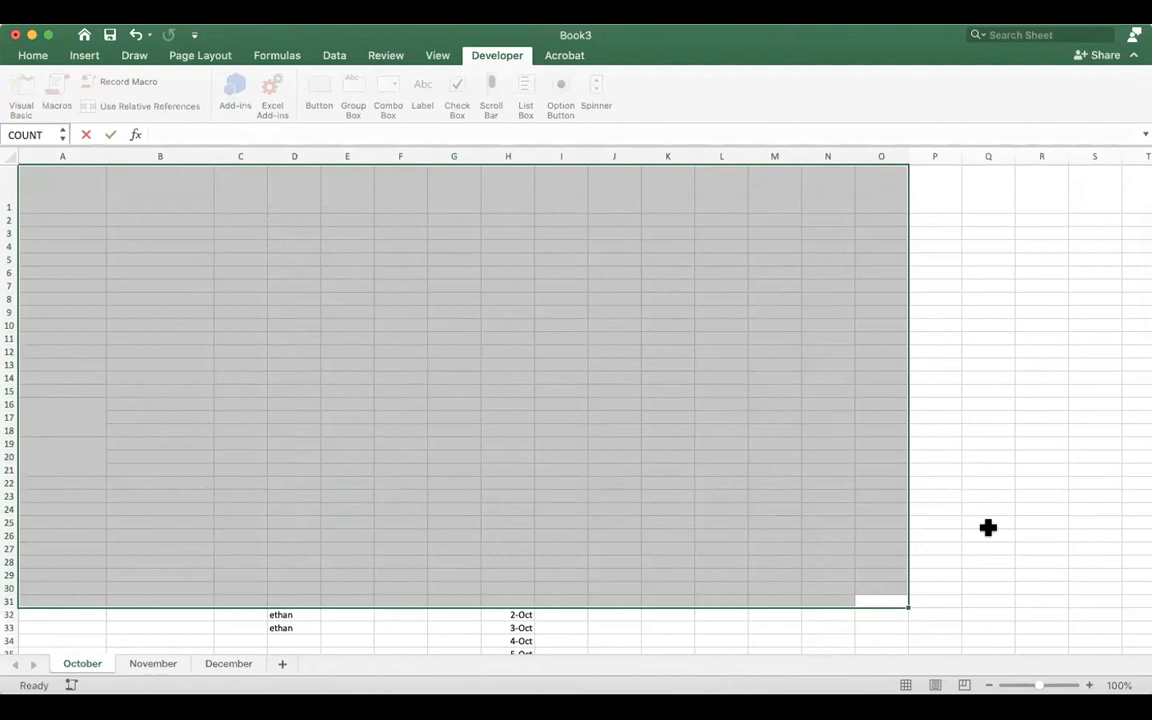
{"action": "key", "text": "Escape"}
{"action": "left_click", "coordinate": [1000, 518]}
Enter the letters a, c, e, f, s, d, f, d, d and s down cells A1 to A10.
{"action": "left_click", "coordinate": [62, 172]}
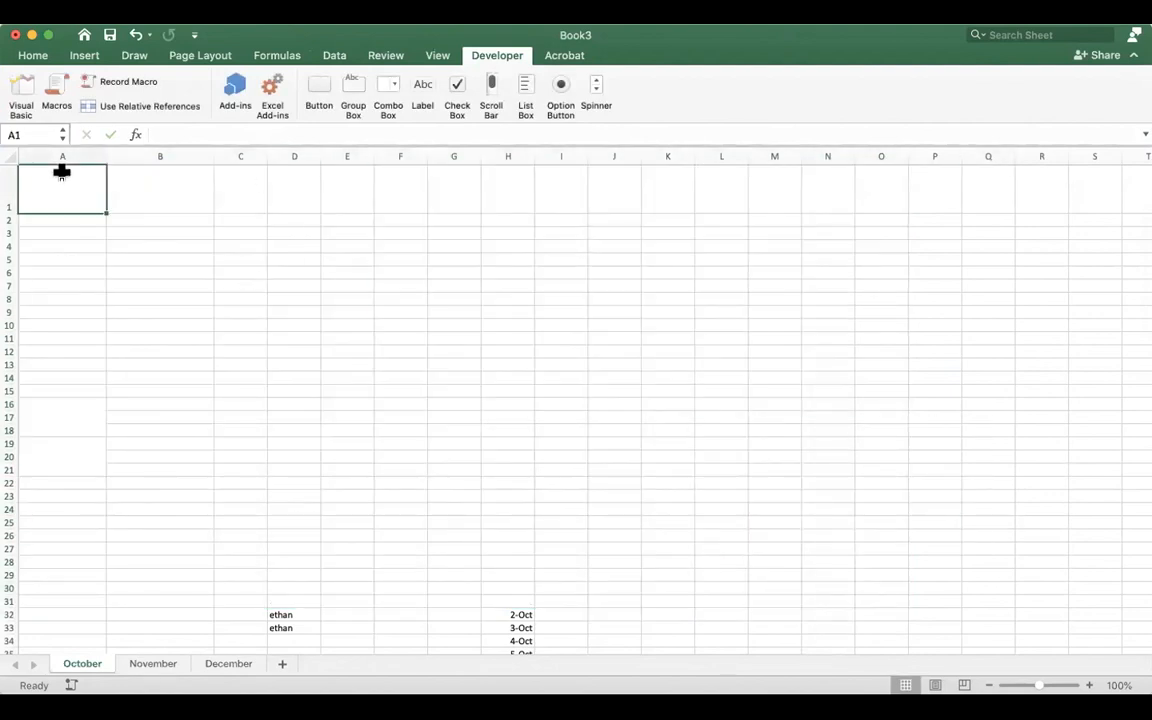
{"action": "type", "text": "a c e f s d"}
{"action": "key", "text": "Return"}
{"action": "type", "text": "f"}
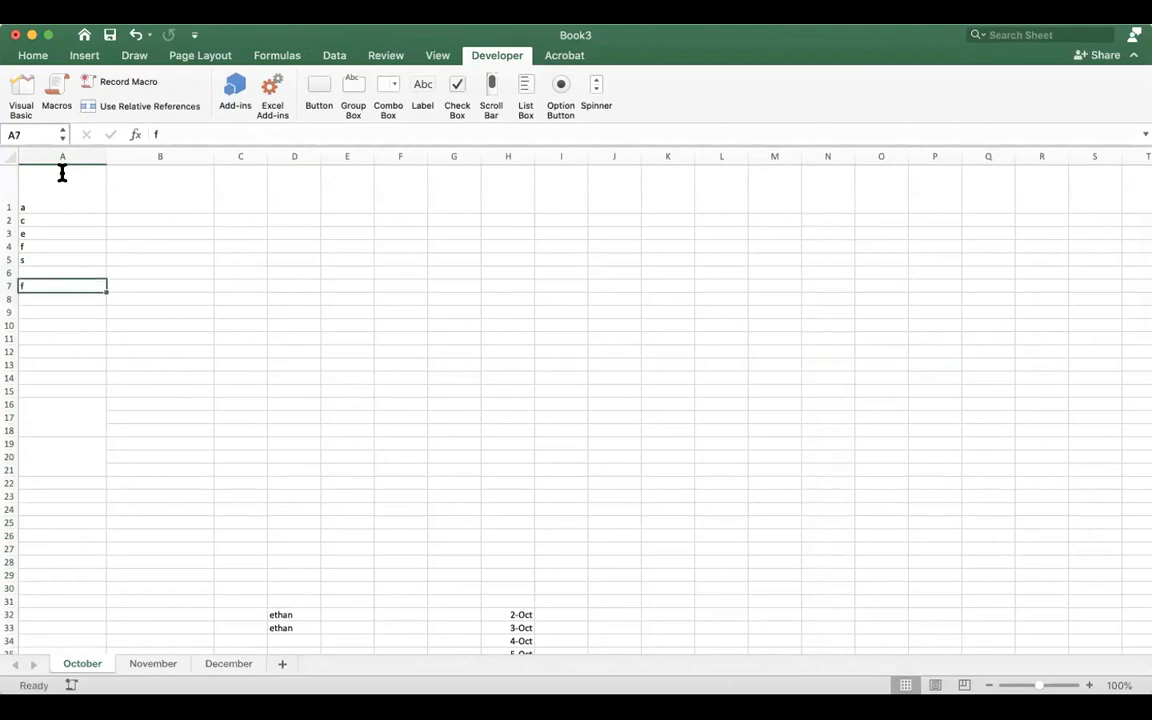
{"action": "key", "text": "Return"}
{"action": "type", "text": "s"}
{"action": "key", "text": "Down"}
{"action": "key", "text": "Up"}
{"action": "type", "text": "d"}
{"action": "key", "text": "Down"}
{"action": "key", "text": "Down"}
{"action": "type", "text": "s"}
{"action": "key", "text": "Up"}
{"action": "type", "text": "d"}
{"action": "key", "text": "Down"}
{"action": "type", "text": "s"}
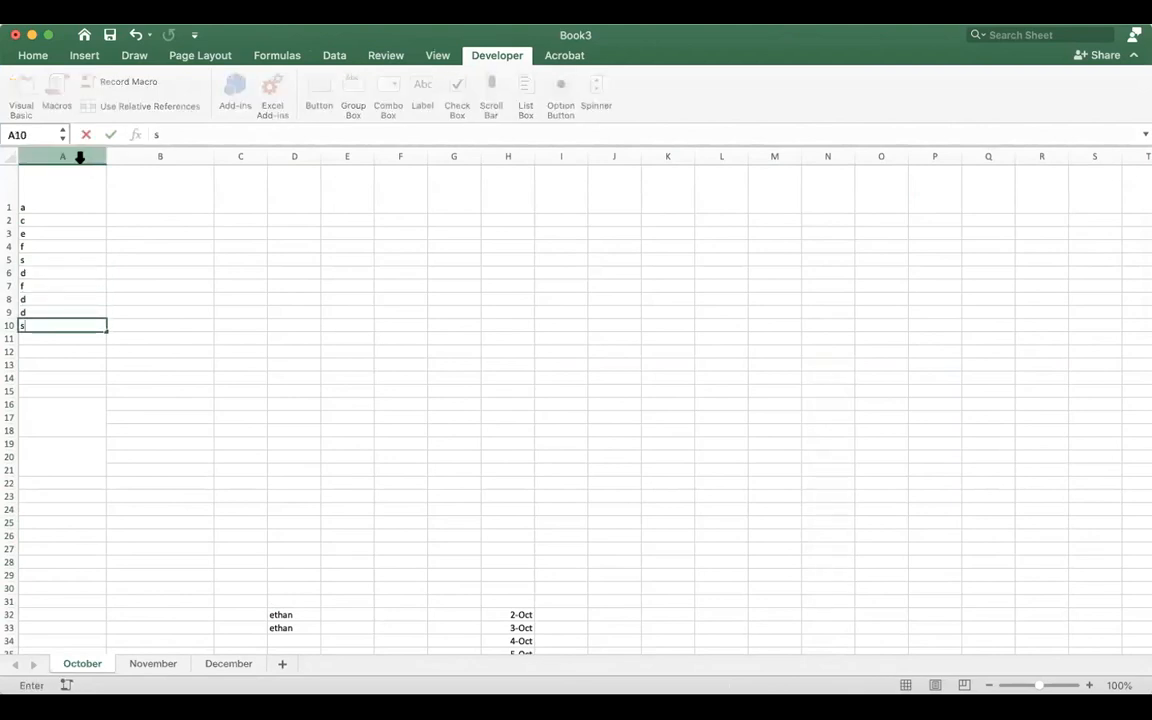
Try to sort the whole of column A with the entire column selected.
{"action": "left_click", "coordinate": [82, 156]}
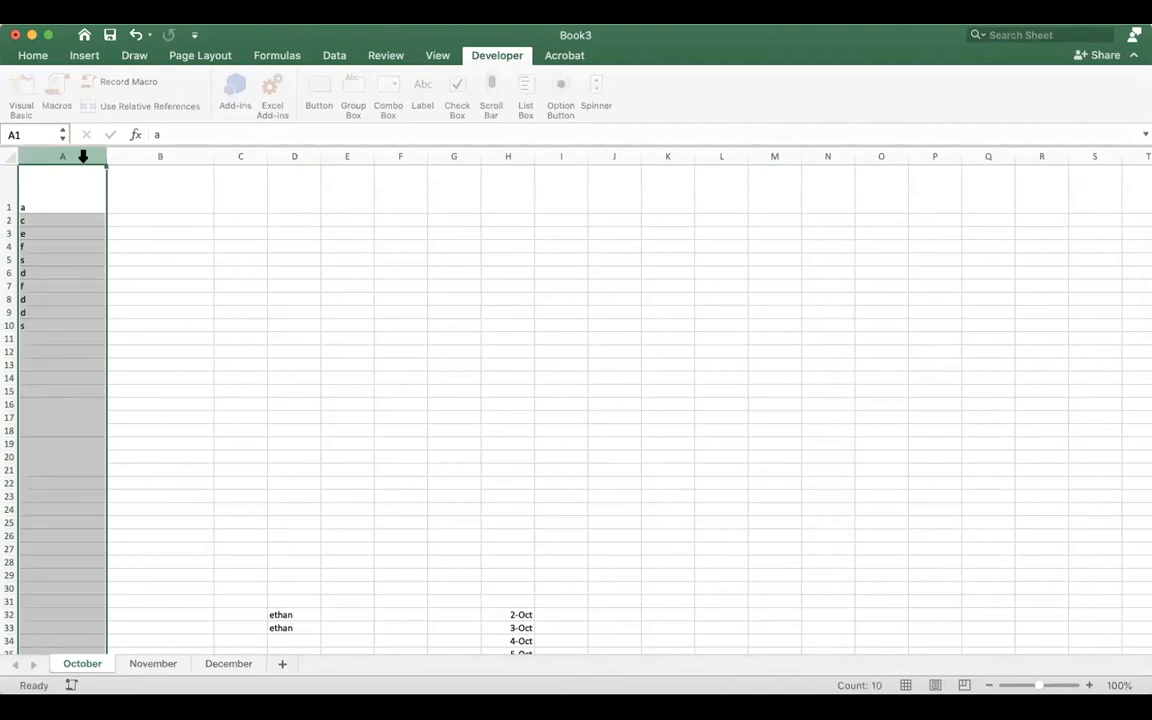
{"action": "left_click", "coordinate": [35, 55]}
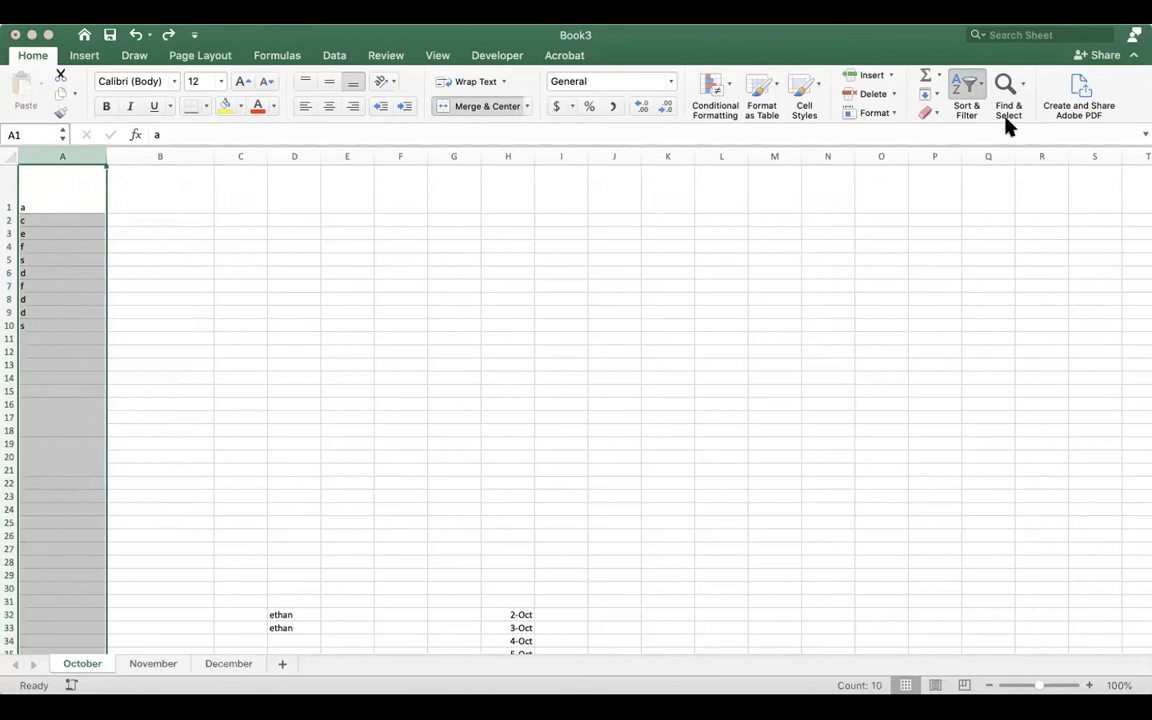
{"action": "left_click", "coordinate": [1005, 119]}
{"action": "left_click", "coordinate": [713, 263]}
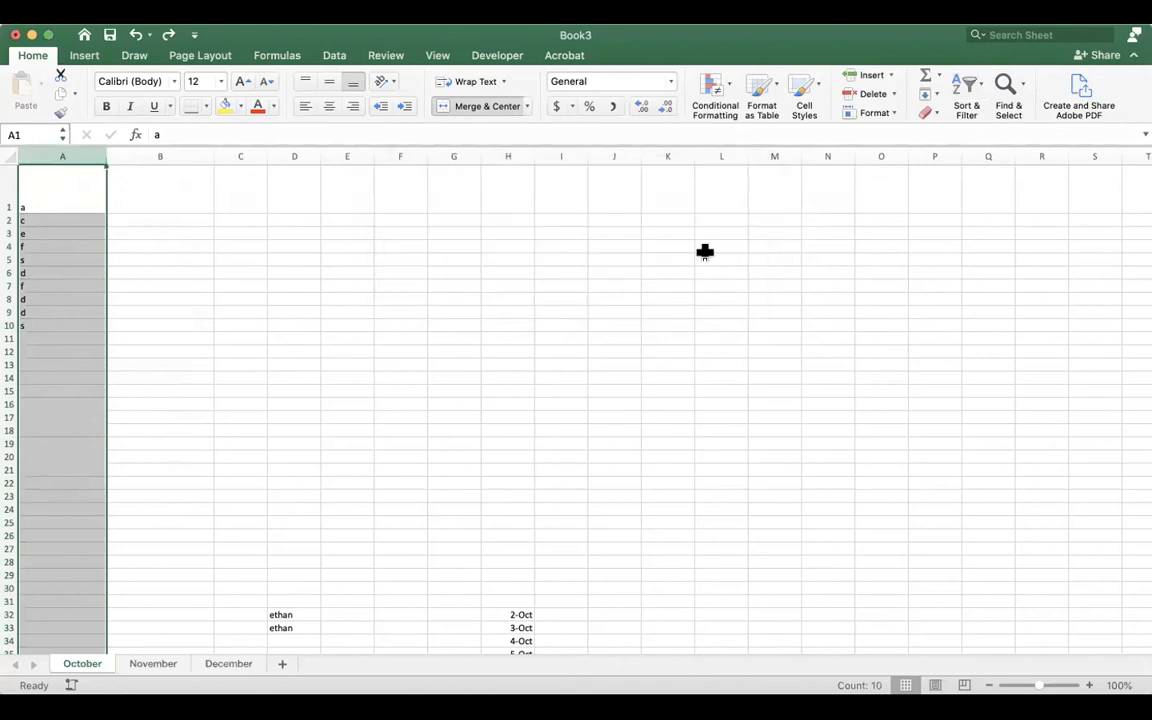
Sort the list of letters in A1:A10 from A to Z, with only cell A1 selected.
{"action": "left_click", "coordinate": [117, 232]}
{"action": "left_click", "coordinate": [67, 156]}
{"action": "left_click", "coordinate": [68, 188]}
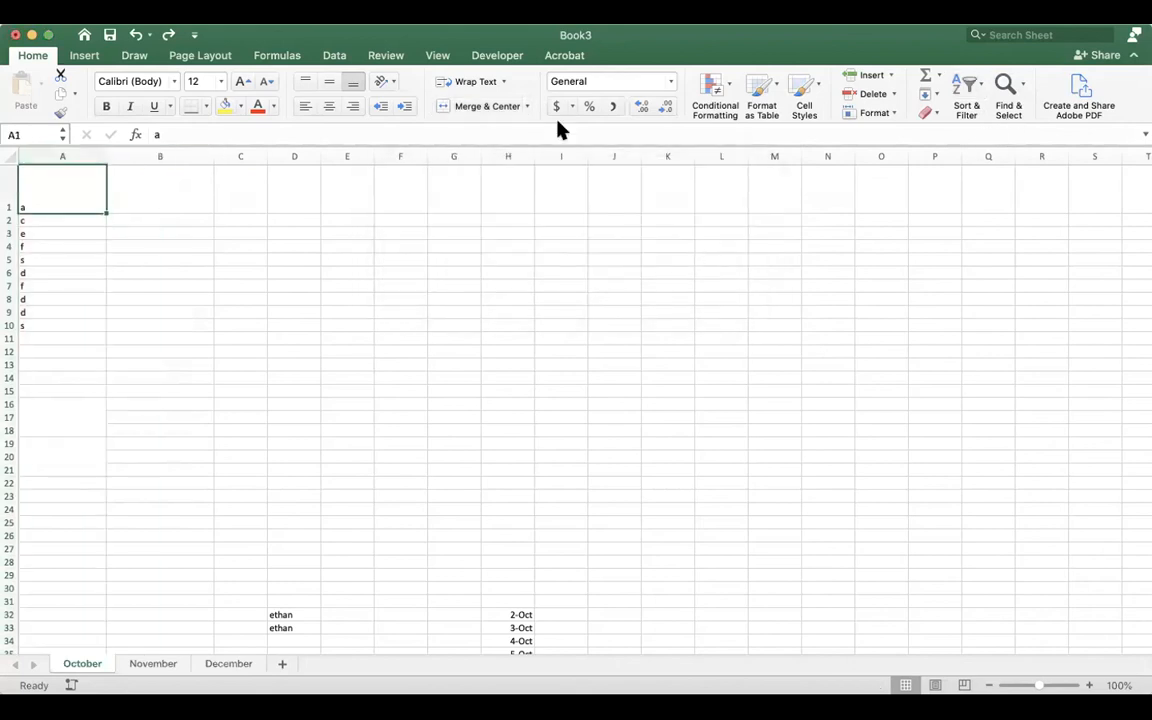
{"action": "left_click", "coordinate": [999, 114]}
{"action": "left_click", "coordinate": [182, 219]}
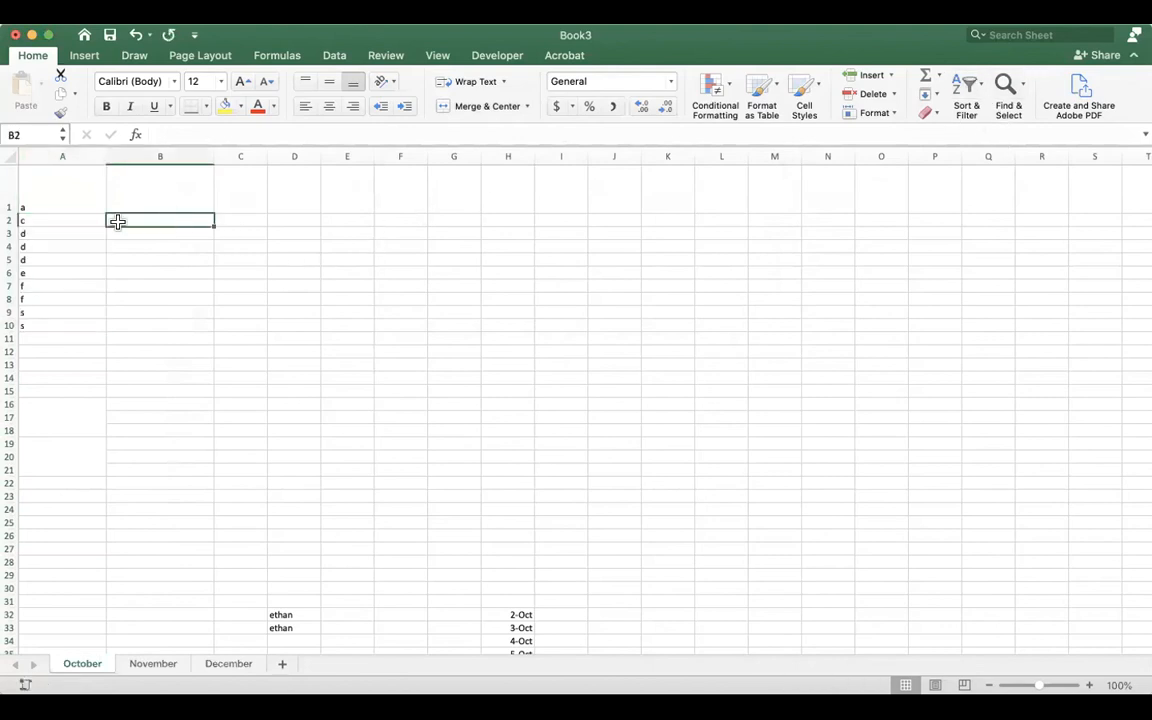
Delete the letter in cell A1.
{"action": "left_click", "coordinate": [82, 271]}
{"action": "left_click", "coordinate": [76, 198]}
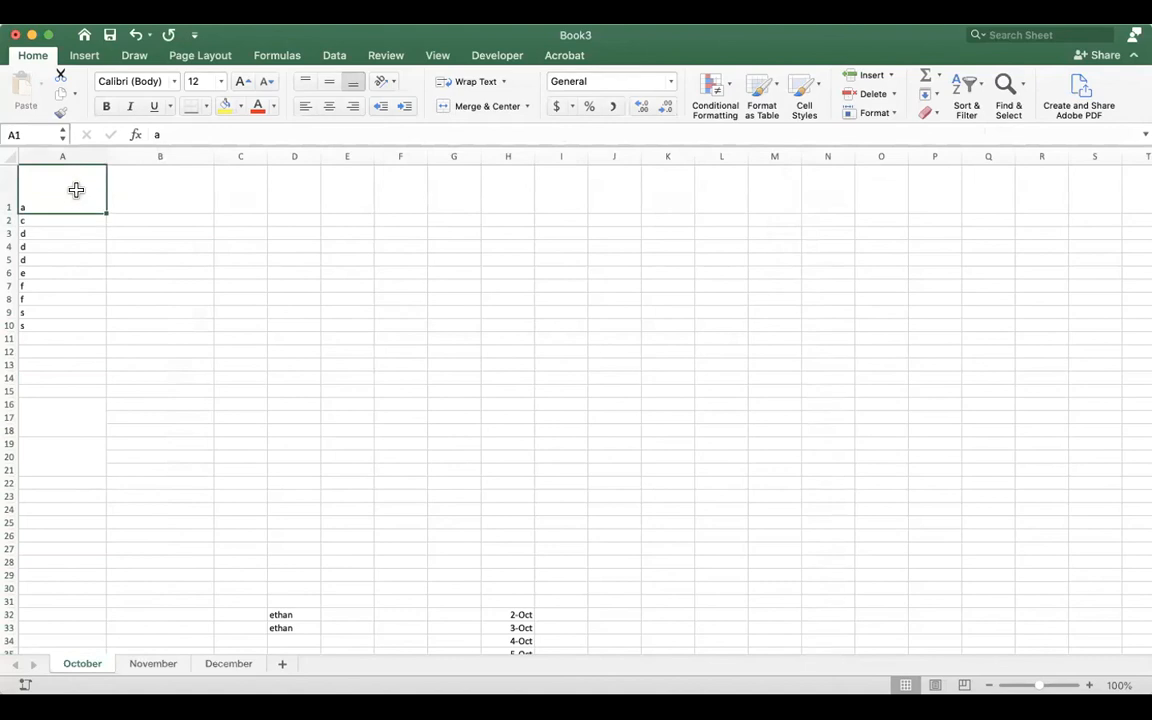
{"action": "key", "text": "Delete"}
Sort the letters in A2:A10 in descending order, from Z to A.
{"action": "left_click", "coordinate": [64, 217]}
{"action": "left_click_drag", "start_coordinate": [63, 217], "coordinate": [95, 314]}
{"action": "left_click", "coordinate": [977, 103]}
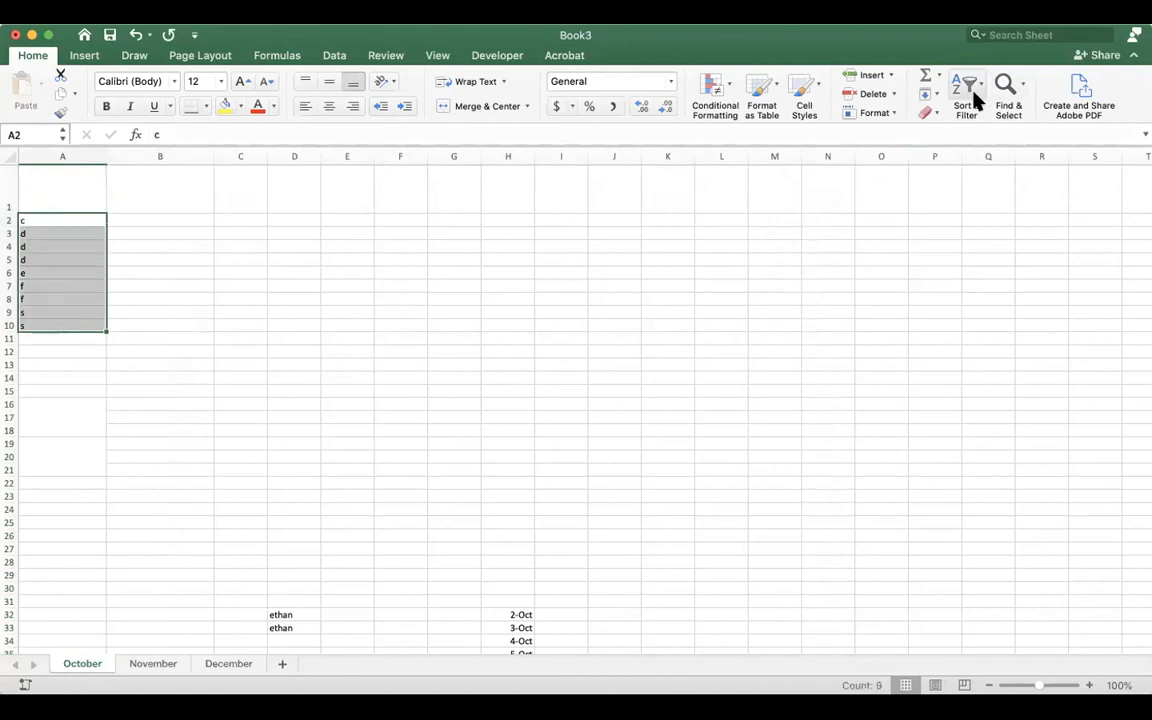
{"action": "left_click", "coordinate": [985, 135]}
{"action": "double_click", "coordinate": [70, 220]}
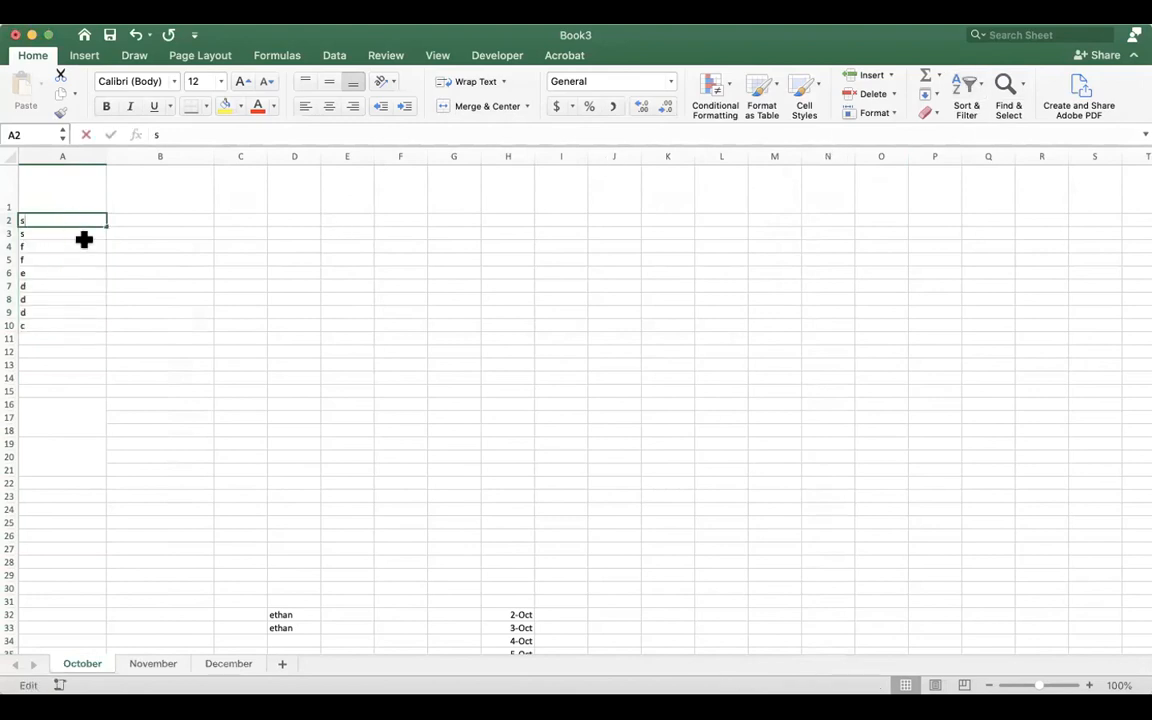
{"action": "left_click", "coordinate": [82, 283]}
Sort the letters in A2:A10 back into ascending order, from A to Z.
{"action": "left_click_drag", "start_coordinate": [85, 224], "coordinate": [83, 322]}
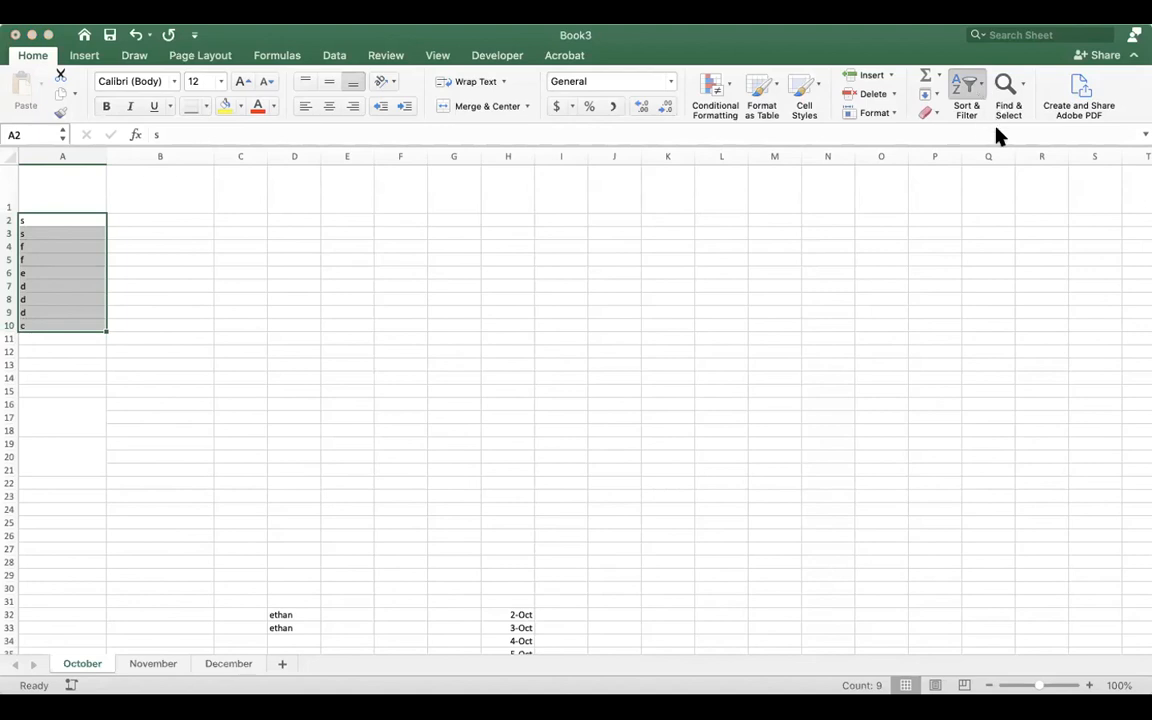
{"action": "left_click", "coordinate": [1002, 113]}
{"action": "left_click", "coordinate": [177, 232]}
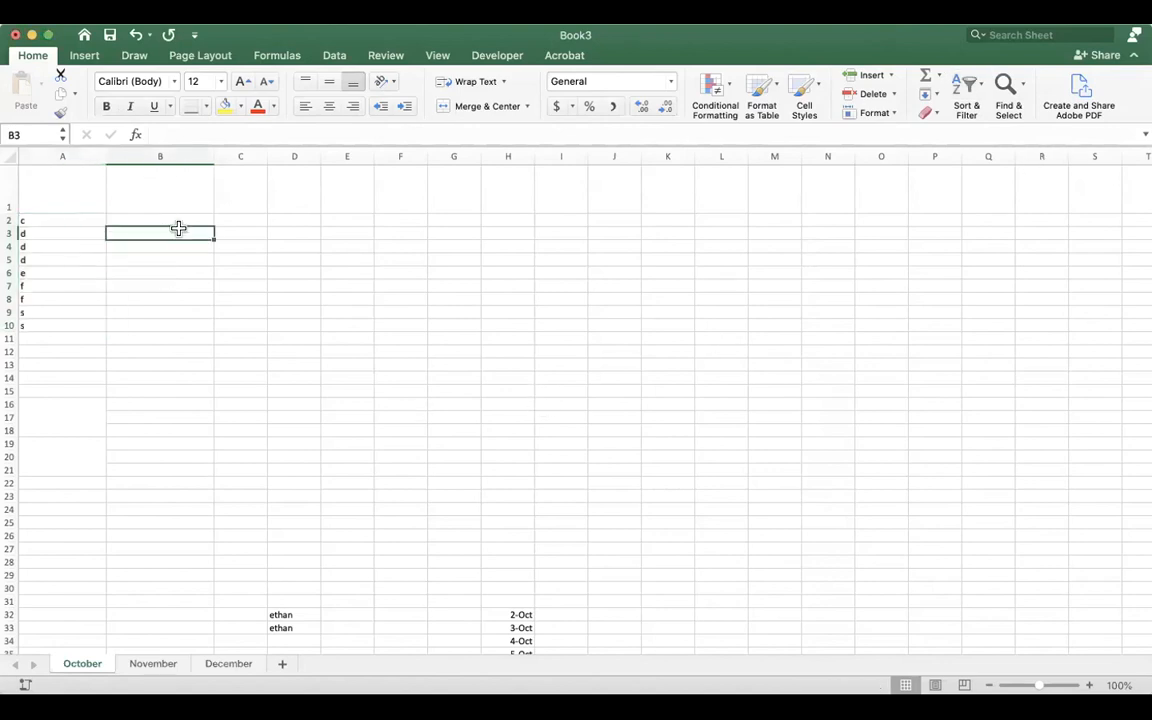
Enter the numbers 1, 2, 3, 4, 5, 6, 6 and 7 in cells B2 to B9 beside the letters.
{"action": "type", "text": "d"}
{"action": "left_click", "coordinate": [174, 283]}
{"action": "left_click", "coordinate": [176, 231]}
{"action": "left_click", "coordinate": [174, 217]}
{"action": "type", "text": "1"}
{"action": "left_click", "coordinate": [172, 232]}
{"action": "type", "text": "2"}
{"action": "left_click", "coordinate": [172, 245]}
{"action": "type", "text": "3"}
{"action": "left_click", "coordinate": [171, 258]}
{"action": "type", "text": "4"}
{"action": "left_click", "coordinate": [170, 271]}
{"action": "type", "text": "5"}
{"action": "left_click", "coordinate": [168, 285]}
{"action": "type", "text": "6"}
{"action": "left_click", "coordinate": [164, 312]}
{"action": "type", "text": "7"}
{"action": "left_click", "coordinate": [167, 298]}
{"action": "type", "text": "6"}
Sort the letters in A2:A10 from Z to A, expanding the selection so the numbers in column B move with them.
{"action": "left_click", "coordinate": [57, 218]}
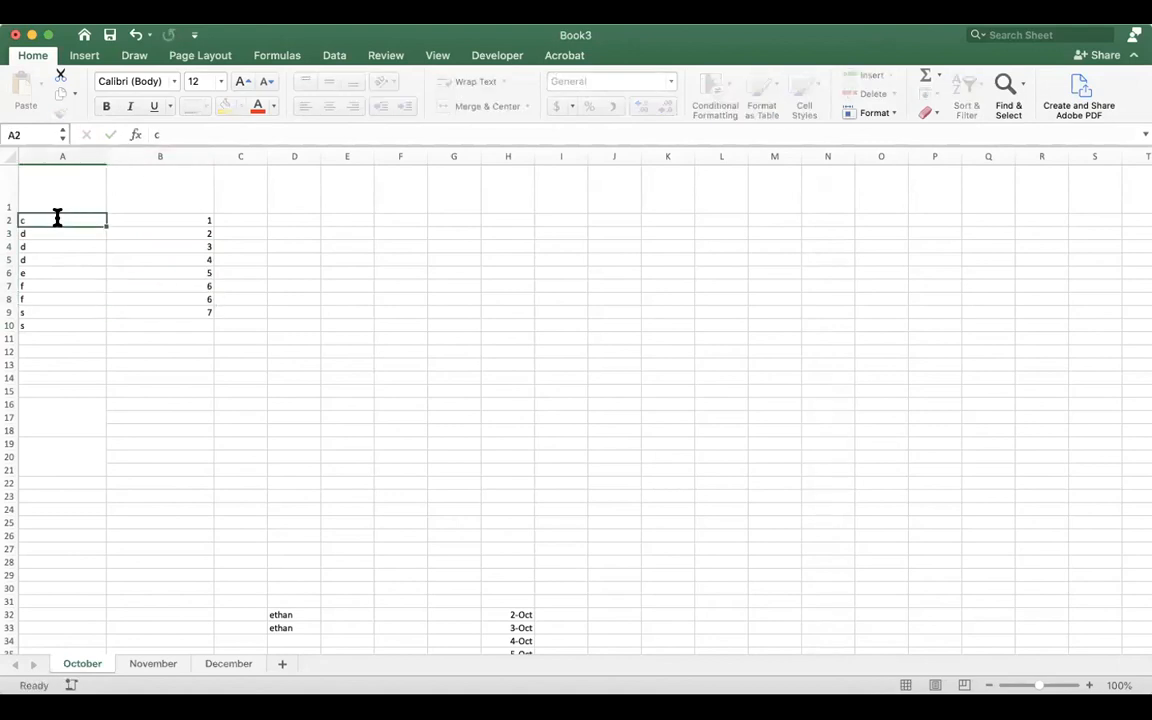
{"action": "left_click_drag", "start_coordinate": [92, 224], "coordinate": [77, 327]}
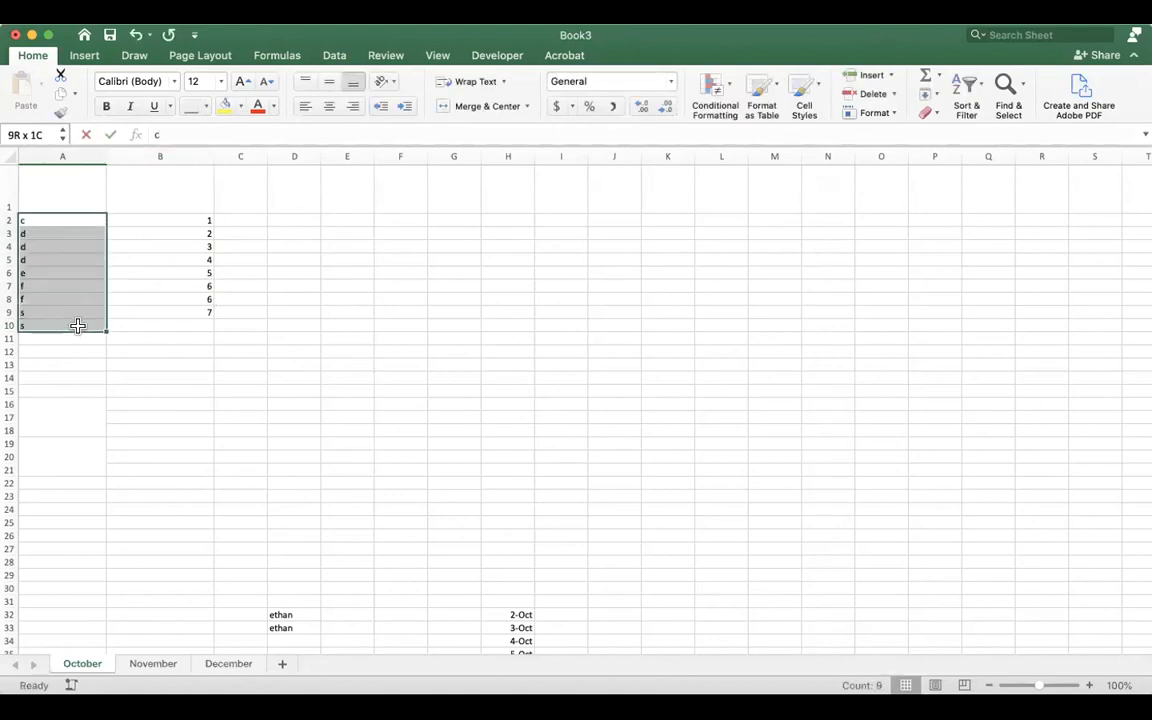
{"action": "left_click", "coordinate": [983, 128]}
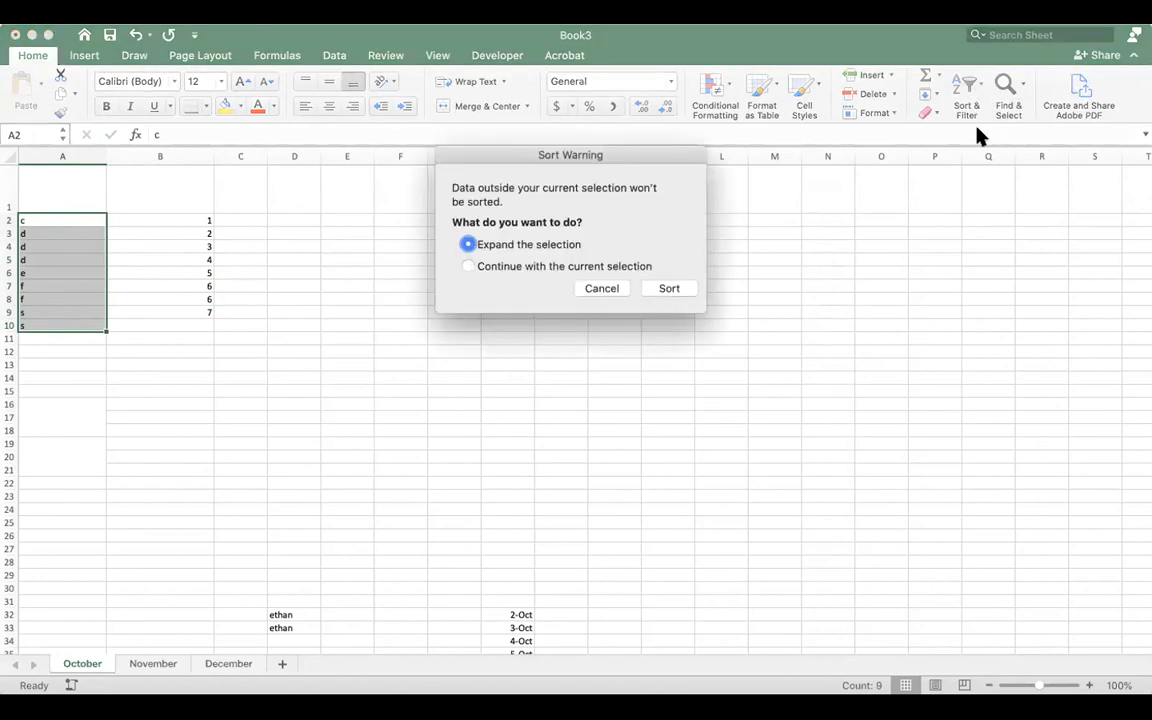
{"action": "left_click", "coordinate": [669, 290]}
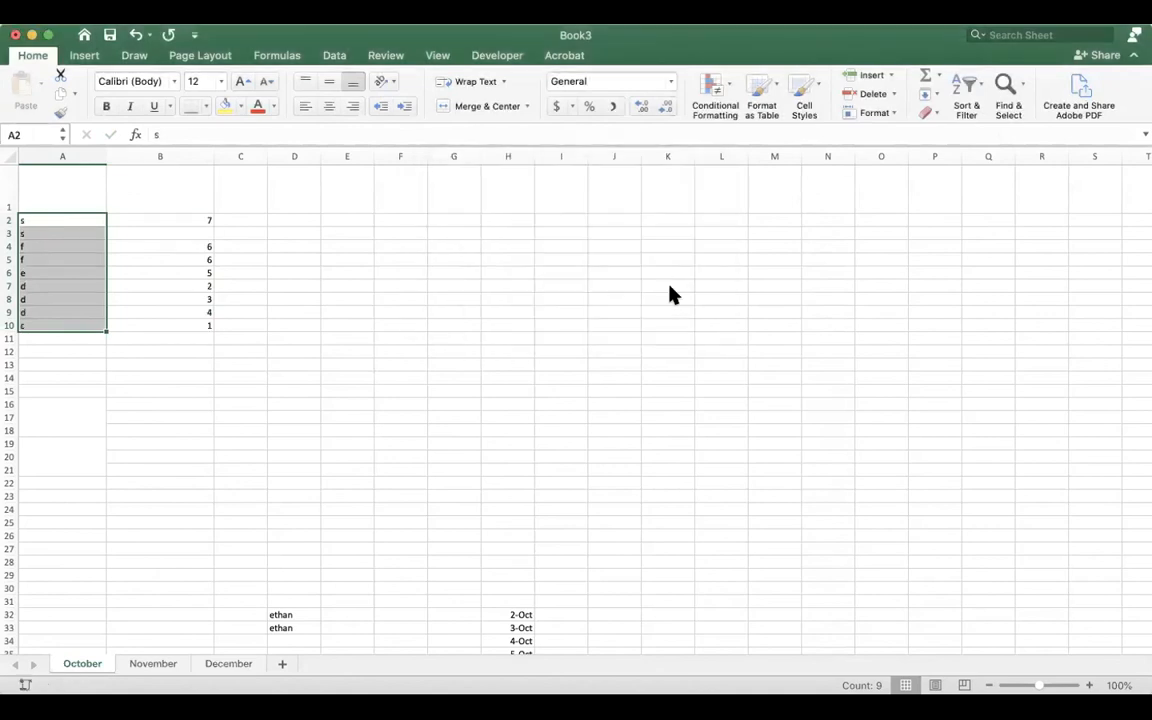
{"action": "left_click", "coordinate": [155, 259]}
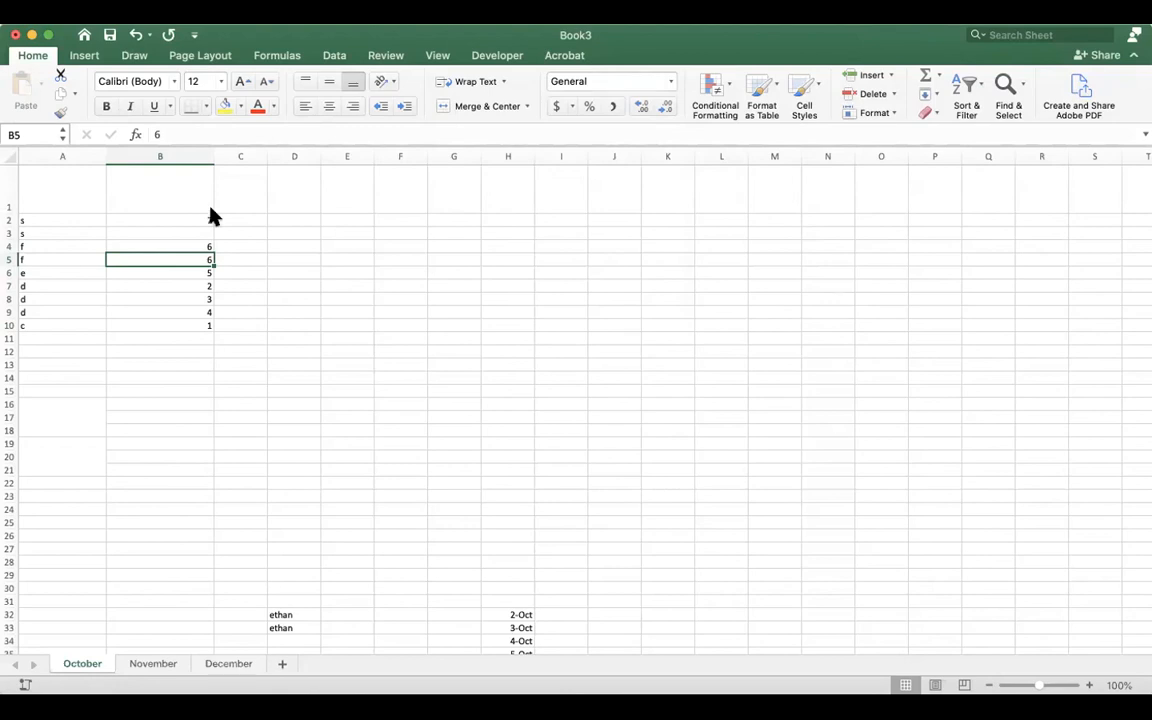
Look at the Sort On choices of a custom sort for the letter and number list, leaving the data unsorted.
{"action": "left_click", "coordinate": [72, 220]}
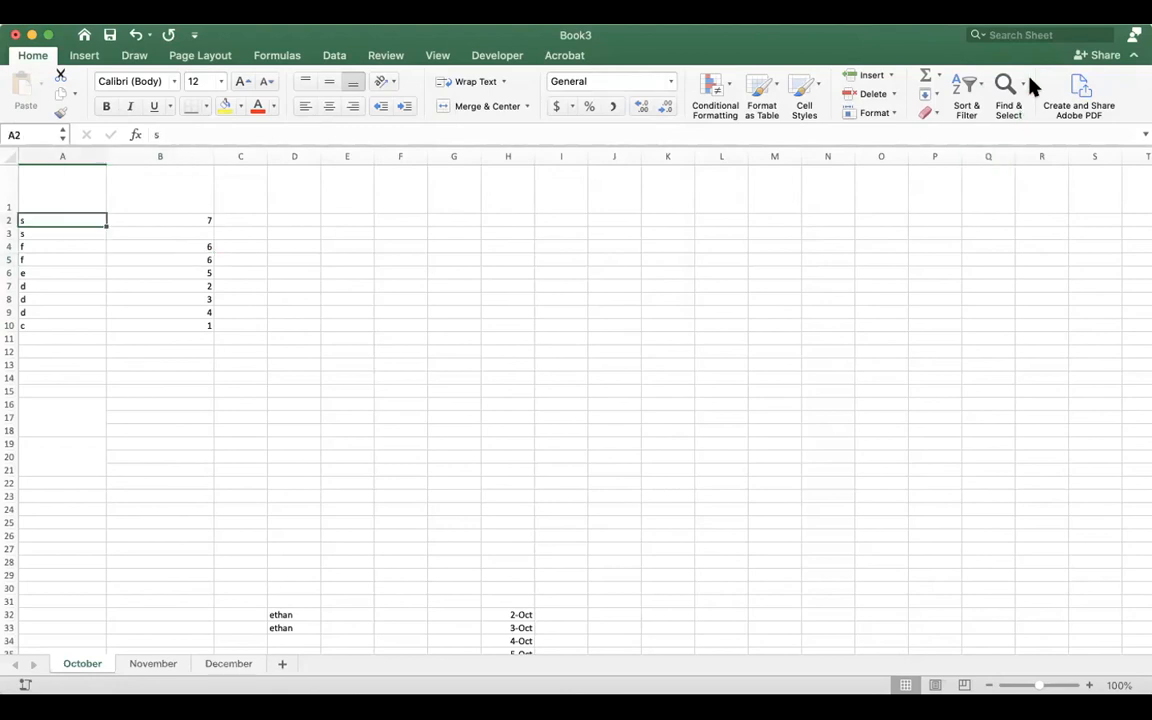
{"action": "left_click", "coordinate": [970, 88]}
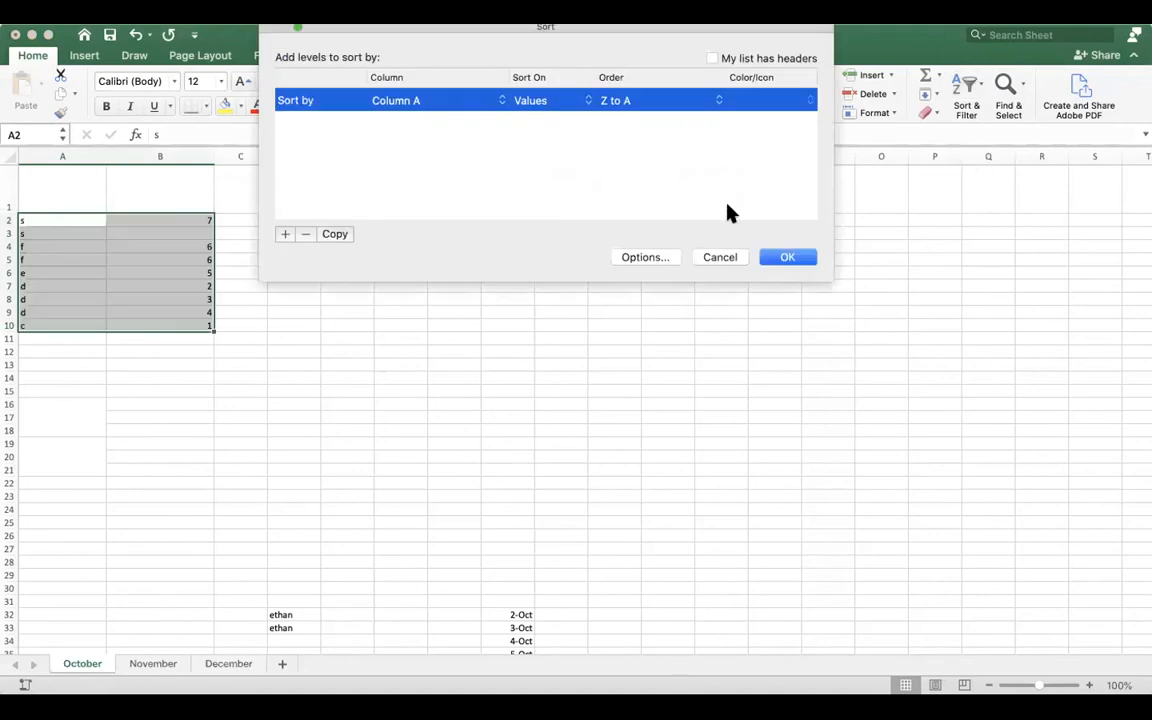
{"action": "left_click", "coordinate": [588, 101]}
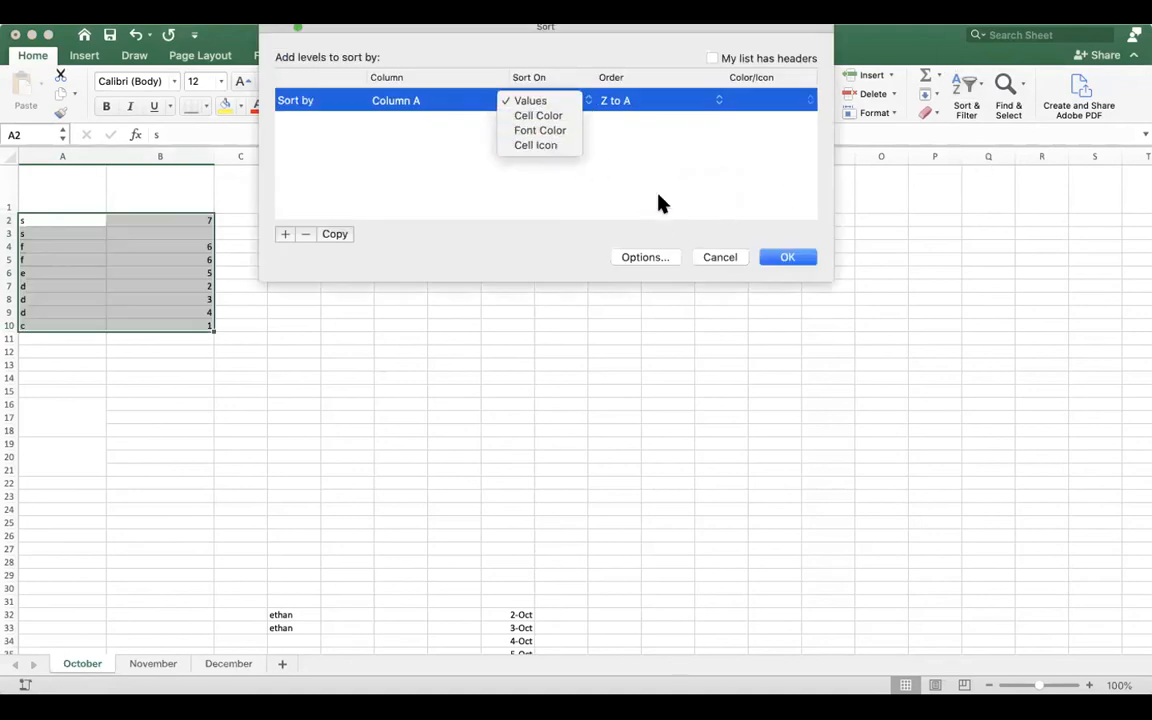
{"action": "left_click", "coordinate": [713, 262]}
{"action": "left_click", "coordinate": [713, 261]}
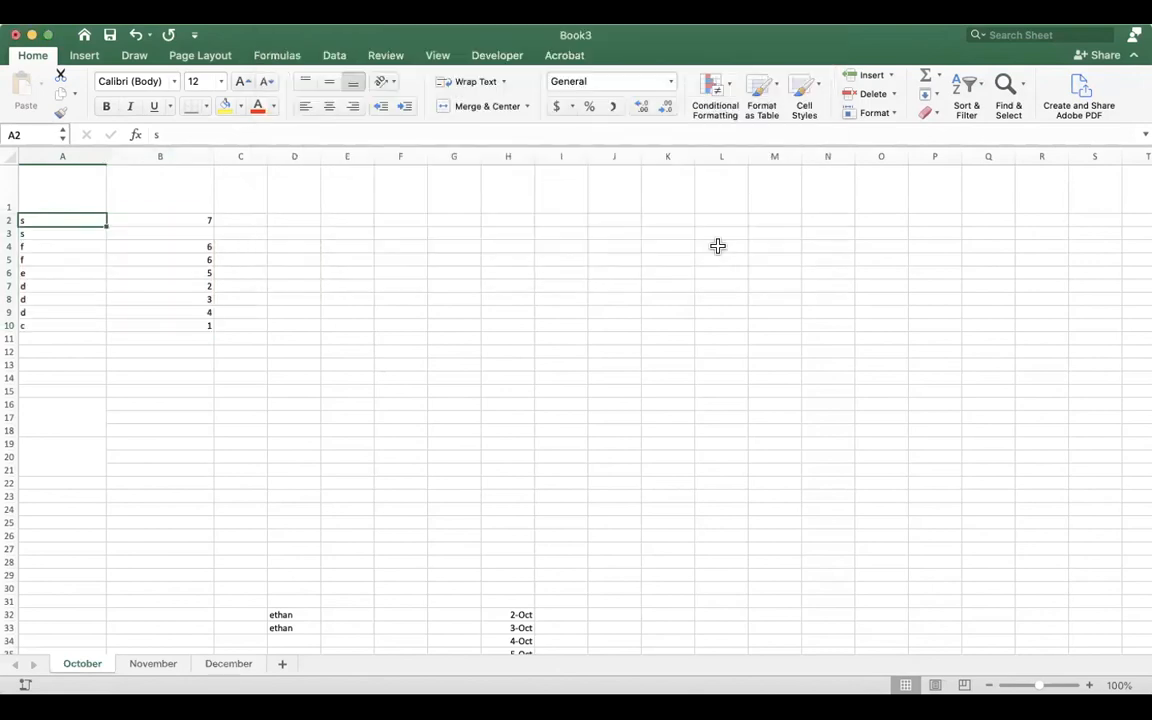
Search the sheet's values for the first name listed in column D and close the search.
{"action": "left_click", "coordinate": [1015, 105]}
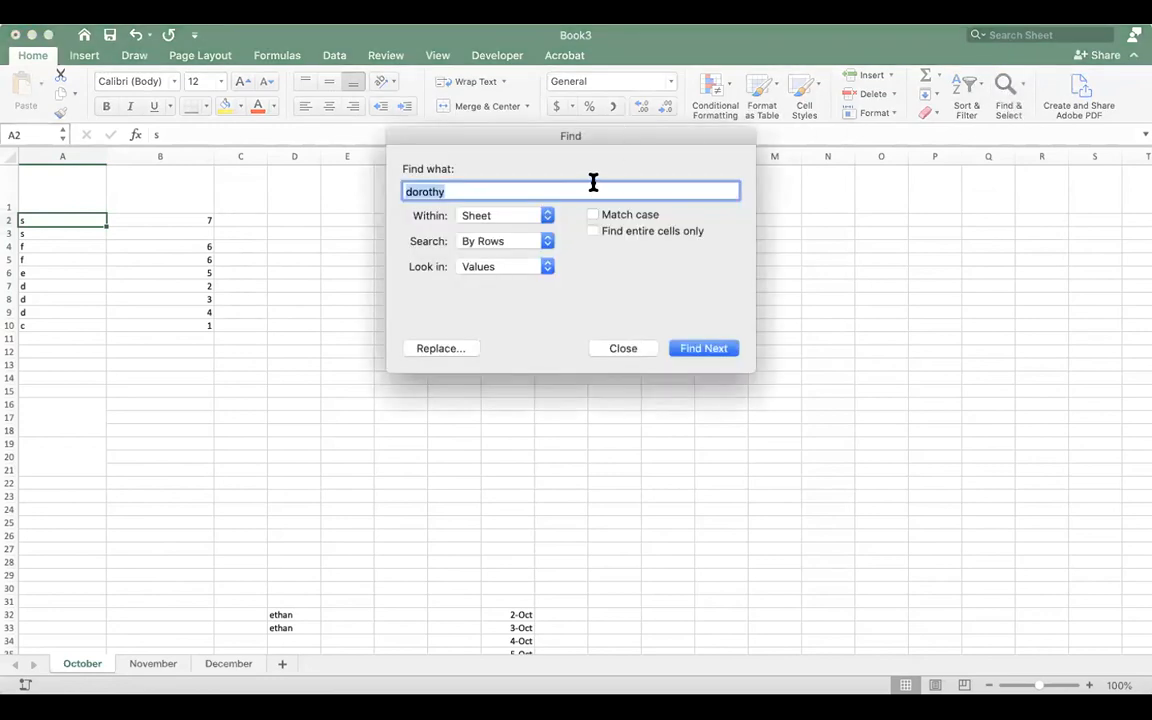
{"action": "type", "text": "ethan"}
{"action": "key", "text": "Return"}
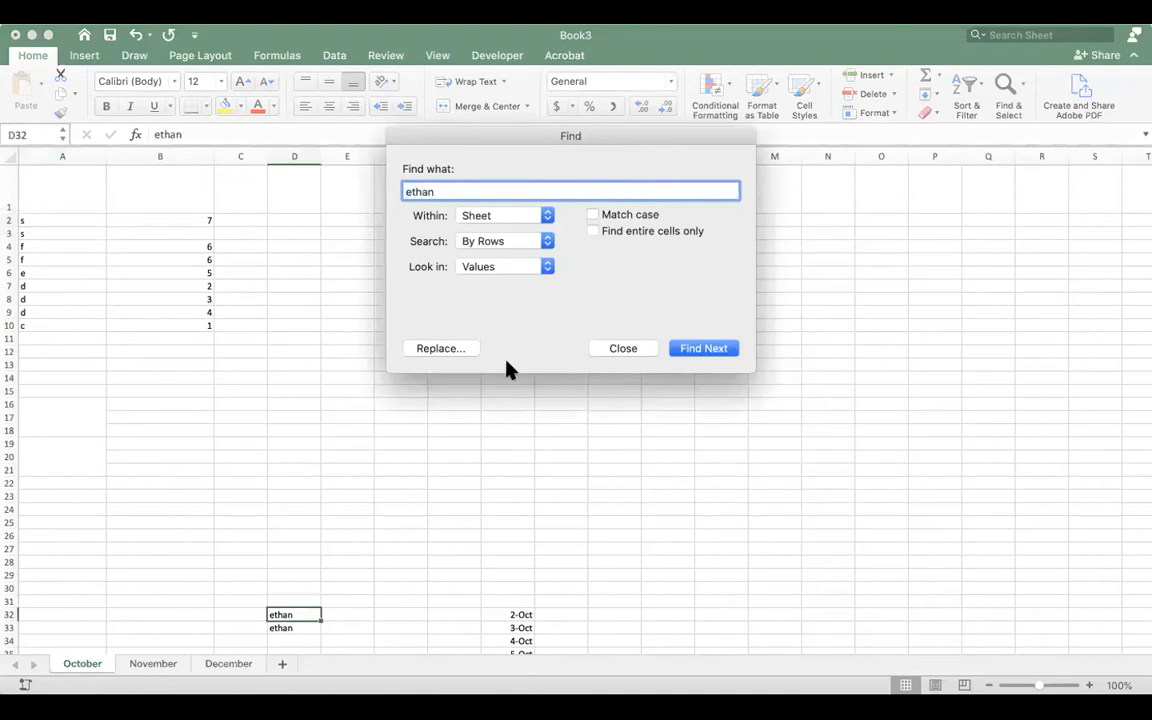
{"action": "left_click", "coordinate": [710, 350]}
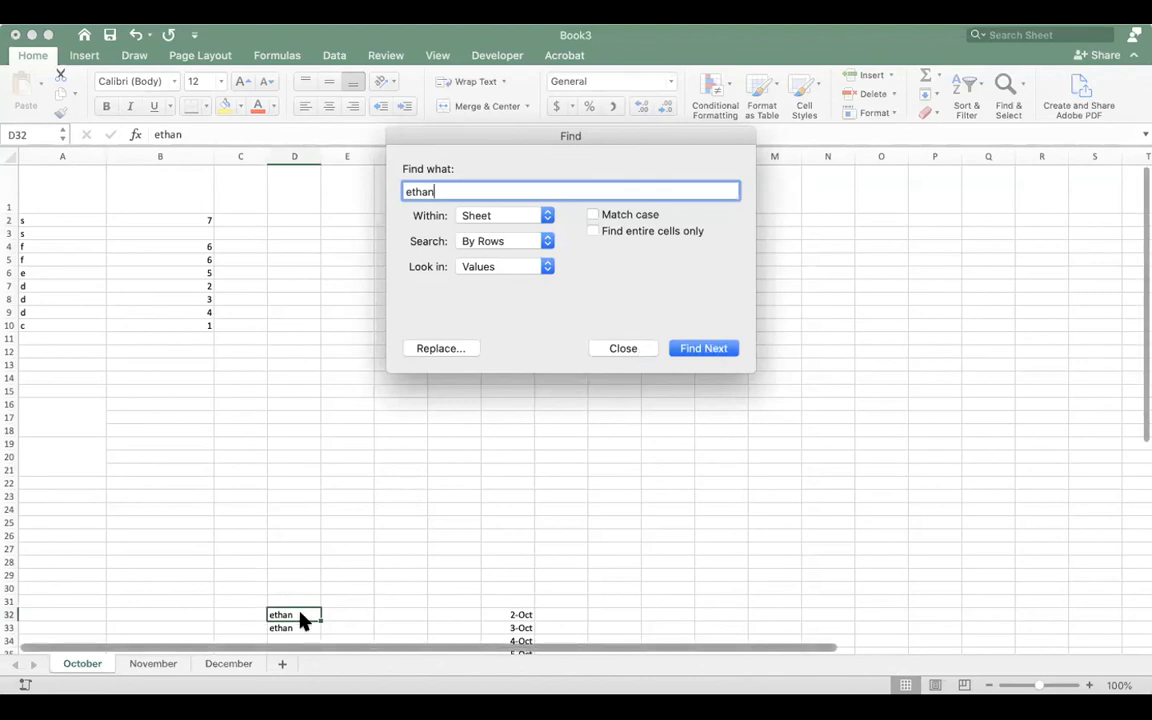
{"action": "left_click", "coordinate": [622, 349]}
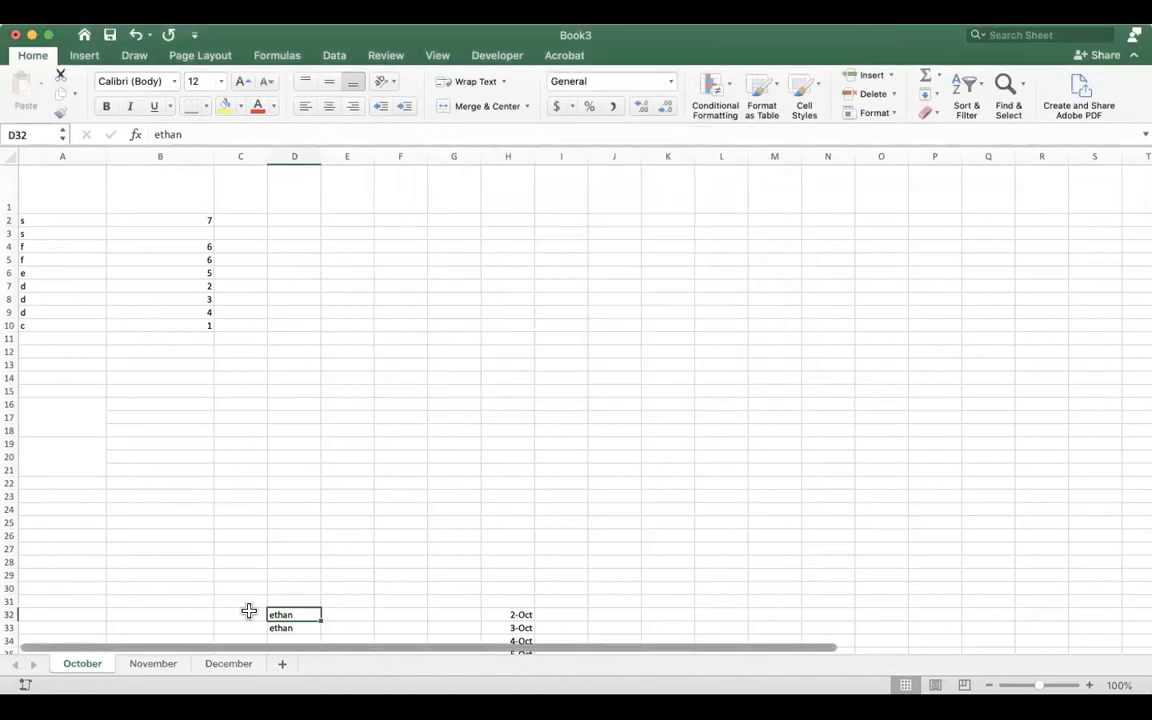